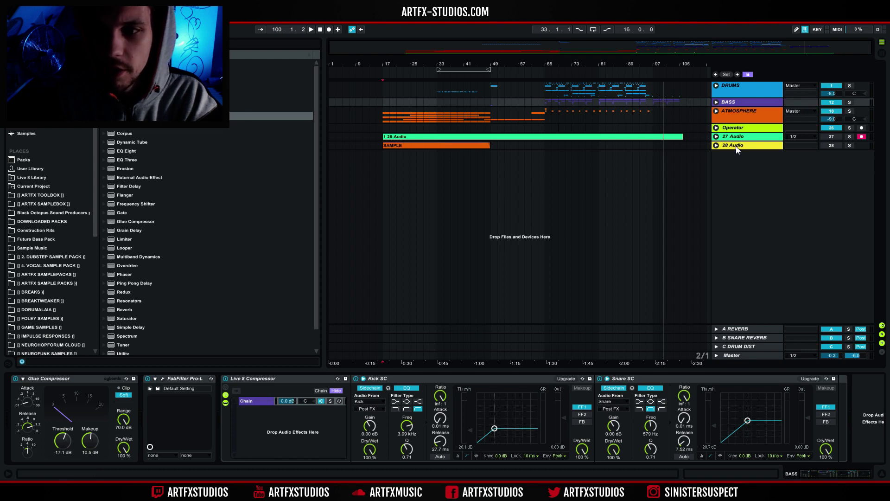
Select the DRUMS group and mute the NT1-A I microphone input in Voicemeeter Banana.
click(731, 87)
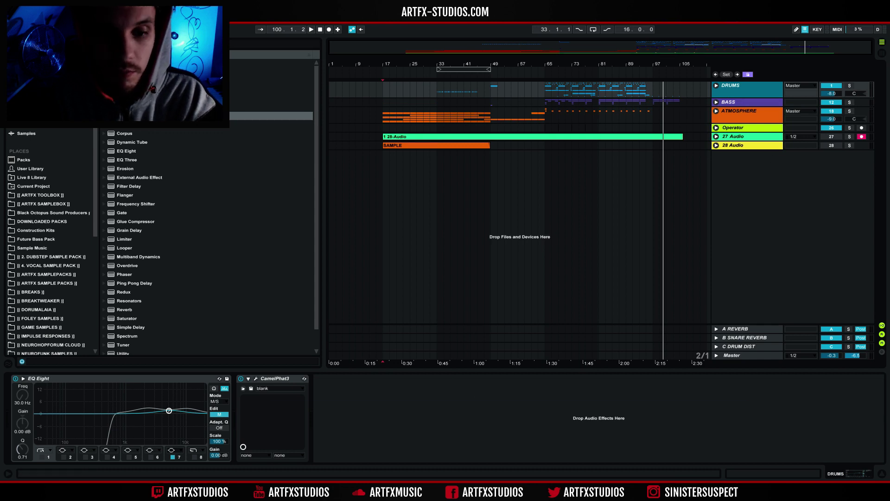
click(321, 491)
click(333, 385)
click(321, 492)
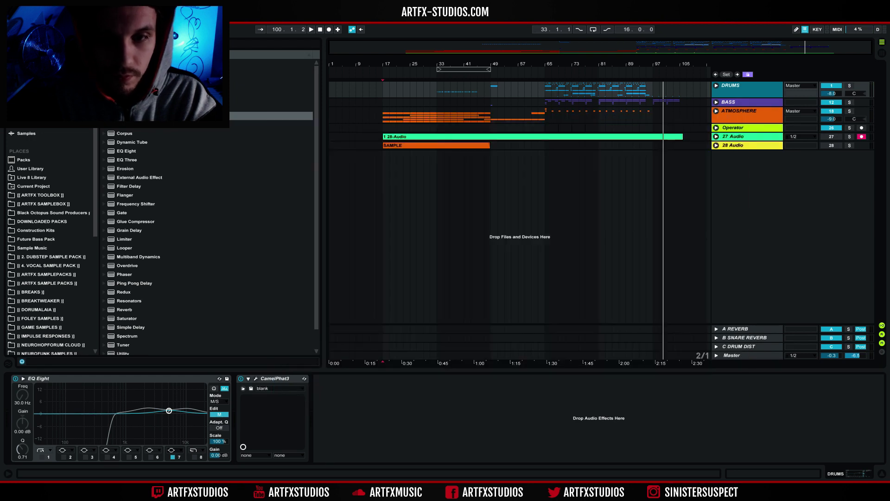
Play the intro from bar 17 and monitor the Master output with an enlarged Spectrum display and the Schope oscilloscope.
key(space)
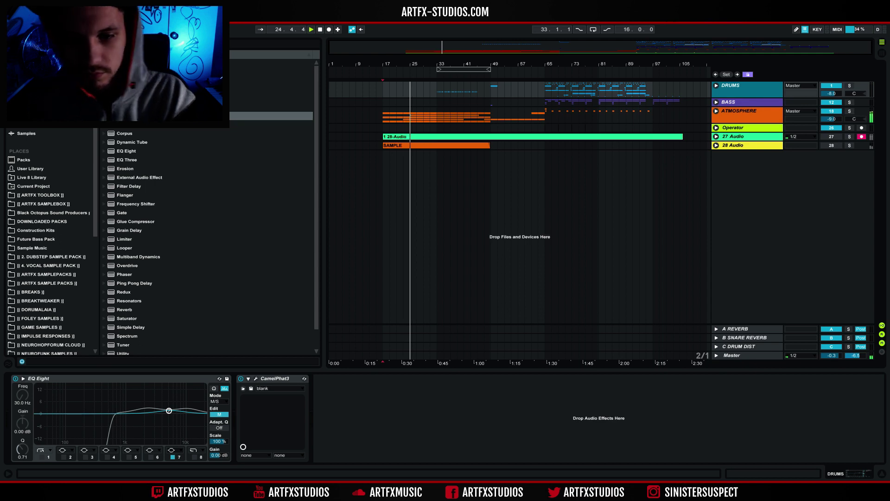
click(730, 355)
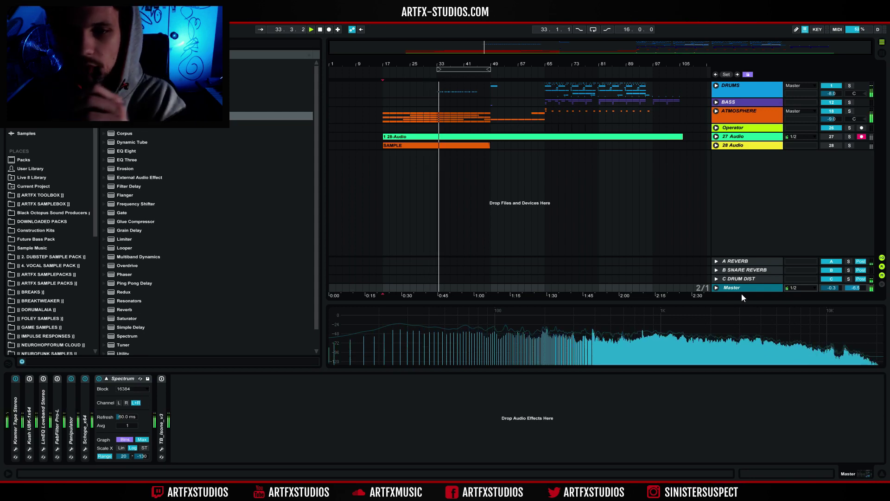
drag(729, 301, 729, 243)
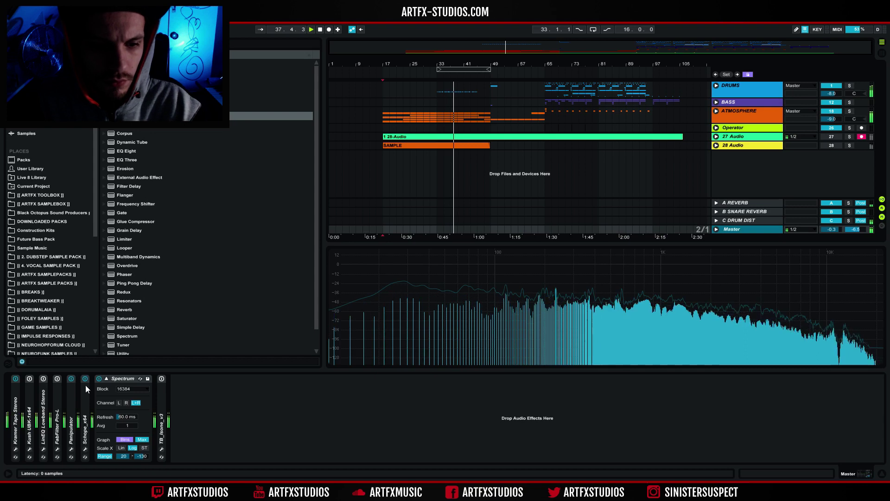
click(84, 449)
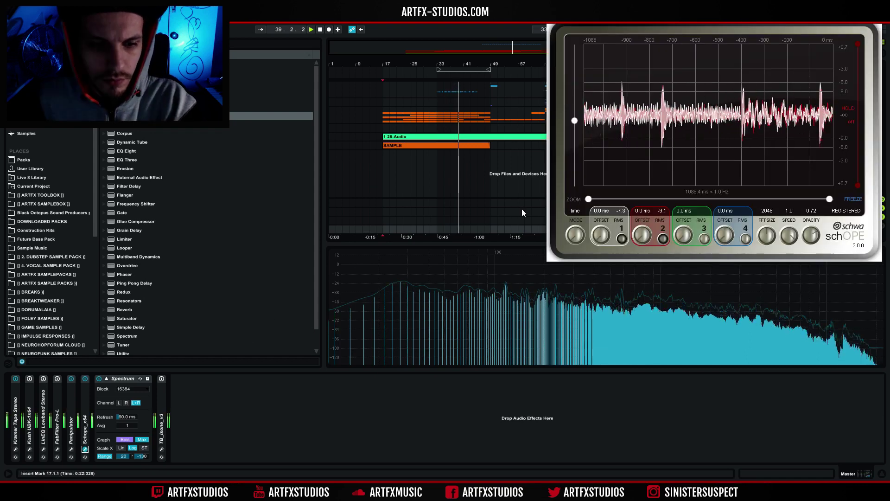
drag(604, 11, 577, 124)
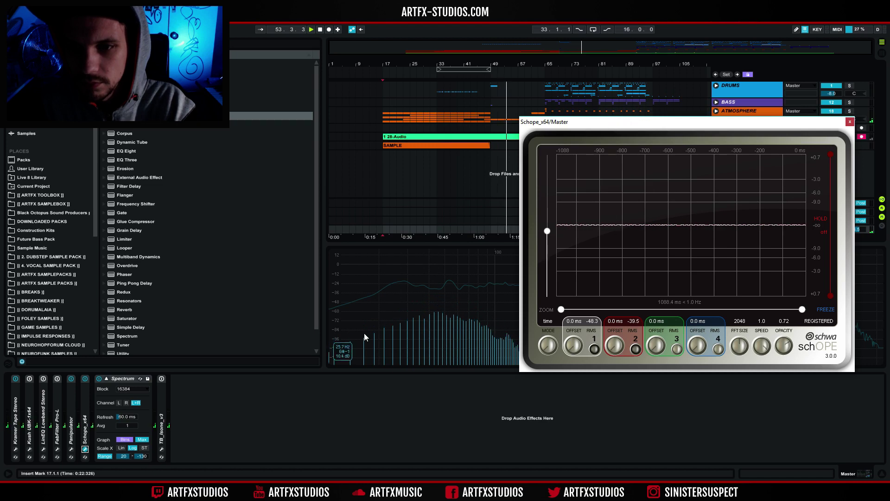
Stop playback and unmute the NT1-A I microphone input in Voicemeeter Banana.
key(space)
click(317, 492)
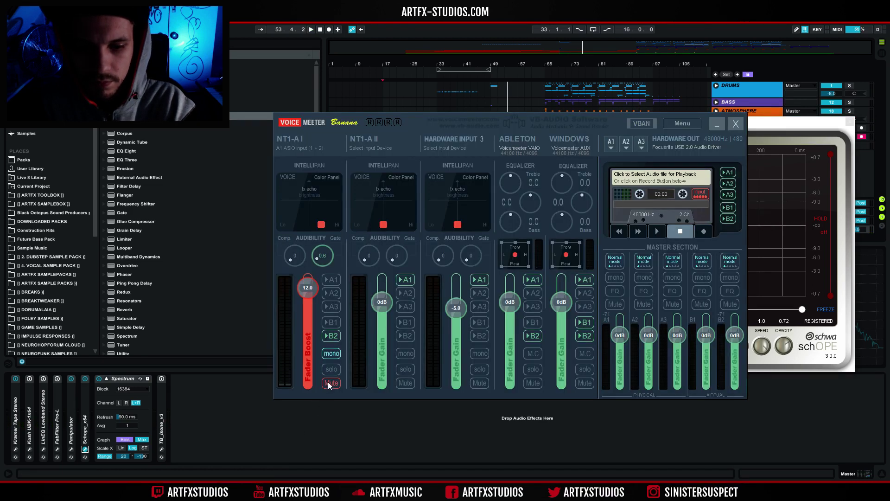
click(328, 382)
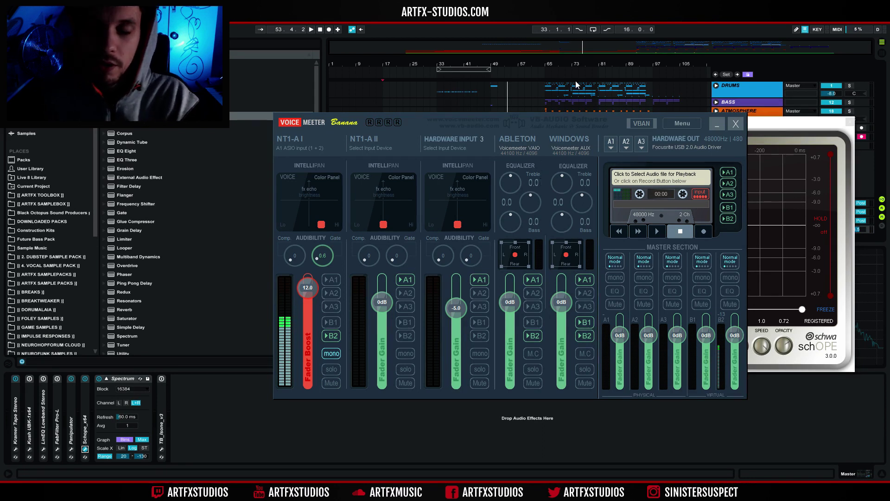
Mute the microphone input in Voicemeeter Banana and play the drop from bar 65 in Ableton Live, stopping around bar 82.
click(544, 92)
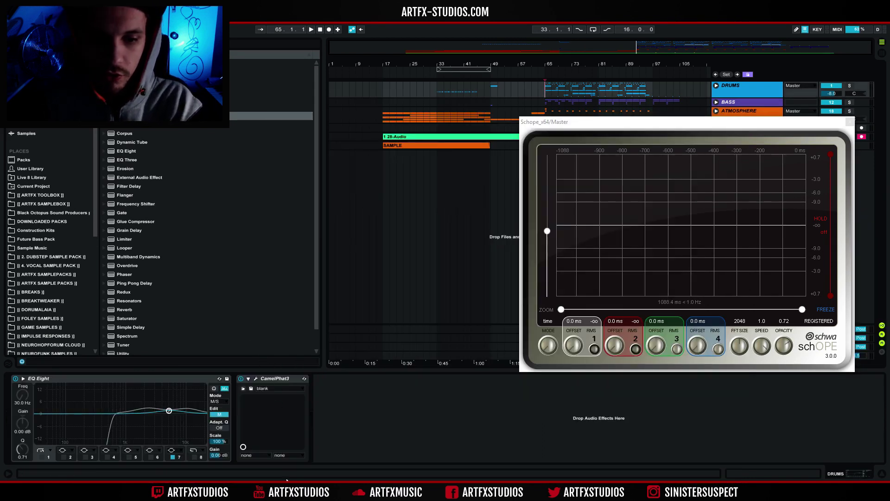
key(alt+Tab)
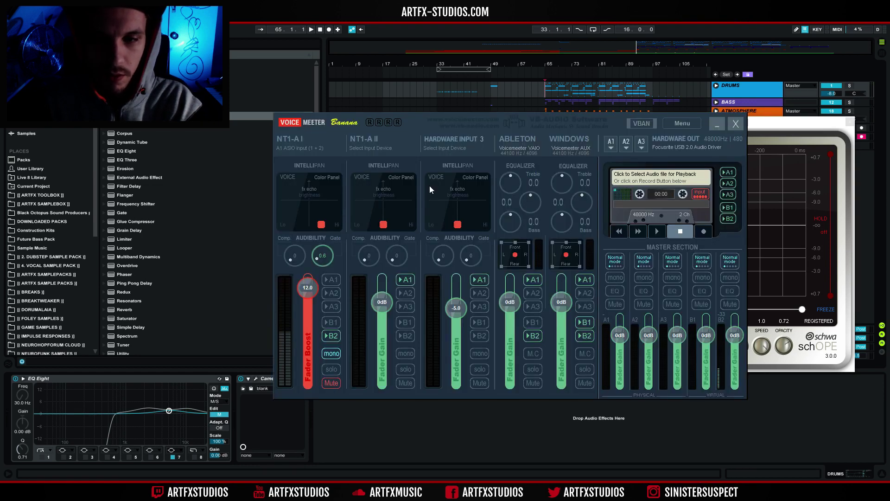
key(alt+Tab)
key(space)
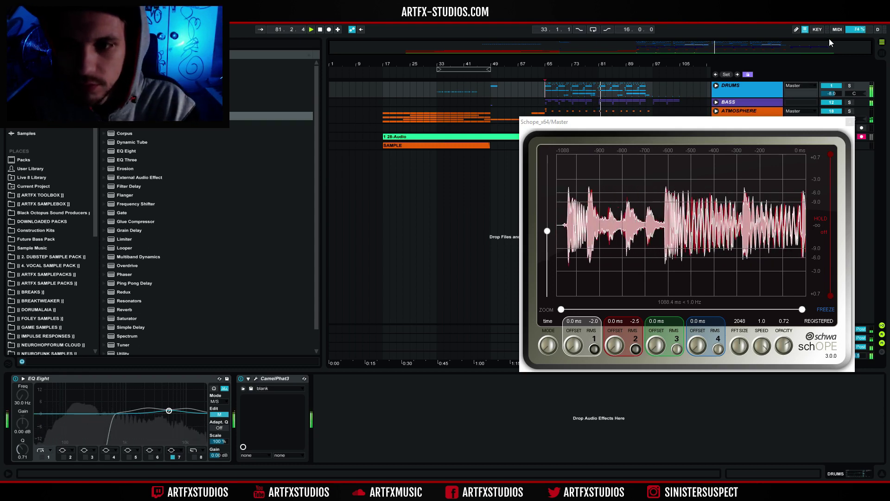
key(space)
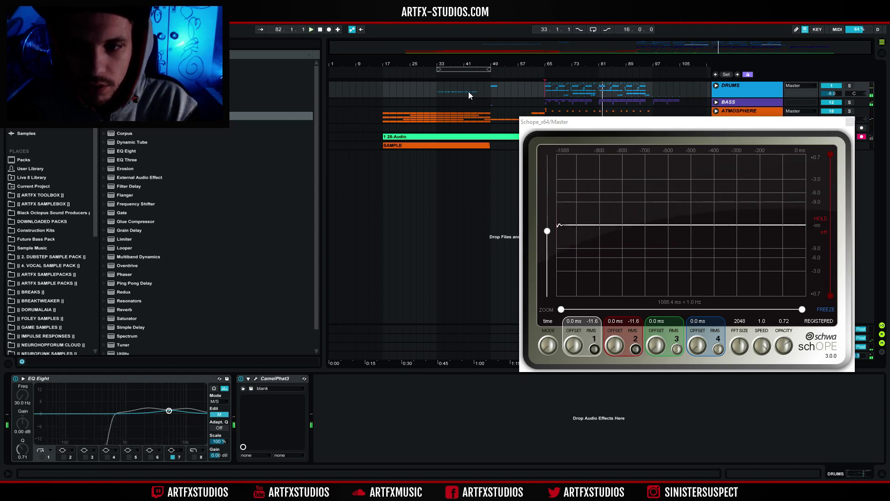
Unmute the NT1-A I microphone input in Voicemeeter Banana and return to the Ableton Live arrangement.
click(274, 491)
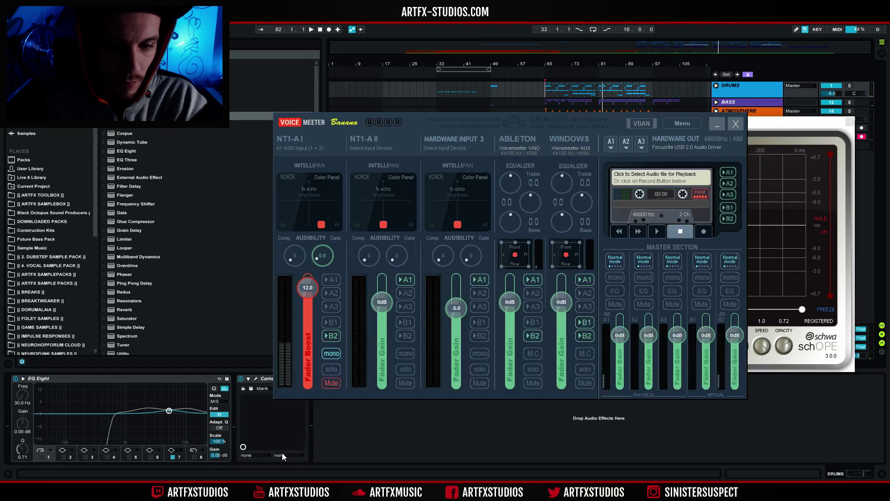
click(336, 384)
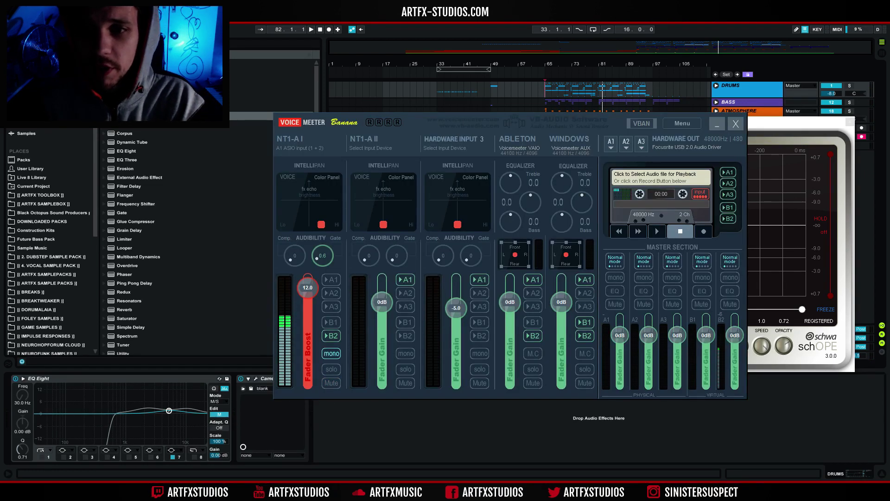
click(598, 15)
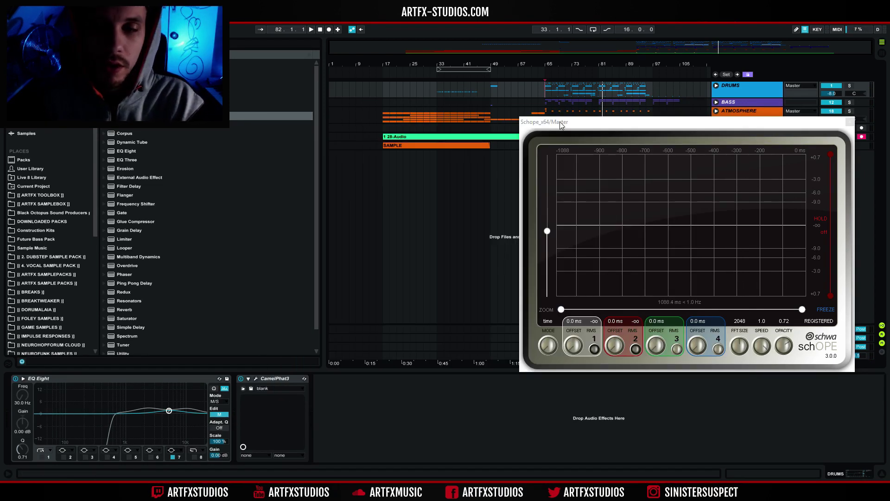
Zoom in on the start of the drop and highlight bars 65 to 69 of the DRUMS group.
click(545, 86)
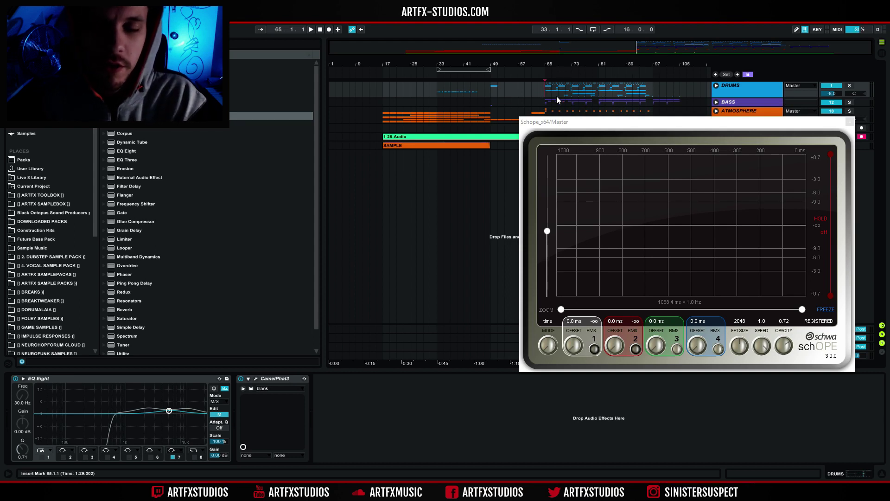
drag(552, 60, 556, 93)
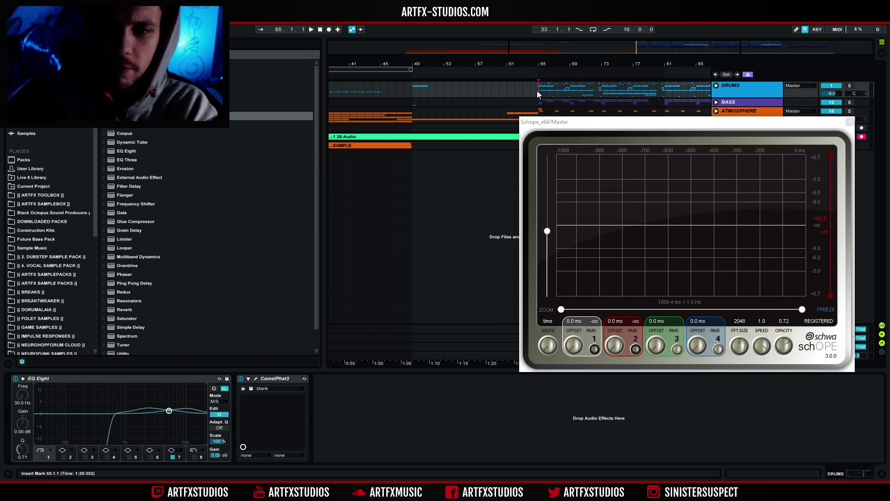
drag(537, 91, 561, 95)
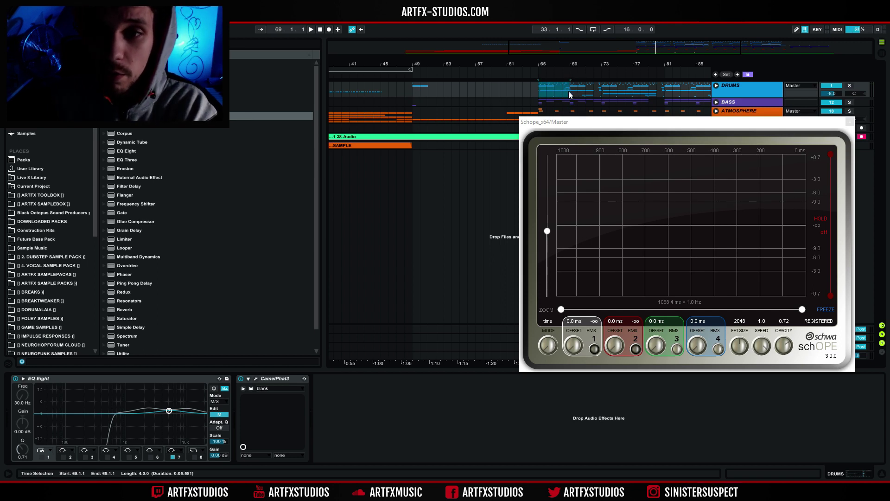
Highlight bars 49 to 65 of the DRUMS group and move the Schope window clear of the tracks.
drag(411, 92, 435, 97)
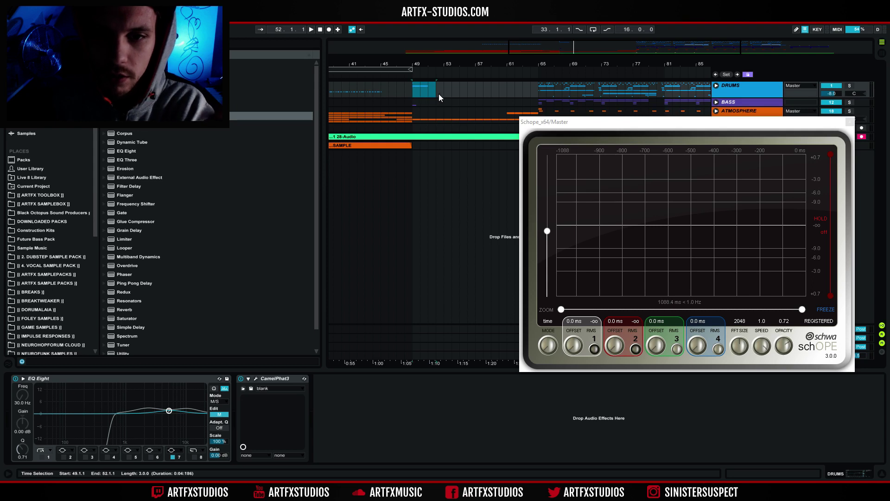
drag(504, 101, 532, 93)
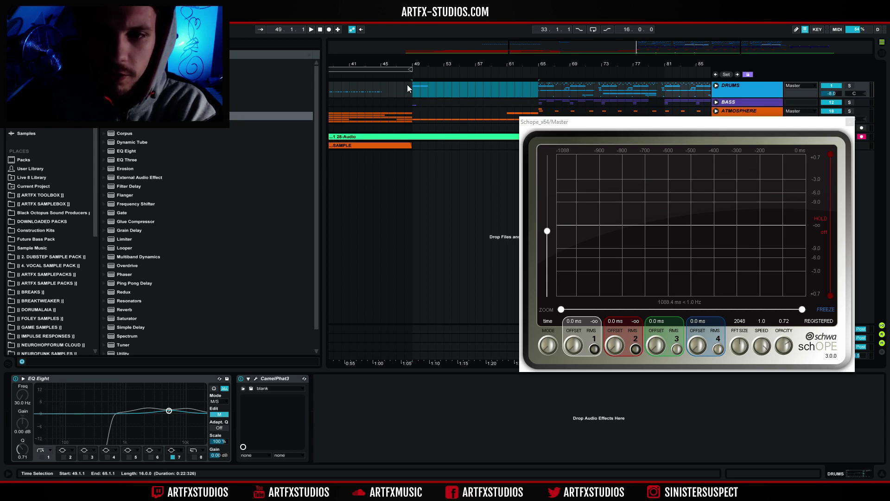
drag(399, 85, 516, 97)
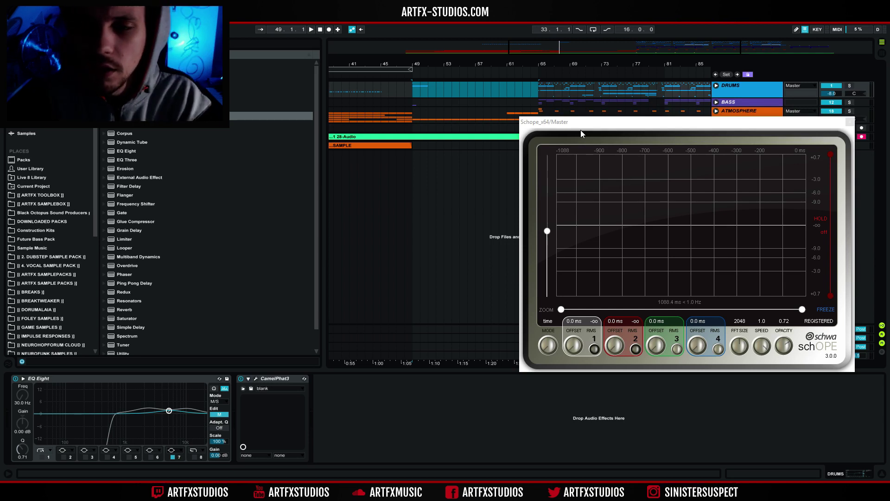
drag(581, 131, 454, 174)
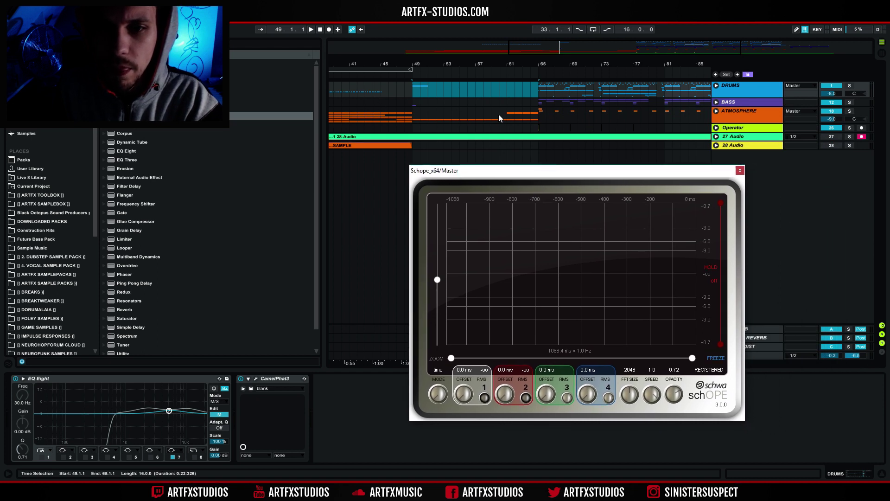
drag(413, 90, 535, 92)
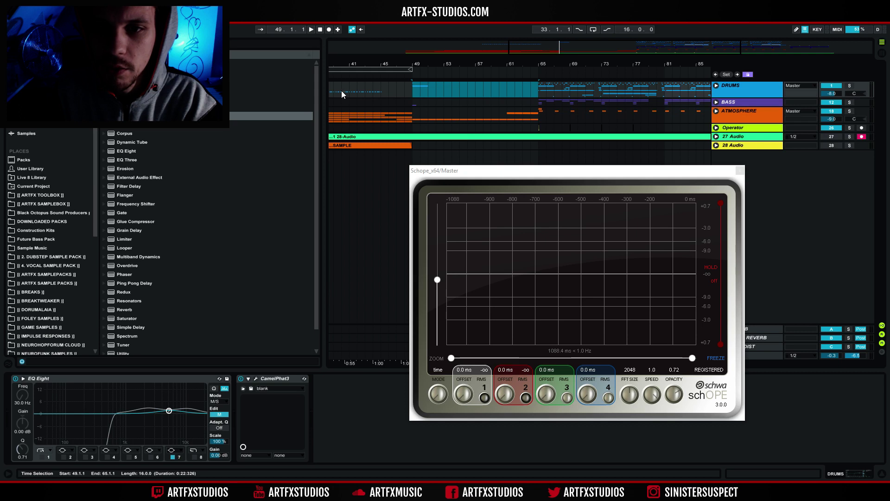
Close the Schope window, then unfold the ATMOSPHERE group and select its 21 Audio track with the full arrangement in view.
drag(655, 167, 645, 130)
click(728, 134)
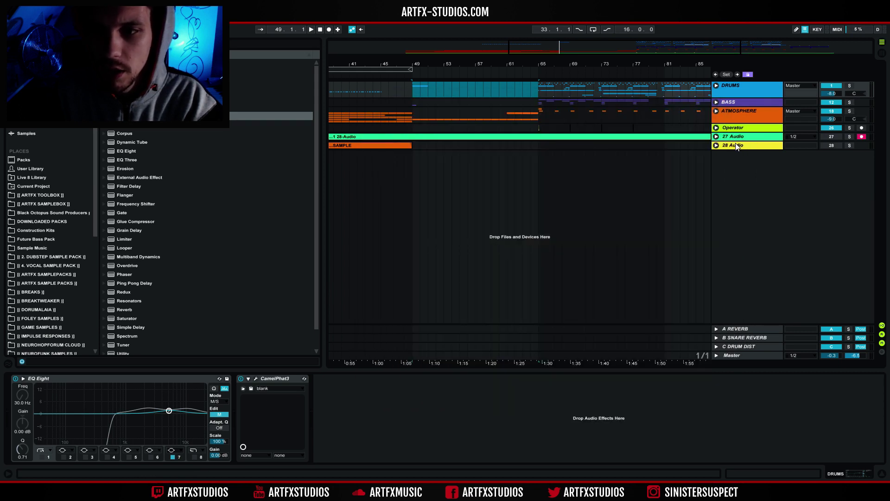
click(717, 111)
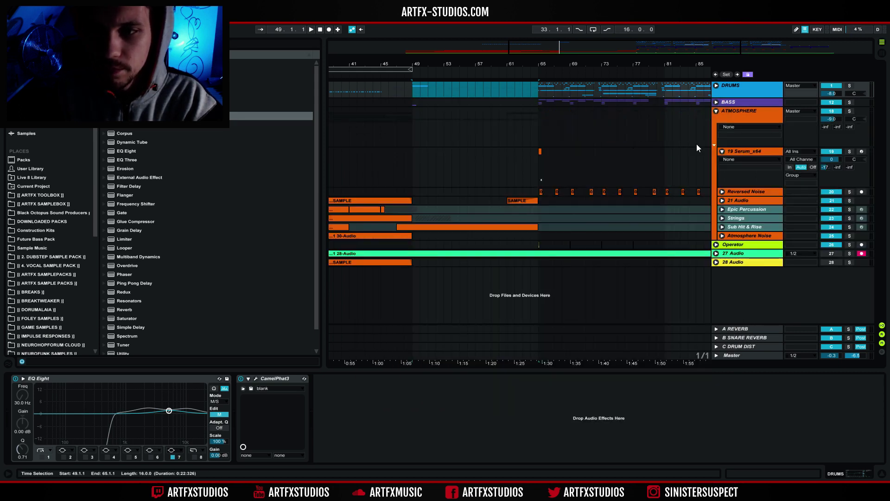
click(741, 208)
click(738, 198)
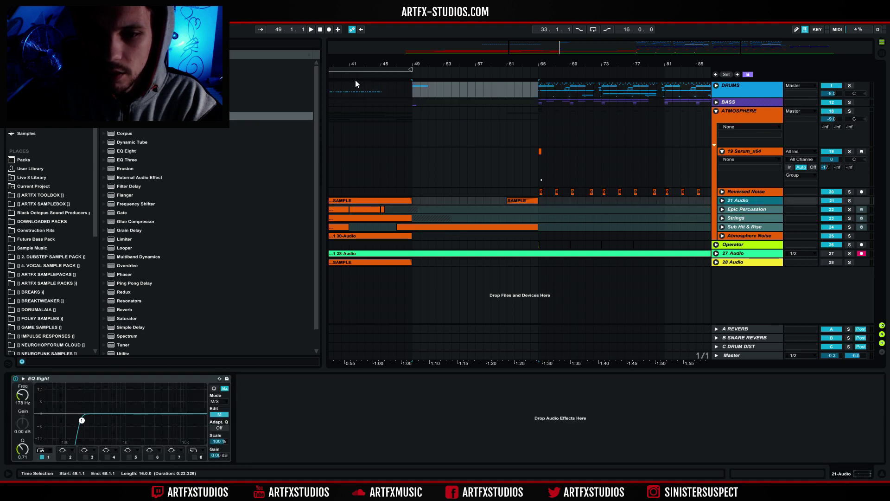
key(minus)
key(minus)
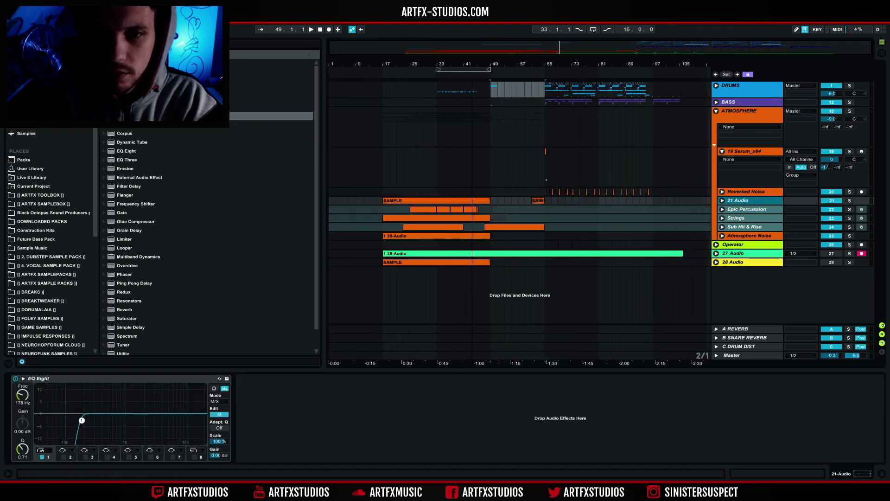
Unfold the 21 Audio track and inspect its long SAMPLE clip spanning bars 17 to 49.
double_click(403, 199)
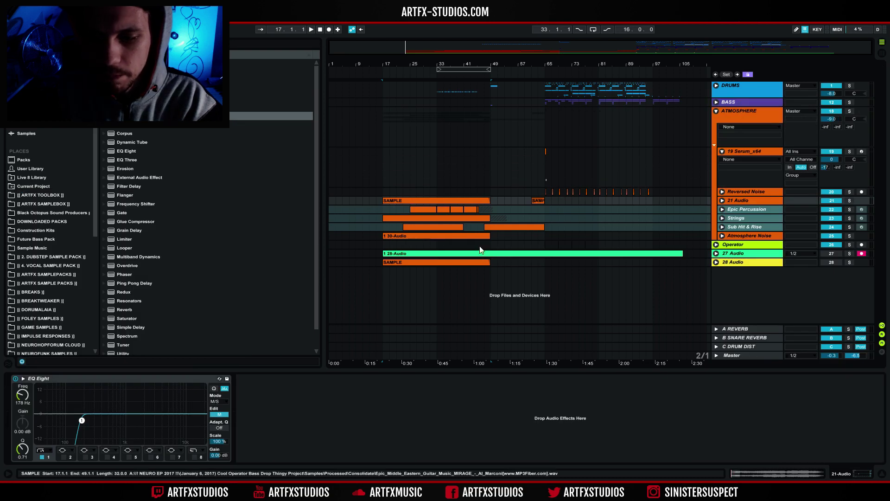
click(722, 201)
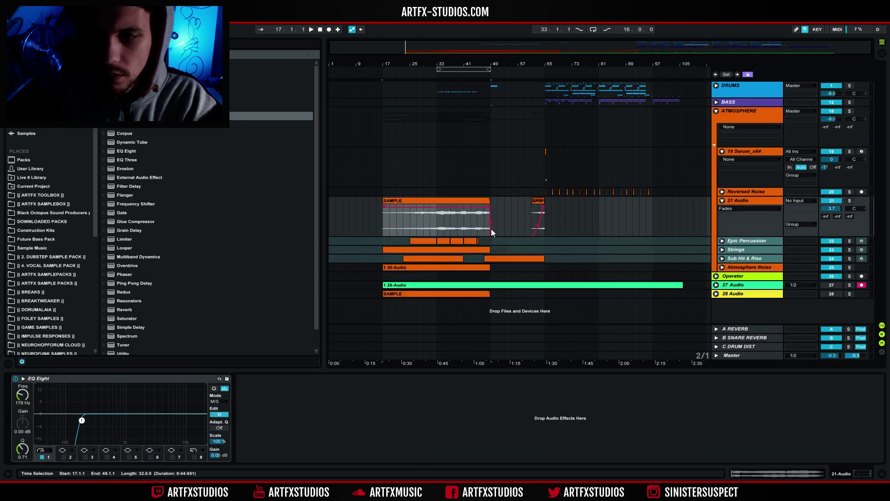
double_click(433, 201)
key(shift+Tab)
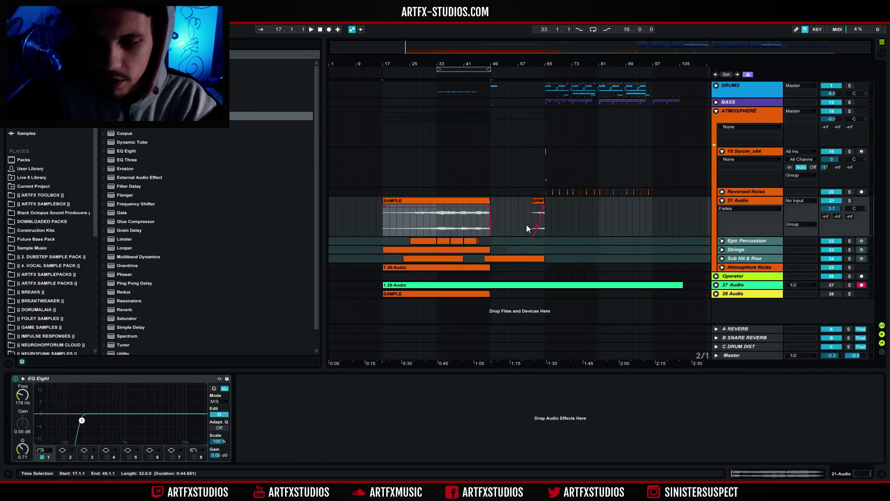
Inspect the waveform of the short SAMPLE clip at bar 61, then reselect the long SAMPLE clip and fold 21 Audio.
click(540, 201)
double_click(541, 201)
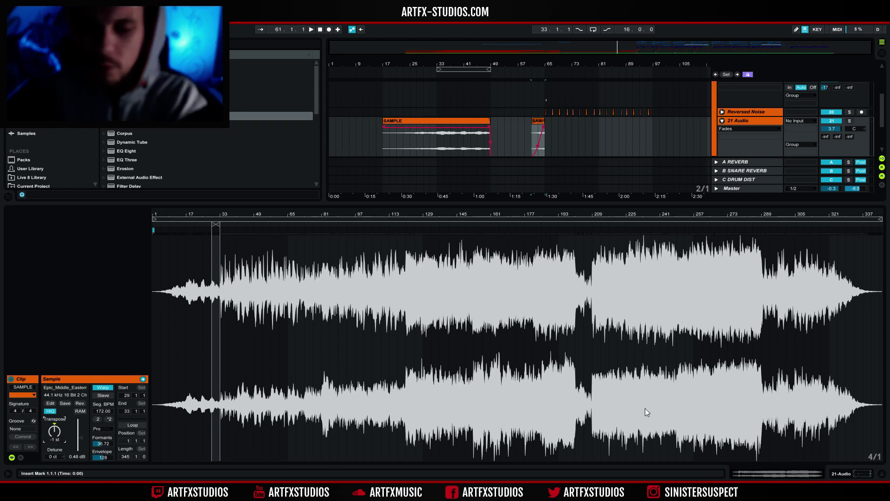
key(shift+Tab)
click(441, 201)
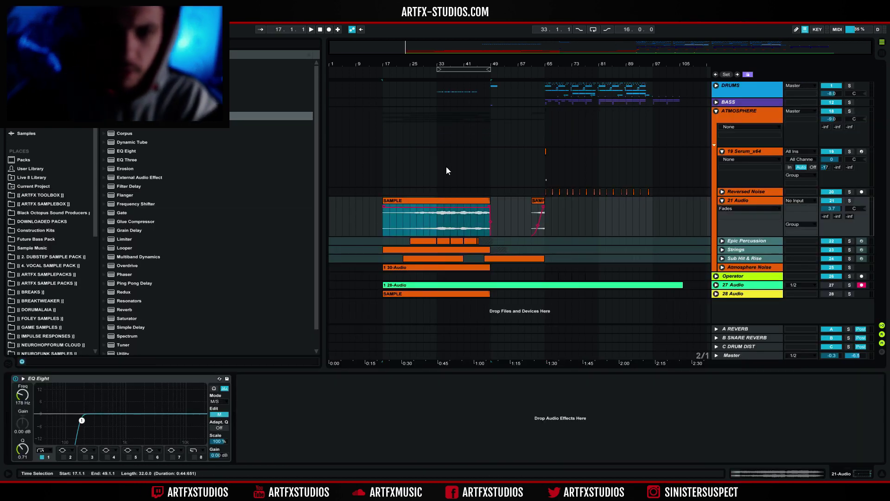
click(722, 200)
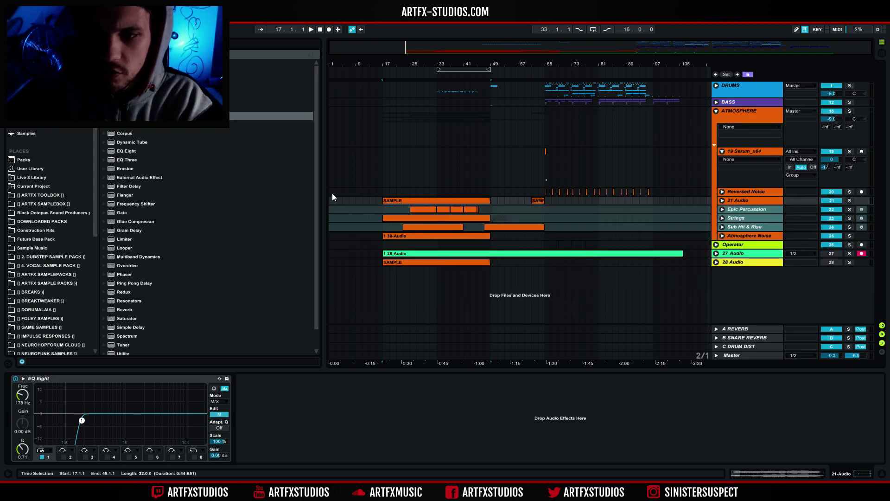
Select and unfold the Strings track in the ATMOSPHERE group to show its MIDI notes and devices.
click(743, 218)
click(722, 218)
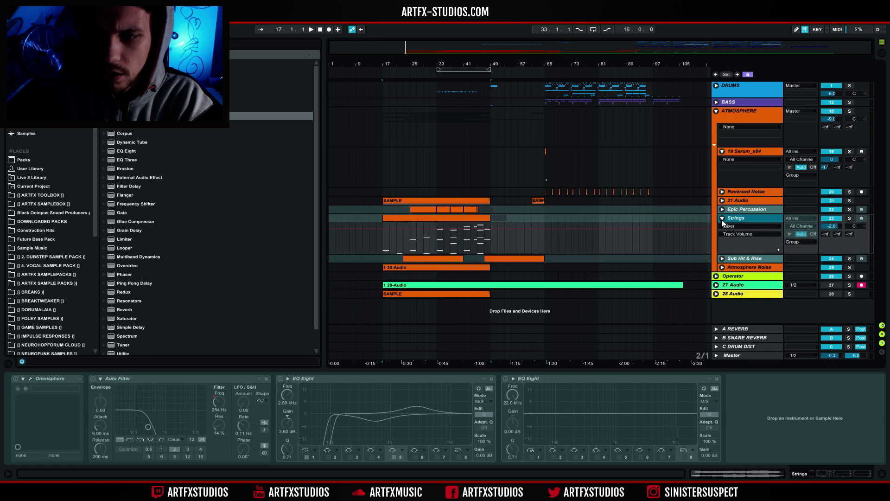
Solo the Strings track and place the insert marker at bar 17, where its clip begins.
click(849, 218)
click(383, 246)
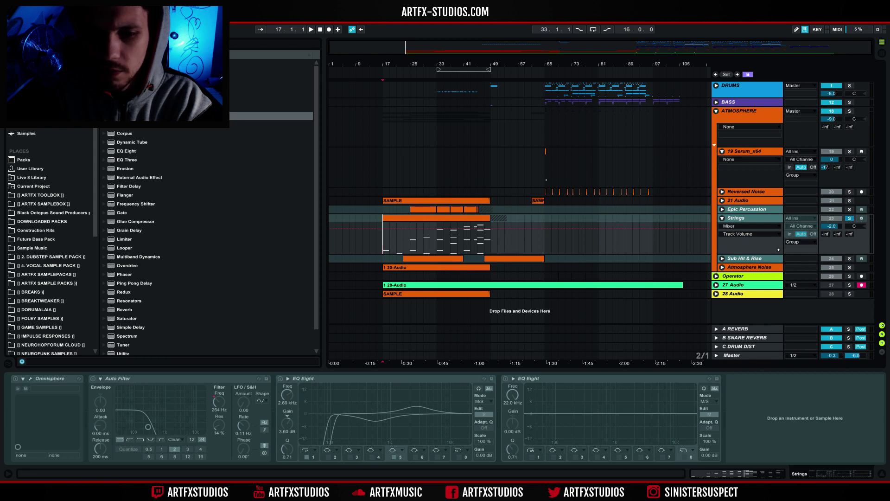
Switch to VoiceMeeter Banana, mute the NT1-A I input, and minimize the mixer to return to Ableton Live.
click(331, 491)
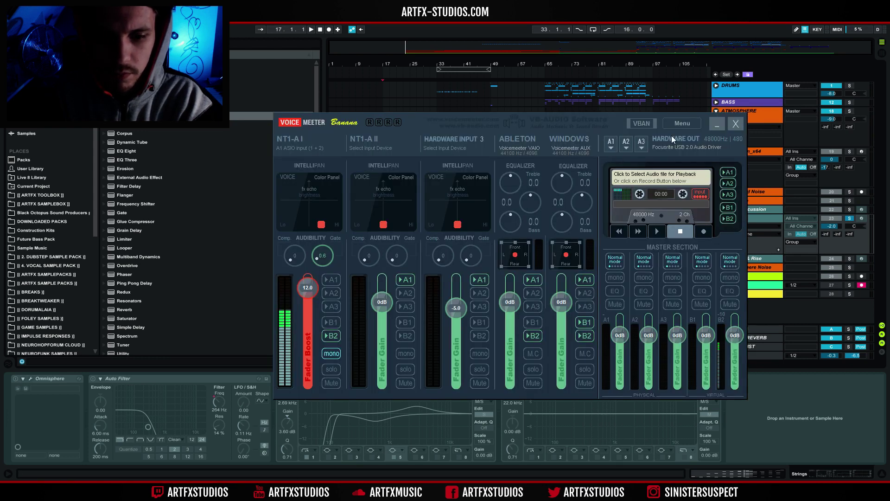
click(723, 123)
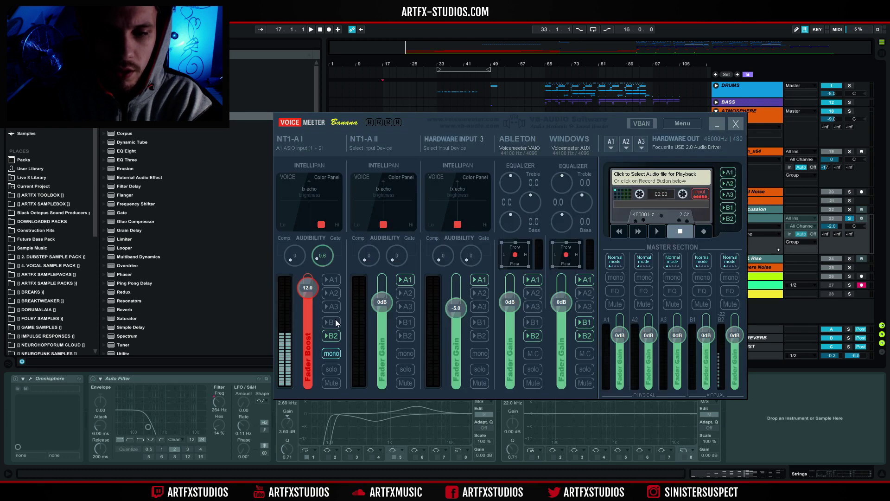
click(329, 387)
click(717, 124)
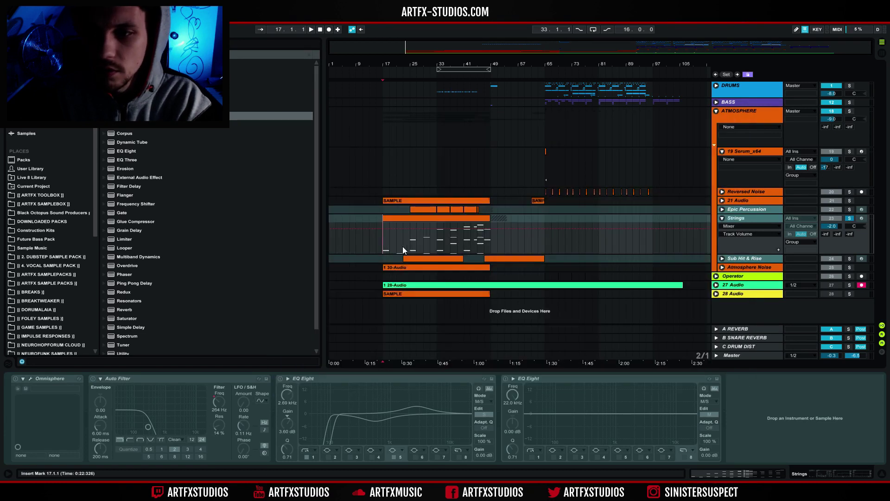
Play the soloed Strings track from bar 17 and open its clip to show the MIDI notes.
key(space)
click(546, 155)
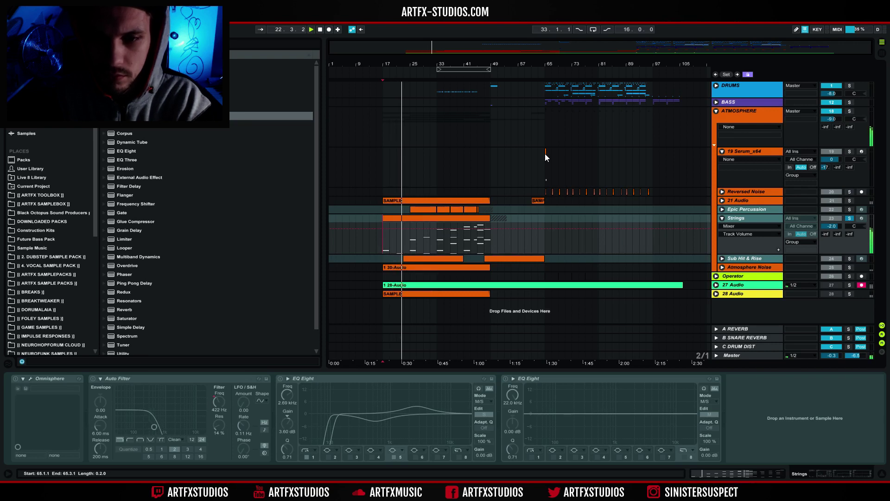
click(420, 223)
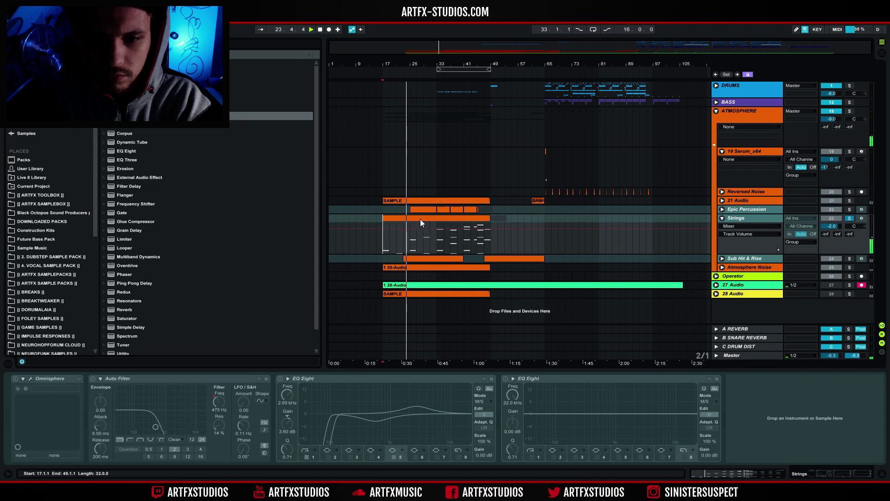
double_click(420, 219)
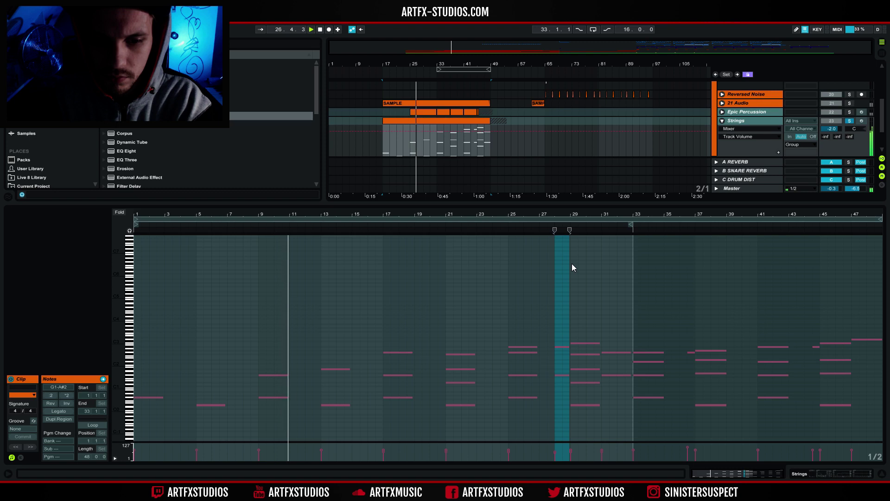
Unfreeze the Strings track and restart its playback from bar 17.
right_click(734, 122)
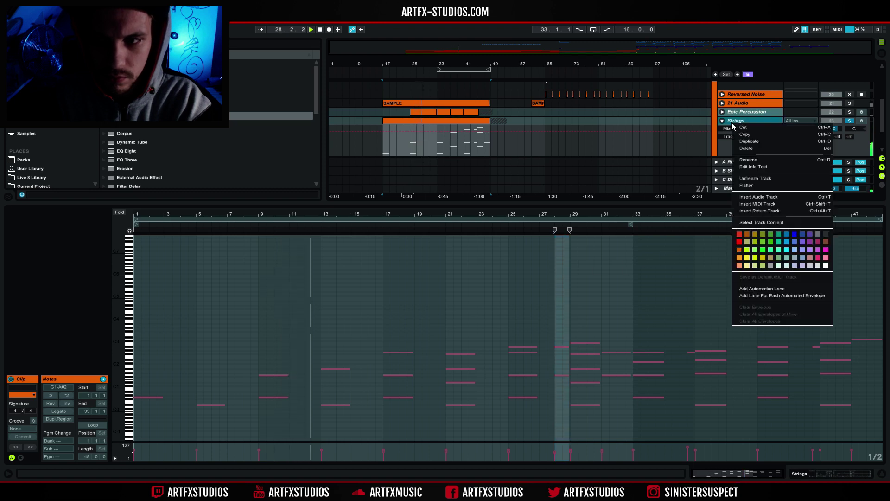
click(704, 173)
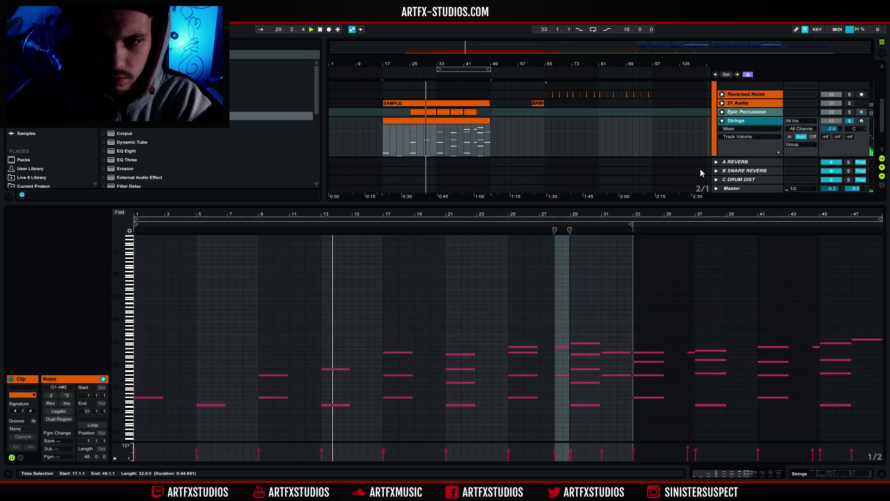
click(377, 148)
key(space)
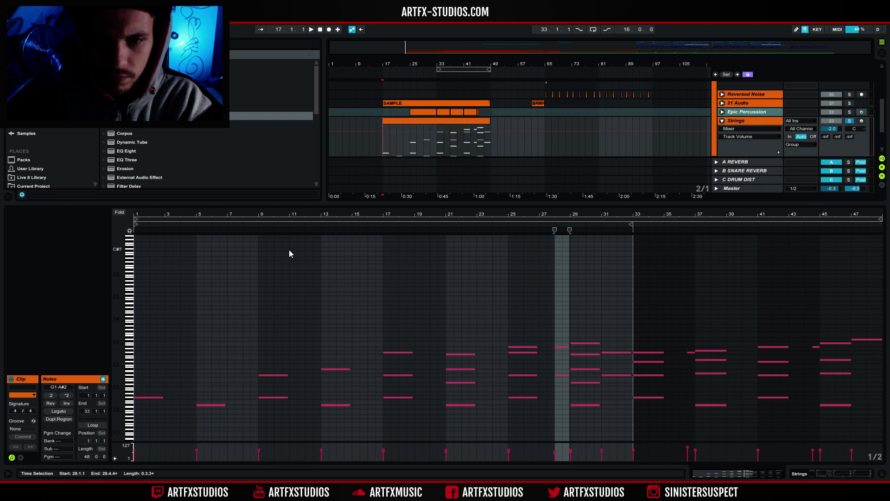
key(space)
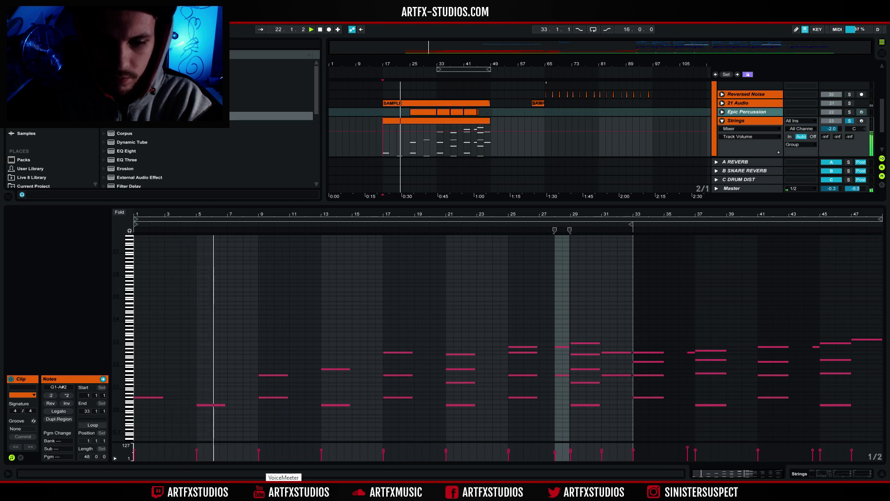
Consolidate the Strings clip over bars 17 to 49 and follow its notes during playback.
drag(119, 391, 154, 409)
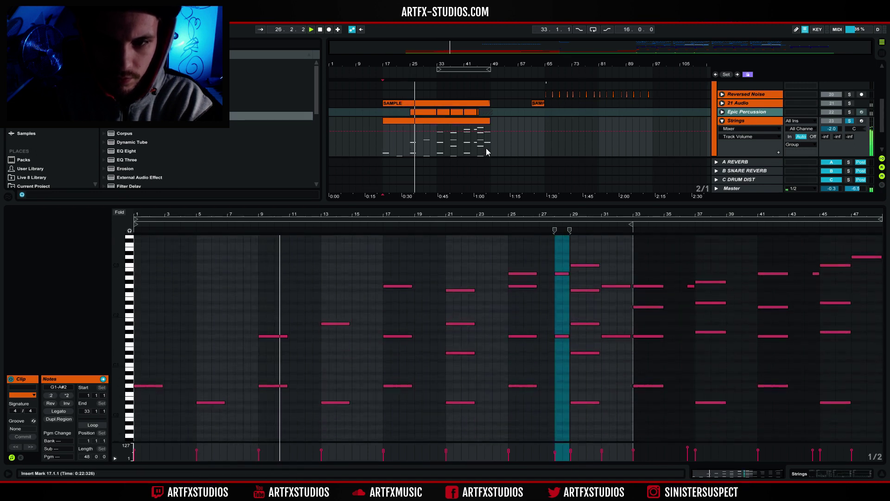
click(481, 122)
key(ctrl+j)
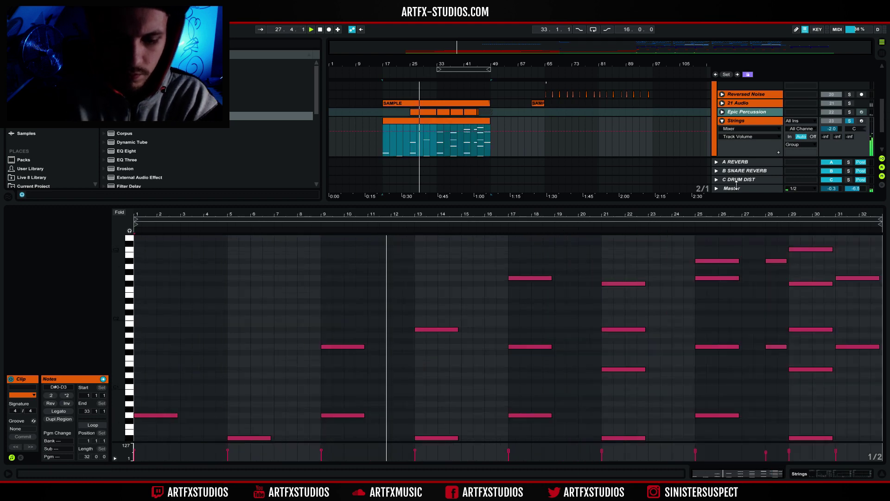
drag(118, 325, 108, 327)
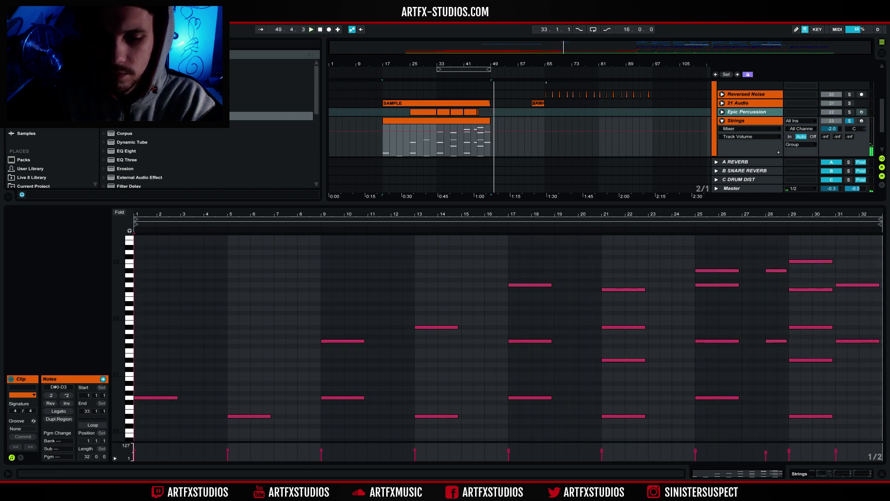
Switch to VoiceMeeter Banana, unmute the NT1-A I input, and minimize the mixer.
click(278, 492)
click(325, 383)
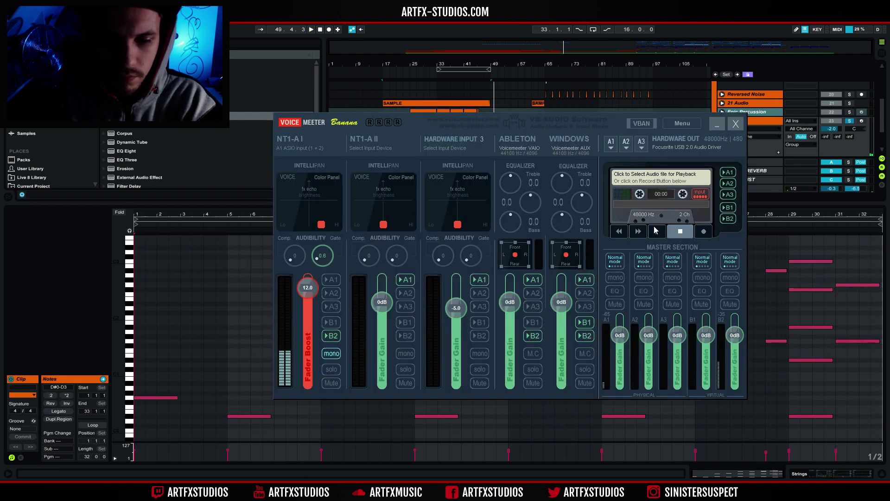
click(724, 127)
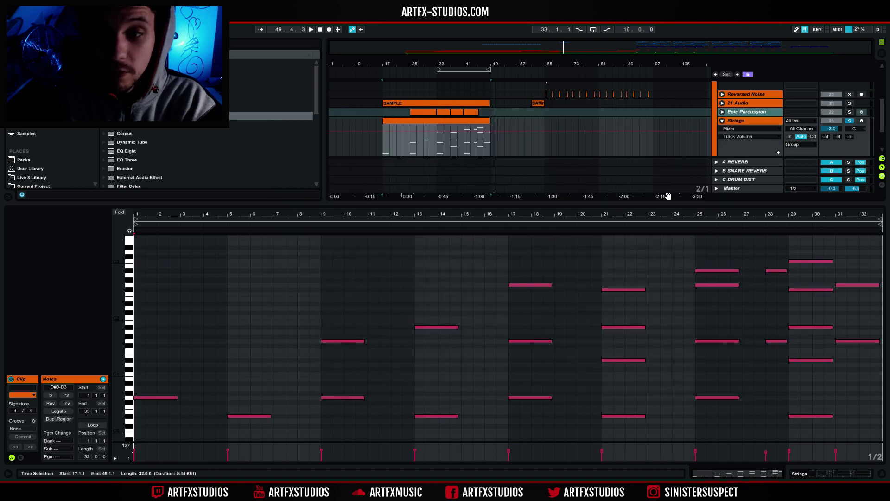
Solo 21 Audio together with Strings and start playback from bar 31.
click(446, 103)
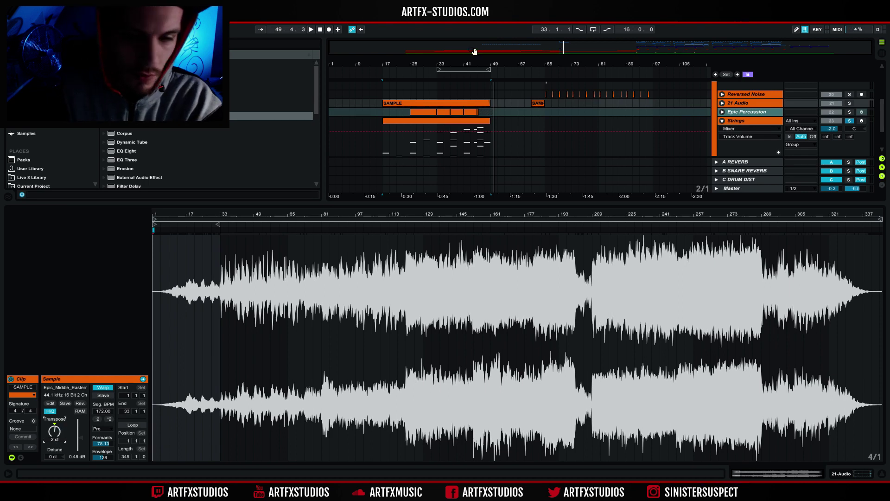
drag(397, 121, 524, 106)
click(849, 103)
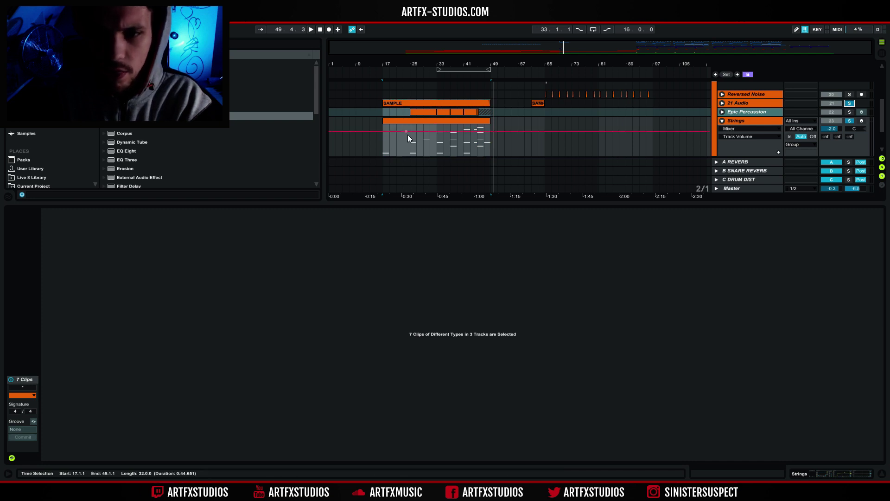
click(432, 141)
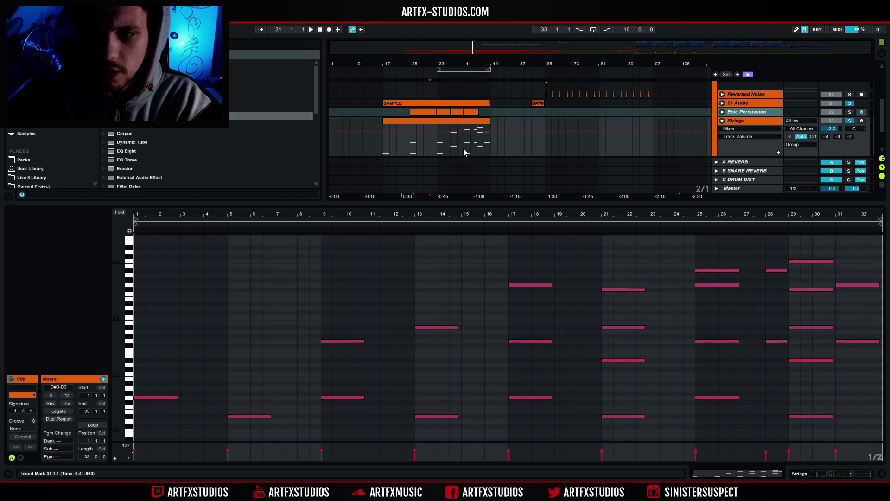
key(space)
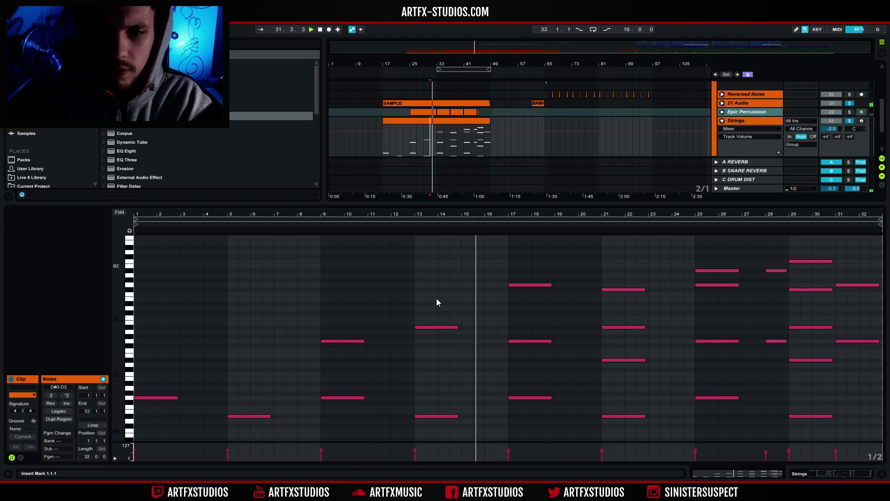
Mute the NT1-A I input in VoiceMeeter Banana, then play 21 Audio and Strings together up to the end of their clips.
click(306, 492)
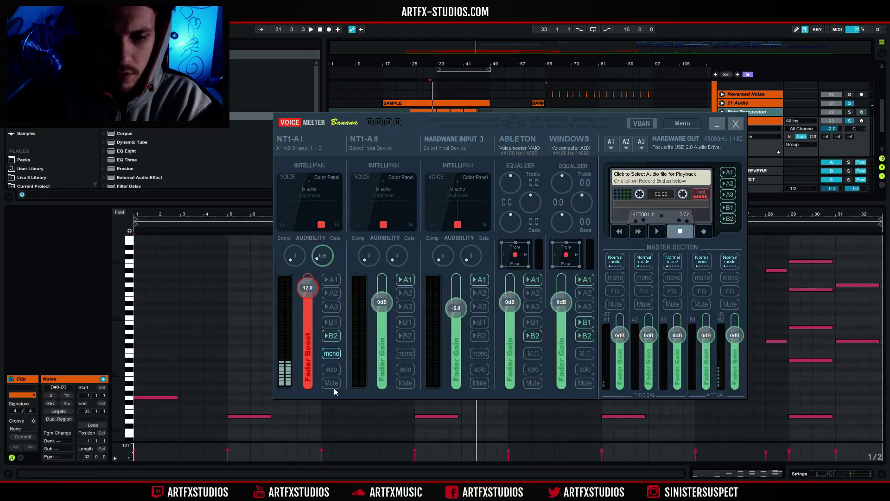
click(459, 110)
key(space)
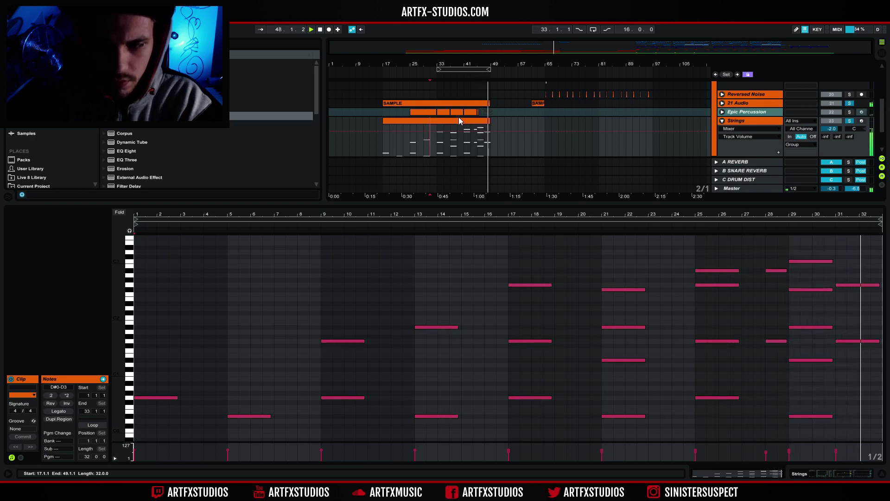
key(space)
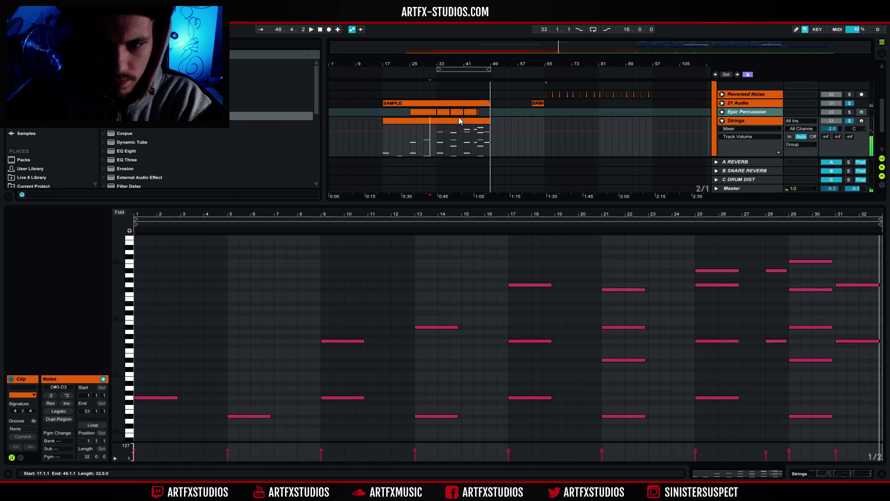
Unmute the NT1-A I microphone input in VoiceMeeter Banana and return to the Ableton Live arrangement.
key(alt+Tab)
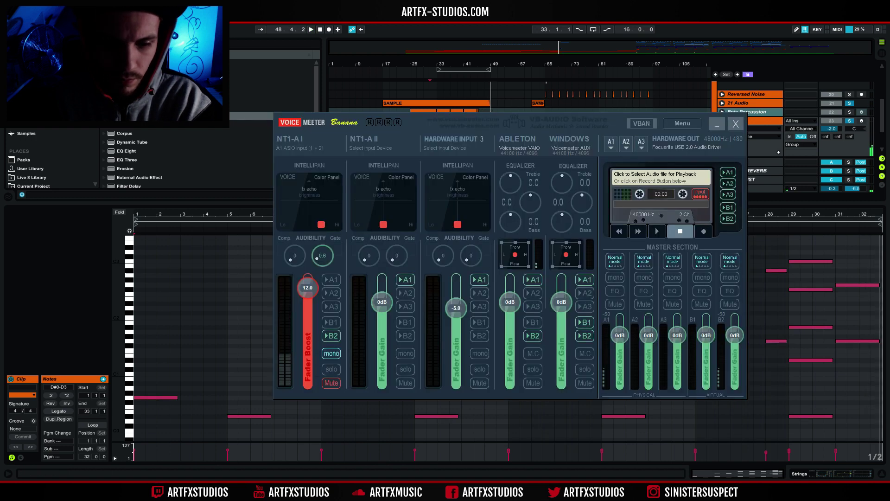
click(326, 385)
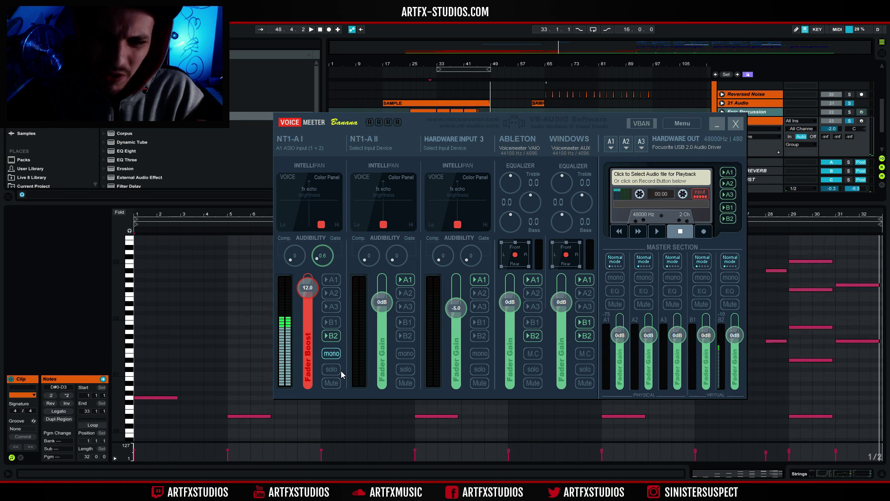
click(716, 123)
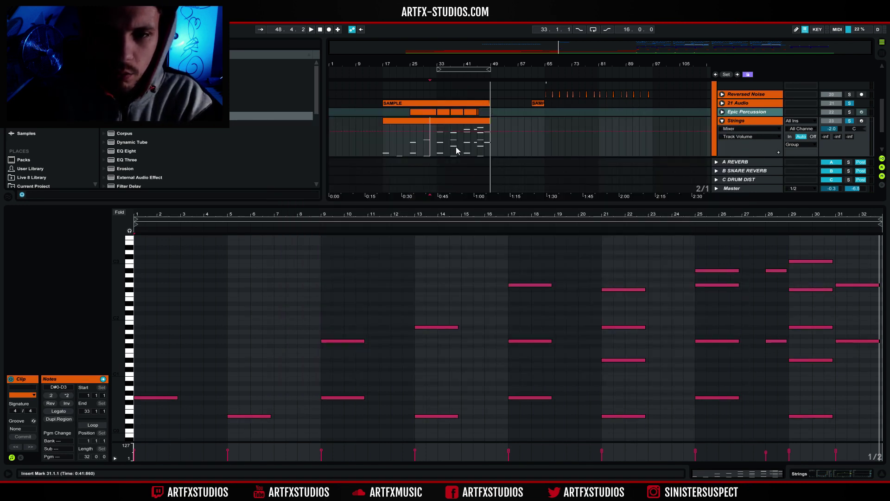
Inspect the long SAMPLE clip on 21 Audio, then play it together with Strings from bar 33 to bar 49.
click(442, 102)
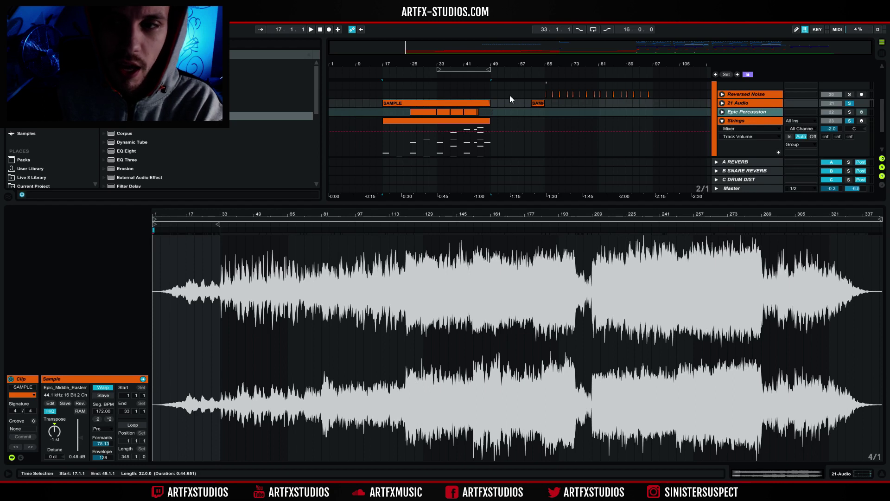
scroll(549, 110, up, 4)
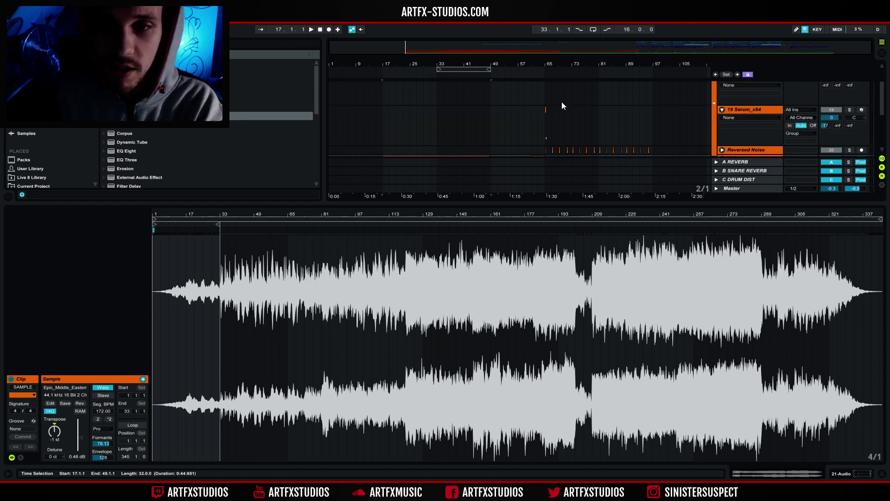
scroll(483, 151, down, 4)
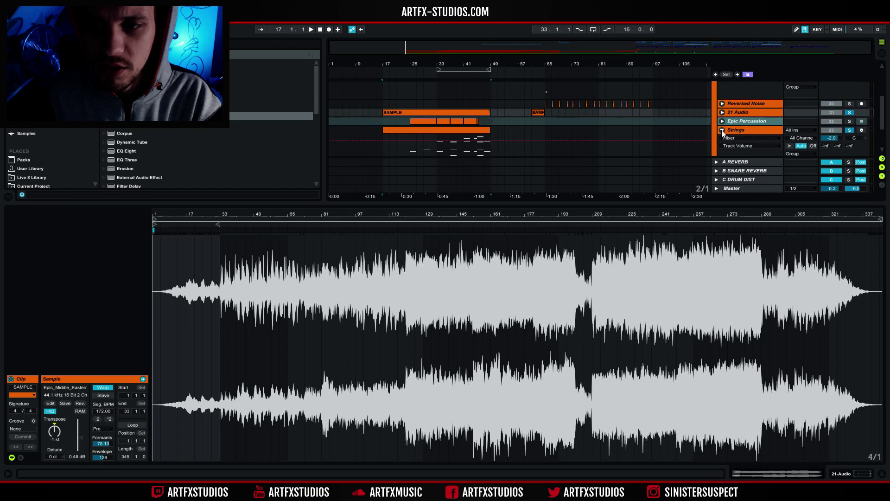
click(437, 148)
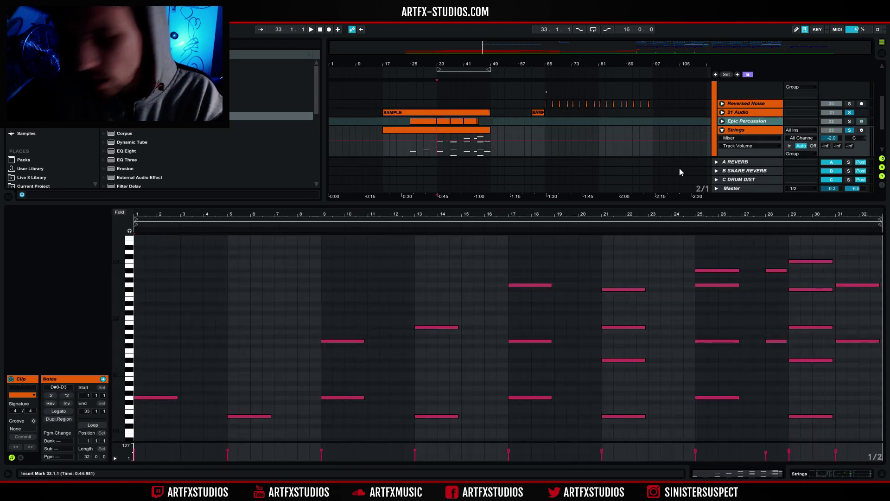
key(space)
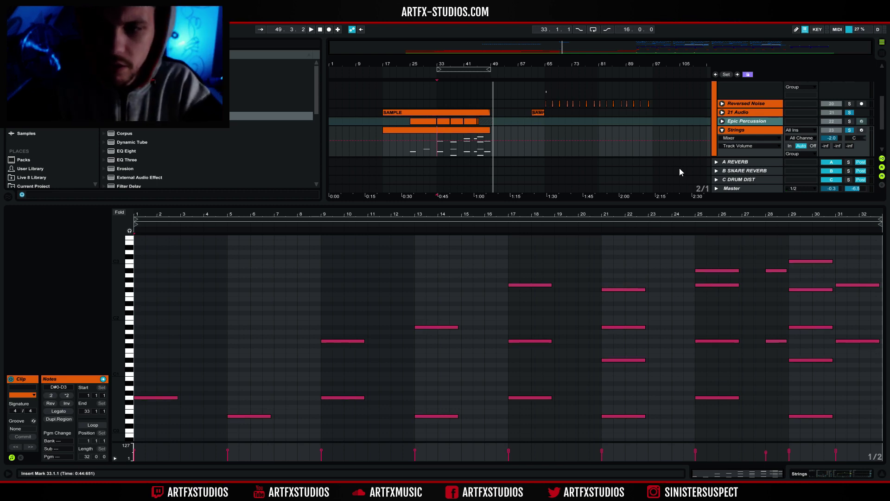
Collapse the Strings track and freeze it again.
click(721, 132)
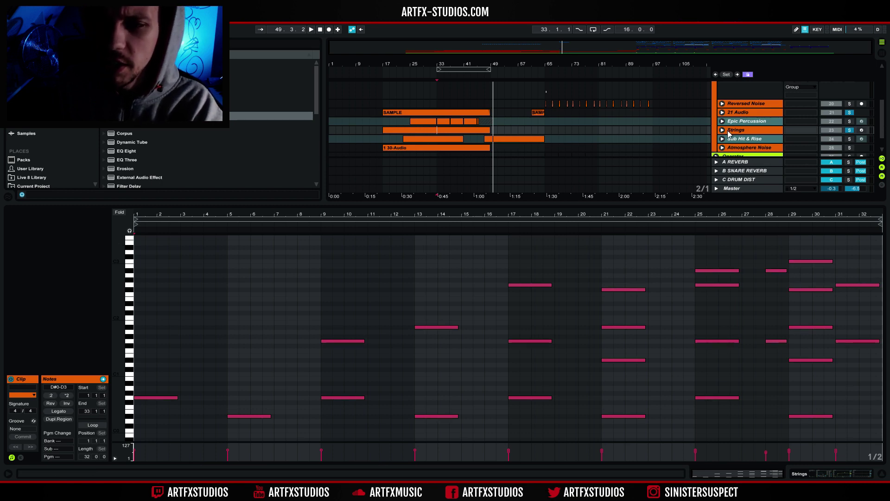
scroll(725, 130, down, 1)
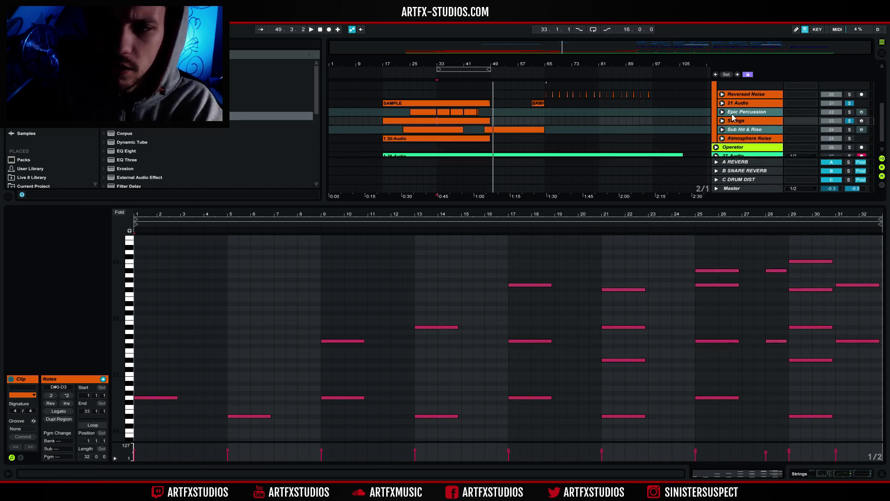
click(726, 130)
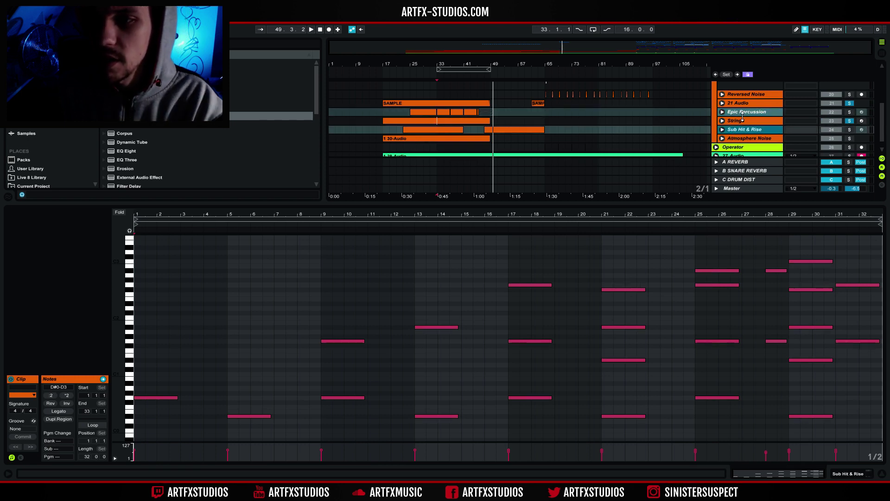
right_click(738, 123)
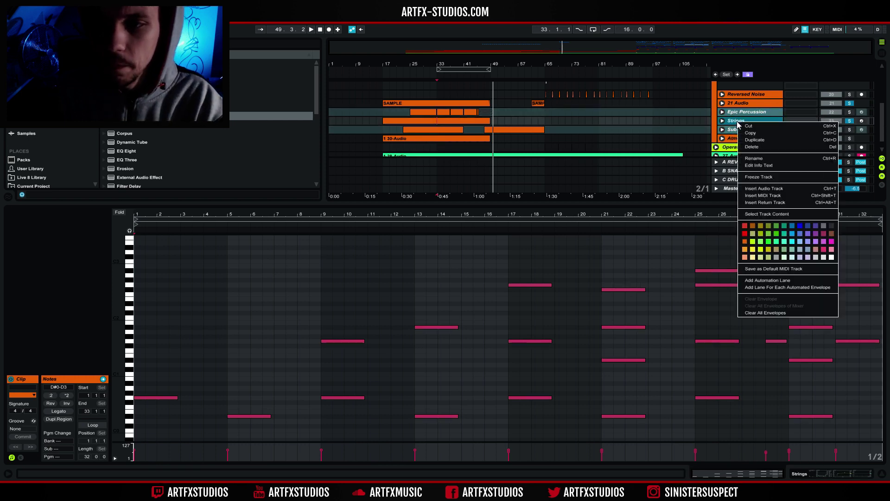
click(750, 179)
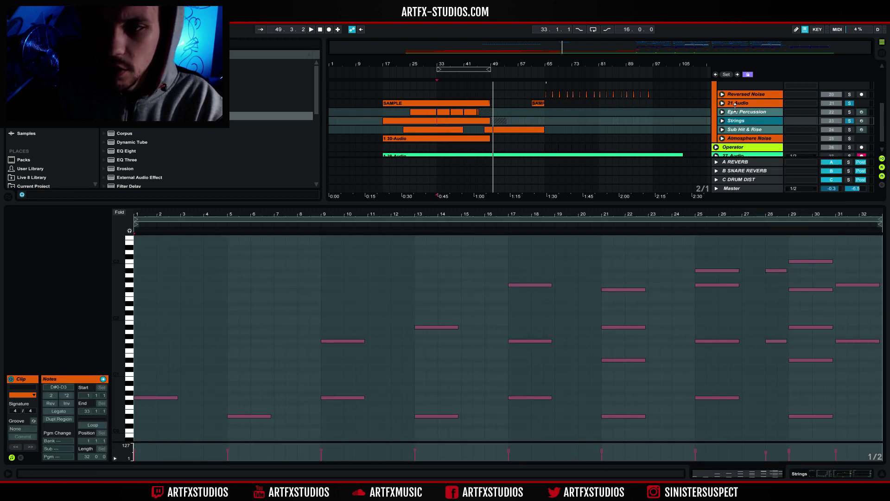
Solo Epic Percussion and play it from bar 25, examining the notes in its clips at bars 25 and 33.
click(734, 112)
click(722, 112)
drag(439, 114, 411, 116)
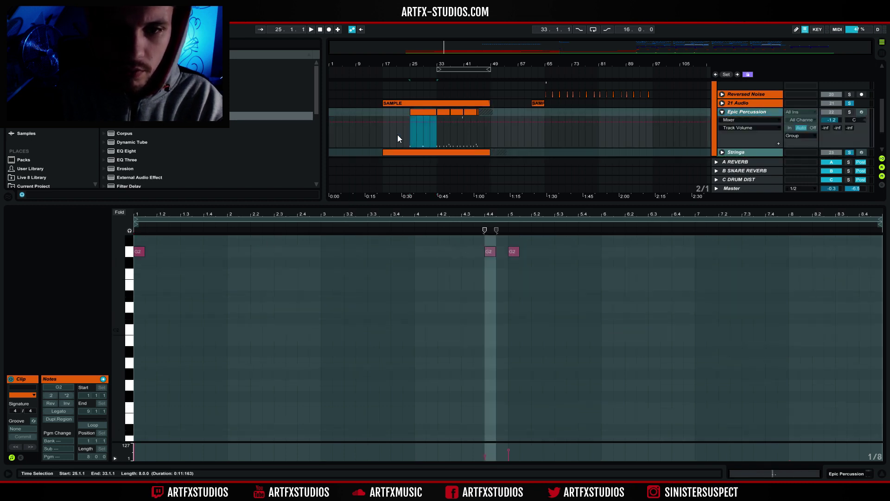
click(411, 138)
click(850, 112)
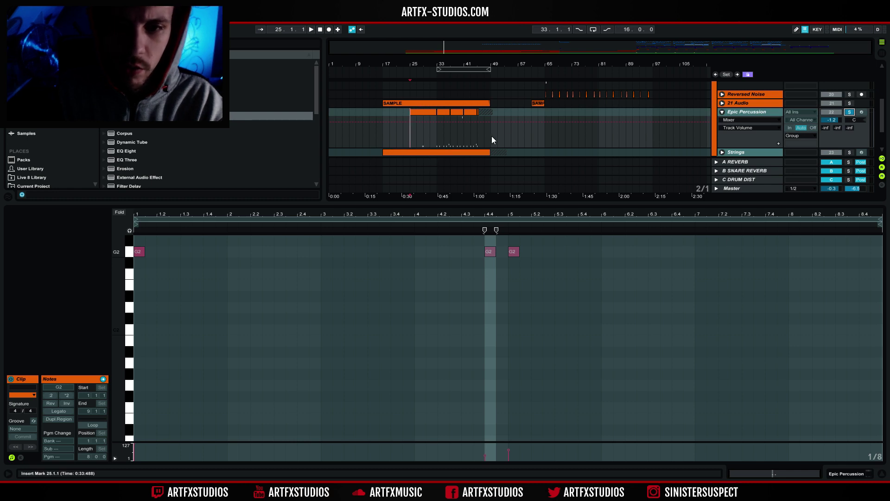
key(space)
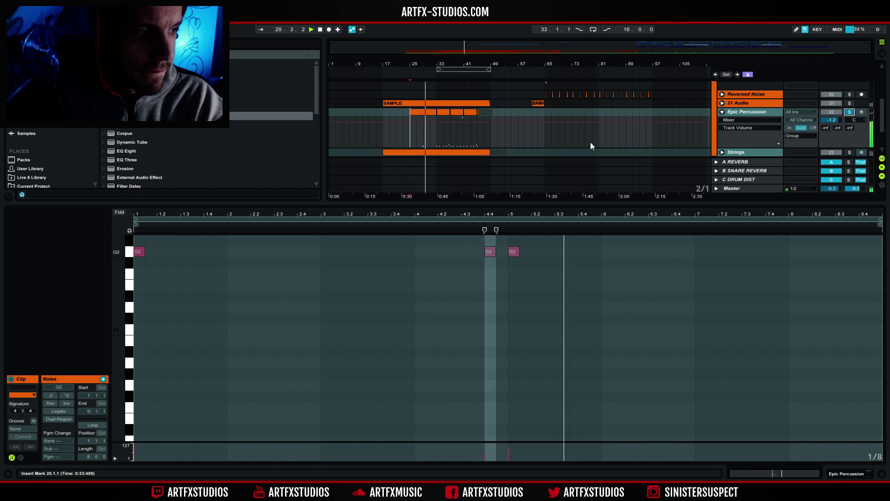
click(444, 112)
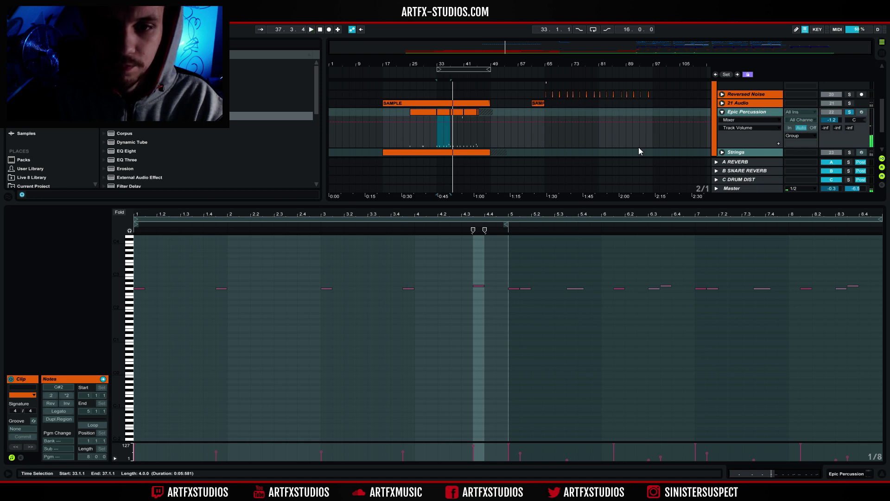
click(722, 113)
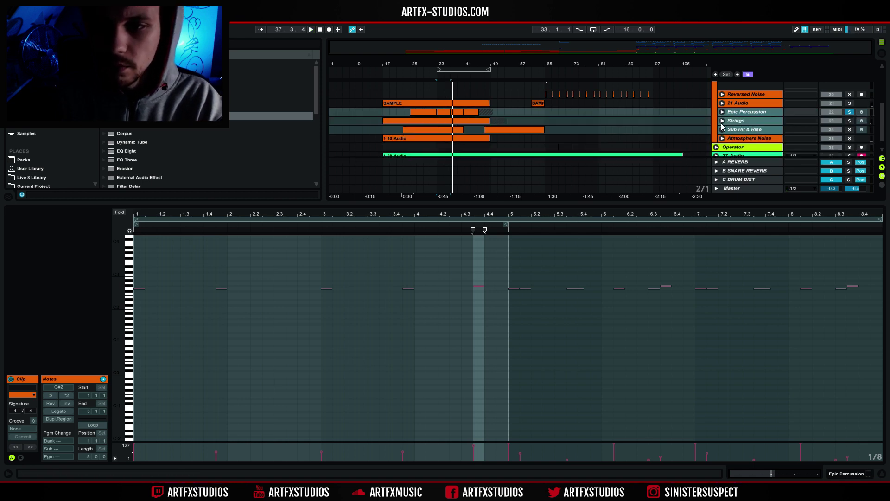
Enlarge the arrangement area, unfreeze the Sub Hit & Rise track and show the notes of its first clip.
drag(727, 204, 727, 338)
click(742, 227)
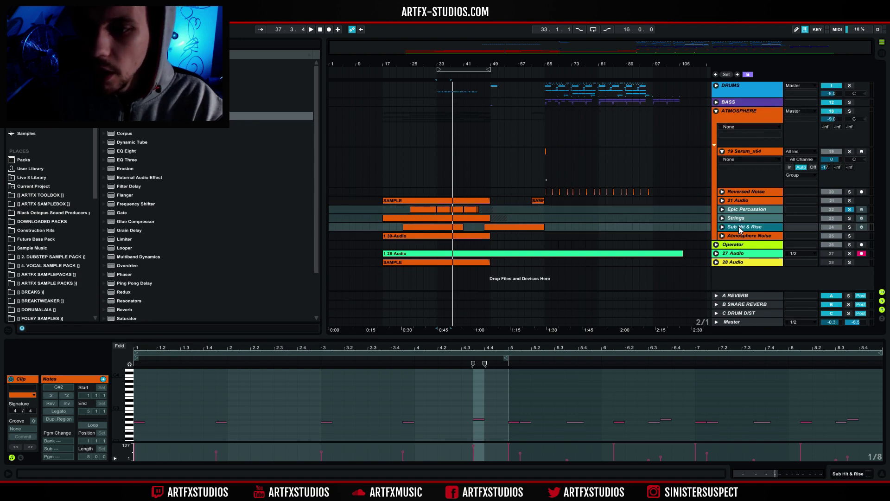
right_click(749, 228)
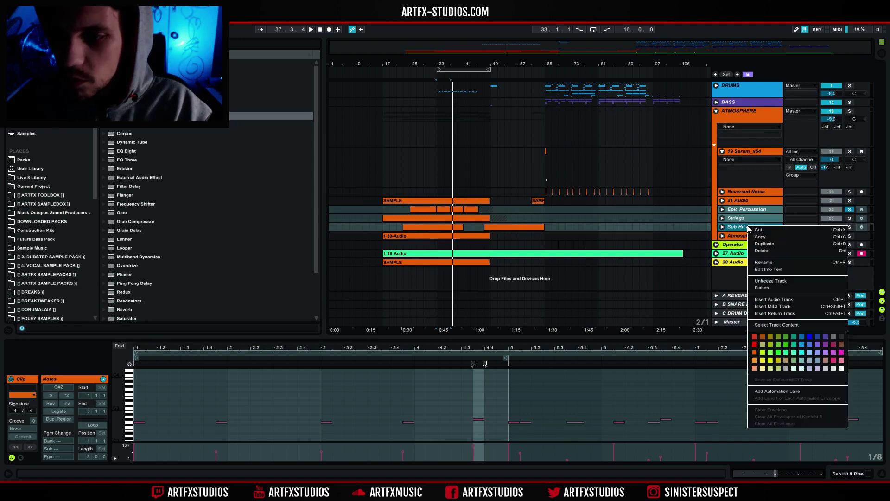
click(780, 282)
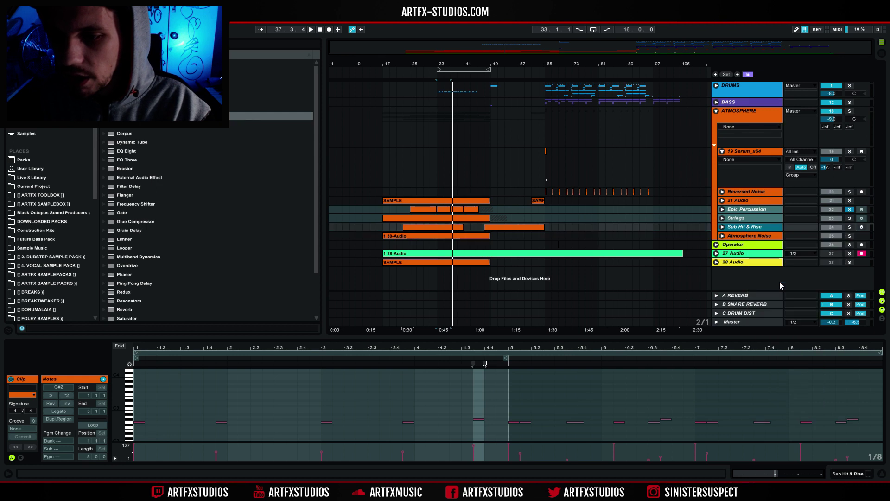
click(722, 228)
click(424, 228)
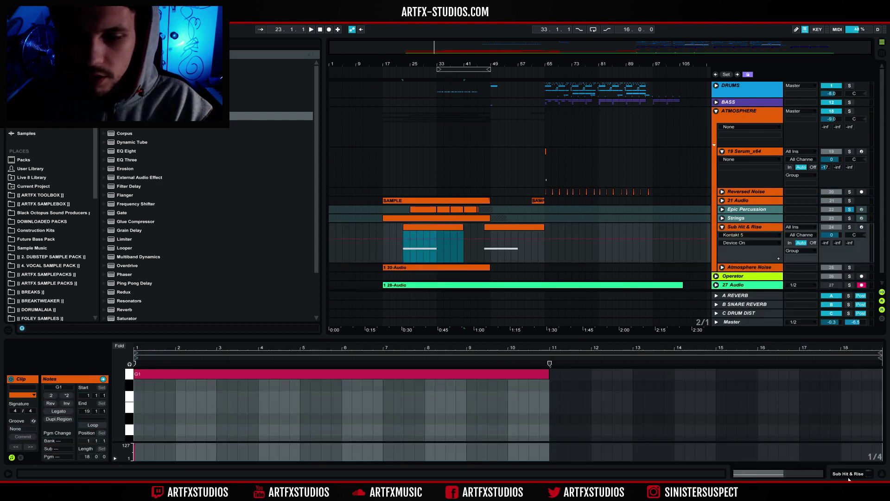
Open the Kontakt 5 Rise & Hit instrument on Sub Hit & Rise and view the layer browser for Sub 1.
click(848, 473)
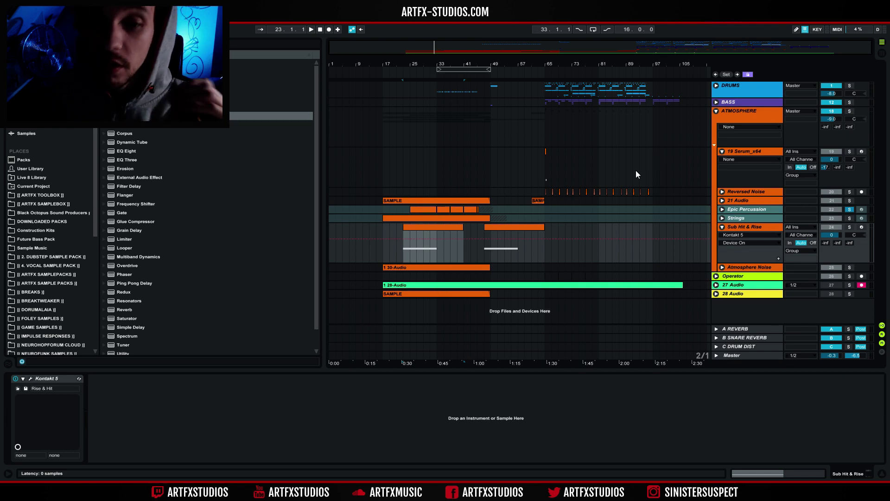
key(ctrl+alt+p)
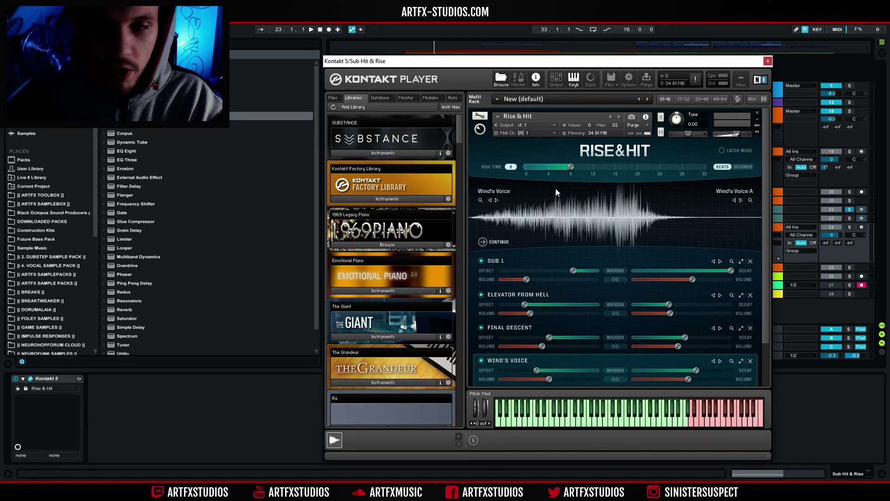
drag(766, 185, 769, 205)
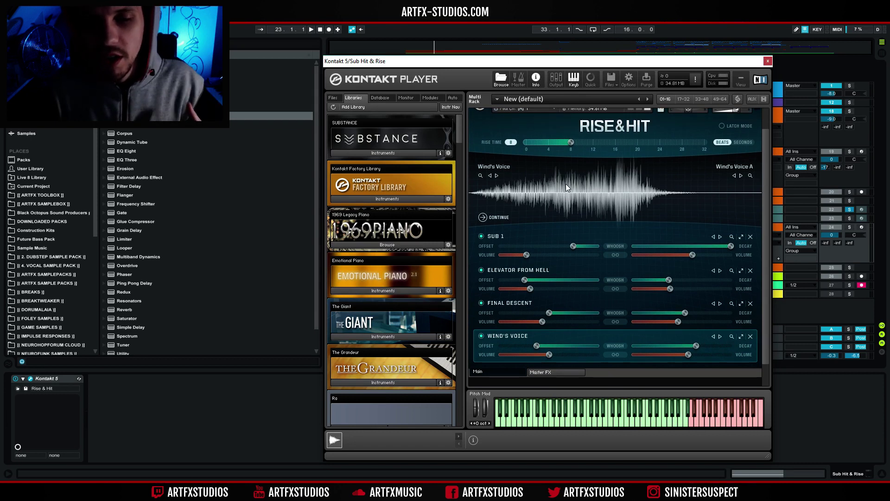
drag(748, 65, 741, 315)
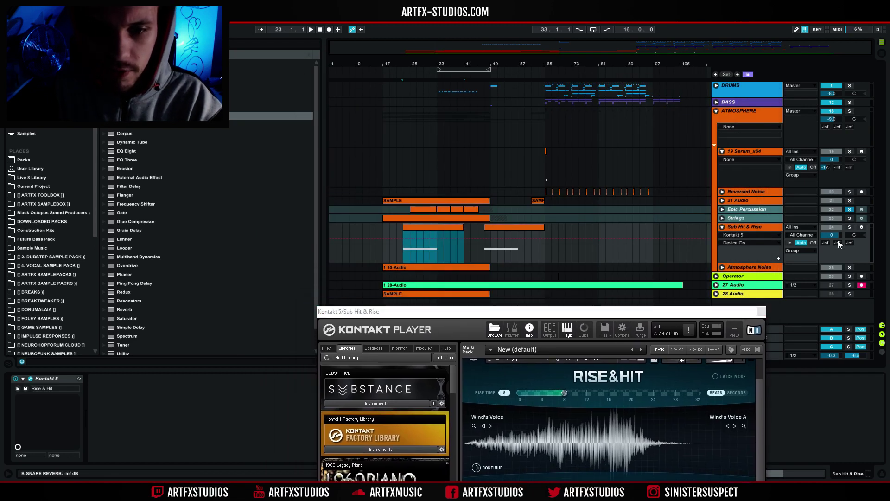
drag(546, 312, 555, 49)
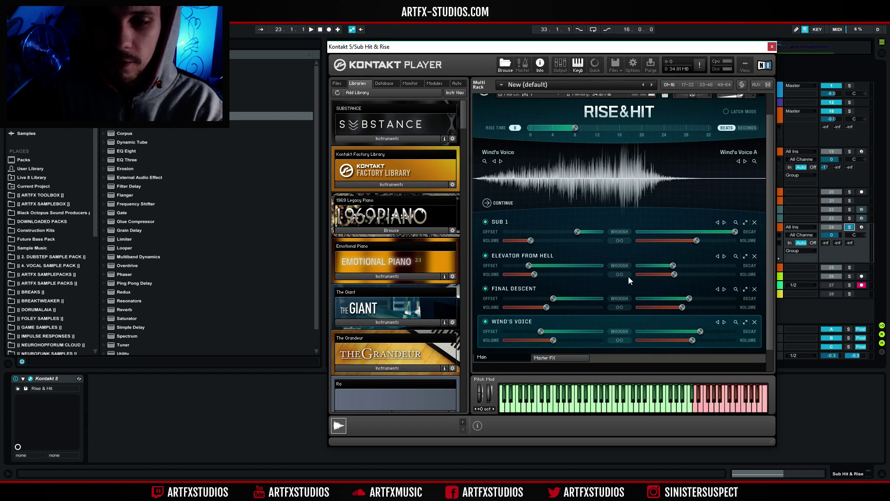
click(737, 222)
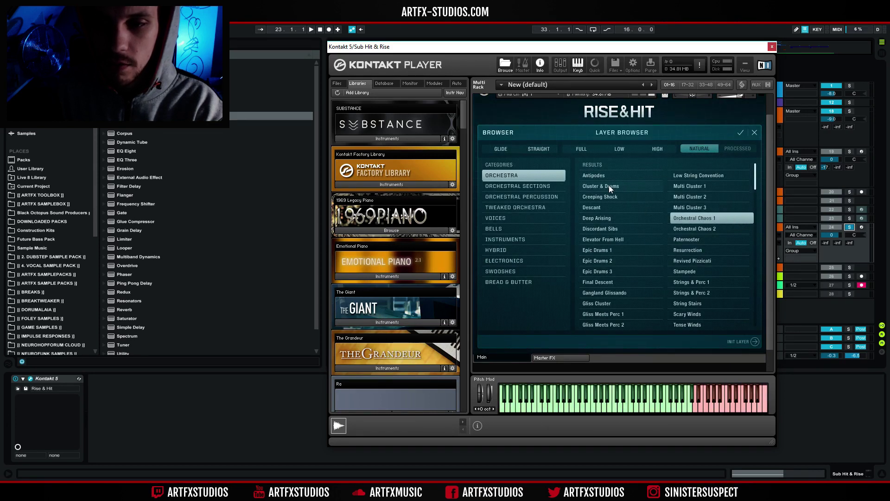
click(754, 133)
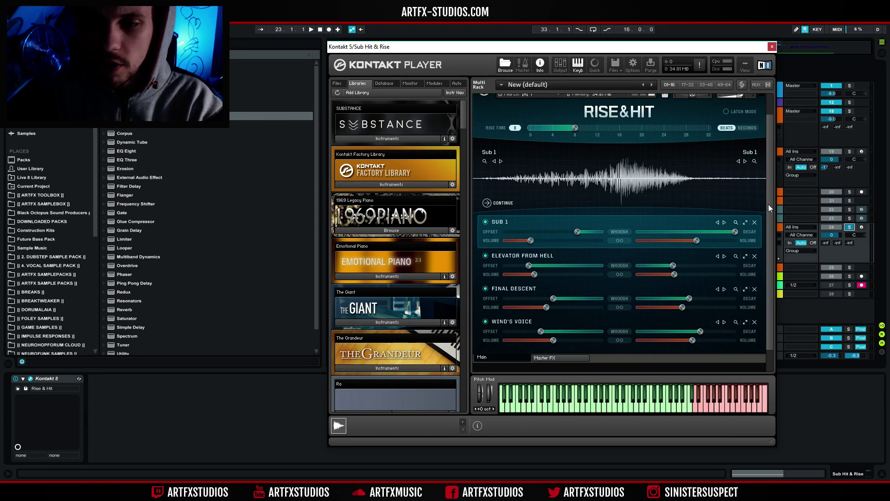
Play the soloed Sub Hit & Rise clip from bar 23 alongside the Rise & Hit waveform, then close Kontakt.
drag(770, 202, 767, 161)
drag(580, 48, 583, 289)
click(413, 230)
key(space)
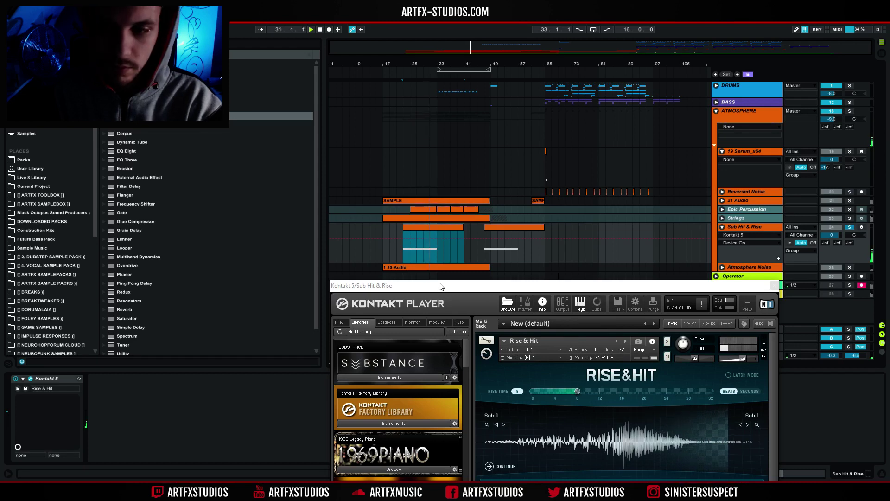
drag(440, 287, 475, 99)
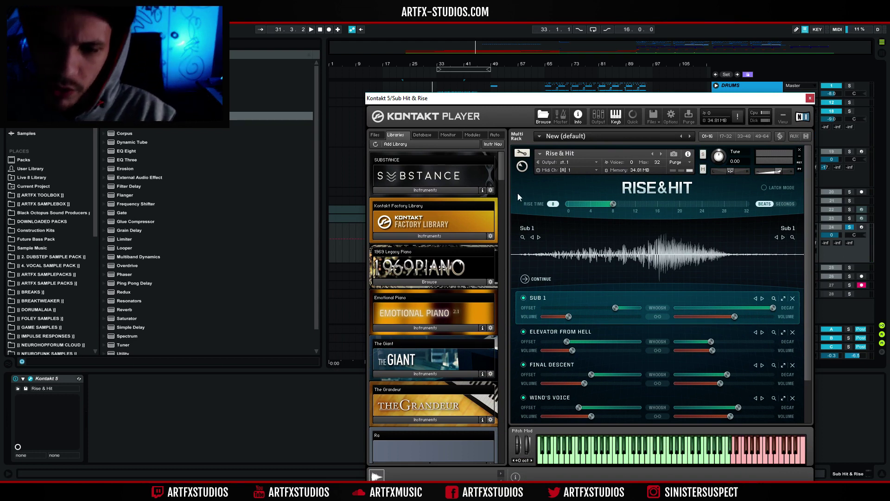
click(810, 98)
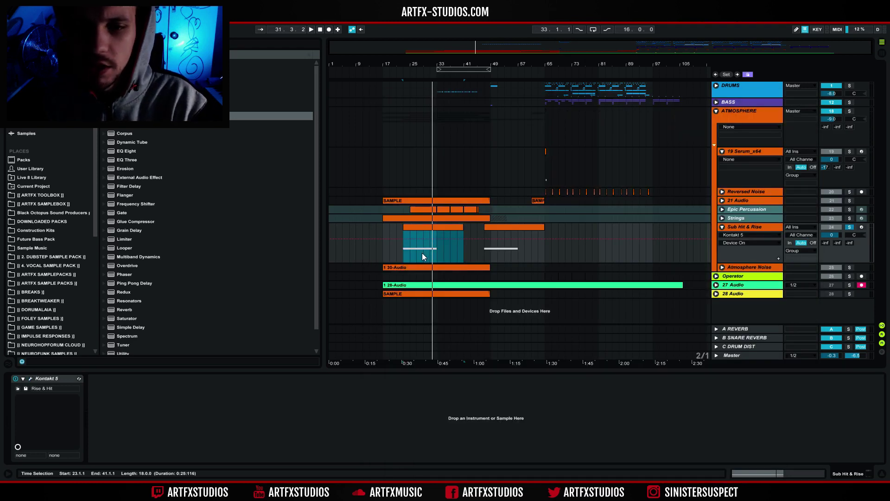
Highlight the second Sub Hit & Rise note from bar 47 to bar 57 and place the insert mark at bar 49.
click(488, 253)
drag(483, 252, 516, 240)
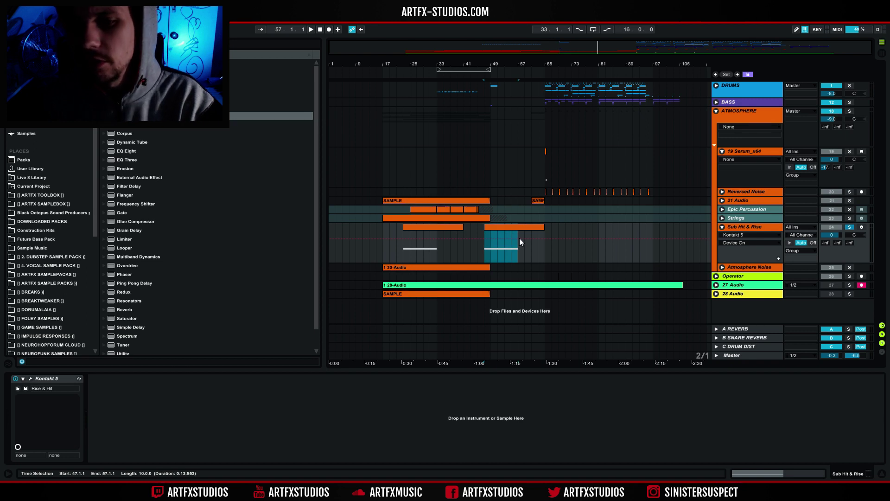
click(490, 258)
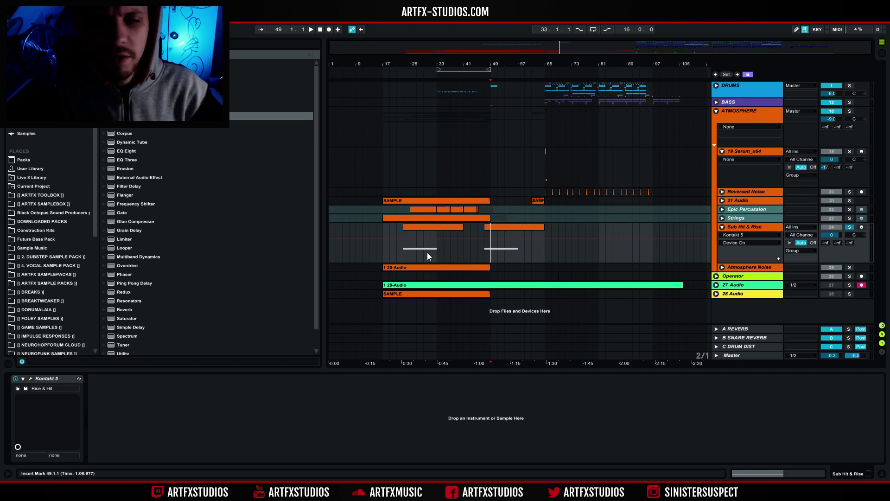
Freeze the Sub Hit & Rise track and flatten it to audio.
click(721, 227)
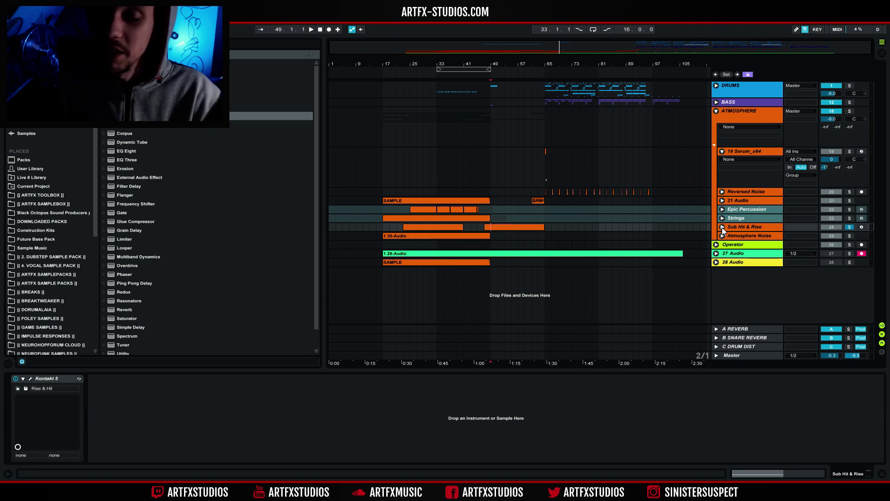
click(747, 227)
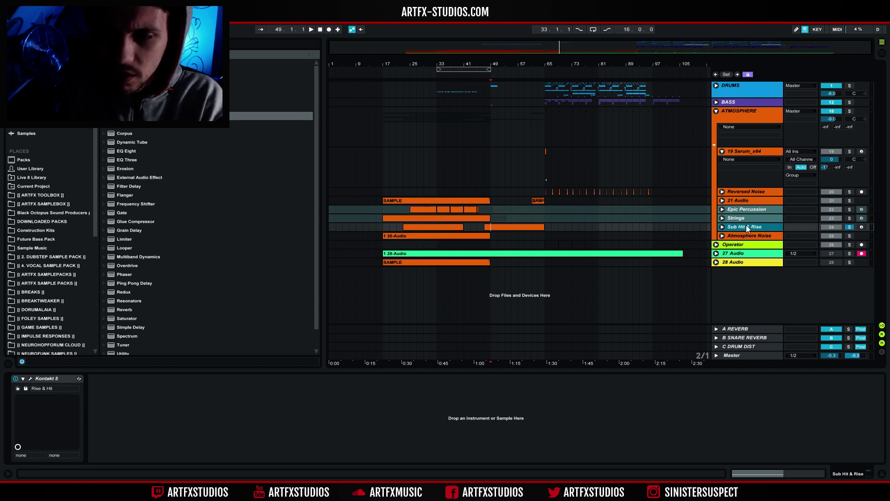
right_click(738, 226)
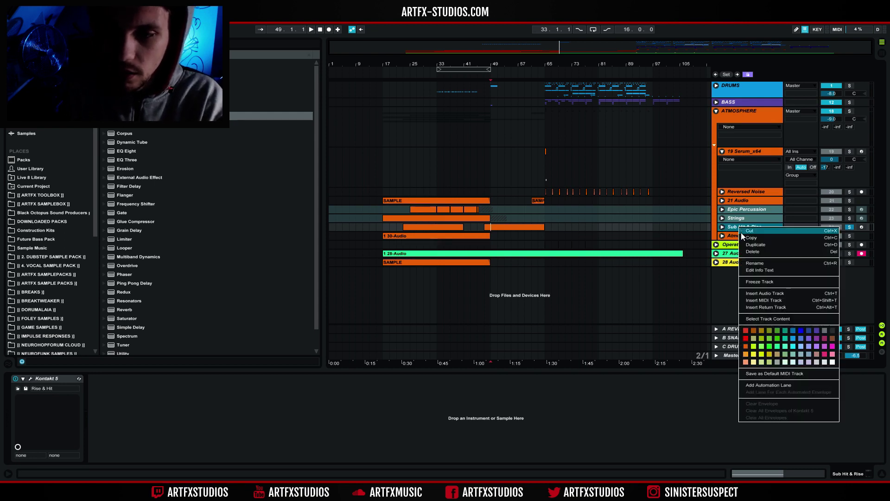
click(760, 282)
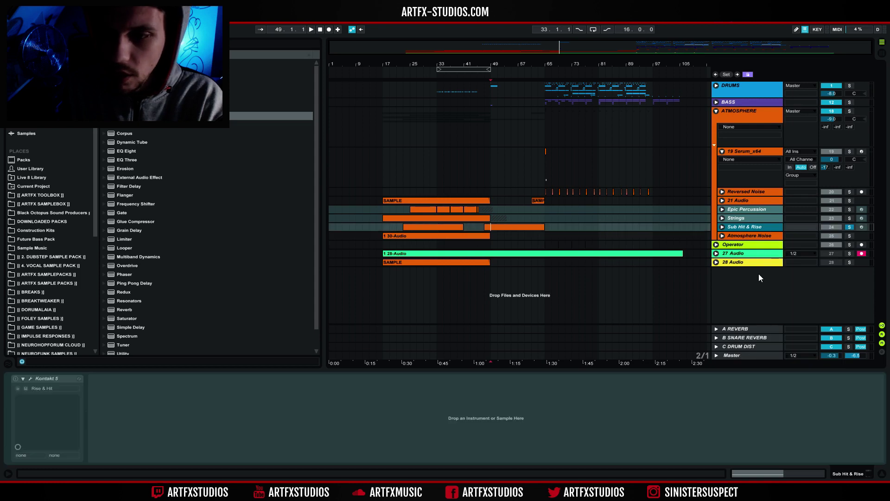
click(724, 226)
right_click(736, 227)
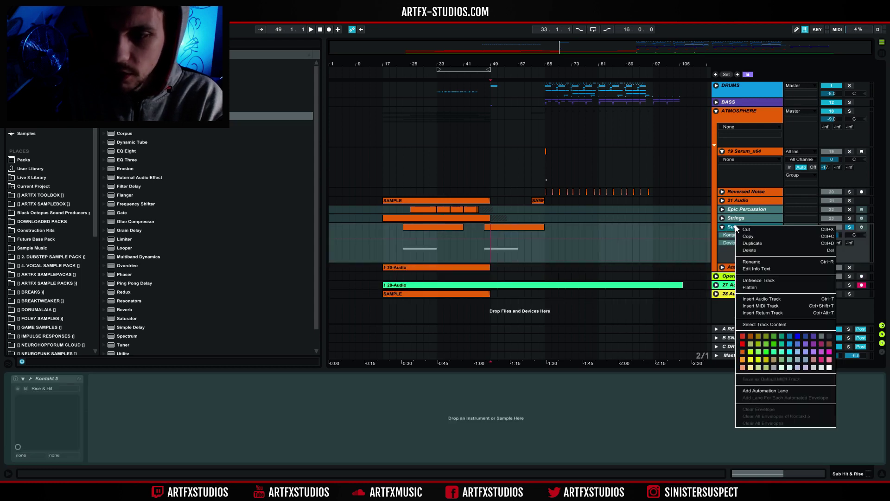
click(762, 287)
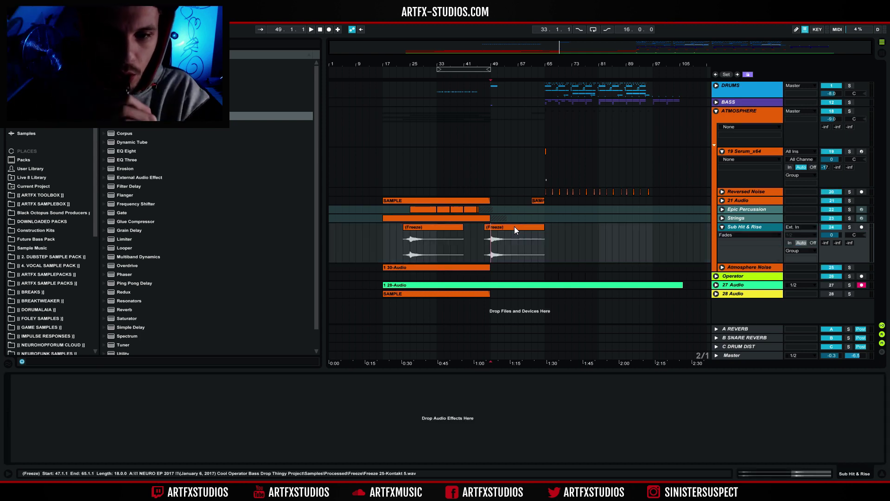
Select the flattened Sub Hit & Rise clips at bar 47 and bar 23 in turn to inspect their waveforms.
click(501, 234)
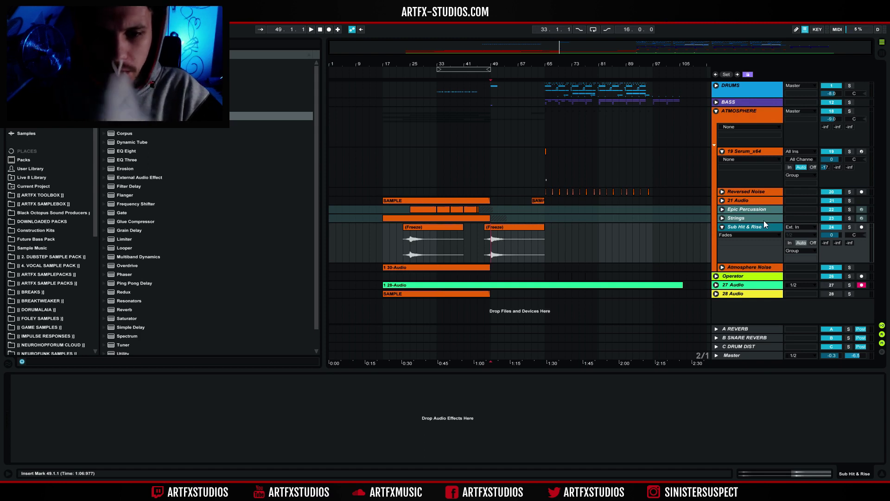
click(491, 229)
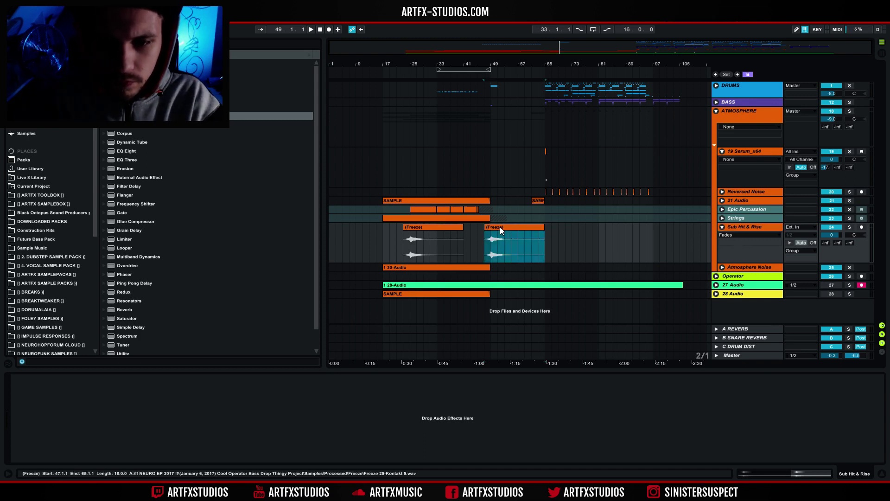
click(422, 236)
click(422, 236)
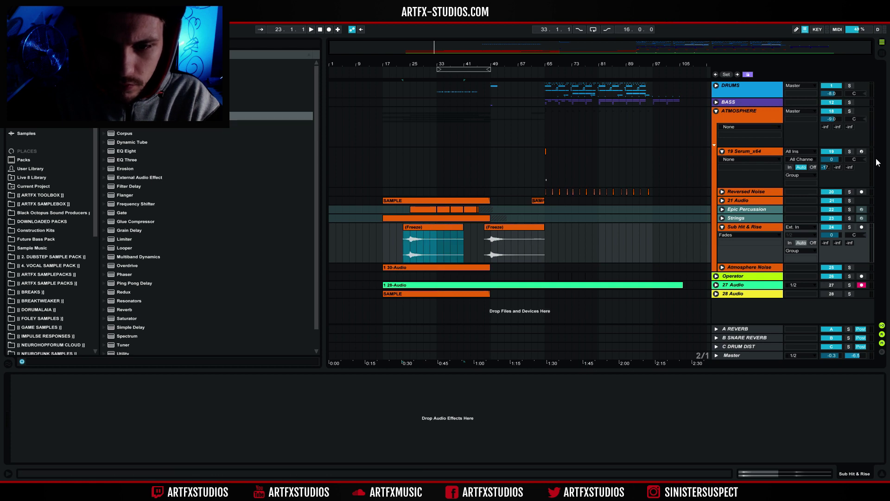
Fold the Sub Hit & Rise track, unfold the frozen Epic Percussion track and flatten it to audio.
click(722, 227)
click(722, 209)
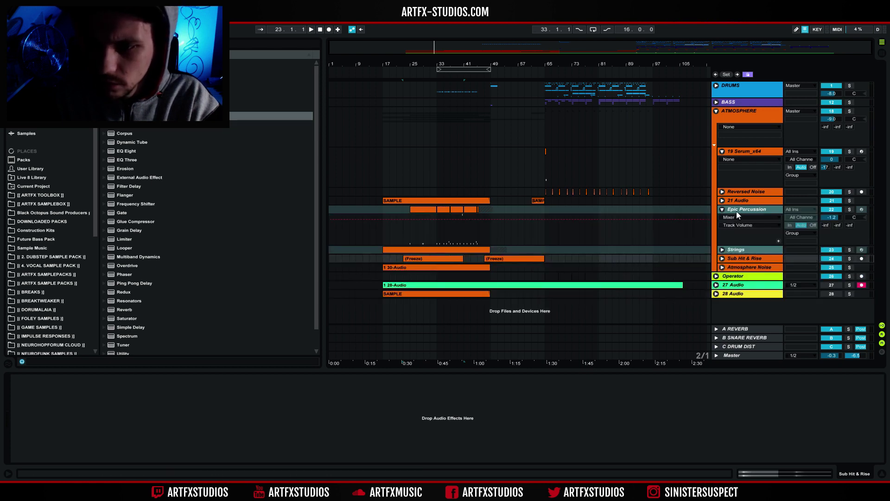
click(738, 209)
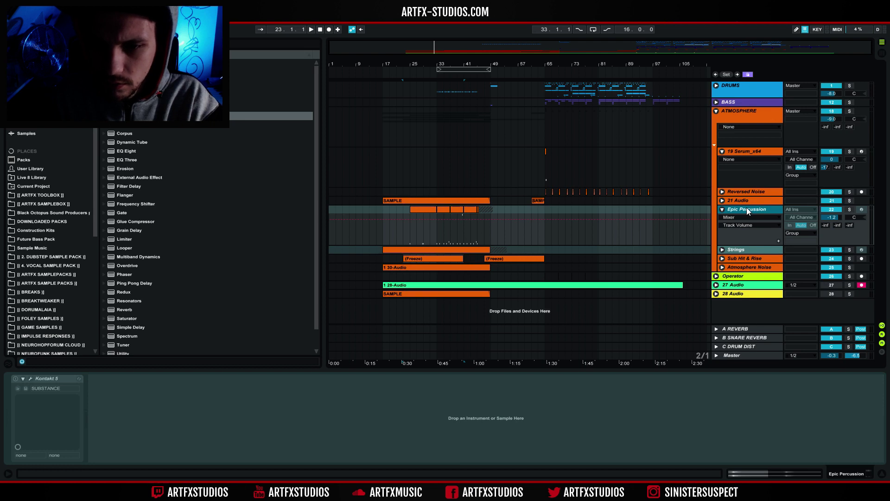
right_click(748, 211)
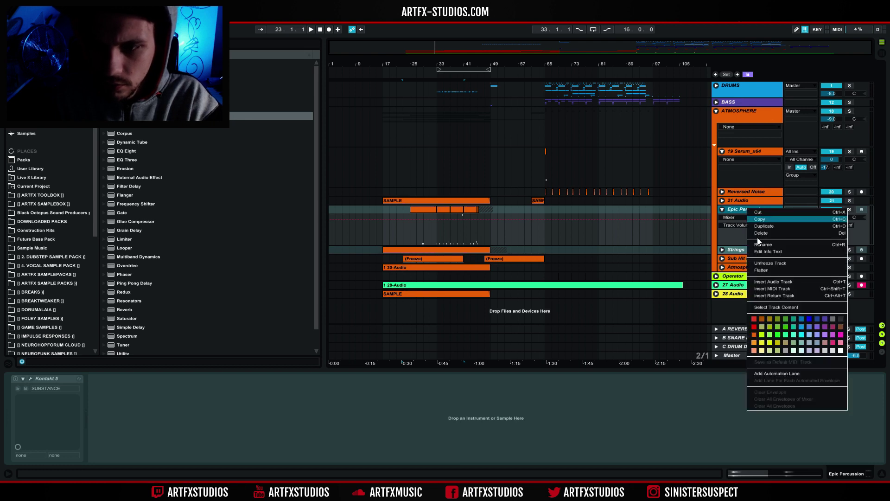
click(767, 271)
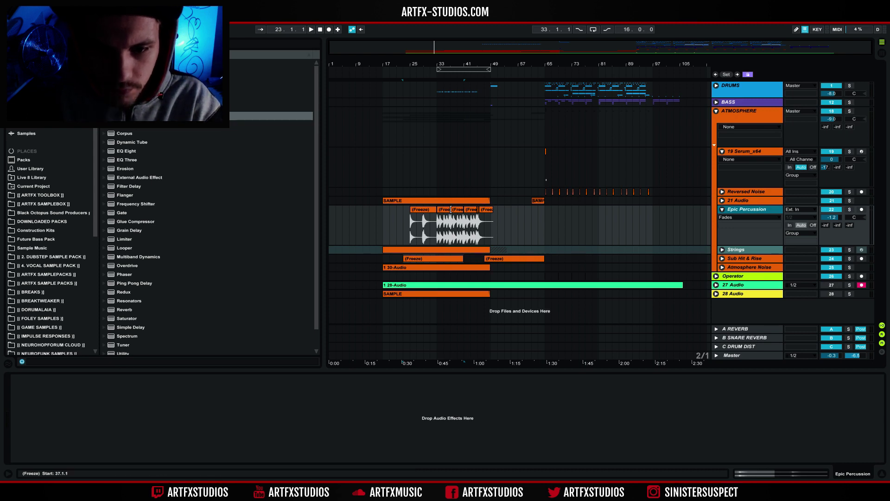
Consolidate the flattened Epic Percussion clips from bar 33 to bar 49 and delete the tail after bar 49.
drag(450, 209, 493, 211)
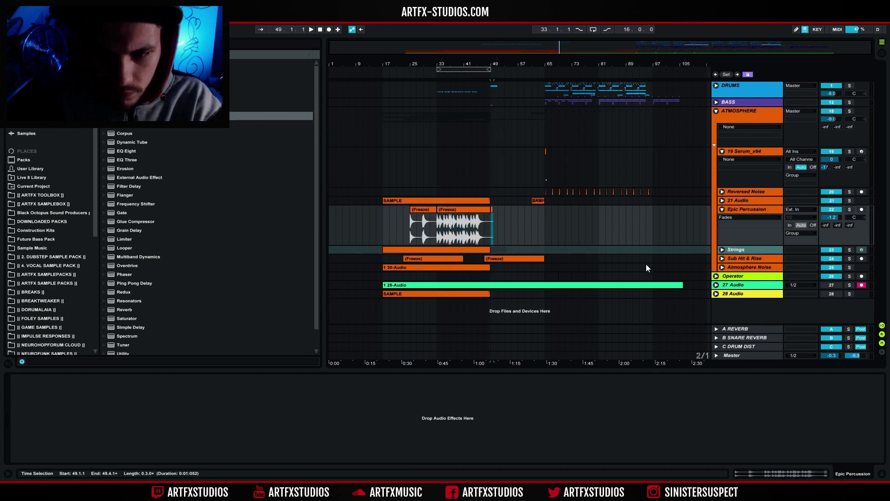
click(722, 258)
click(383, 215)
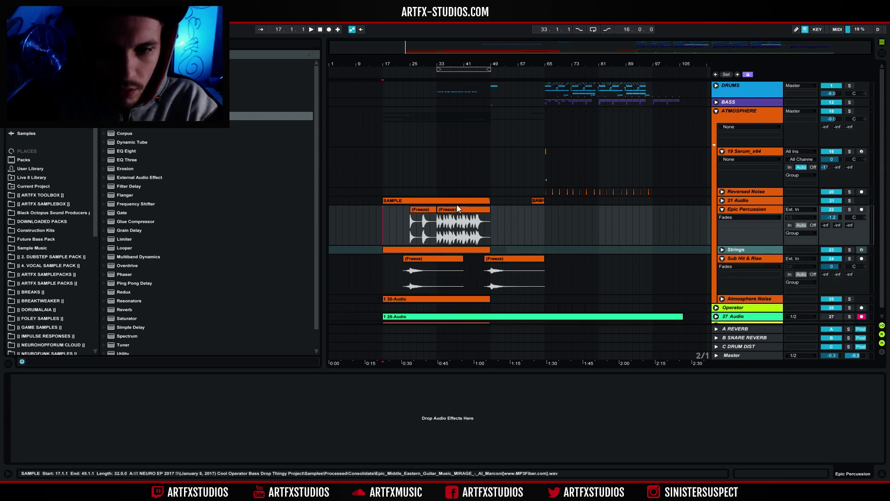
Fold the Epic Percussion and Sub Hit & Rise tracks and rename the 21 Audio track as Winds.
click(722, 209)
click(722, 227)
click(733, 201)
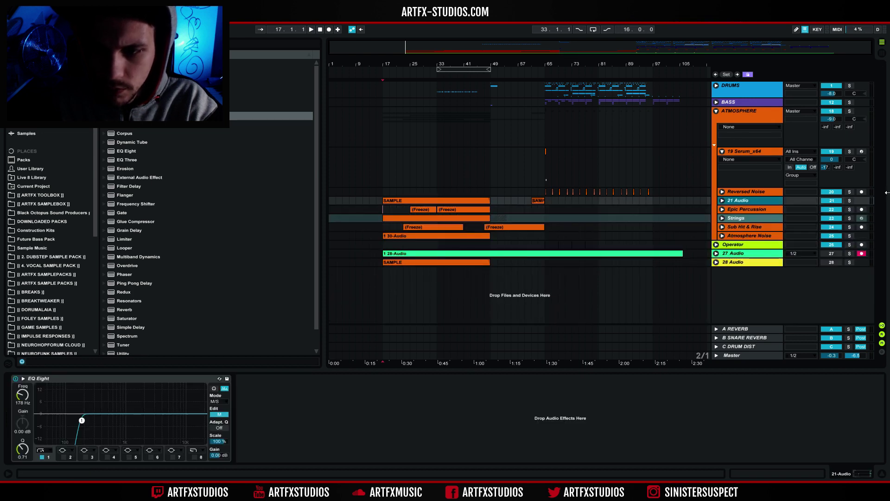
key(ctrl+r)
text(Wind)
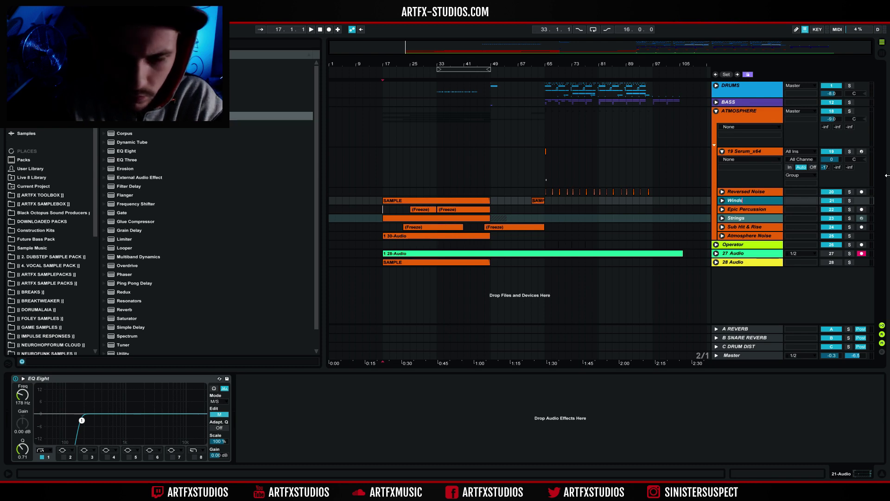
text(s)
key(Return)
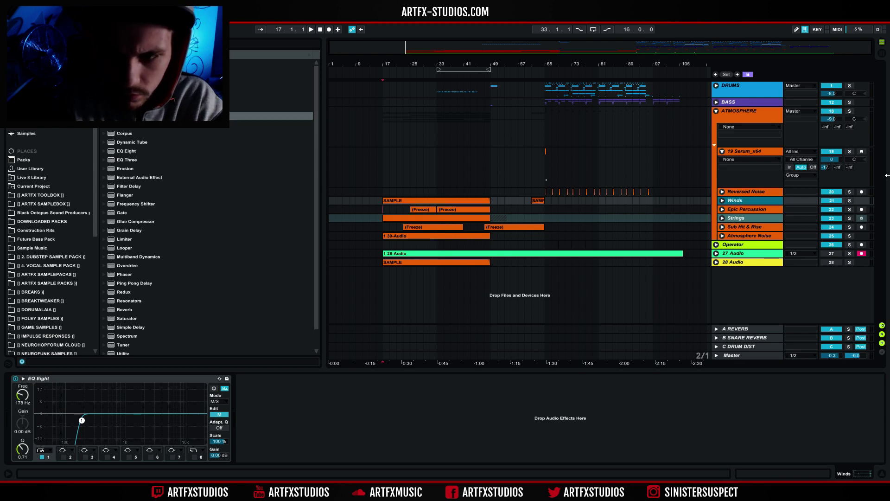
Unfold and solo the Atmosphere Noise track and play its clip from bar 17.
click(741, 236)
click(722, 235)
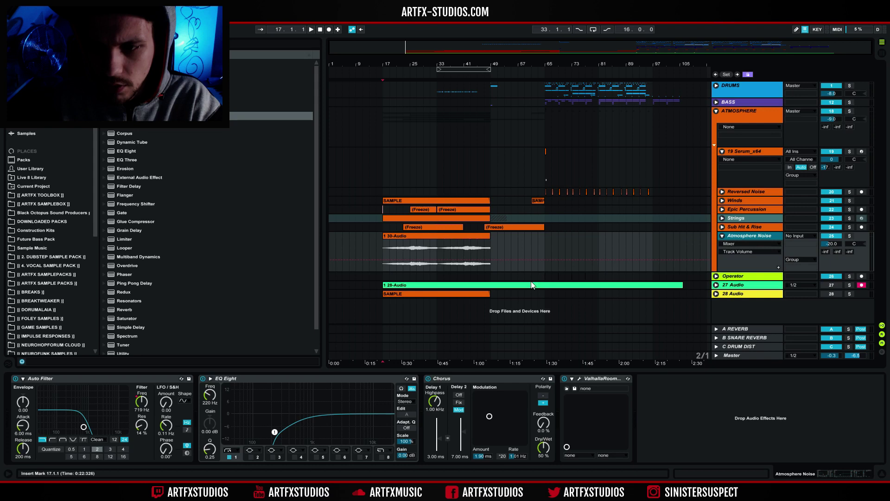
click(407, 242)
click(849, 235)
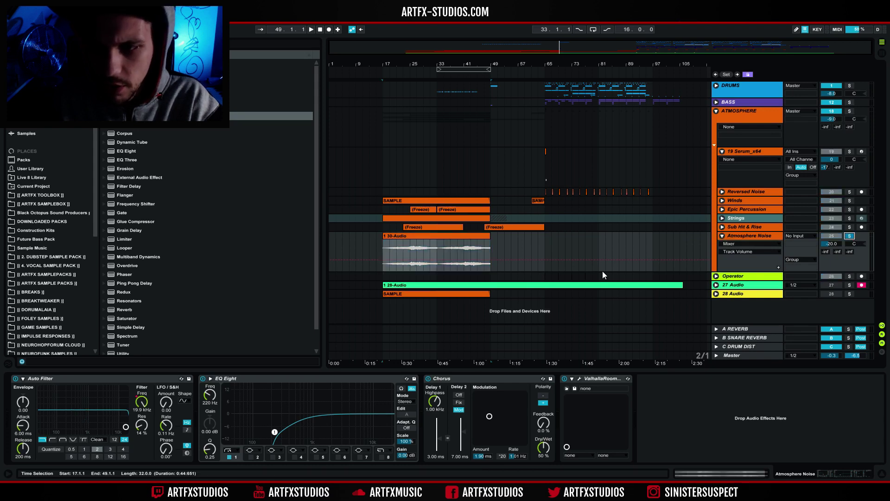
click(404, 249)
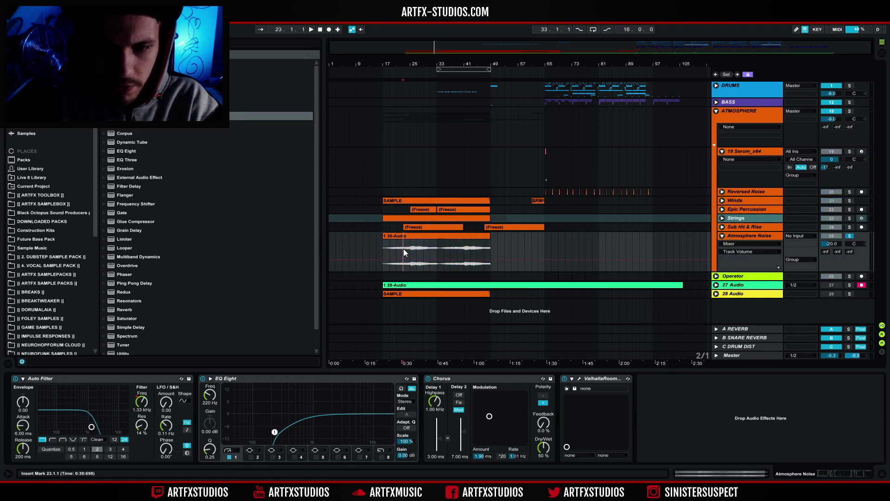
click(383, 246)
key(space)
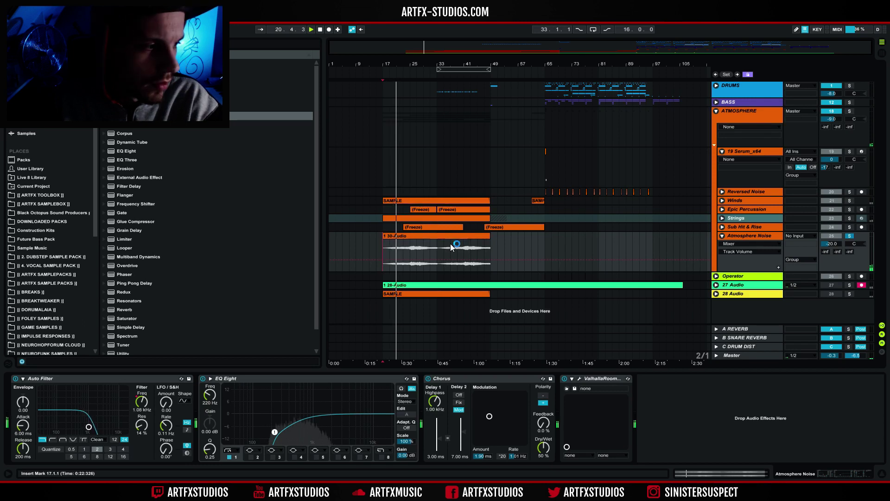
Reset the Atmosphere Noise track volume to 0 dB for comparison and return it to -20 dB.
click(838, 245)
key(Delete)
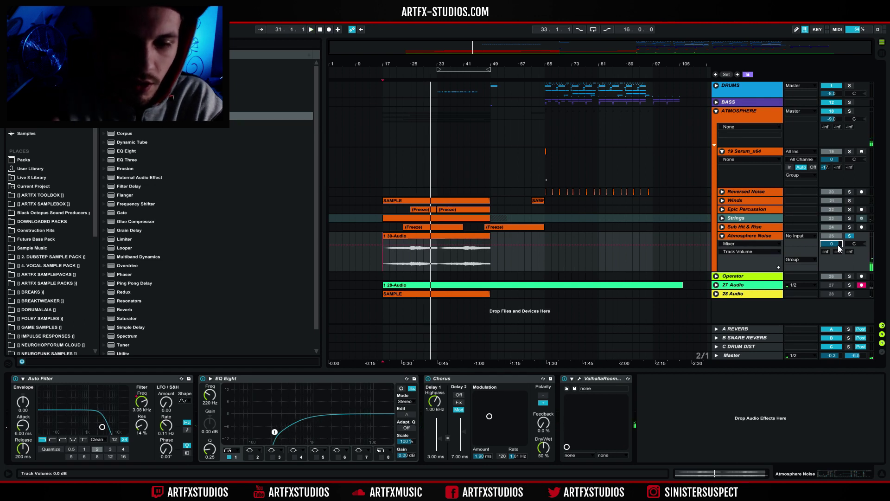
text(-)
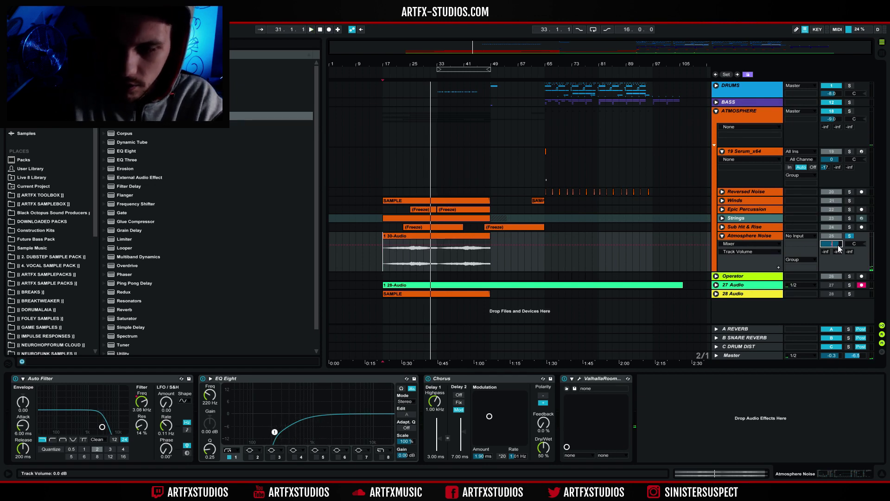
text(20)
key(Return)
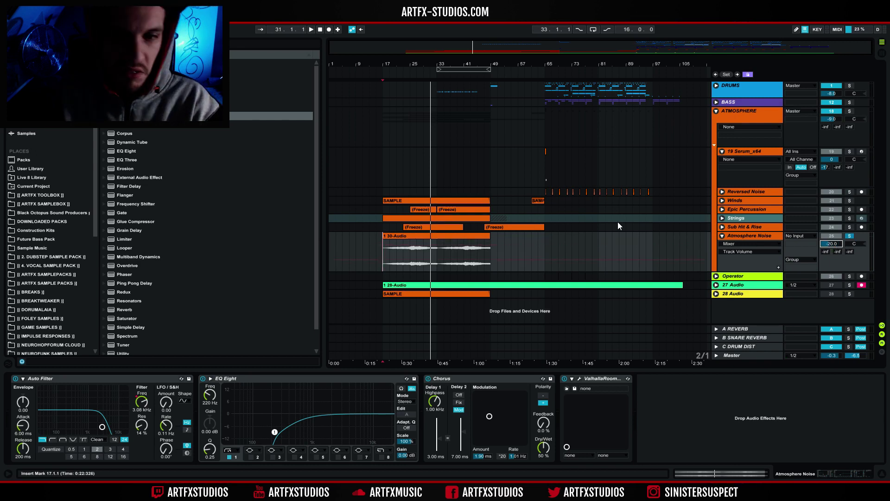
Freeze the Atmosphere Noise track and flatten it to audio.
click(447, 235)
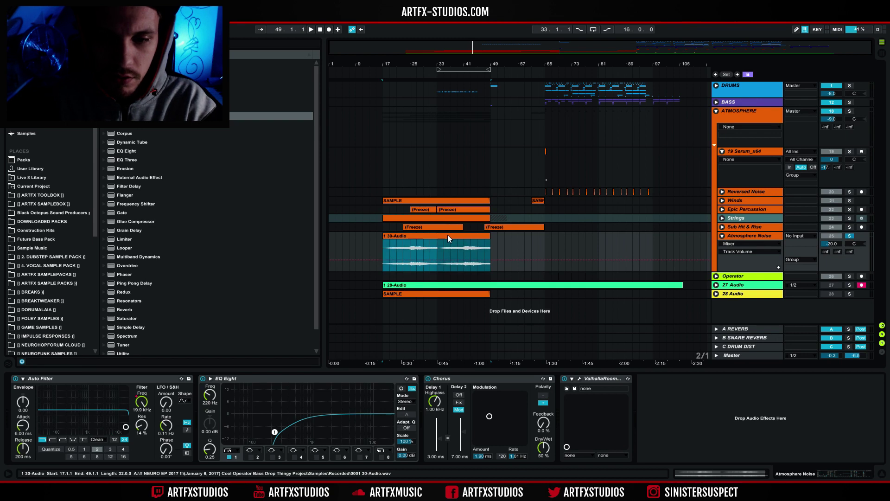
right_click(758, 233)
click(842, 289)
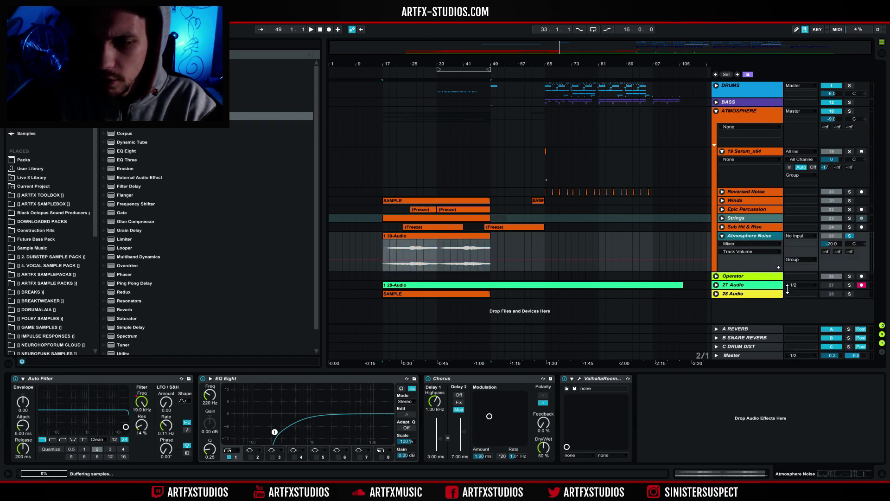
right_click(760, 236)
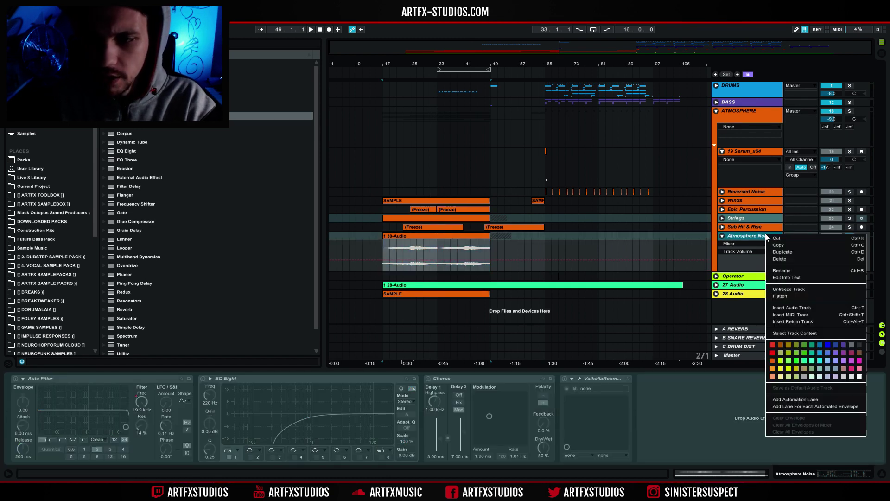
click(791, 295)
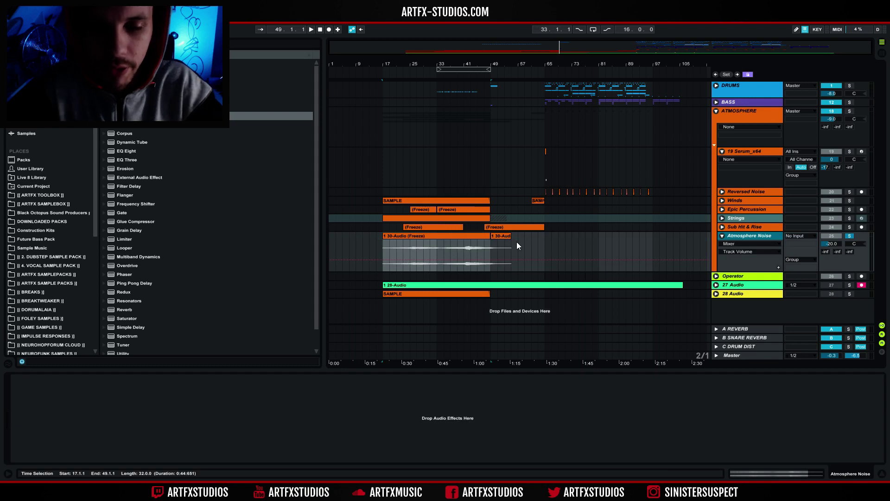
Trim the Atmosphere Noise freeze tail that starts at bar 49 so it ends exactly at bar 55.
click(496, 236)
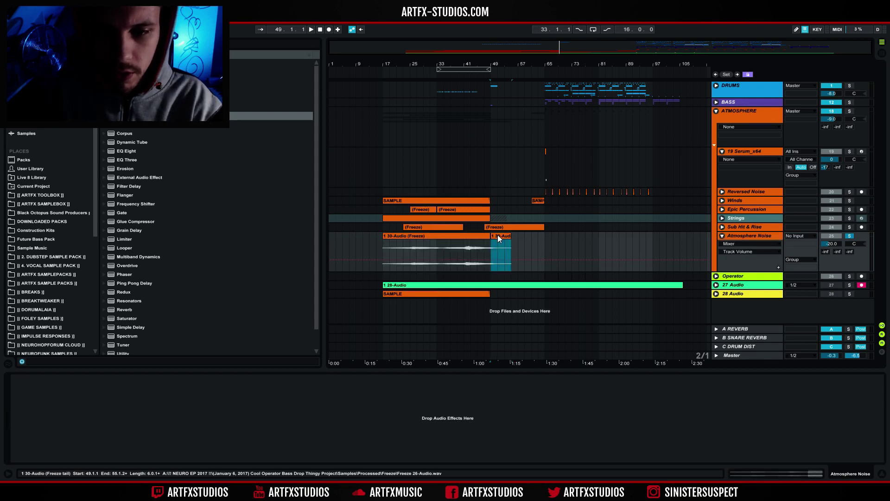
key(Escape)
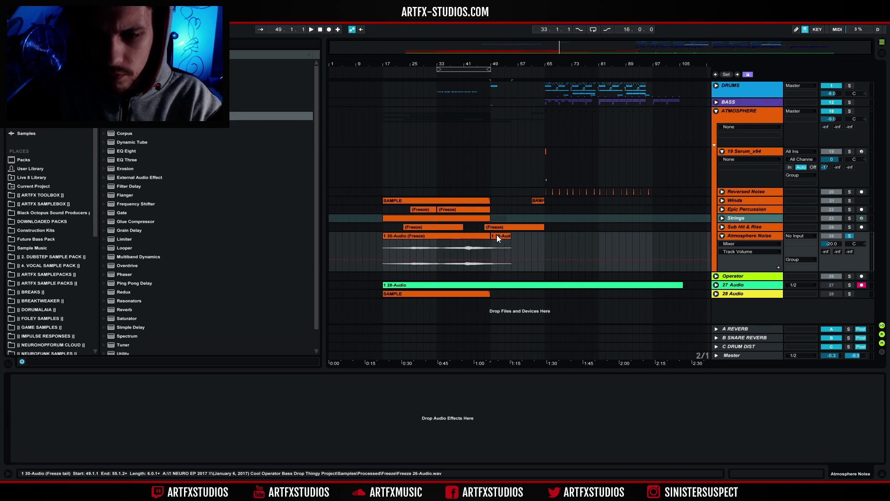
click(508, 235)
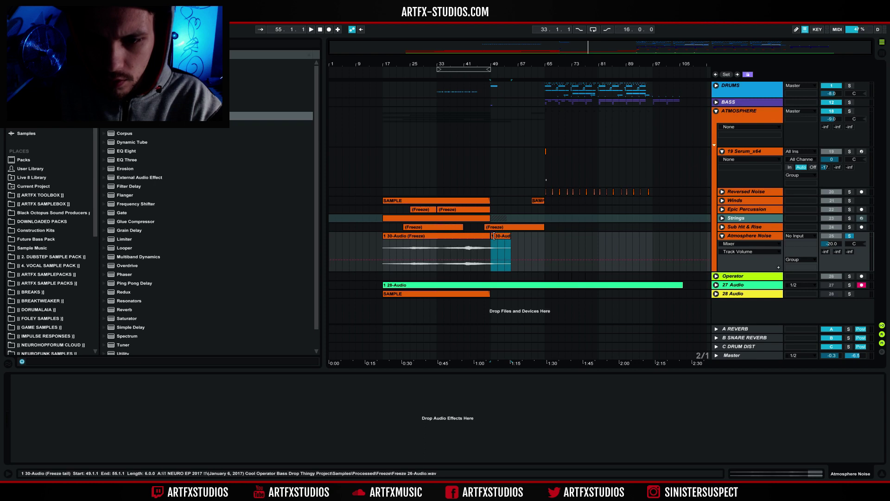
Copy the Atmosphere Noise freeze tail to bars 59 to 65 and reverse the copy.
drag(499, 235, 534, 243)
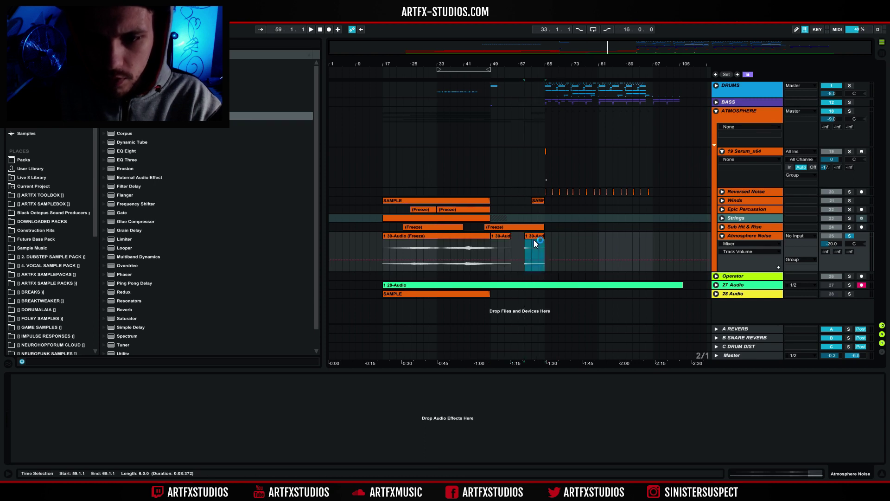
key(shift+Tab)
key(r)
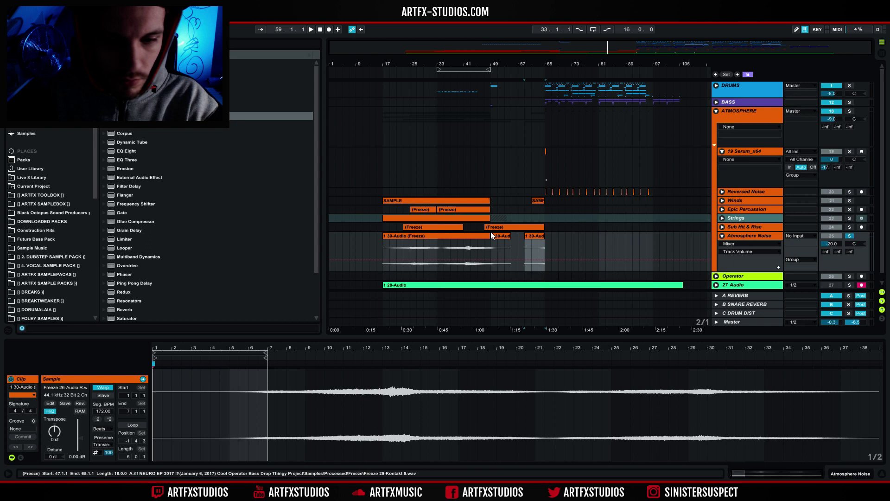
Place the insert mark at bar 17, then unsolo and fold the Atmosphere Noise track.
click(383, 244)
click(849, 236)
click(722, 236)
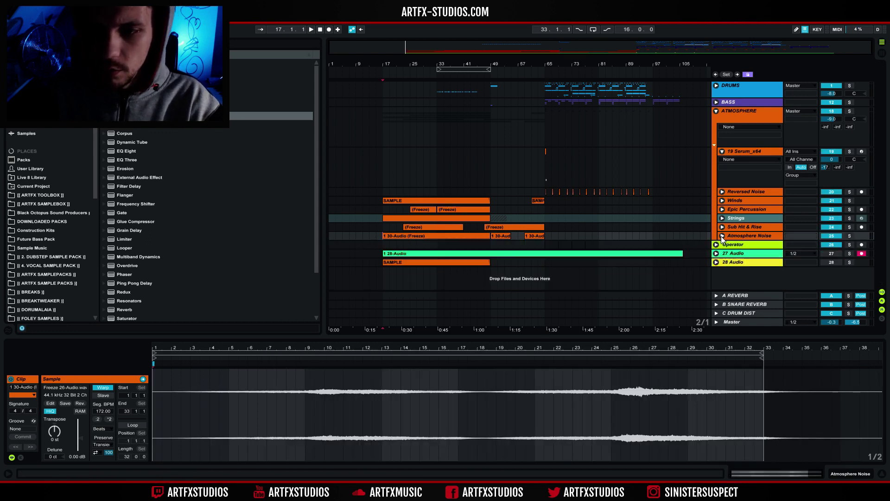
Rename the 19 Serum_x64 track as Detuned Synth and fold the ATMOSPHERE group.
click(722, 151)
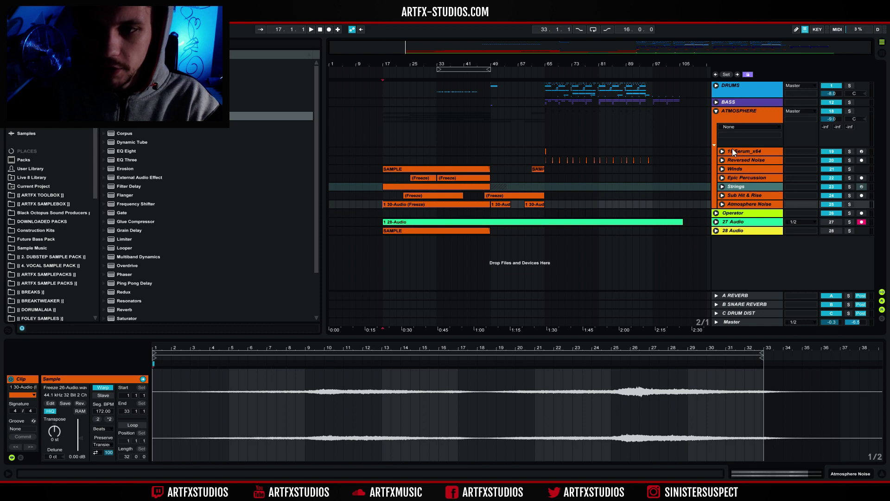
click(737, 153)
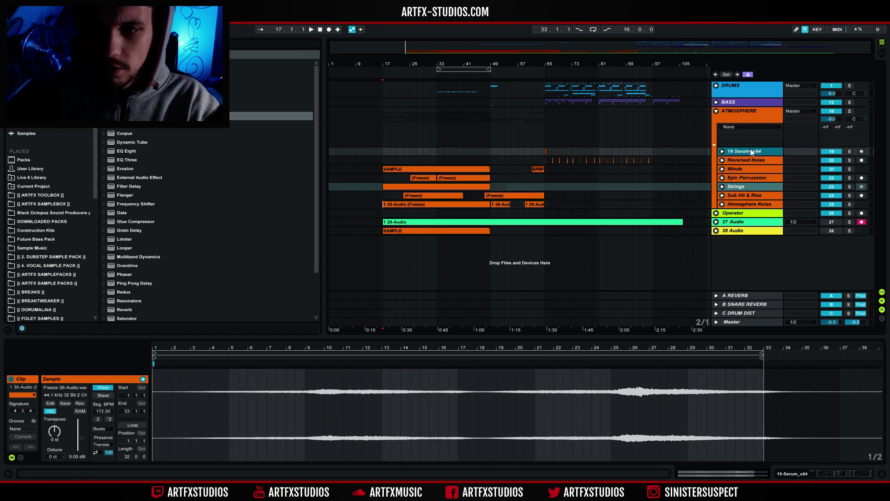
key(ctrl+r)
text(Detuned Sy)
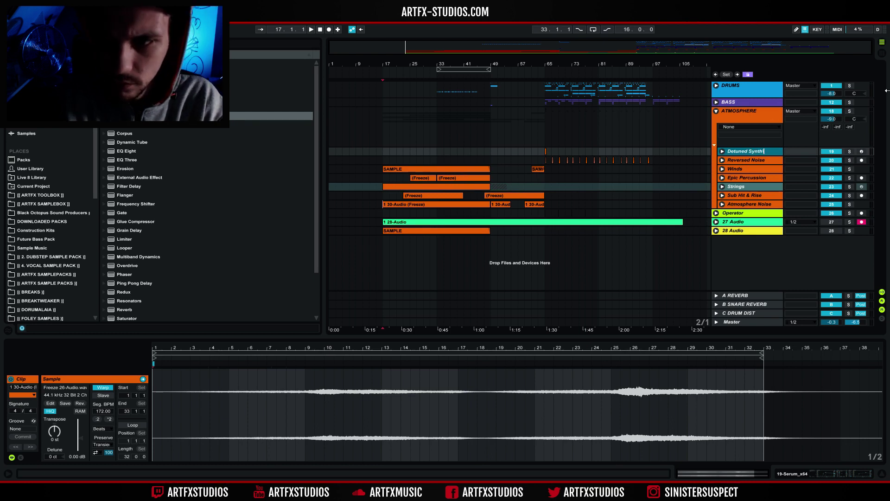
click(716, 111)
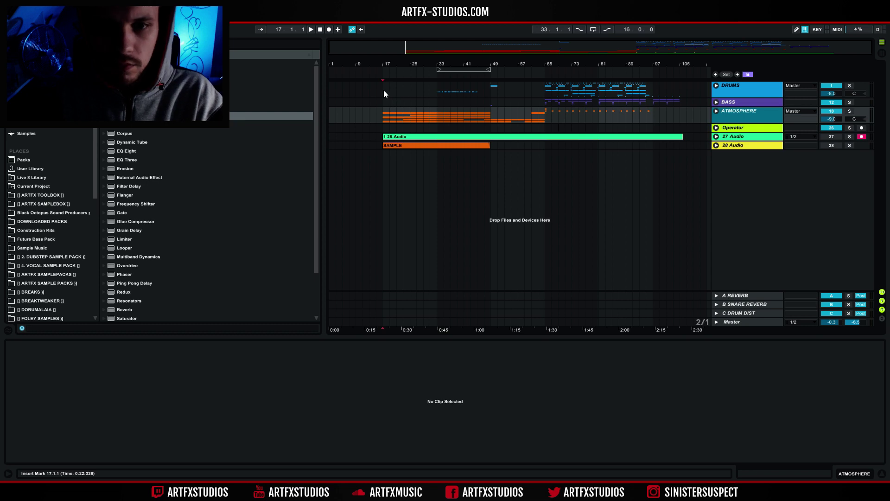
Place the insert mark on the DRUMS track at bars 17, 33 and 49 in turn.
click(384, 90)
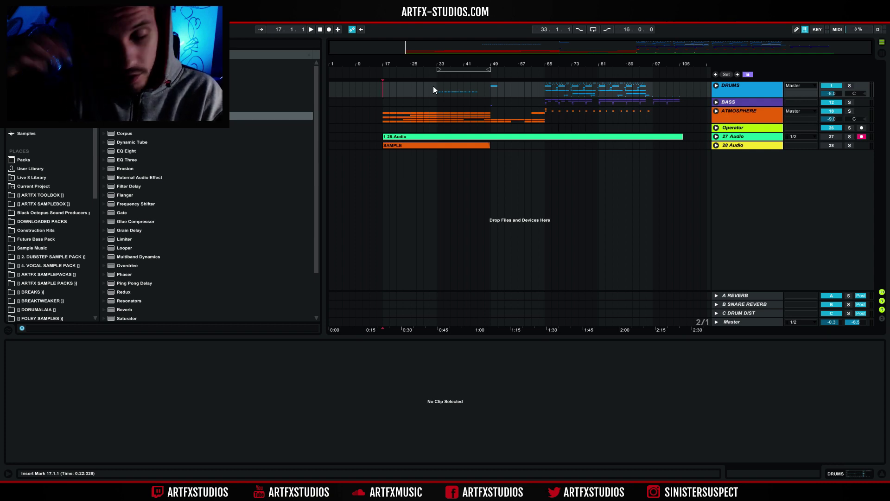
click(436, 86)
click(493, 89)
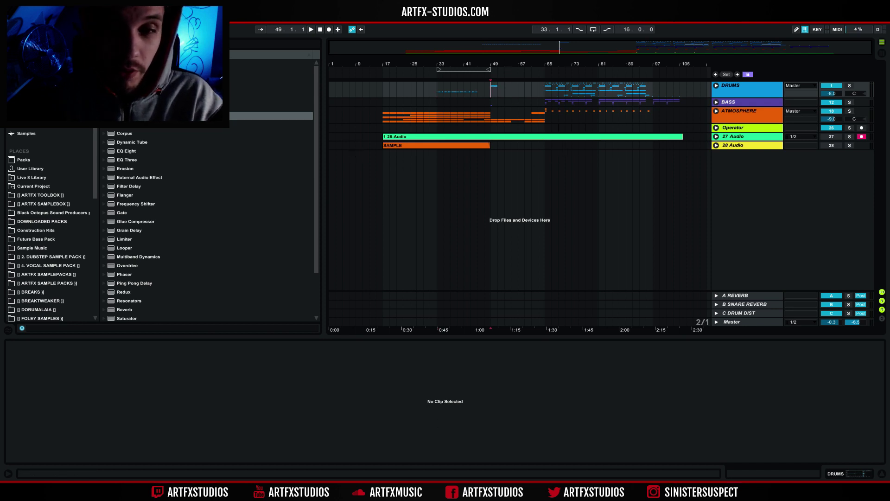
click(285, 491)
click(334, 383)
click(717, 124)
Play the full arrangement from bar 17 and unfold the BASS group during playback.
click(379, 90)
key(space)
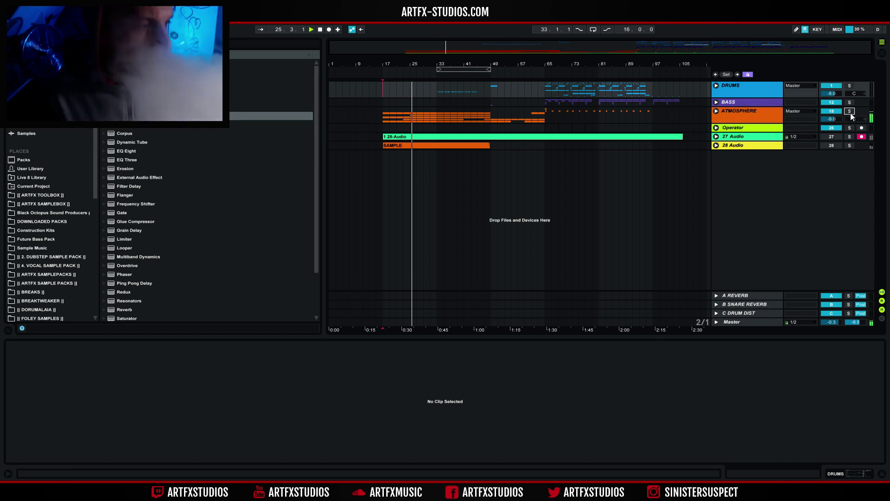
click(721, 113)
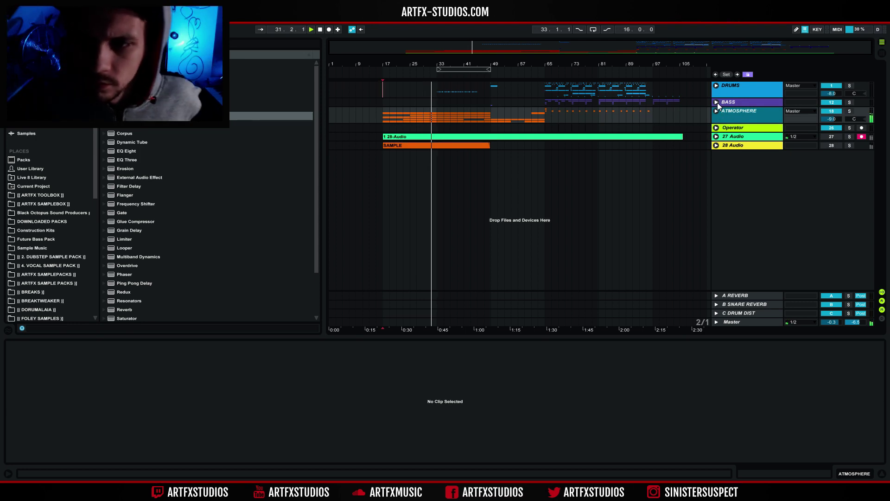
click(716, 102)
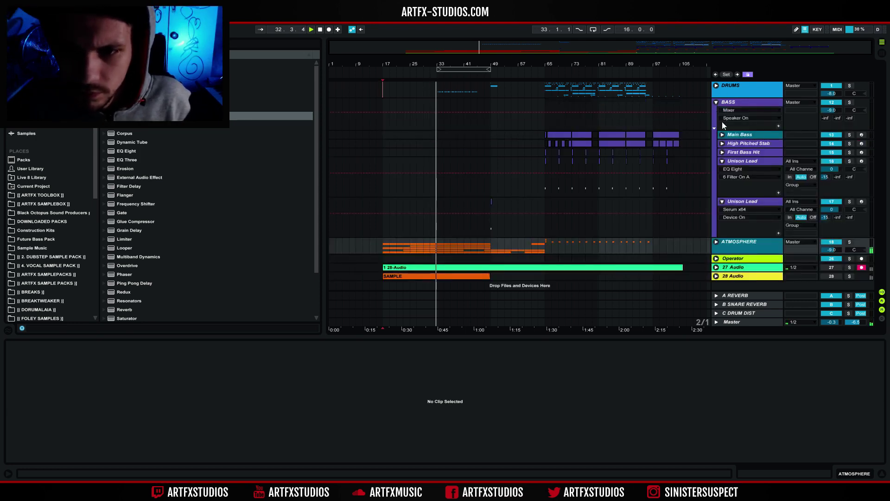
Deactivate the lower Unison Lead track, fold the upper one, and unfold the ATMOSPHERE group during playback.
click(831, 202)
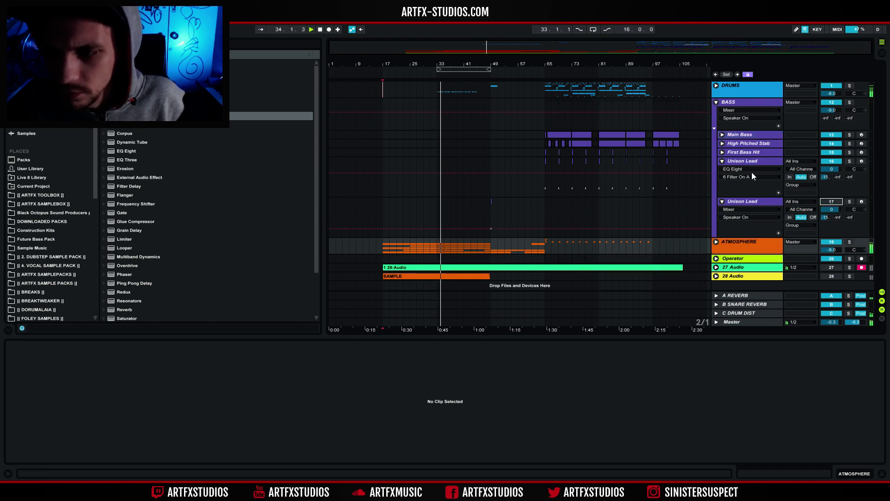
click(722, 161)
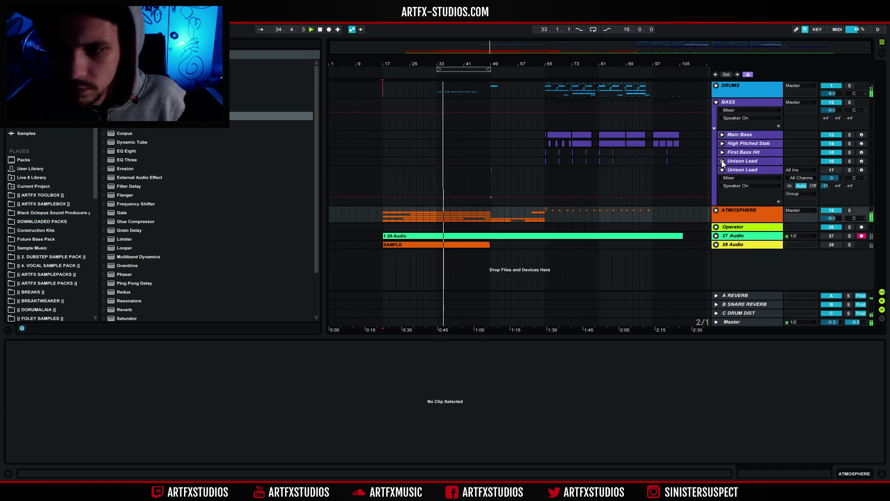
click(716, 210)
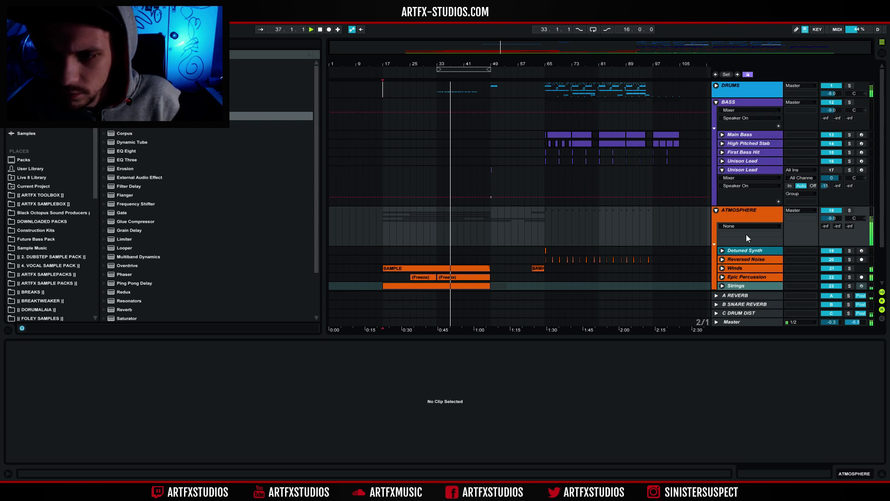
scroll(747, 234, down, 2)
scroll(738, 242, down, 1)
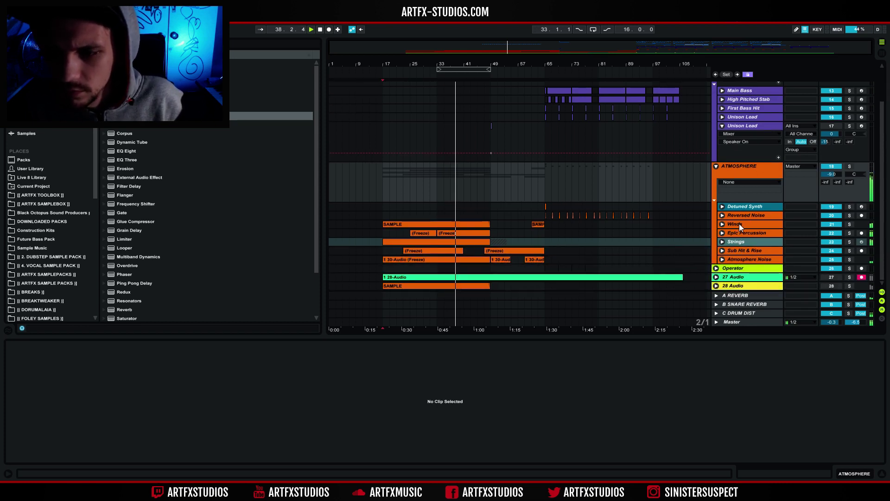
Set the Epic Percussion volume to -0.4 dB and the Strings volume to -1.0 dB, folding both tracks when done.
click(741, 232)
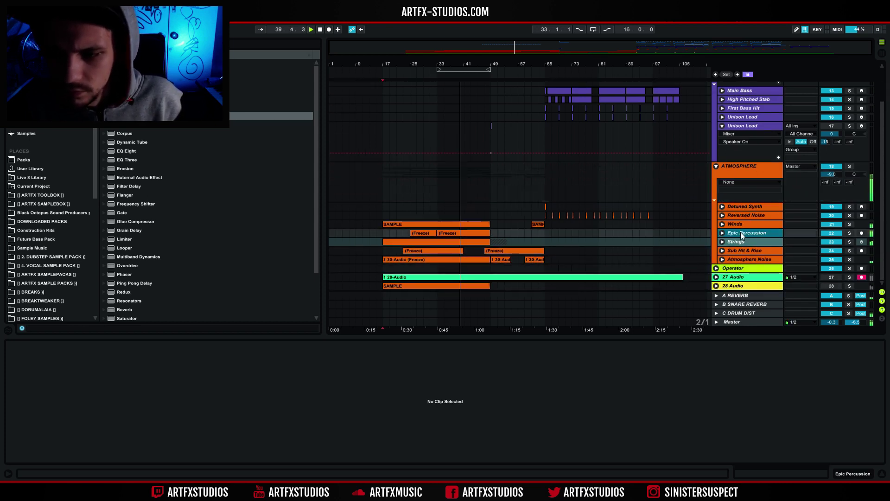
click(722, 233)
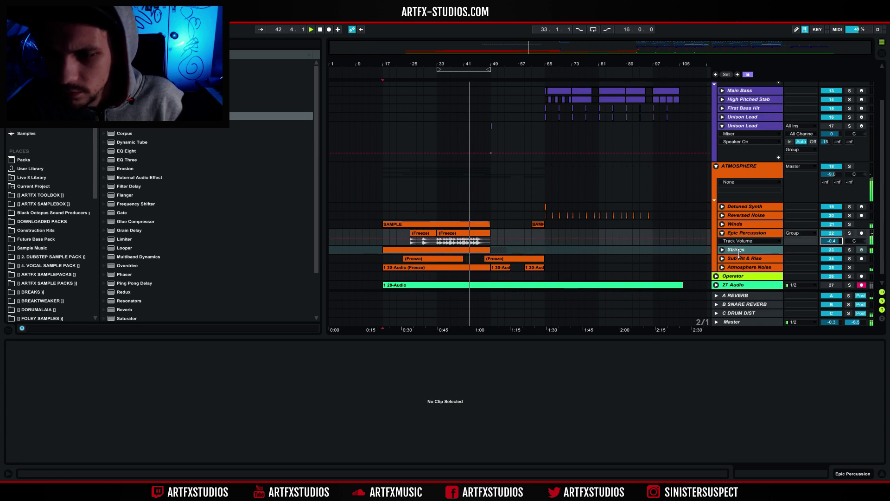
click(720, 251)
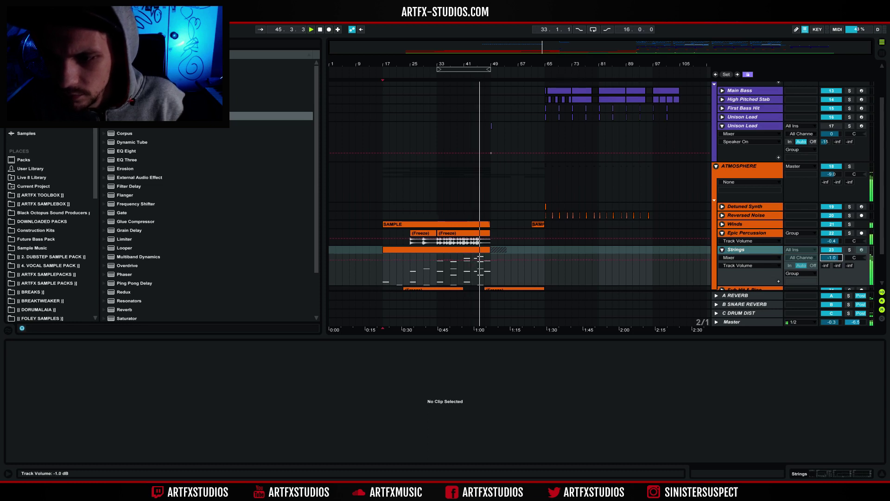
click(722, 249)
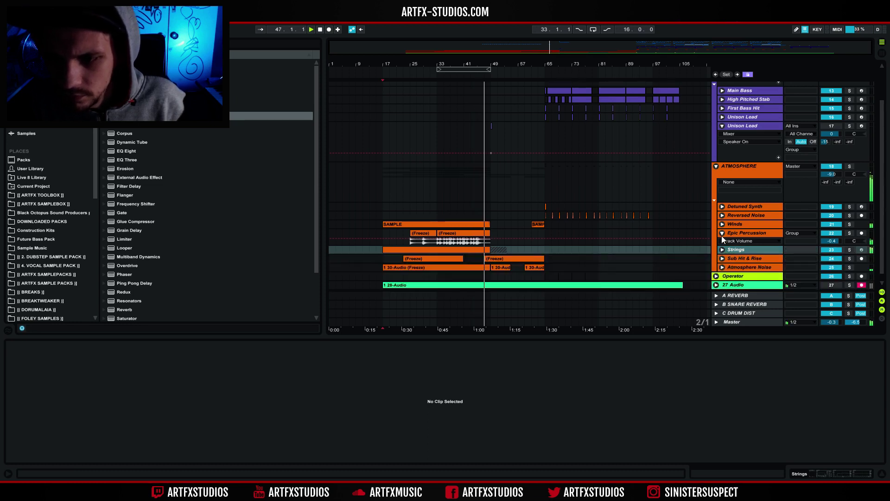
click(722, 233)
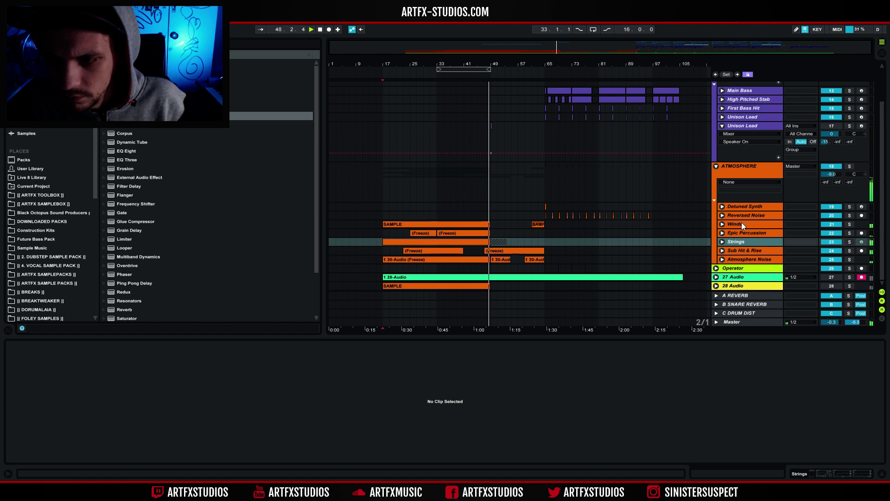
Unfold the Winds track and, while playing from bar 47, shorten the fade-out of the clip ending at bar 49.
click(741, 222)
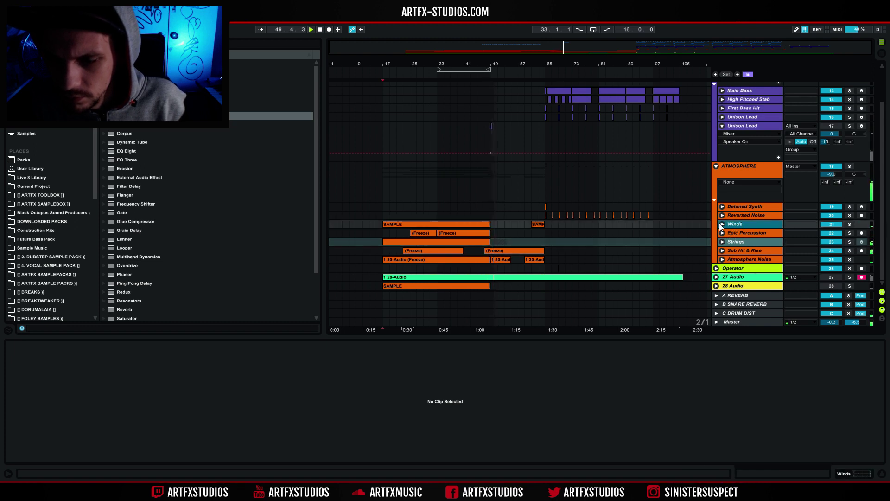
click(484, 175)
key(space)
click(721, 225)
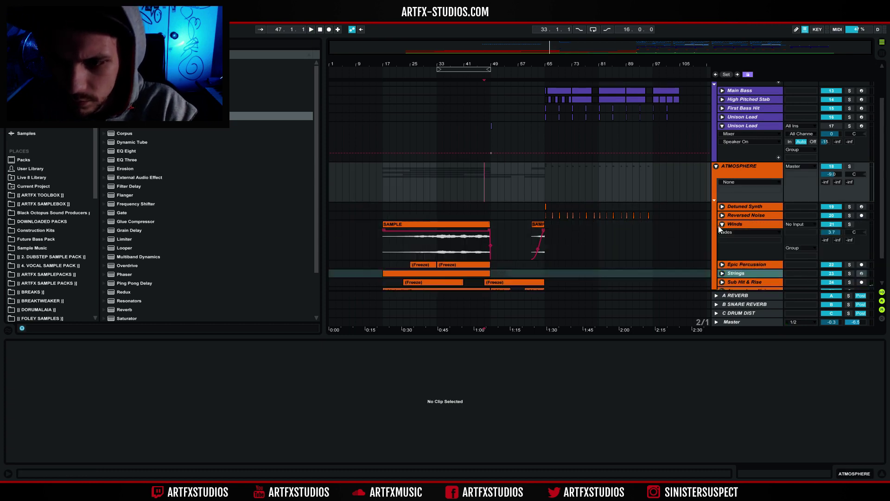
click(482, 238)
drag(484, 61, 467, 107)
key(space)
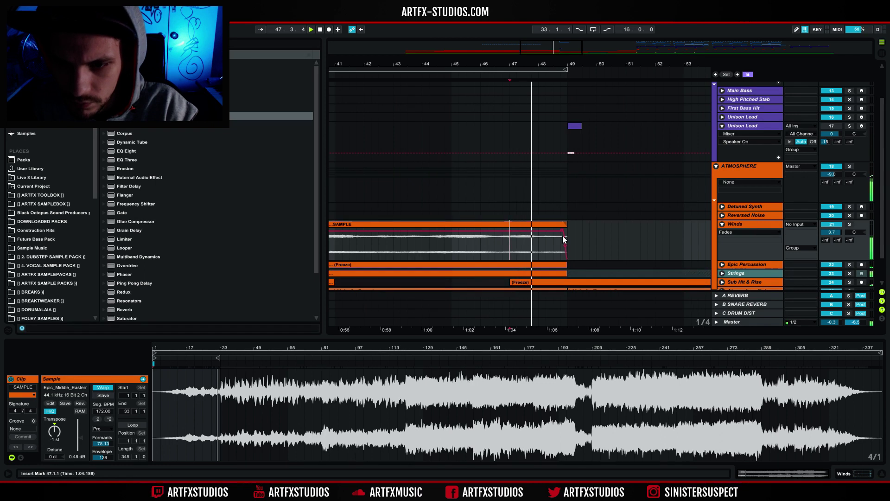
drag(562, 231, 565, 233)
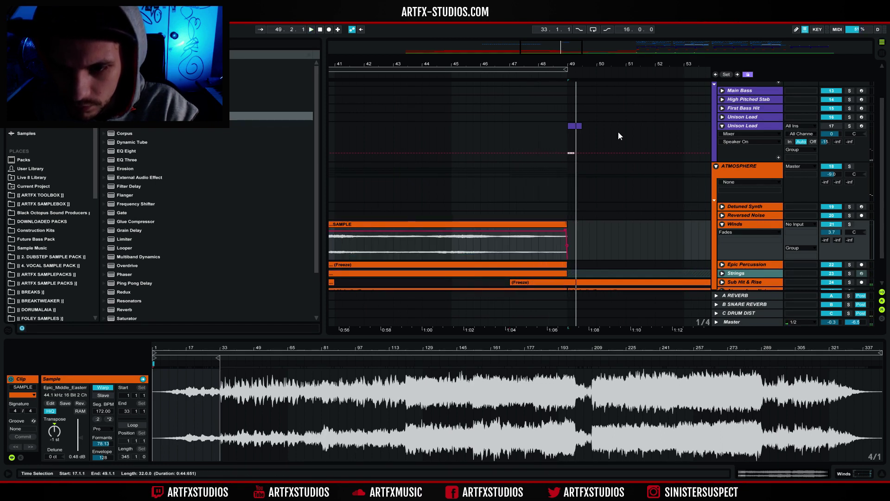
Unfold and solo the Atmosphere Noise track within the ATMOSPHERE group and play it from bar 49.
click(715, 165)
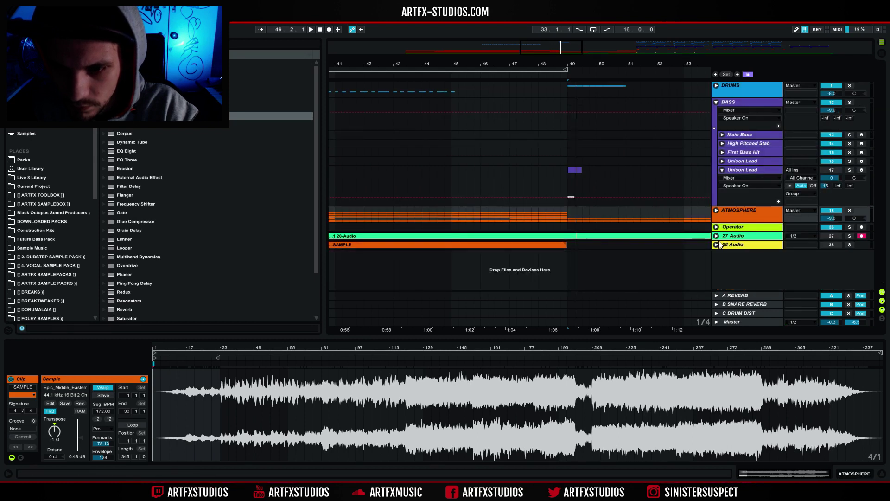
click(715, 210)
scroll(686, 226, down, 4)
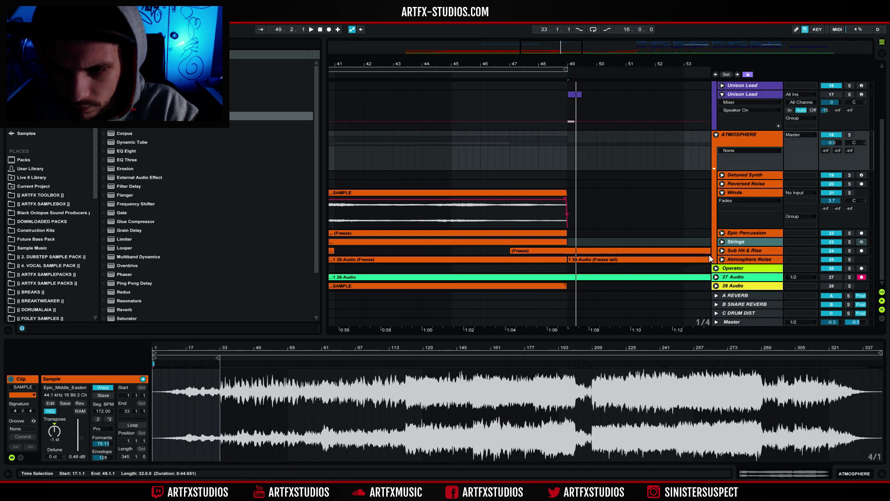
click(722, 259)
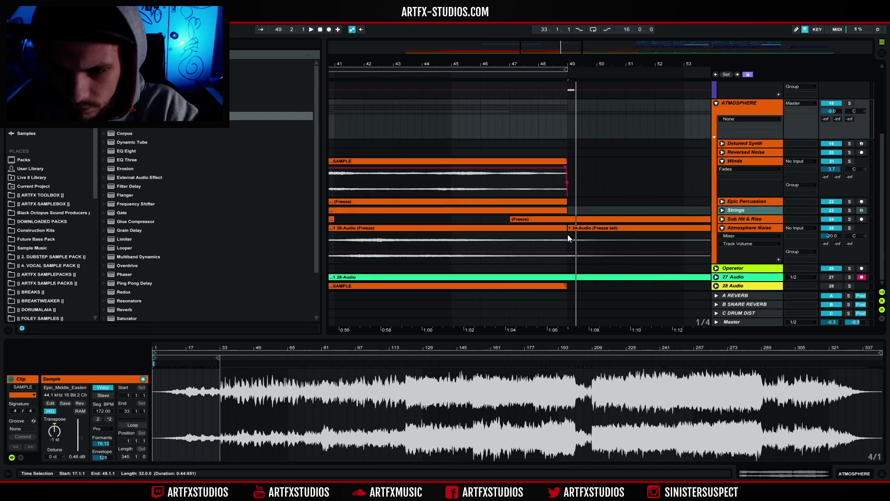
click(567, 237)
click(849, 228)
key(space)
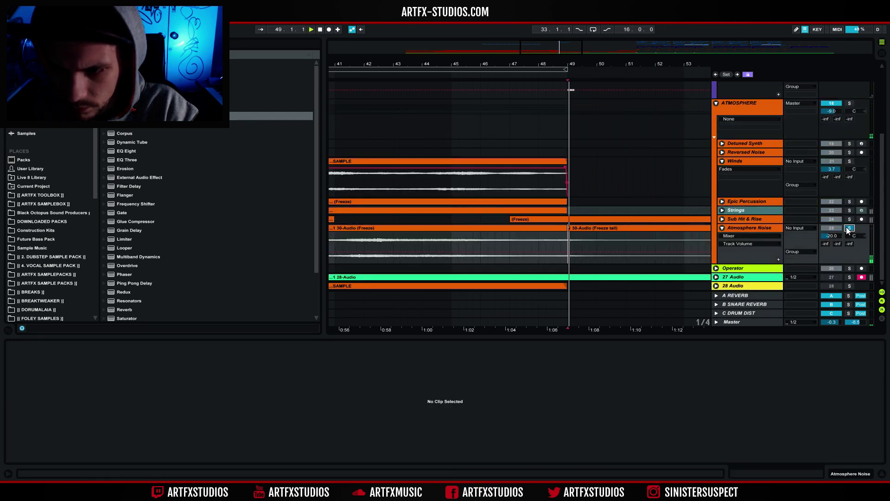
Solo the Sub Hit & Rise track, play from bar 45, and unsolo it, folding it and Atmosphere Noise.
click(850, 219)
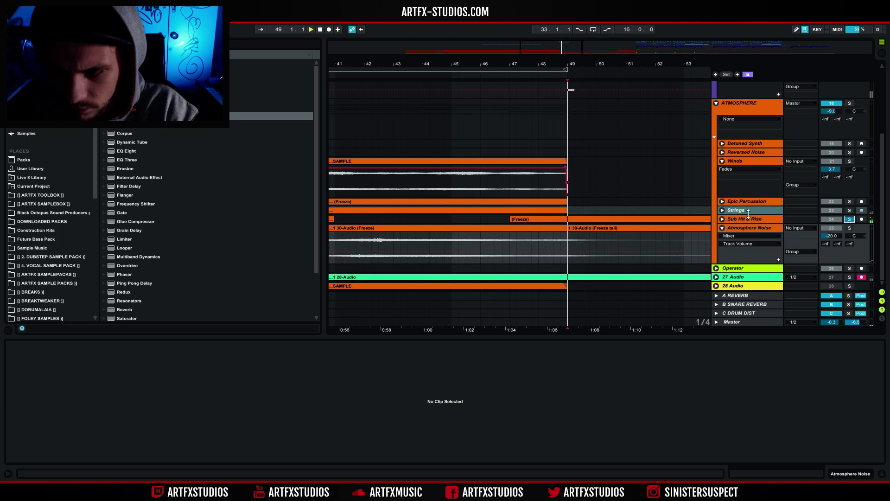
click(722, 219)
key(minus)
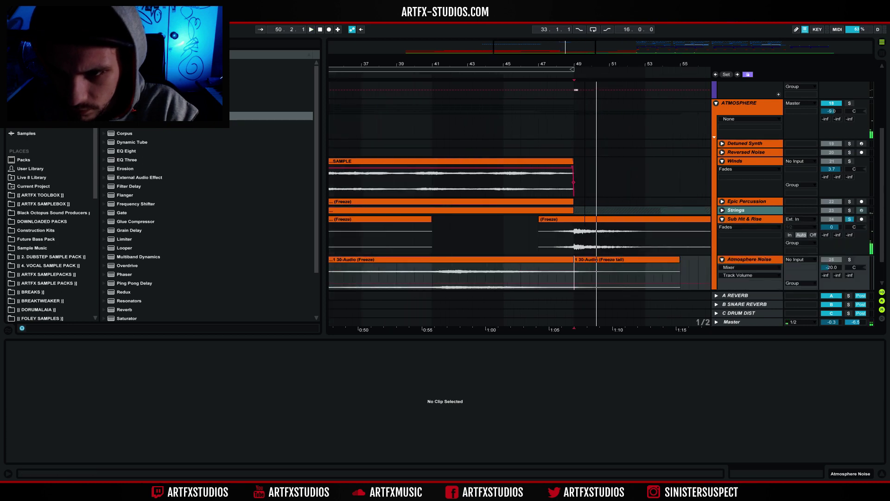
key(minus)
key(minus)
click(543, 229)
key(space)
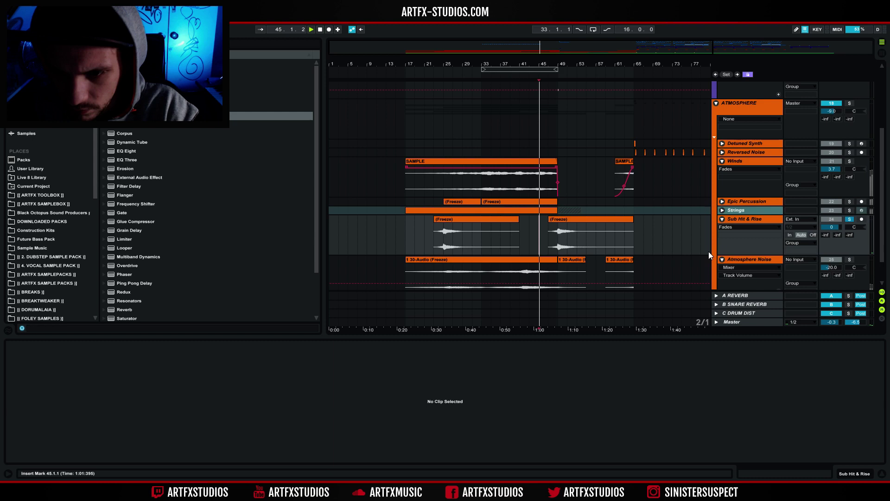
click(848, 219)
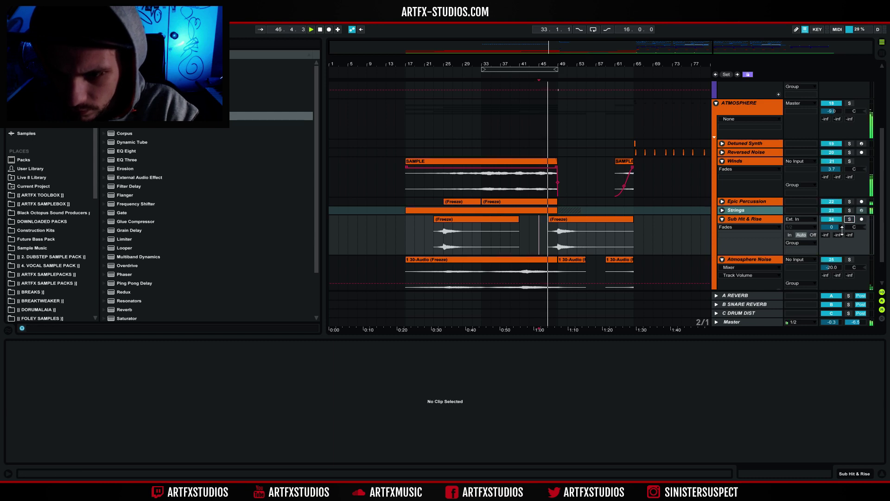
click(721, 219)
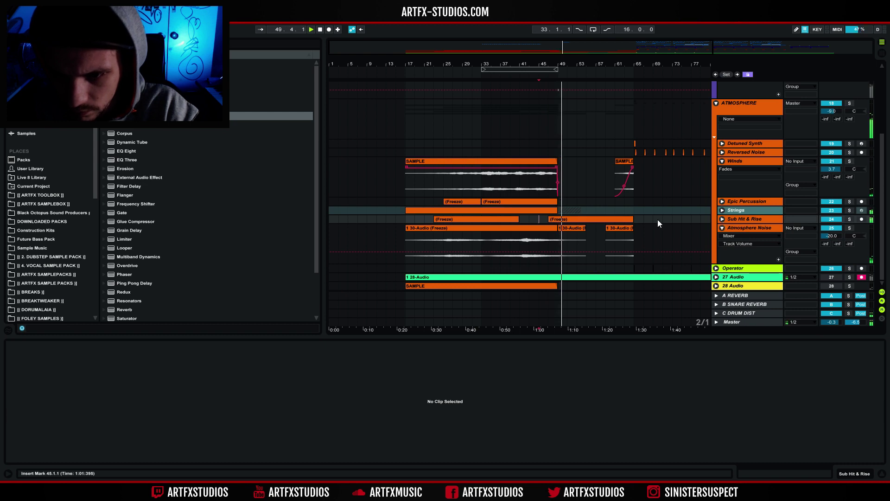
click(722, 228)
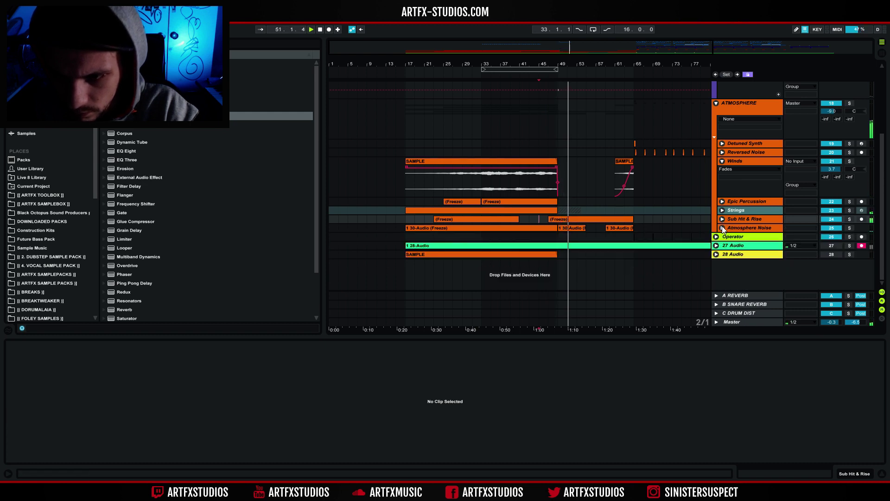
Add a Glue Compressor to the Sub Hit & Rise track with a shorter attack and a threshold of -13.0 dB.
click(723, 219)
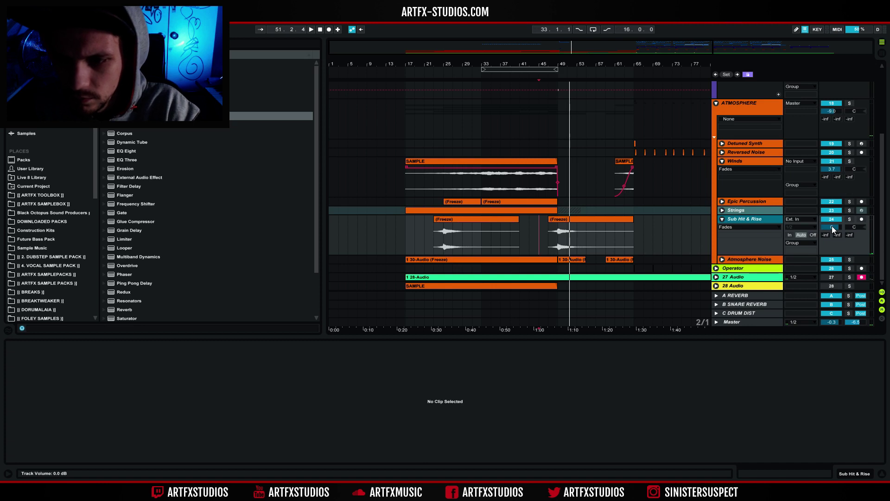
click(852, 473)
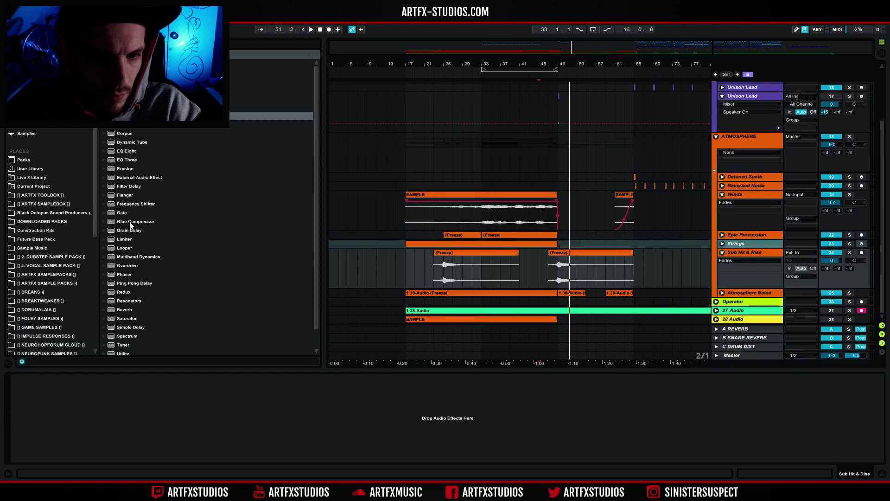
drag(131, 226, 136, 402)
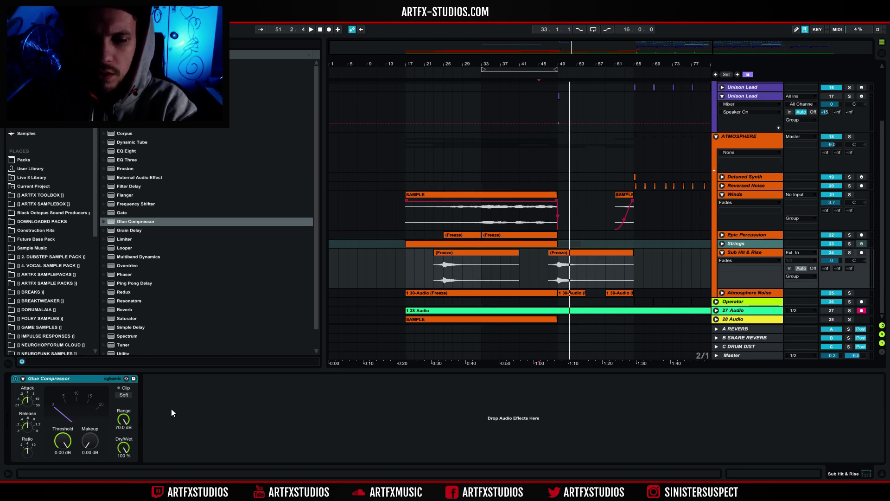
drag(62, 441, 63, 471)
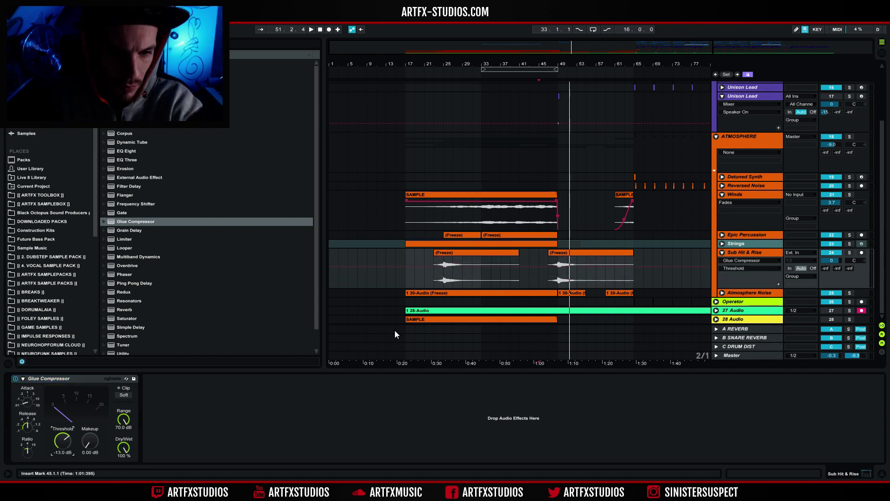
Play from bar 49 and set the Sub Hit & Rise compressor's threshold to -15.9 dB and makeup to 5.87 dB.
click(559, 271)
key(space)
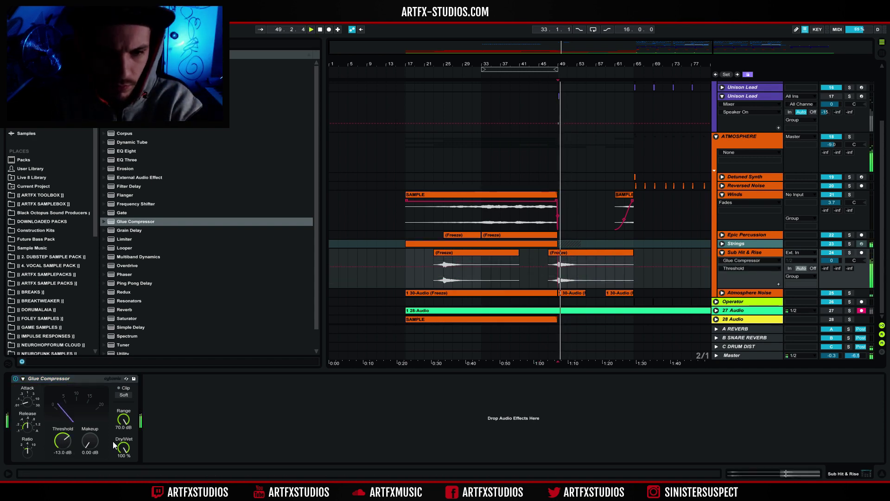
drag(59, 444, 94, 432)
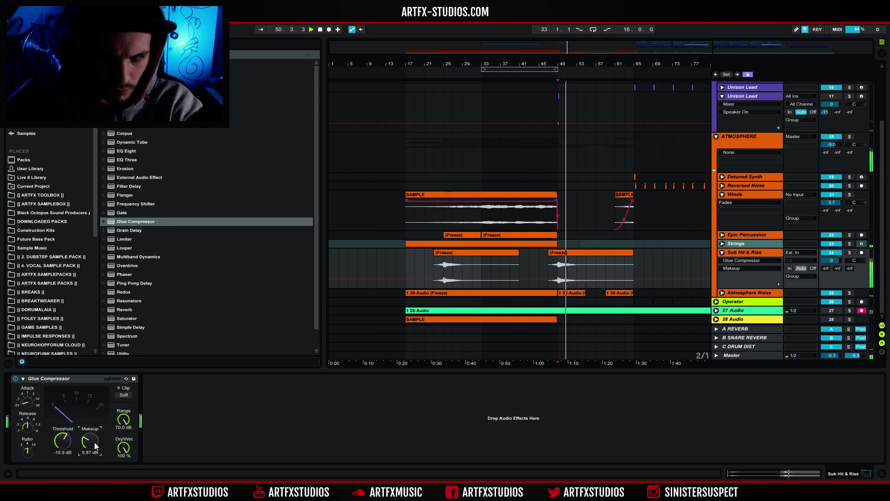
Play the intro from bar 17 and again from bar 41 to check the atmosphere mix.
click(408, 263)
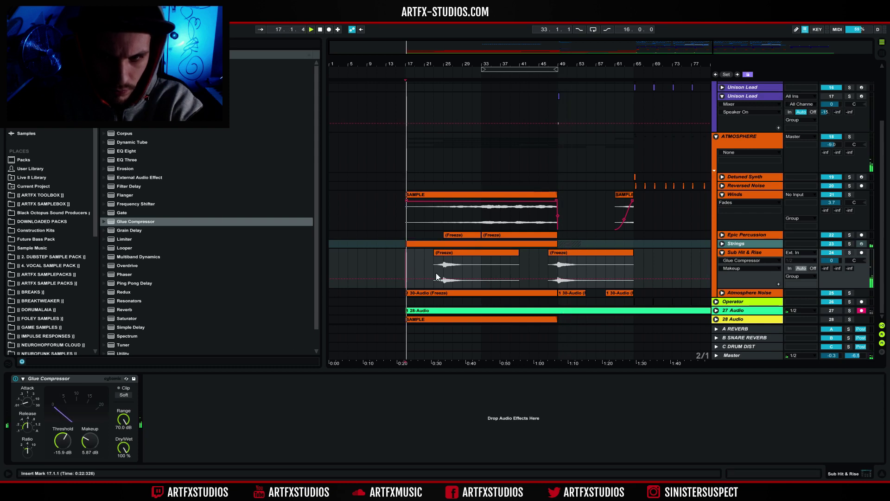
click(739, 136)
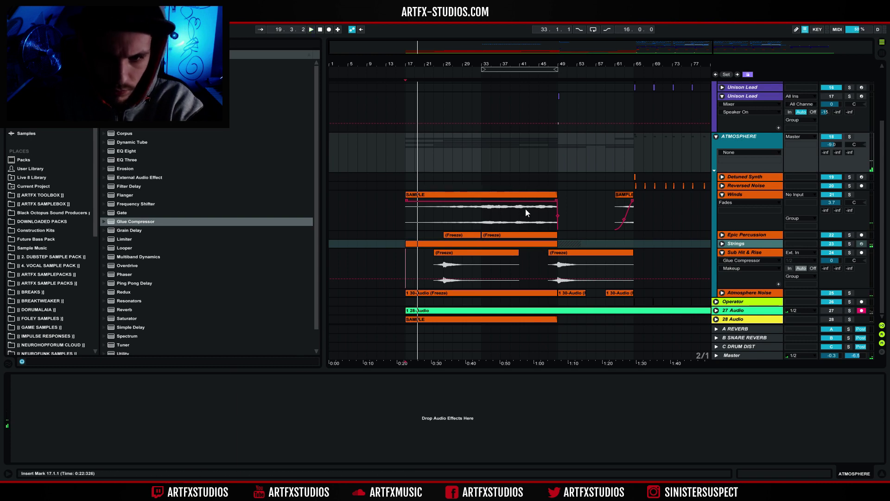
click(514, 217)
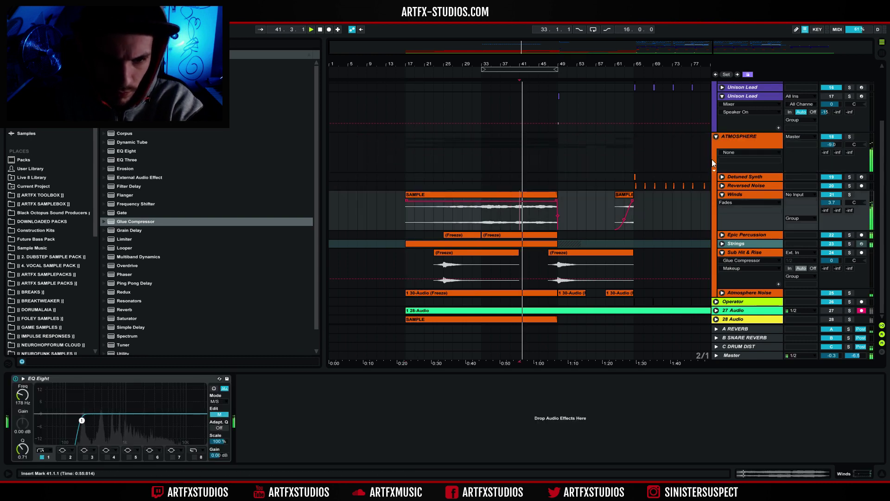
Add a Glue Compressor to the ATMOSPHERE group, shortening its attack and lengthening its release.
click(760, 138)
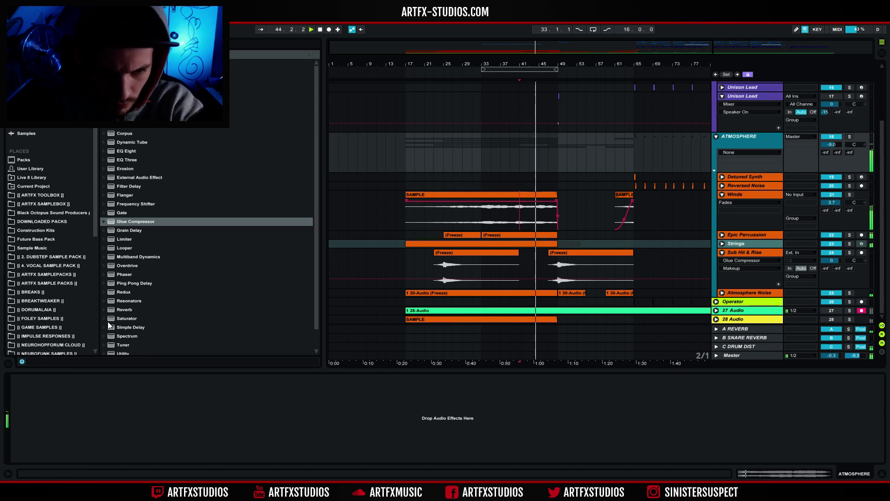
drag(124, 222, 87, 410)
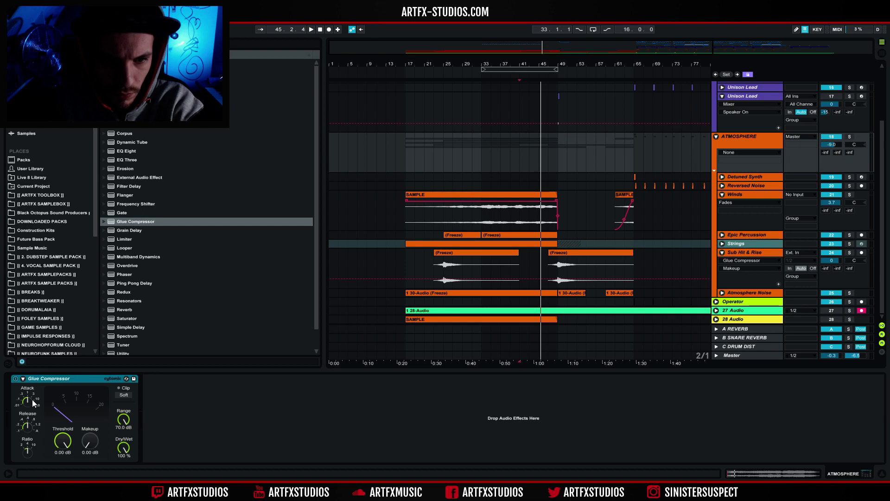
click(29, 400)
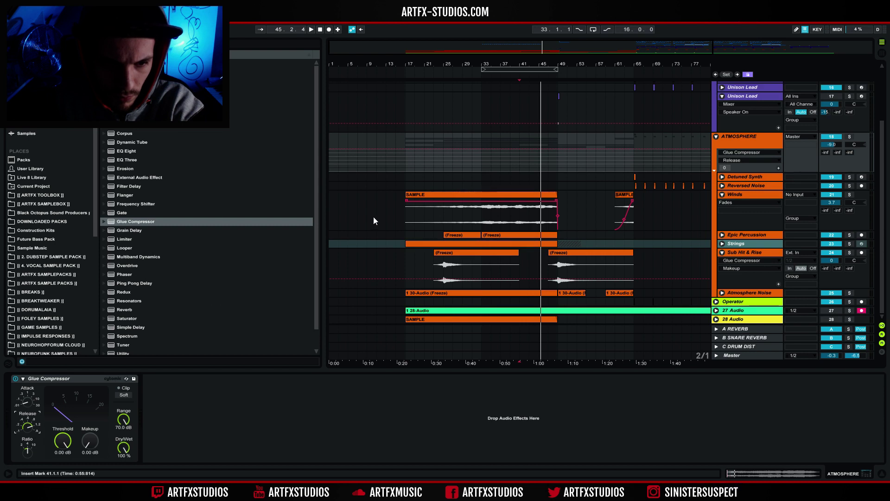
Set the Sub Hit & Rise compressor's makeup to 9.37 dB, auditioning the intro from bar 33 and from bar 47.
click(483, 165)
key(space)
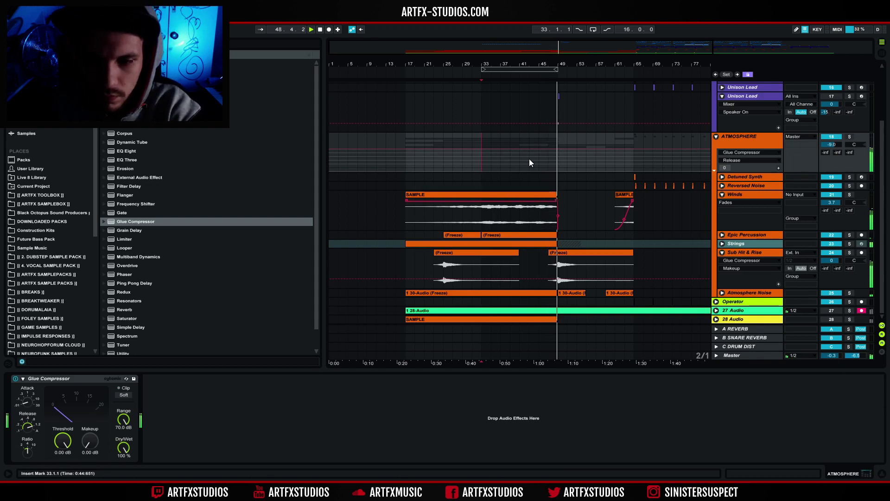
click(592, 257)
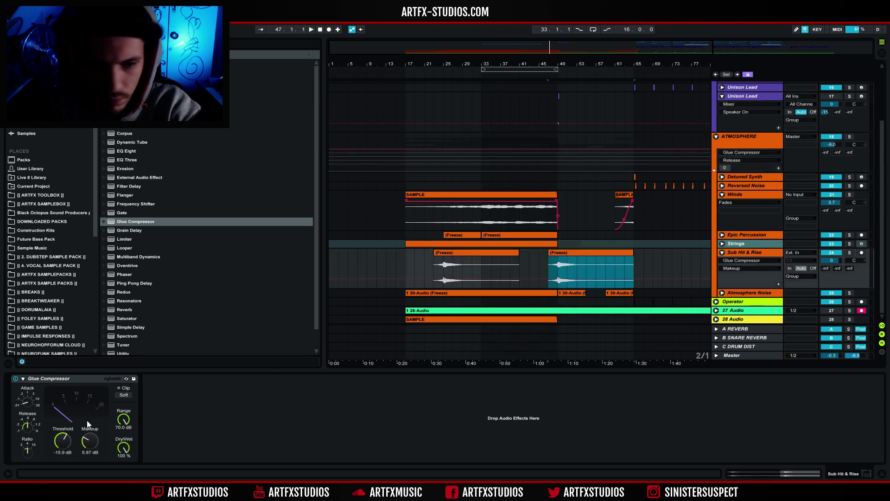
click(745, 252)
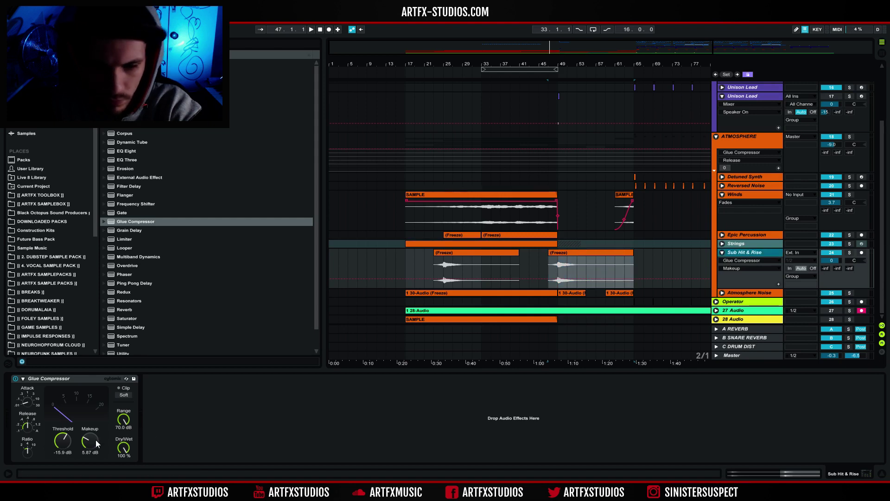
drag(95, 440, 95, 435)
click(571, 282)
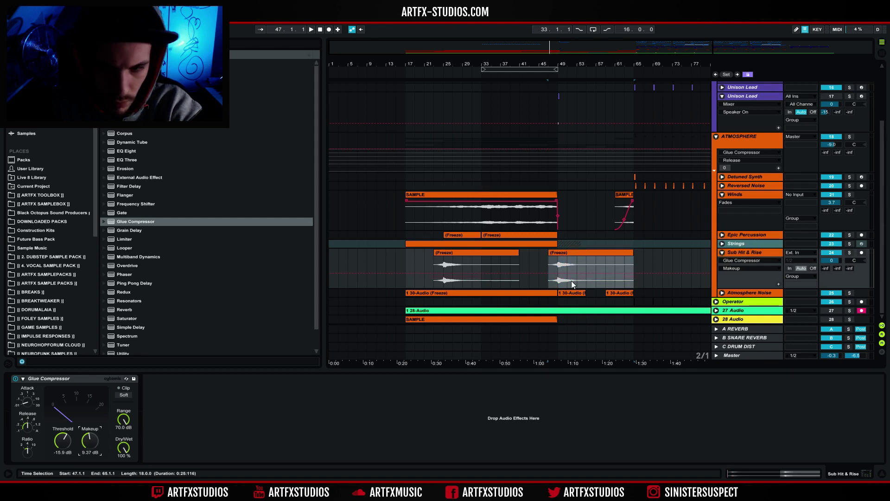
click(545, 263)
key(space)
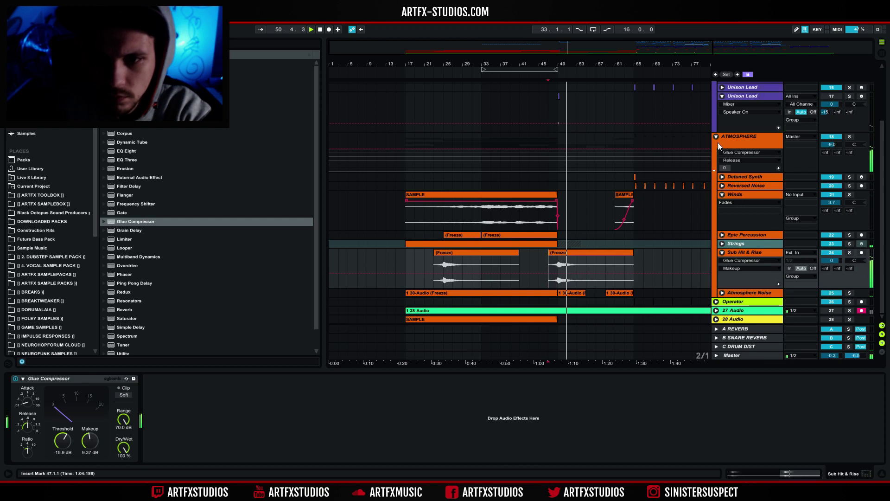
Fold the Sub Hit & Rise and Winds tracks, and collapse the ATMOSPHERE and BASS groups.
click(722, 253)
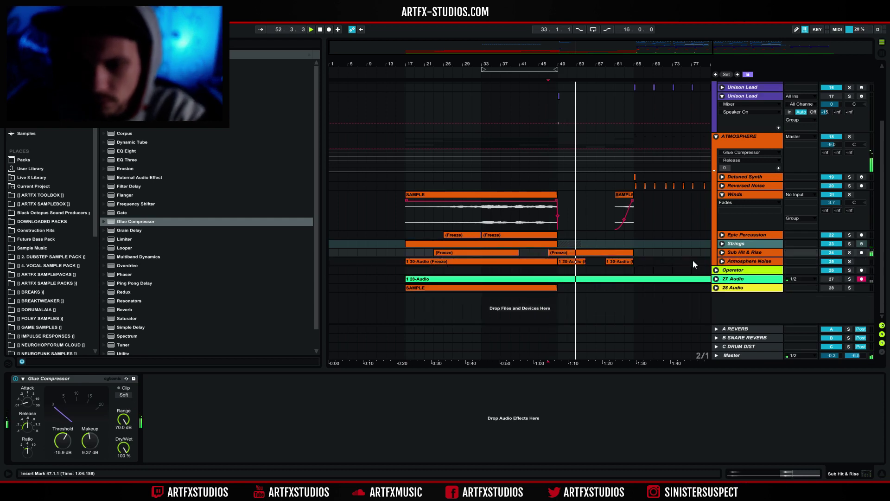
click(557, 105)
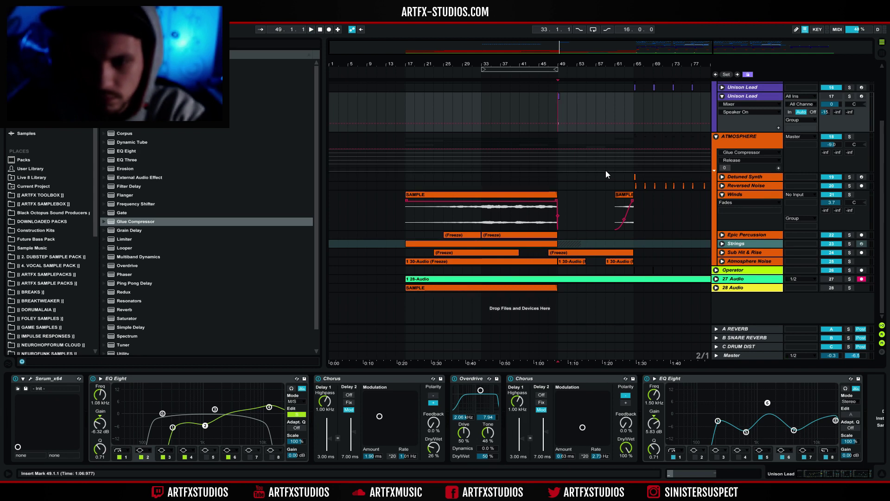
click(722, 195)
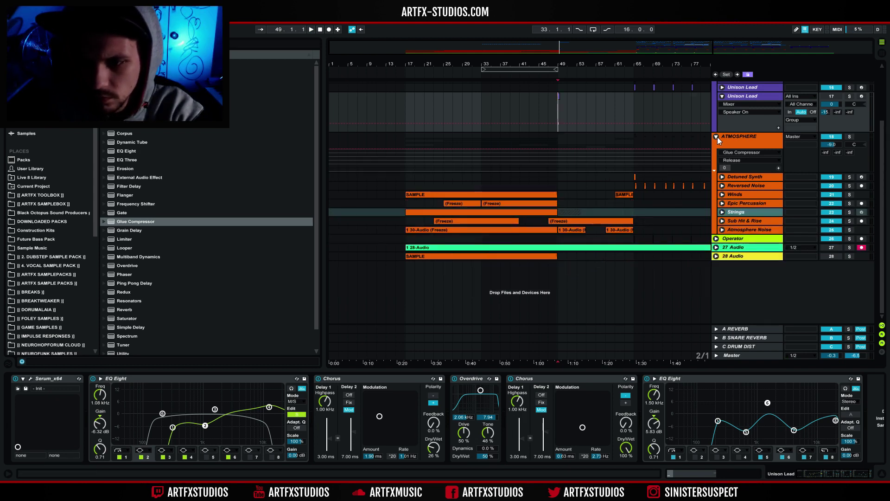
click(717, 138)
click(713, 102)
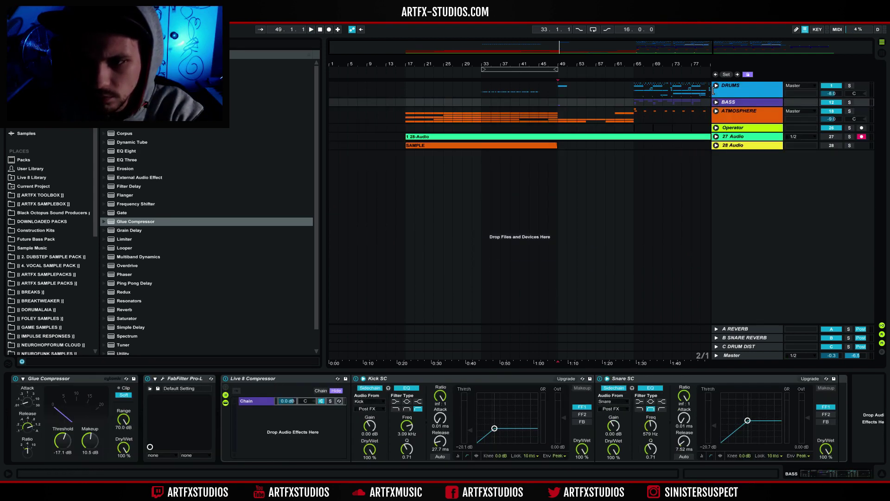
Play the transition from bar 47 and unfold the DRUMS group along with its two break tracks containing clips.
click(550, 91)
key(space)
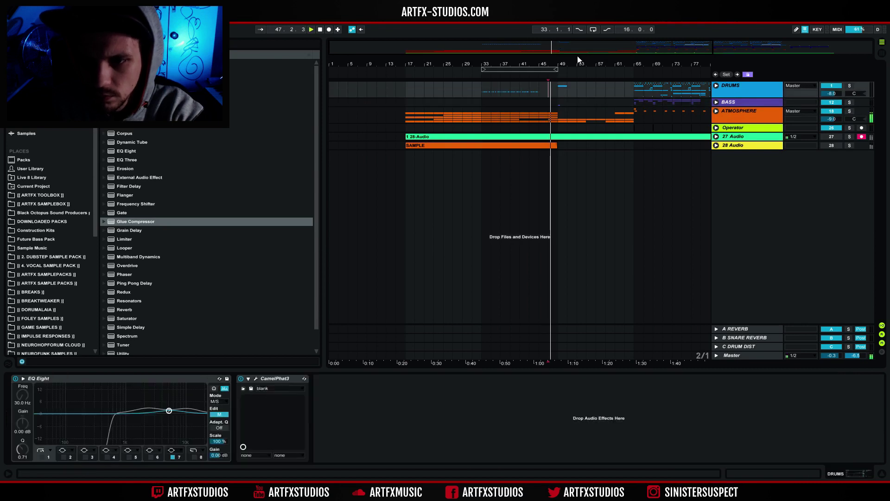
drag(644, 63, 645, 81)
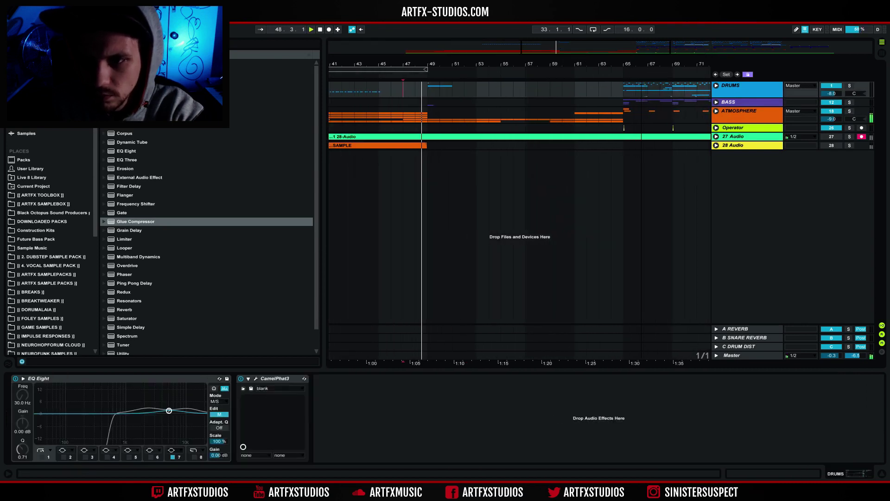
click(717, 85)
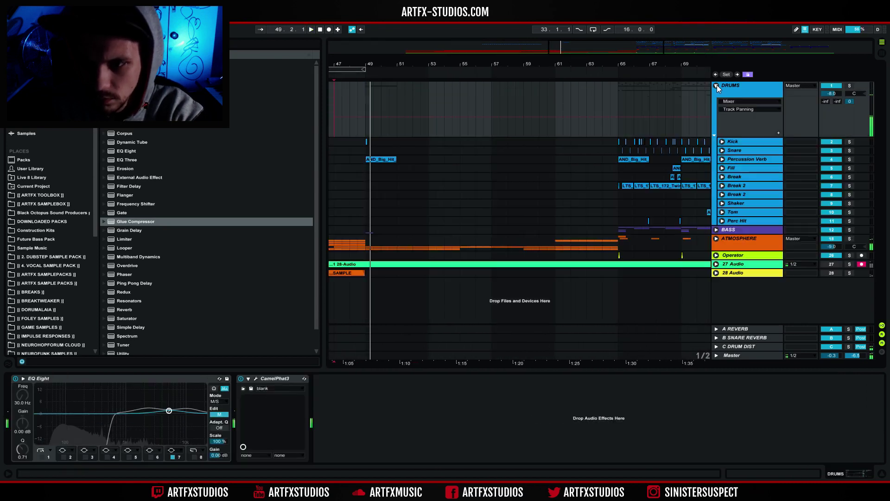
click(722, 186)
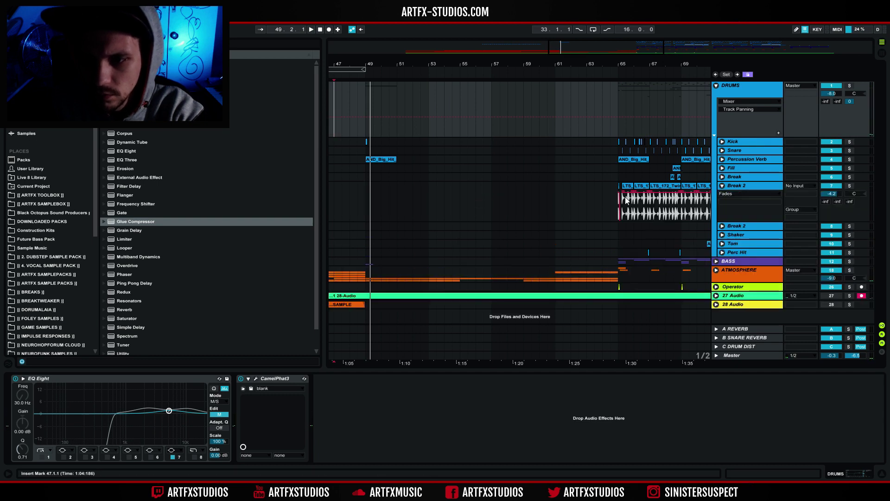
click(723, 176)
Try a four-bar AND_Percussion_Loop_066 clip at bar 49 on the Break track, and delete it after listening.
click(673, 180)
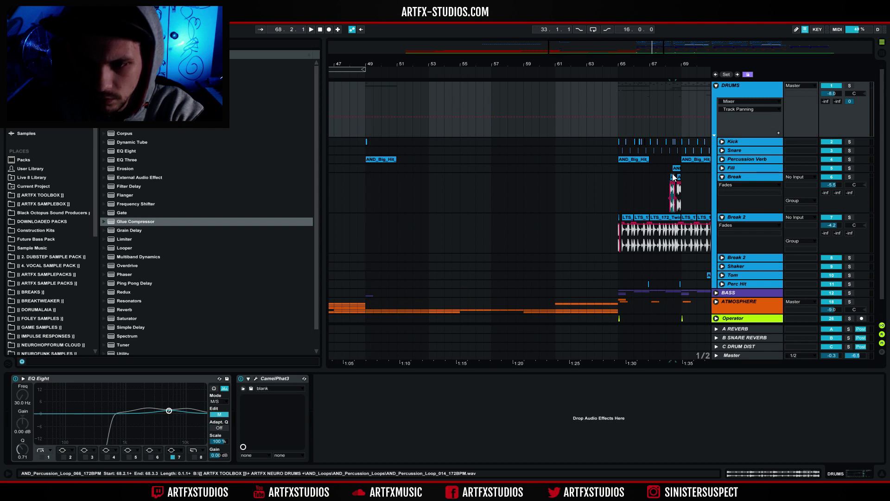
click(679, 177)
drag(678, 177, 366, 173)
key(space)
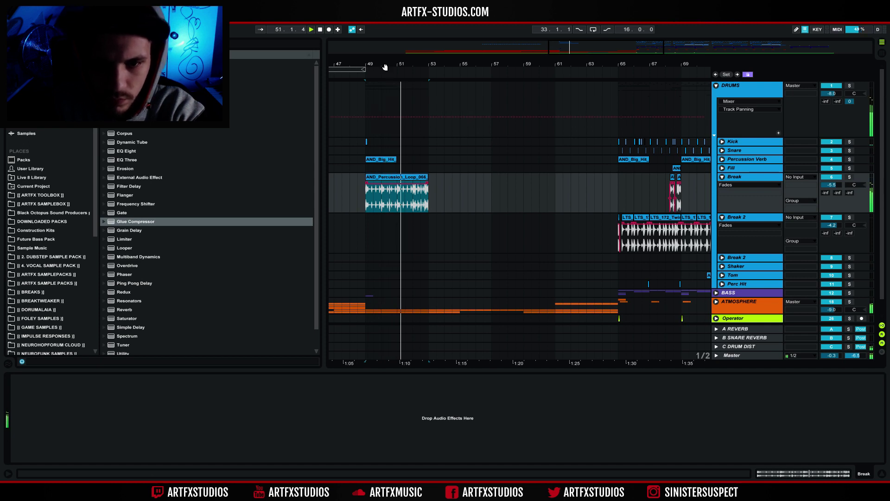
drag(369, 69, 416, 54)
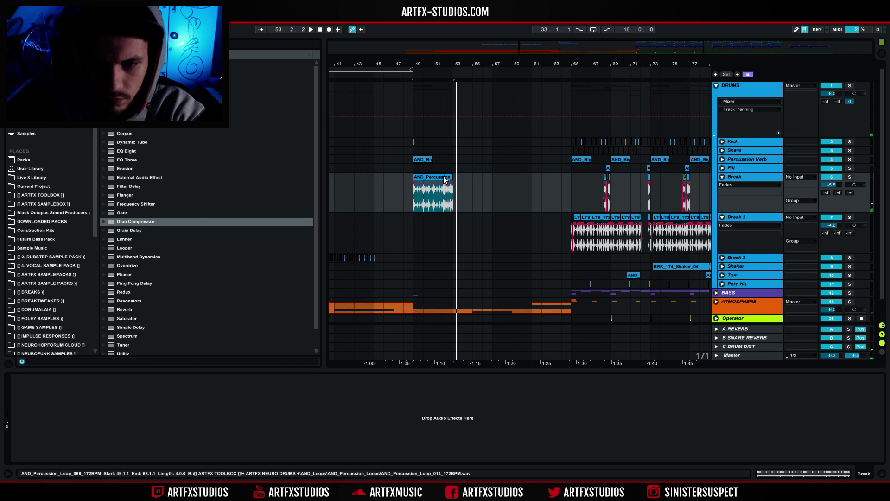
key(Delete)
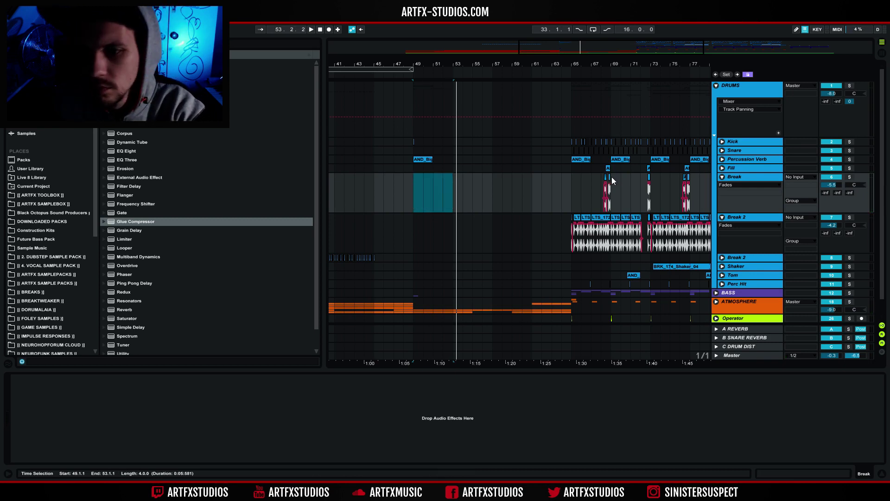
Copy the AND_Percussion_Loop_036 clip to bar 49 on the Fill track, extend it to four bars and unfold the track.
click(610, 178)
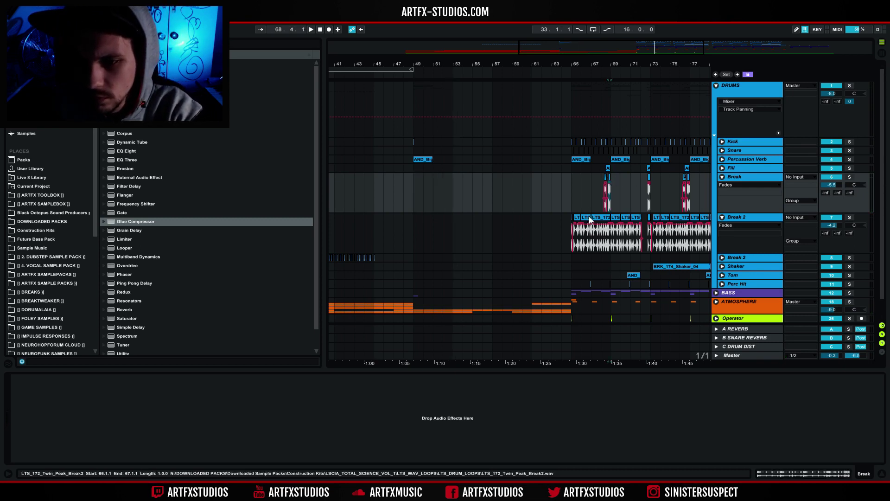
drag(608, 166, 412, 166)
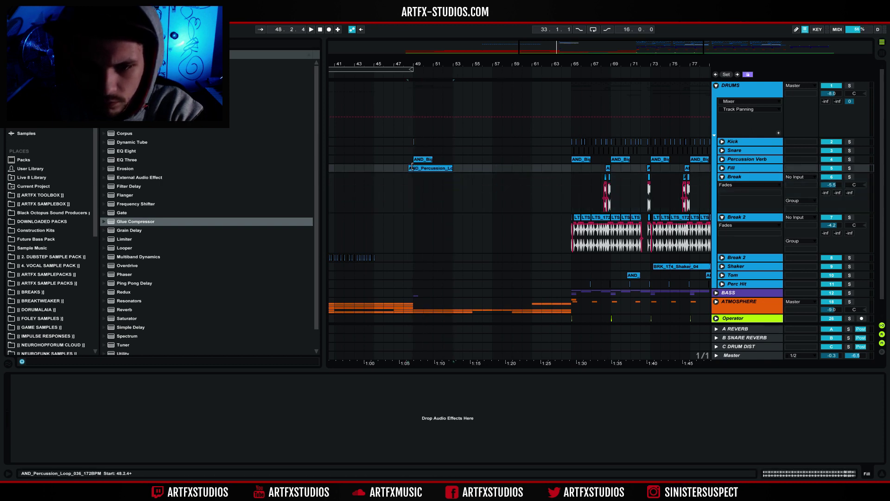
click(722, 168)
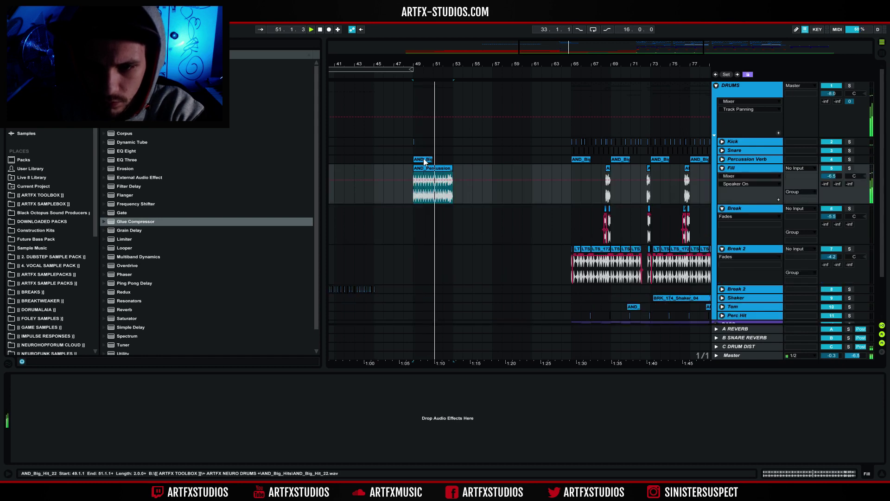
Cut 49.1.3 to 49.2.1 out of the Fill loop and add a fade-out to the isolated first hit.
drag(417, 65, 364, 70)
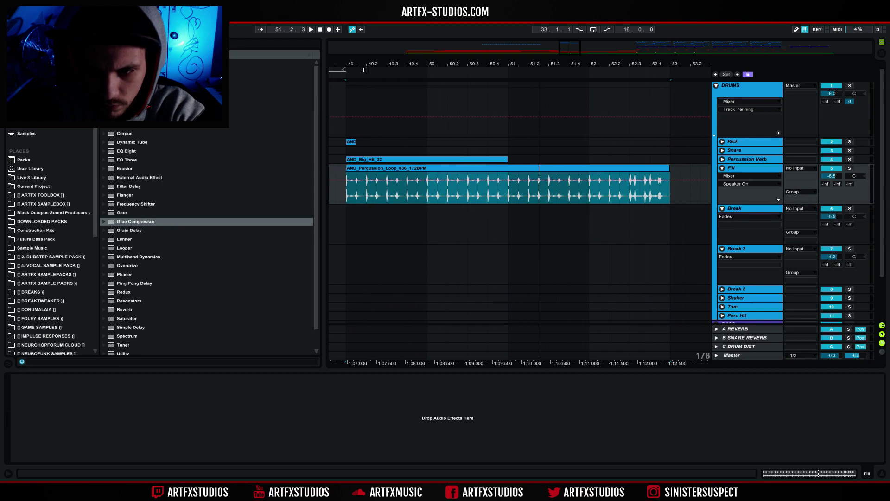
click(357, 198)
key(Delete)
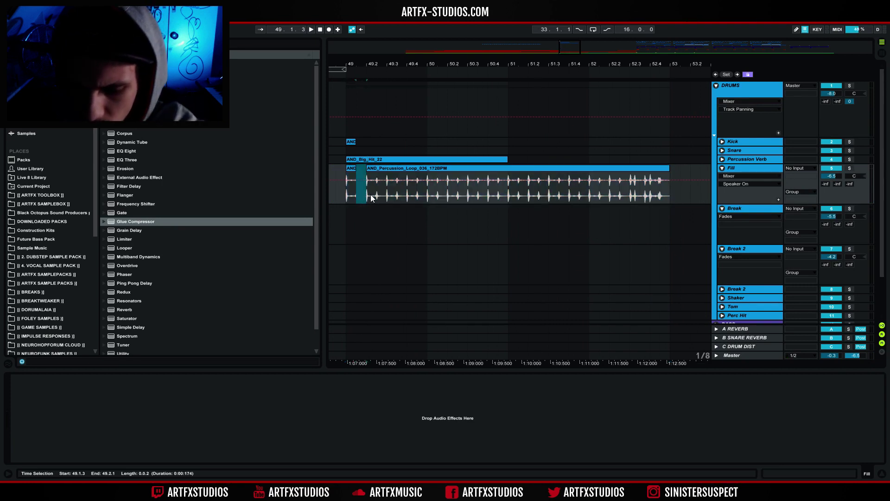
click(736, 177)
click(732, 190)
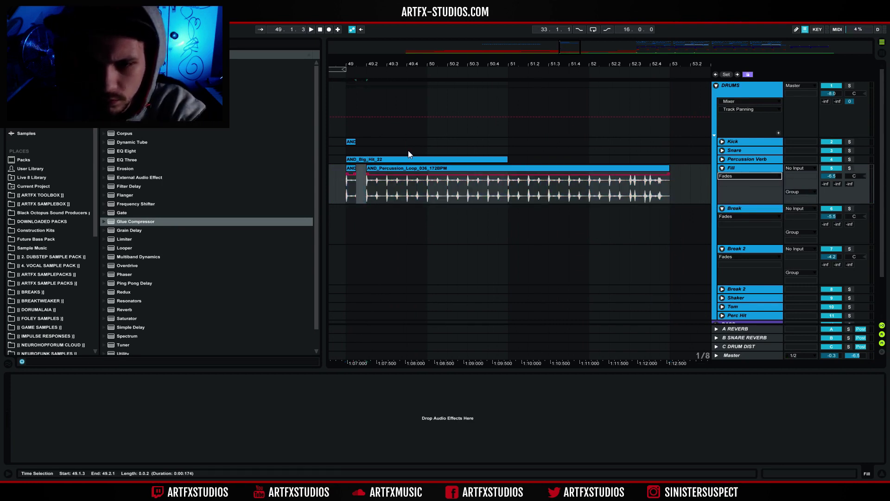
click(354, 177)
key(space)
Delete the rest of the Fill loop from 49.2.1 to 53.1.1, leaving only the first hit.
click(381, 170)
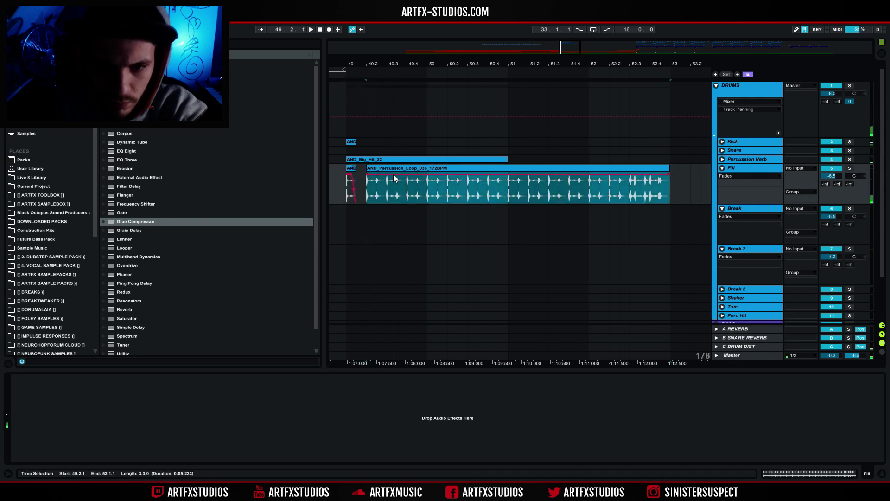
key(space)
key(Delete)
Place copies of the Fill hit across bars 49 and 50 up to 50.3.3 and play the pattern.
drag(351, 171, 479, 170)
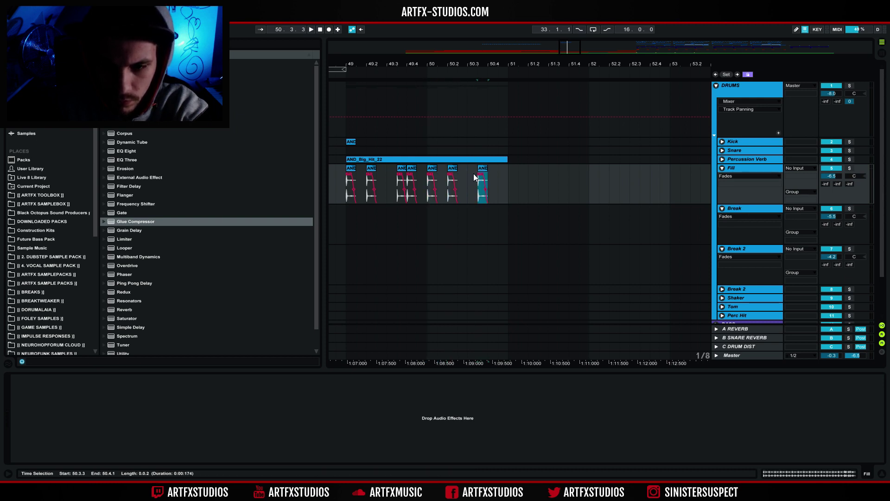
click(336, 178)
key(space)
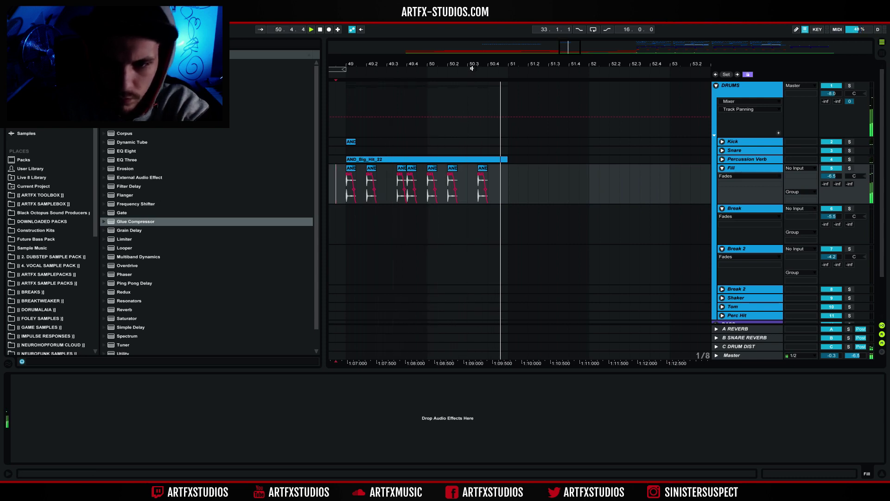
Move the Fill hit at 49.3.3 to 49.3.1 and the one at 50.3.3 to 50.3.1, auditioning from bar 49.
drag(402, 172, 391, 172)
key(space)
key(space)
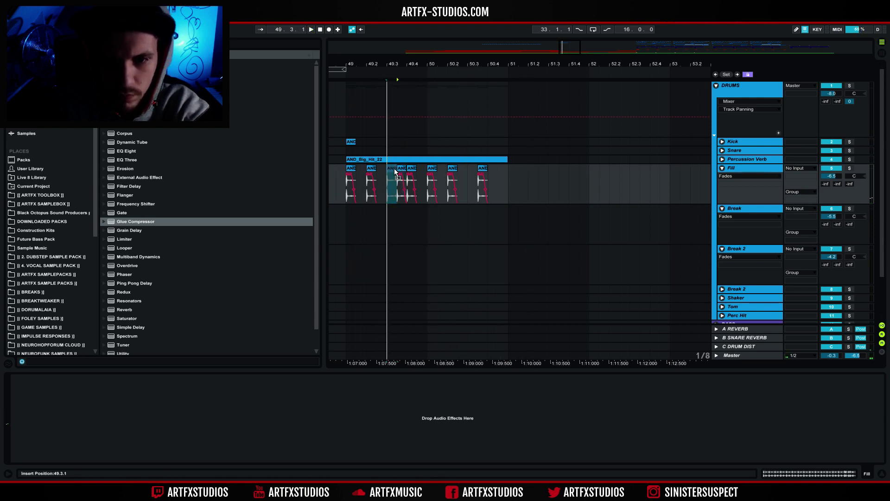
click(344, 180)
key(space)
key(space)
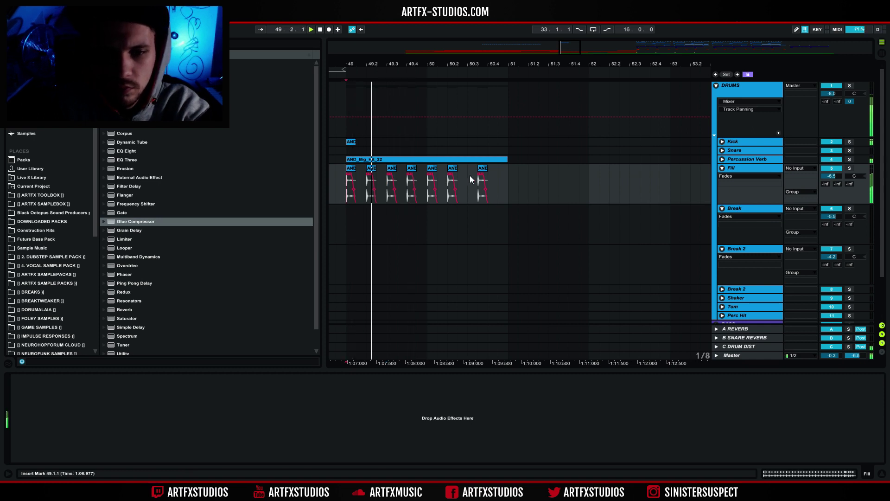
drag(480, 168, 469, 168)
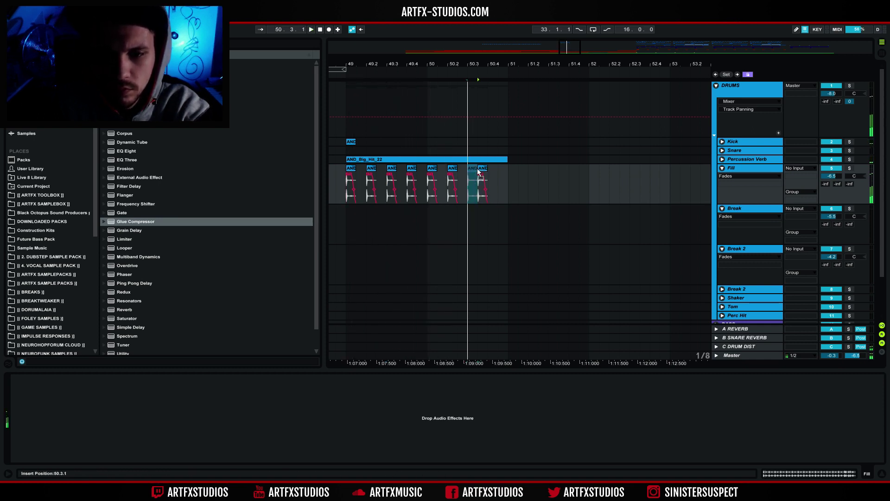
Rearrange the Fill hits at 1.5-beat intervals from bar 49 to 52.4.1 and play the pattern.
mouse_move(368, 170)
mouse_down()
mouse_move(612, 167)
mouse_move(651, 177)
mouse_up()
click(472, 167)
click(596, 167)
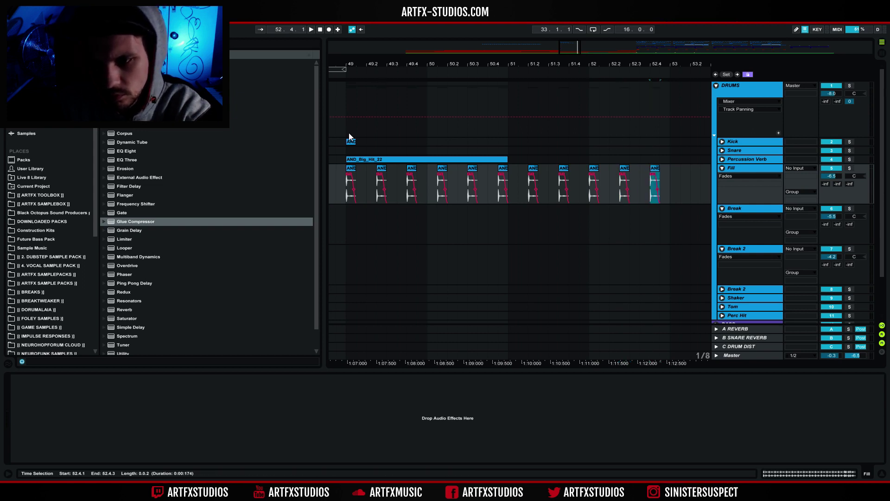
click(341, 175)
key(space)
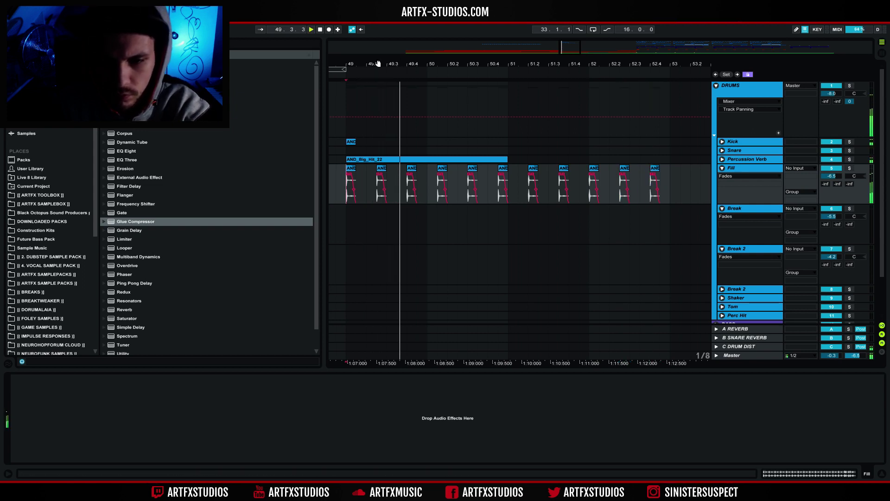
drag(377, 66, 383, 57)
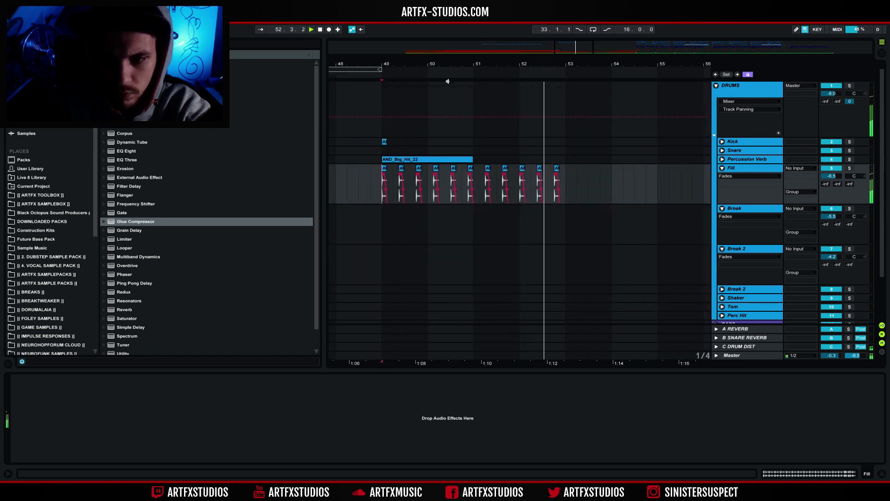
key(space)
Duplicate the four-bar Fill pattern three times up to bar 65 and play the transition from bar 47.
drag(571, 178, 385, 196)
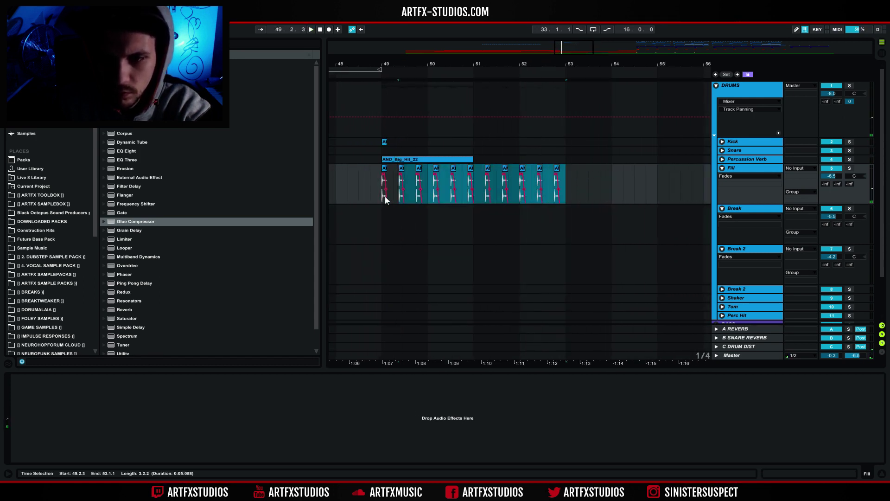
key(ctrl+d)
key(ctrl+d)
key(ctrl+d)
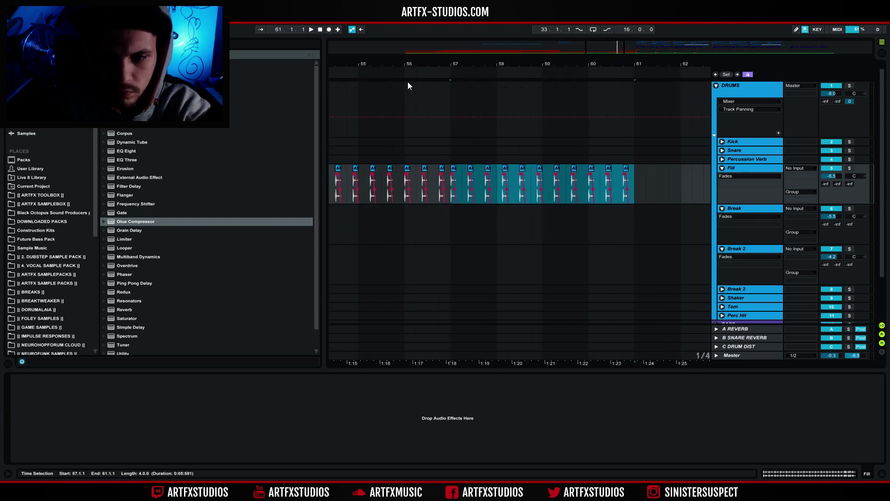
drag(414, 67, 424, 32)
click(347, 148)
key(space)
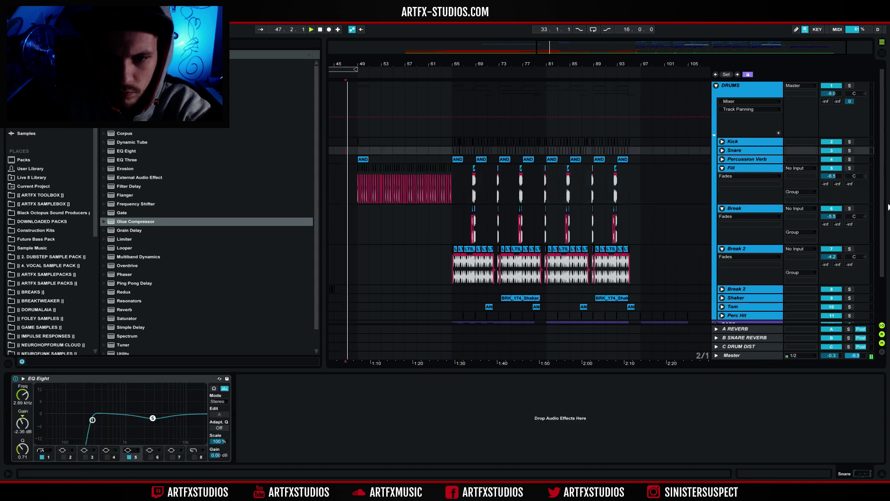
Collapse the Fill, Break and Break 2 tracks and fold the DRUMS group.
click(723, 168)
click(722, 177)
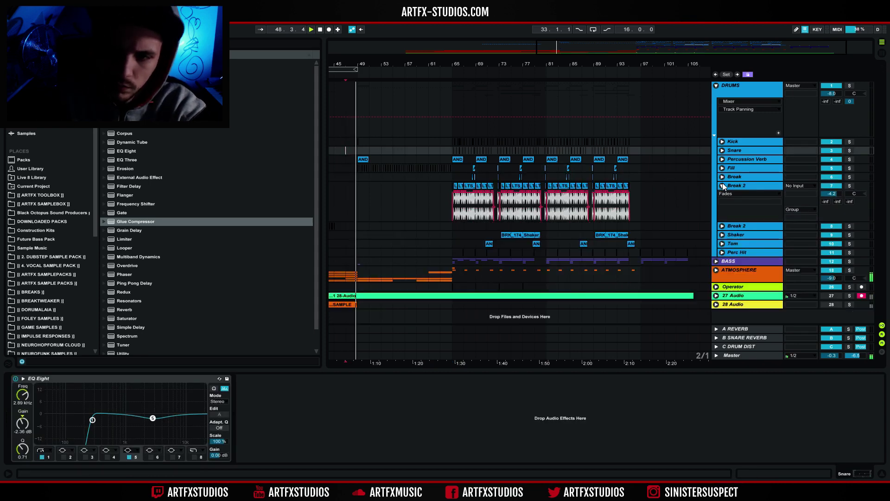
click(723, 186)
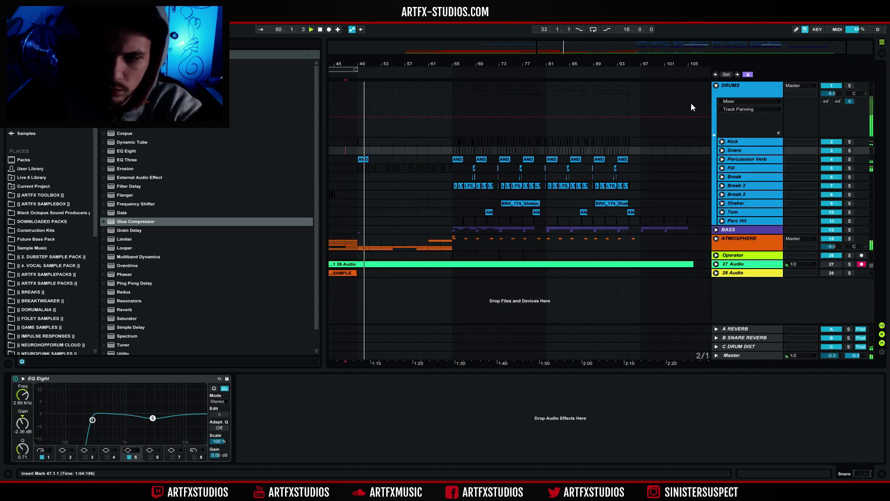
click(717, 86)
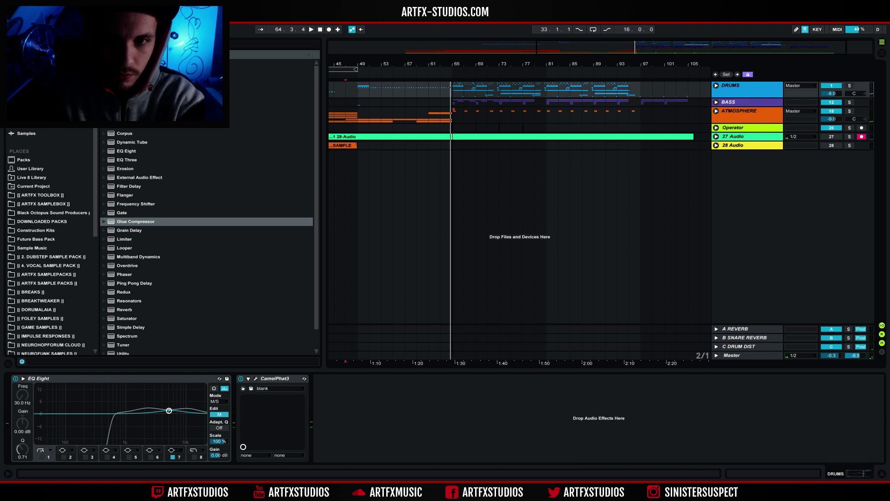
Audition the drop from bar 65 and the build-up from bar 49.
scroll(445, 92, up, 3)
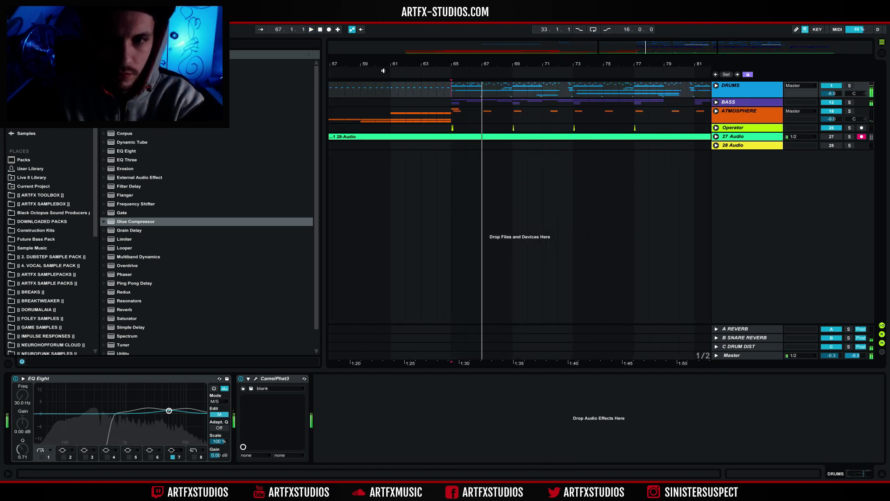
scroll(383, 70, down, 4)
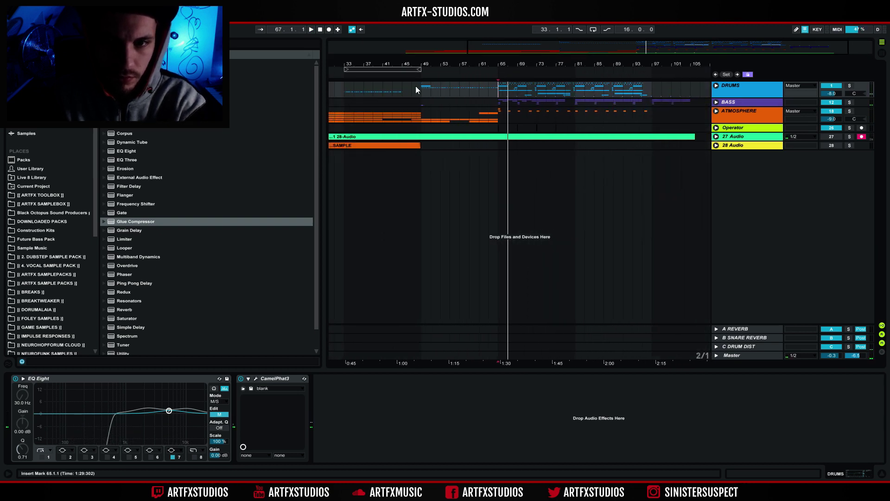
click(418, 90)
key(space)
key(space)
Unfold the ATMOSPHERE group and insert a new MIDI track below Sub Hit & Rise.
click(733, 113)
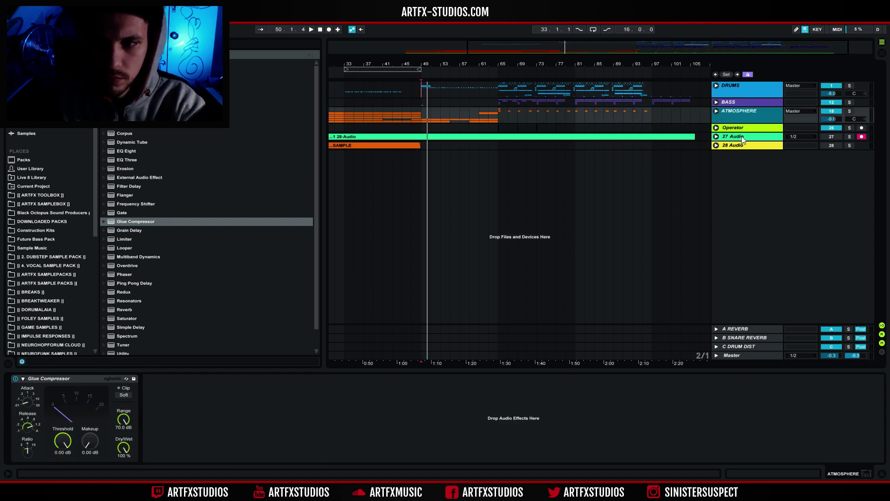
click(717, 111)
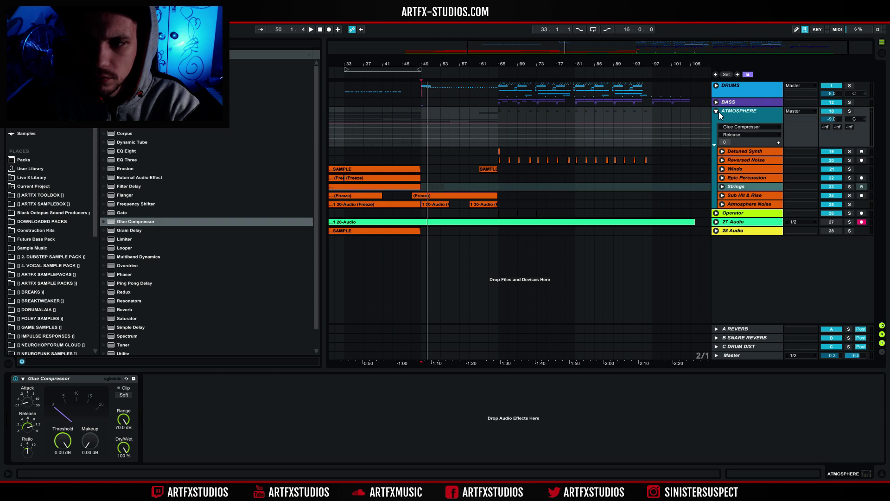
click(749, 195)
right_click(737, 198)
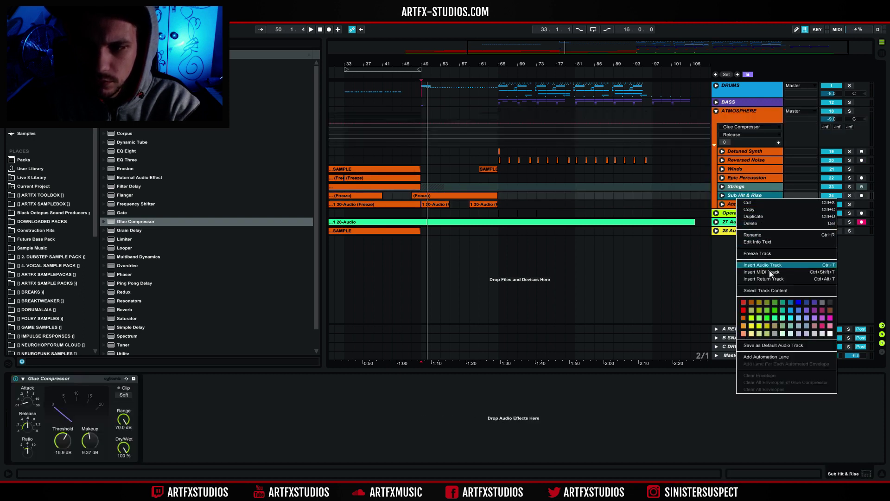
key(Escape)
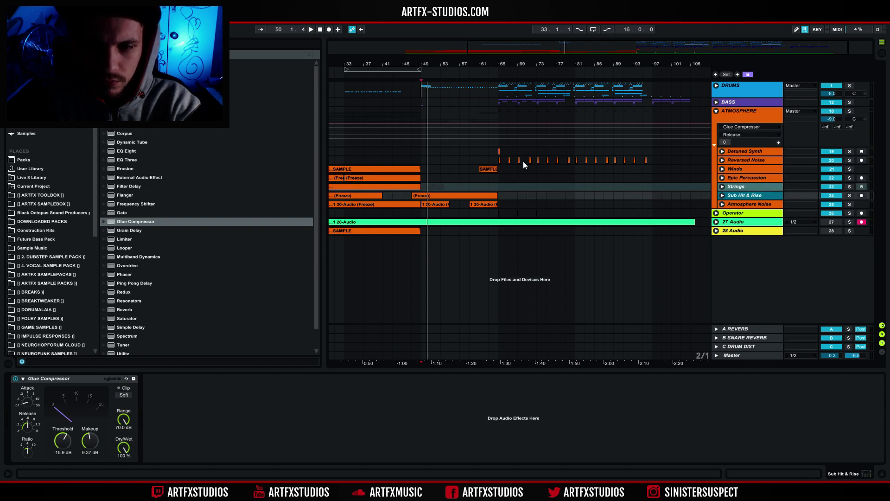
key(ctrl+shift+t)
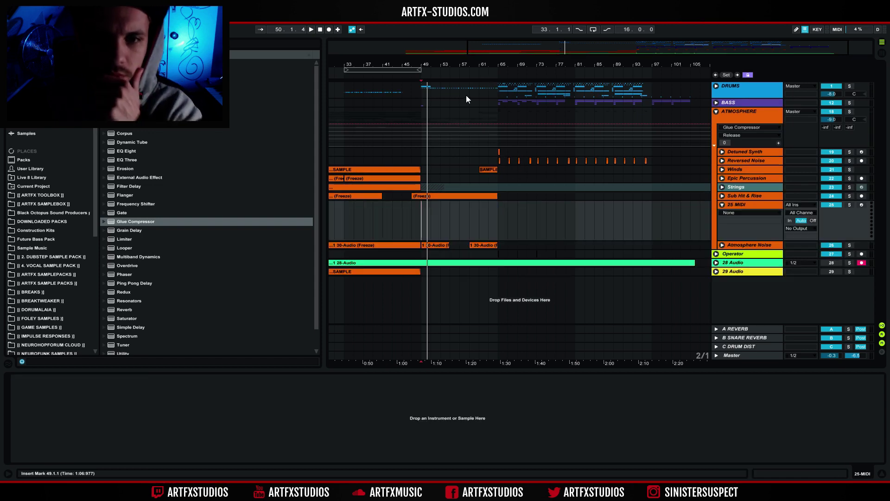
Mark bars 49 to 65 on the new MIDI track and load the Native Instruments Kontakt 5 plug-in onto it.
drag(424, 214, 497, 224)
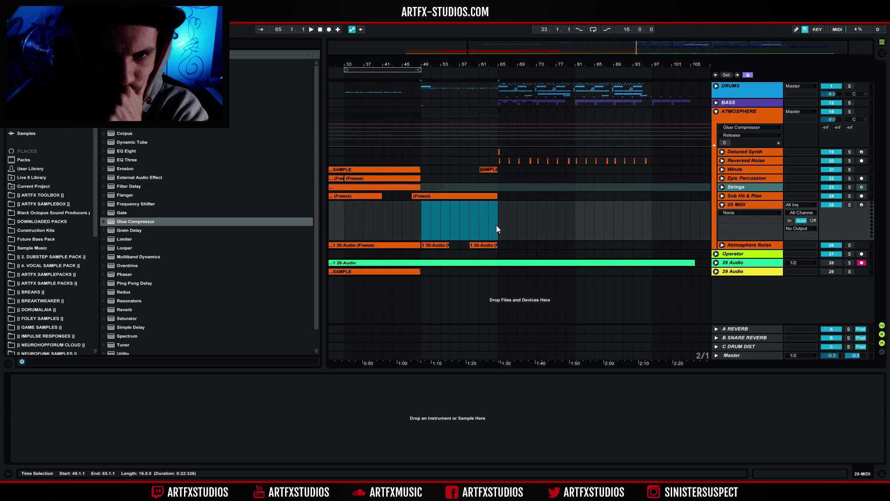
mouse_move(401, 65)
mouse_down()
mouse_move(536, 65)
mouse_move(388, 65)
mouse_up()
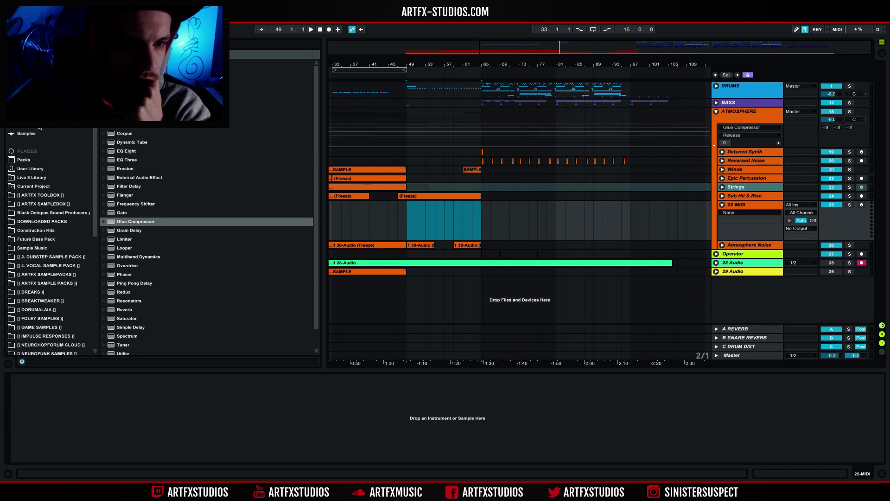
click(25, 116)
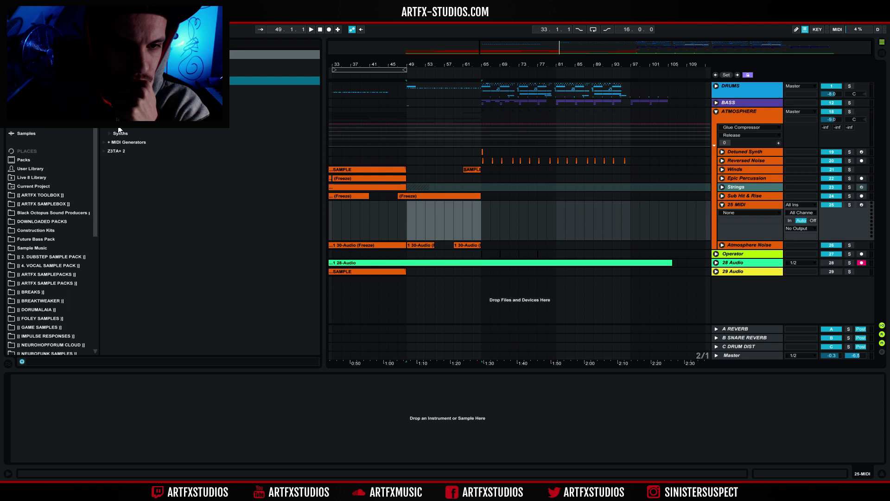
click(144, 128)
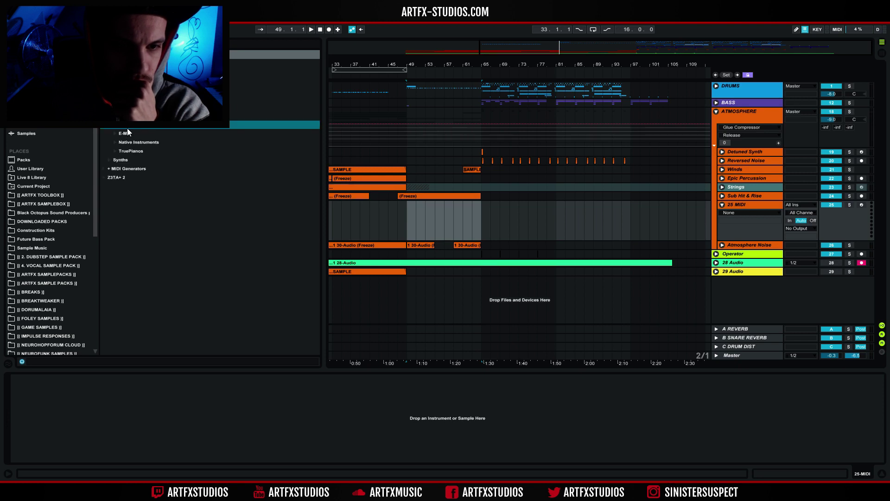
click(170, 141)
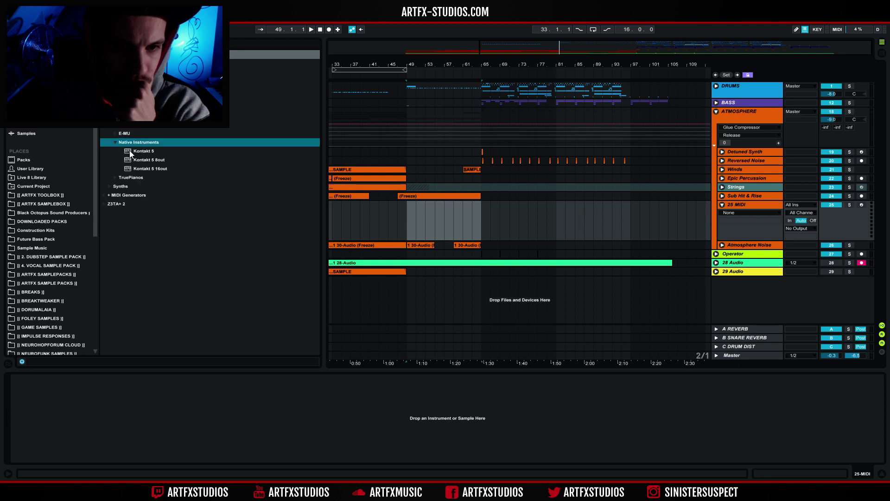
click(143, 151)
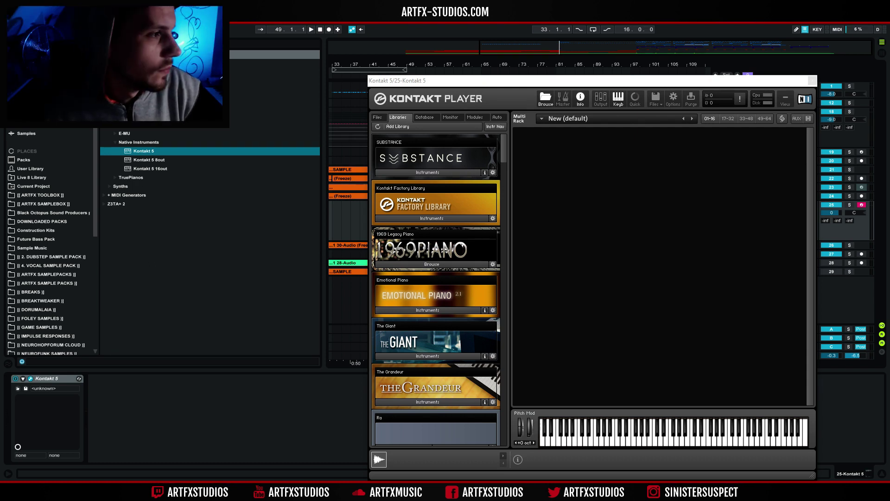
Find the Rise And Hit library in Kontakt and load the Rise & Hit.nki instrument into the rack.
drag(505, 76, 481, 55)
drag(435, 119, 431, 327)
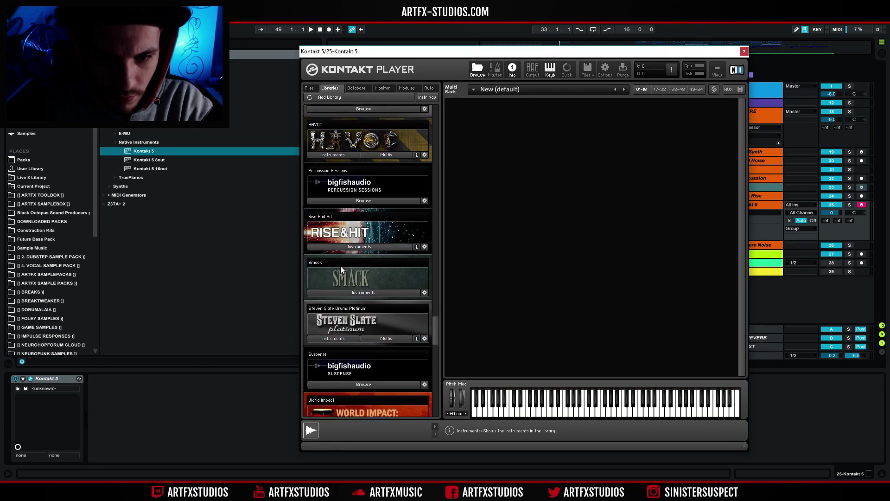
click(341, 246)
drag(333, 350, 617, 163)
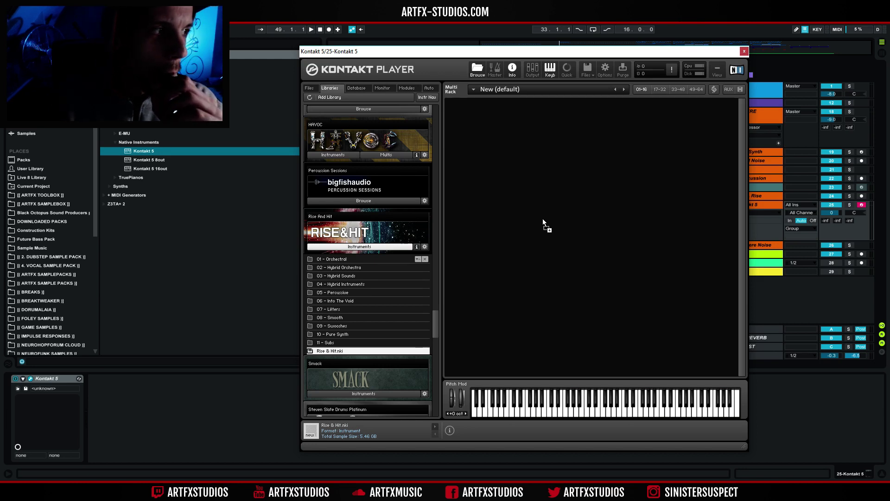
drag(542, 219, 543, 219)
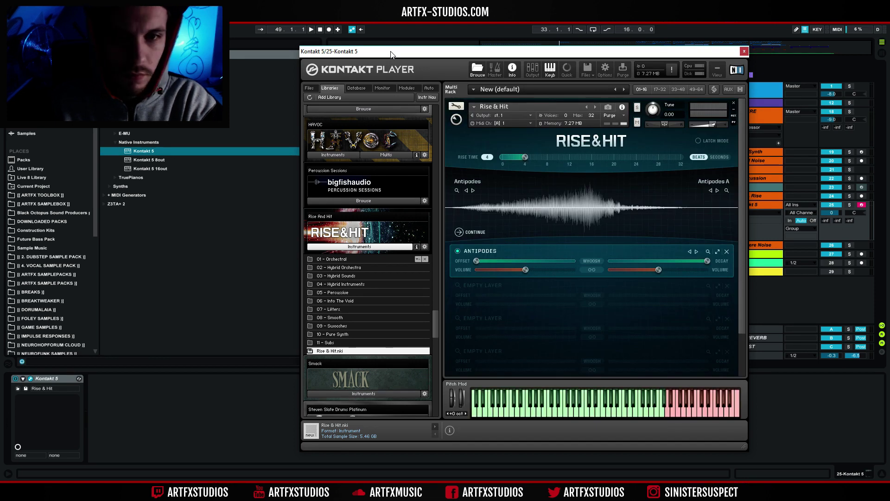
Narrow the browser to widen the arrangement, set the Rise & Hit rise time to 16 beats and close the plug-in window.
drag(391, 54, 398, 170)
drag(322, 74, 231, 86)
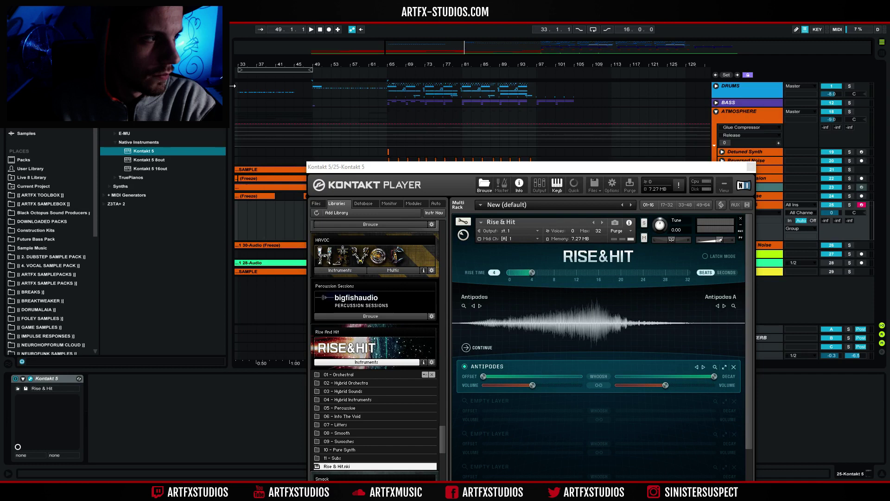
drag(463, 176, 447, 59)
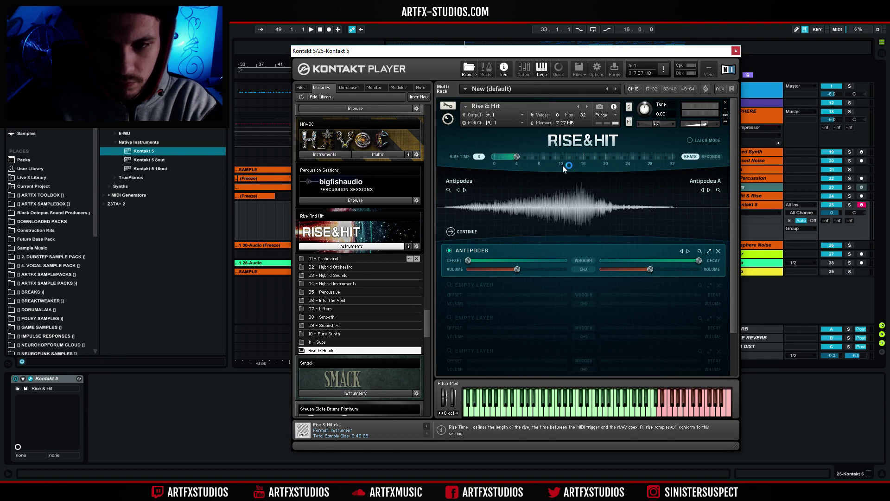
click(584, 158)
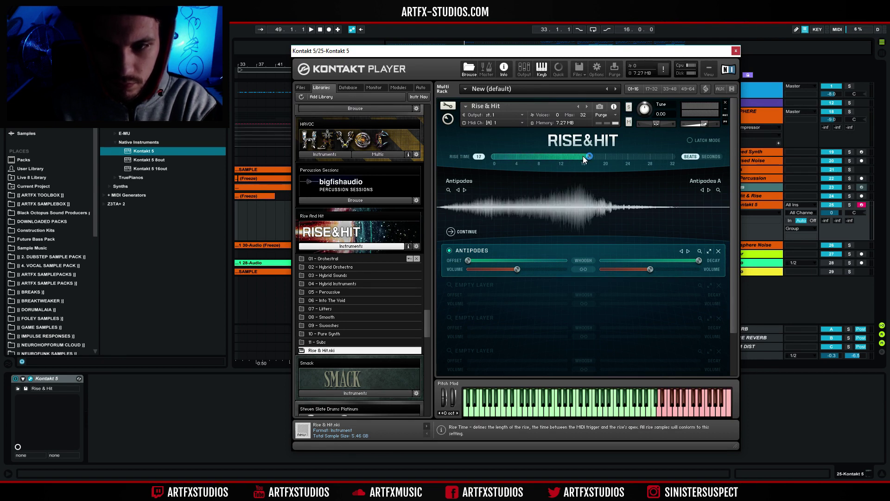
click(736, 51)
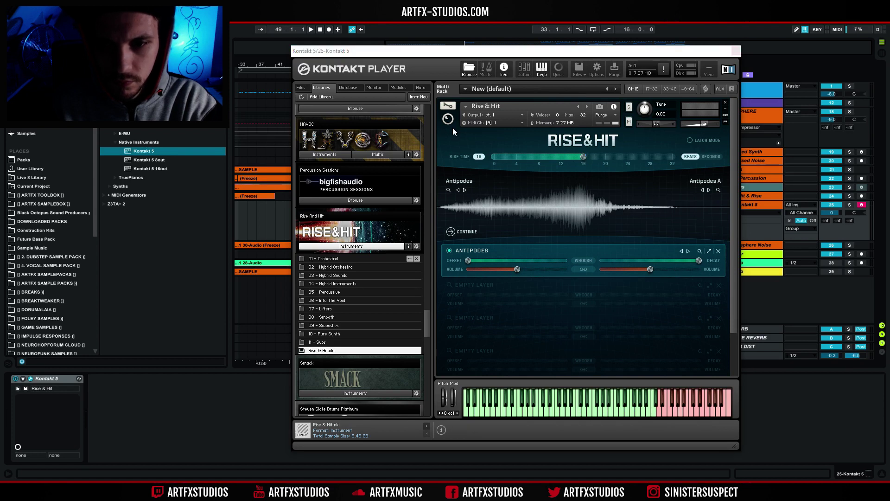
Create an empty MIDI clip on the Kontakt 5 track from bar 49 to 65 and open its notes.
drag(311, 216, 388, 214)
key(ctrl+shift+m)
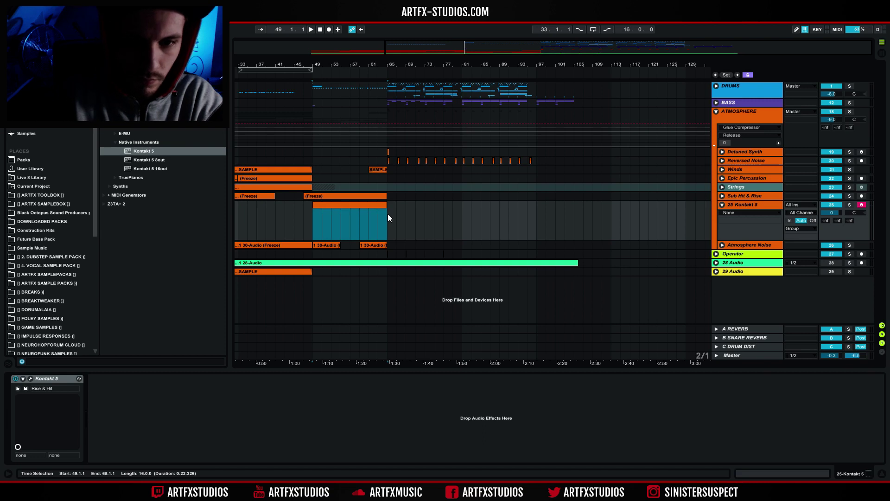
double_click(363, 206)
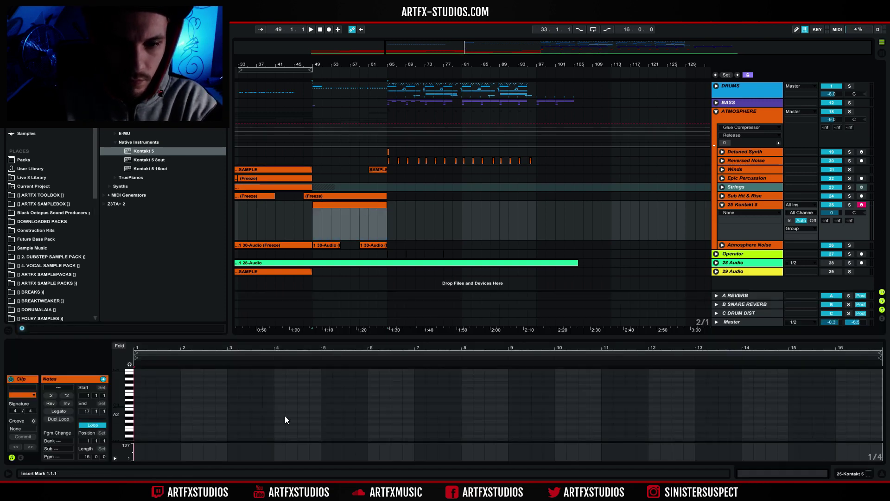
Draw a G2 note spanning all 16 bars of the clip, solo the Kontakt 5 track and play it from bar 49.
double_click(138, 420)
drag(145, 420, 882, 421)
click(876, 399)
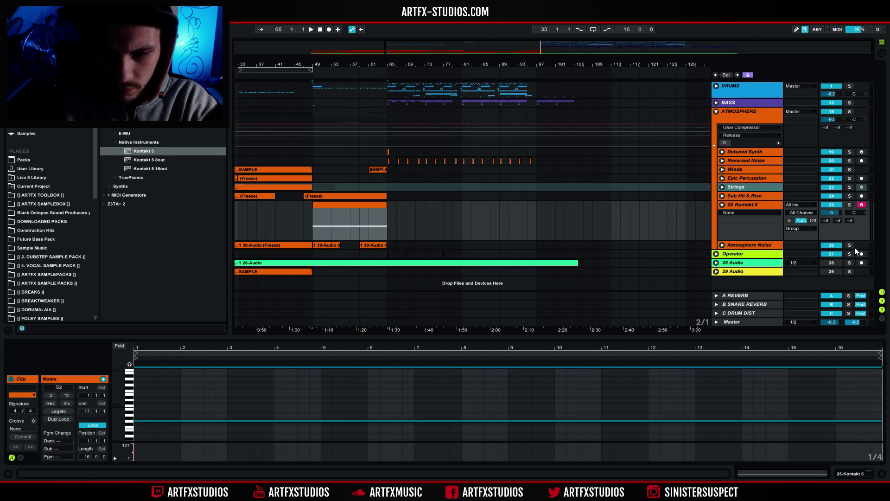
click(849, 204)
key(space)
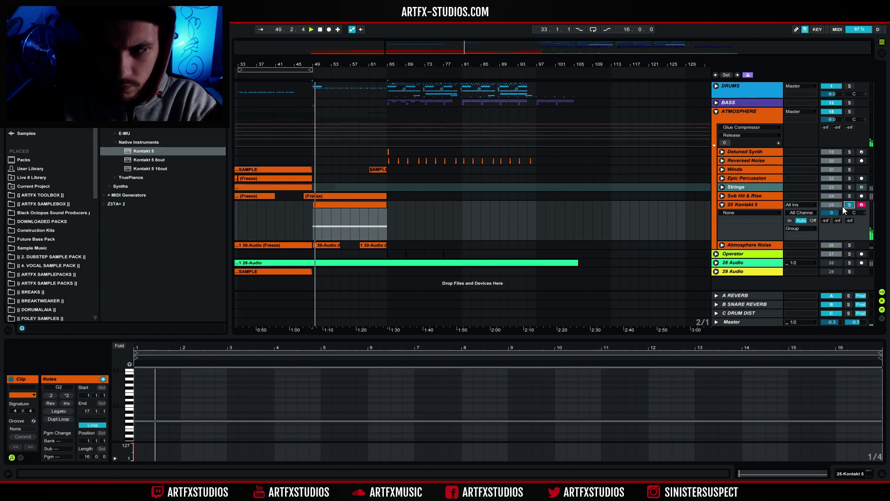
Reopen Kontakt, raise the Rise & Hit rise time to 32 beats and select the riser clip to check its length.
click(851, 474)
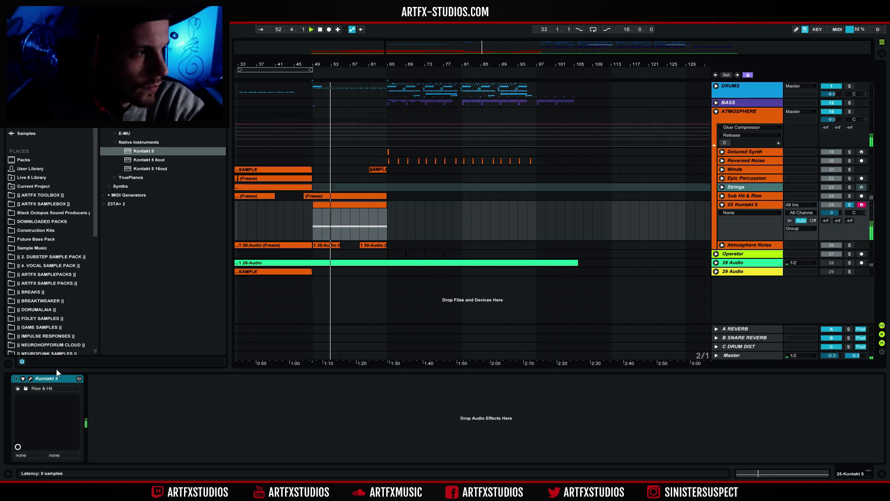
click(30, 378)
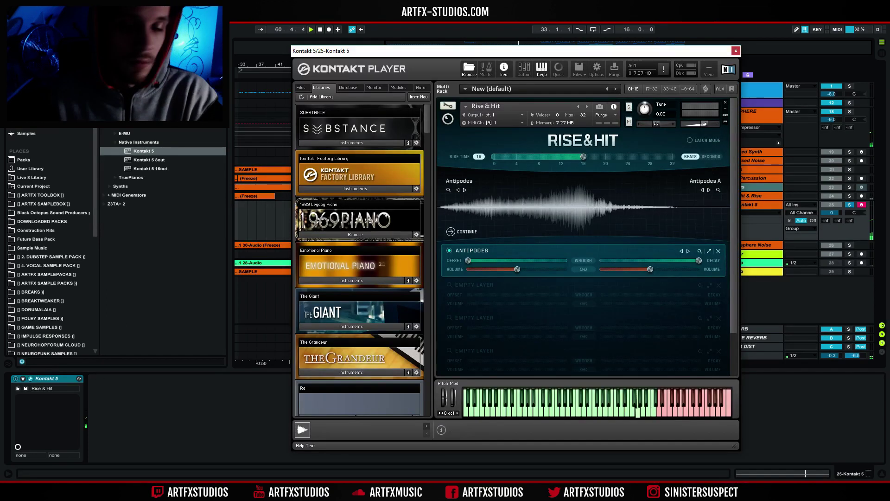
drag(585, 156, 645, 157)
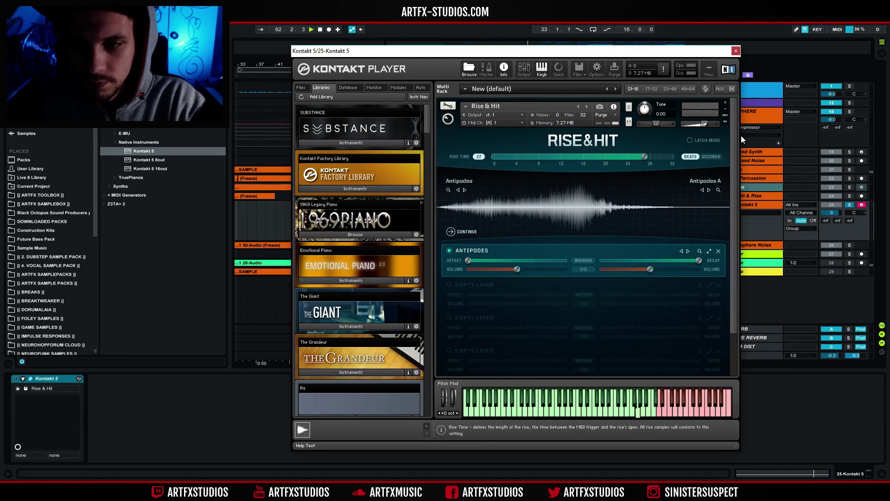
click(680, 156)
drag(654, 56, 616, 381)
click(351, 201)
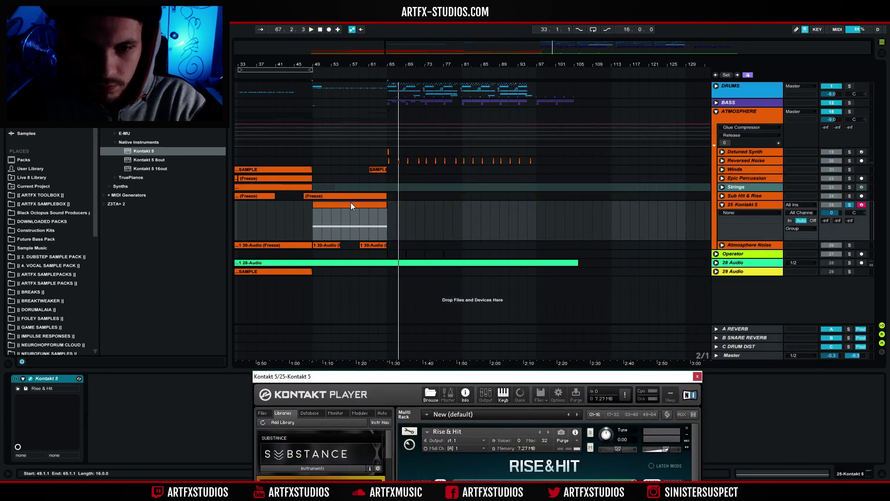
Bring the Kontakt window back into view, switch the rise time to seconds and set it to 20.0.
drag(365, 379, 619, 15)
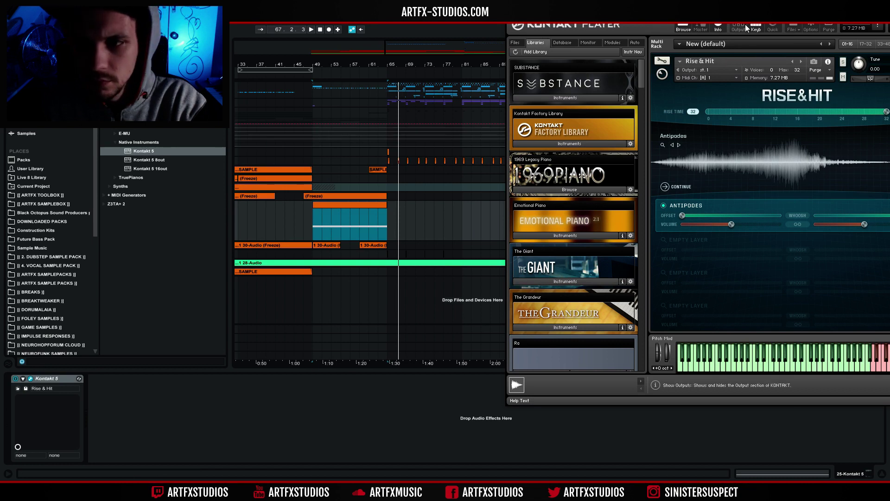
drag(745, 8, 493, 32)
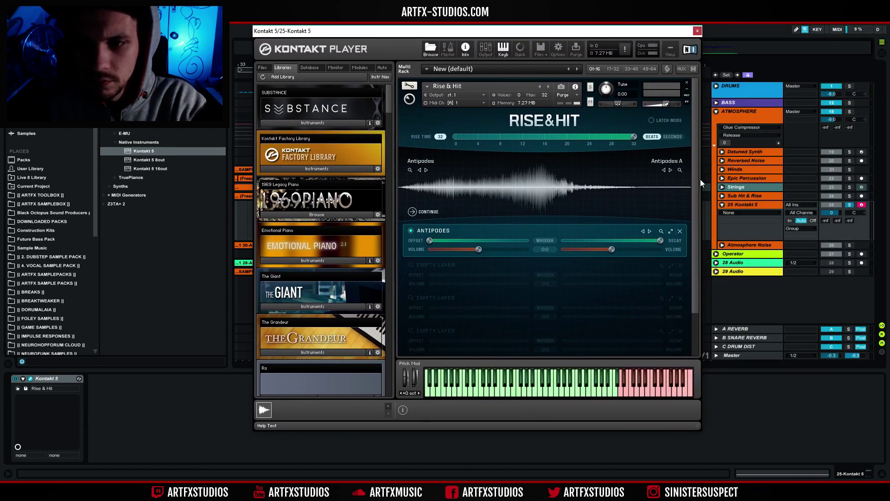
click(670, 137)
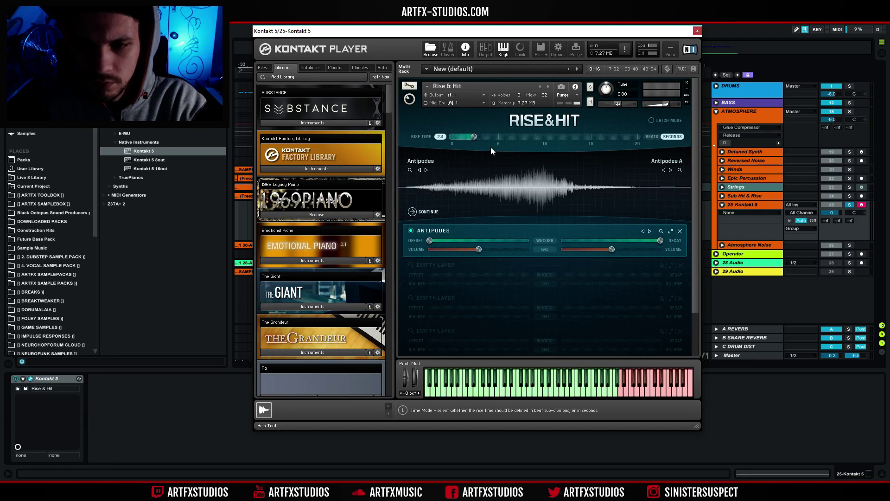
drag(475, 136, 694, 137)
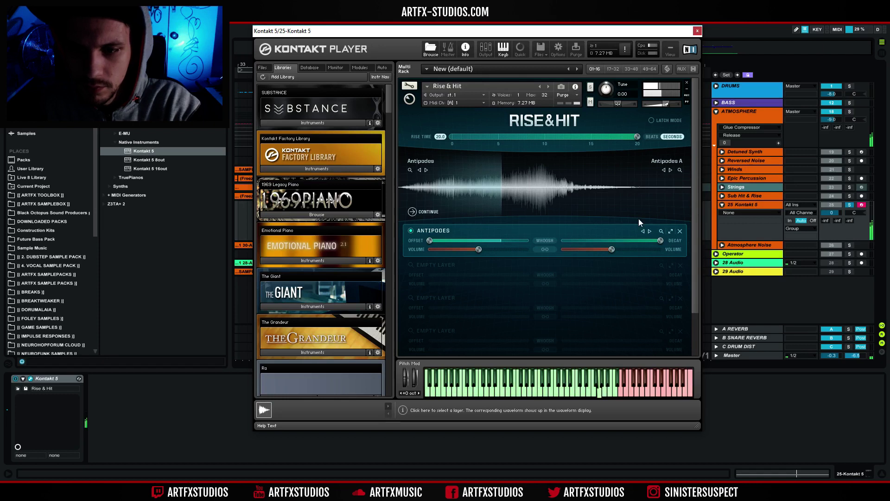
Load the Hybrid preset Wind's Voice into the first Rise & Hit layer and switch the rise time to beats.
click(660, 231)
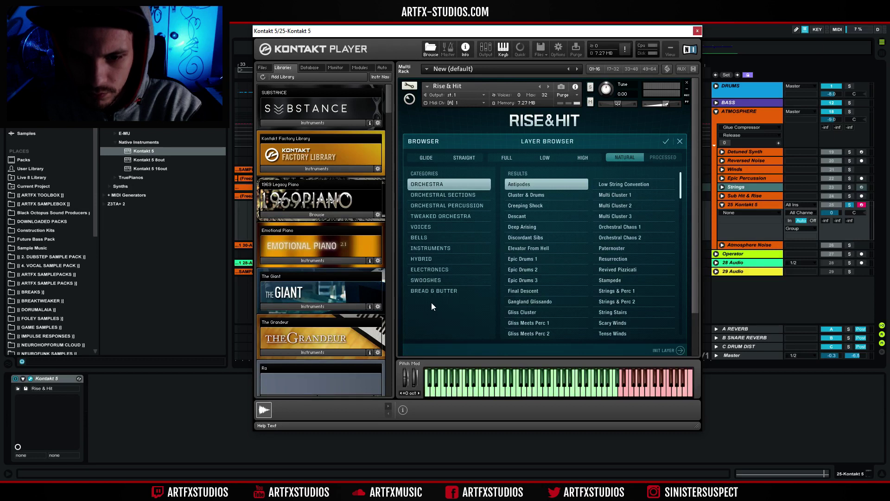
click(429, 257)
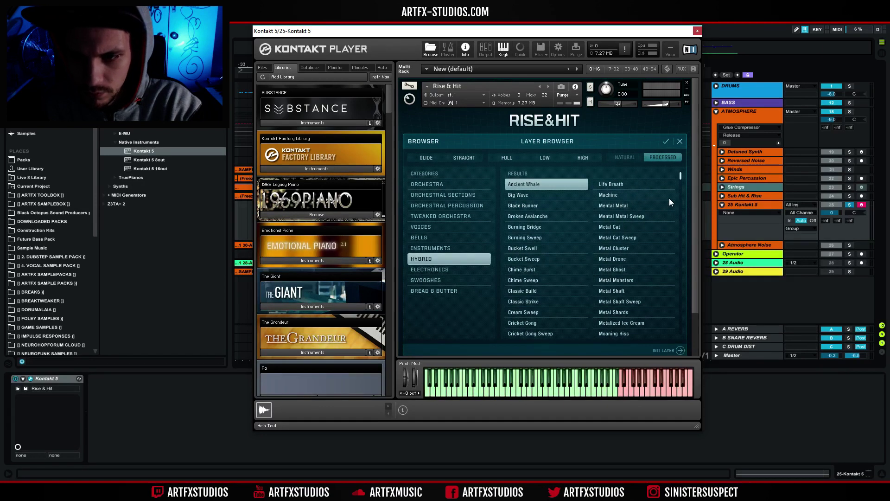
drag(681, 177, 683, 344)
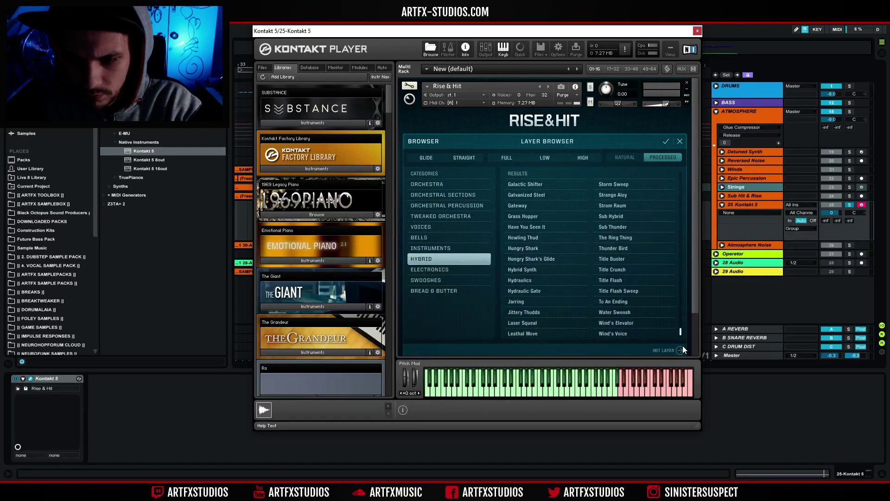
click(626, 332)
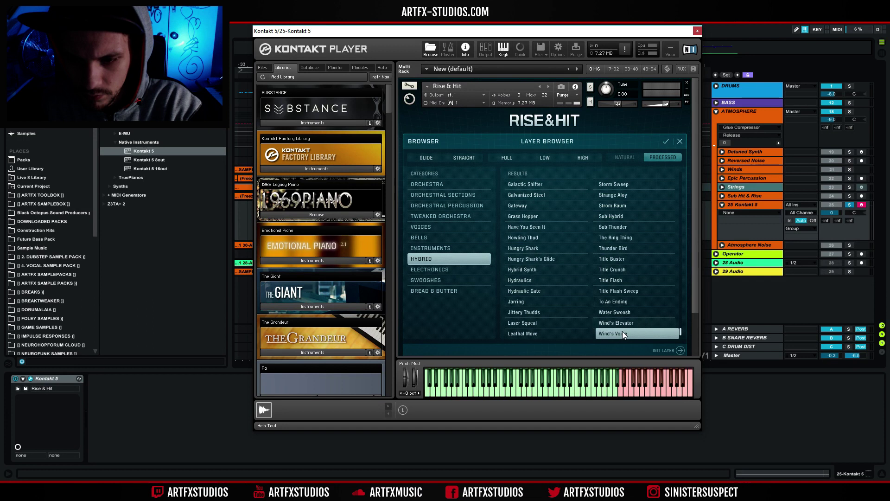
click(666, 141)
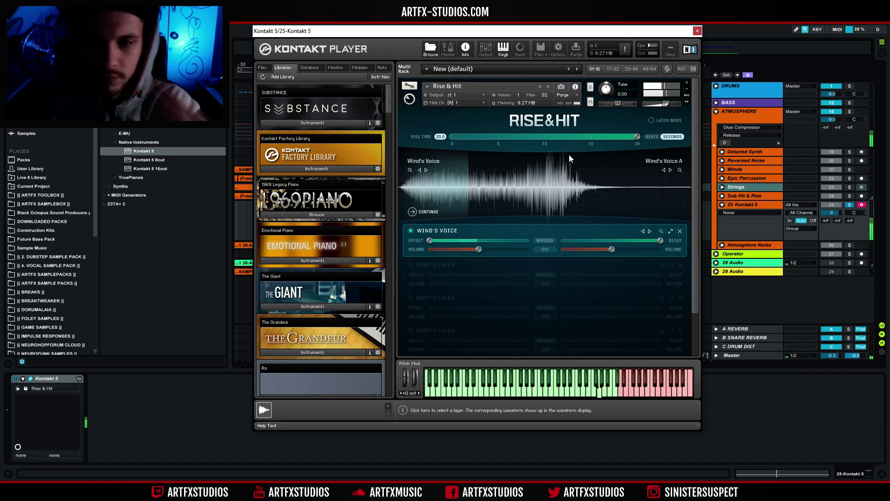
click(652, 137)
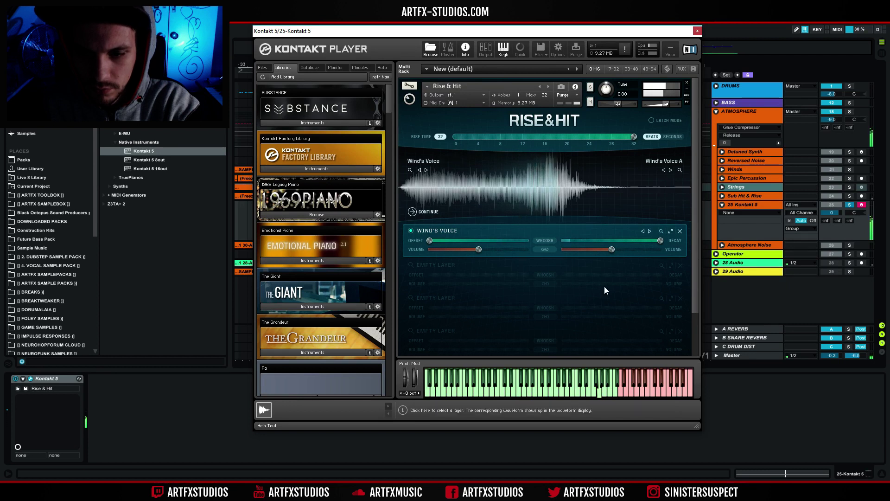
Step the first layer back through the presets to Water Swoosh and lower its hit volume to -47.2 dB.
click(663, 169)
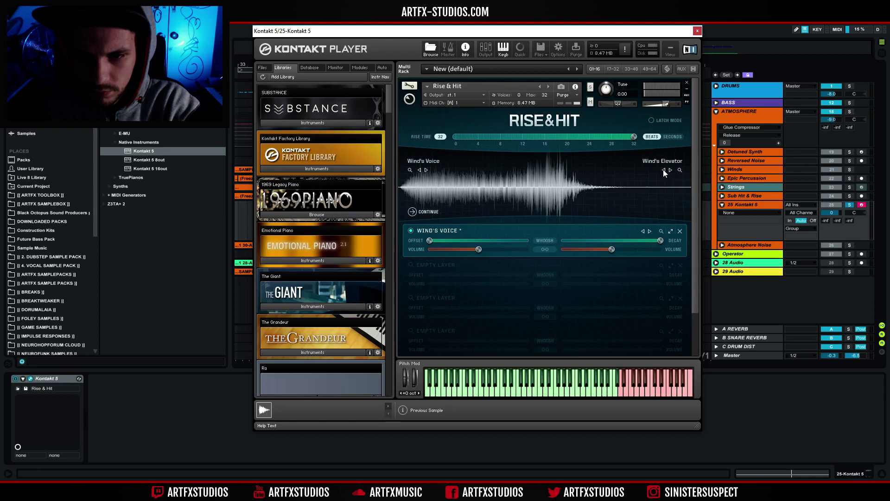
click(644, 232)
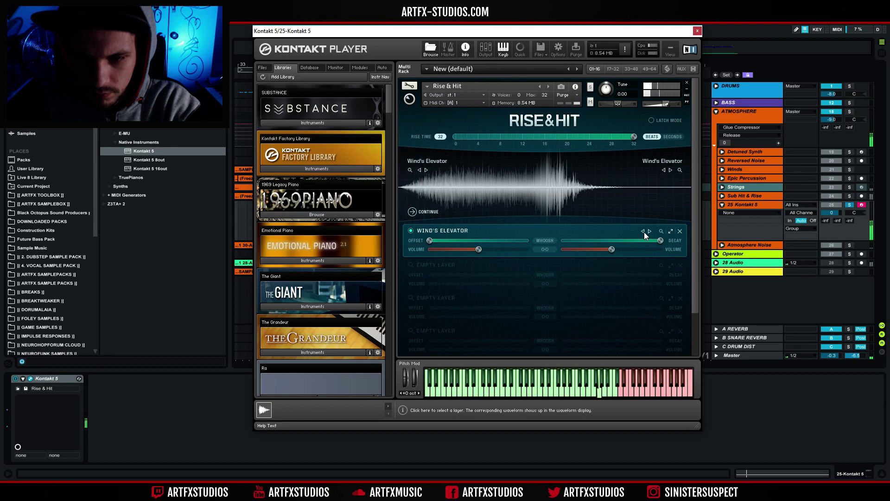
click(644, 232)
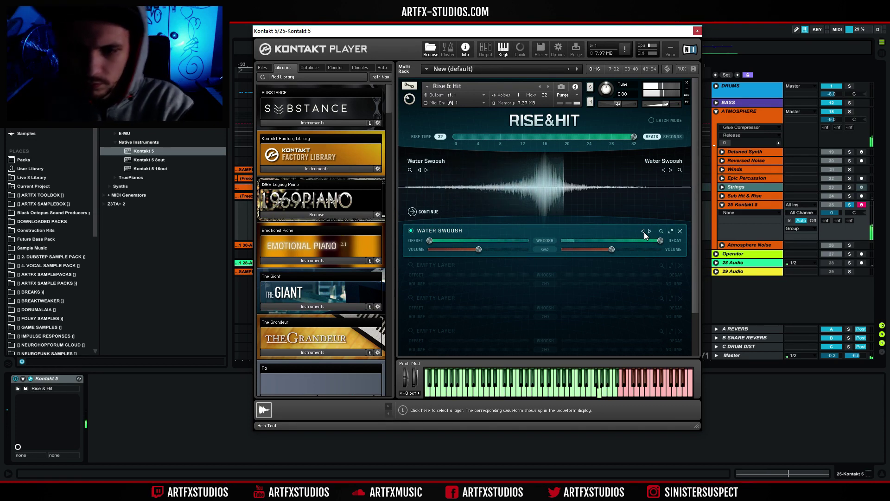
drag(613, 249, 572, 254)
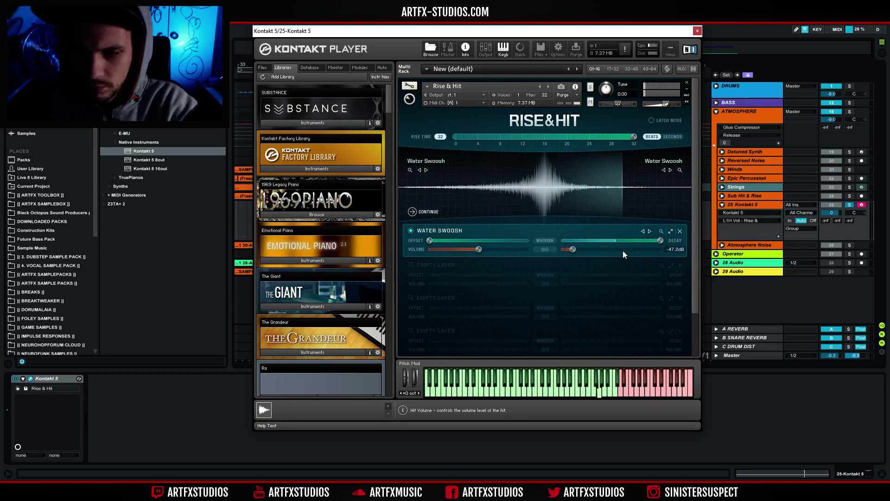
Load the Hybrid preset Metal Cat into the second layer and lower its rise volume.
click(410, 264)
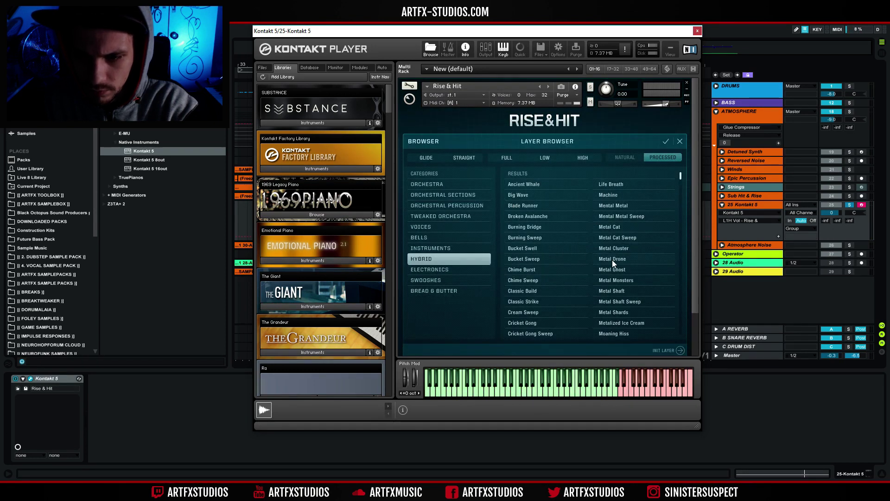
click(616, 227)
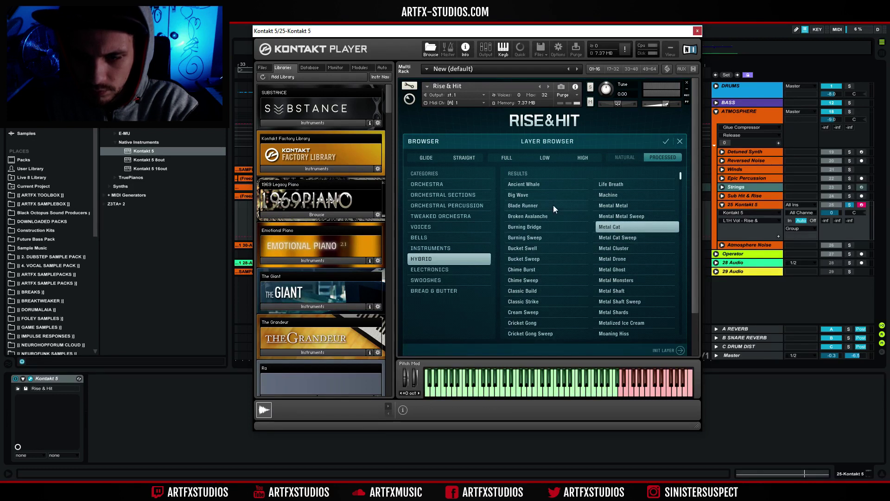
click(666, 142)
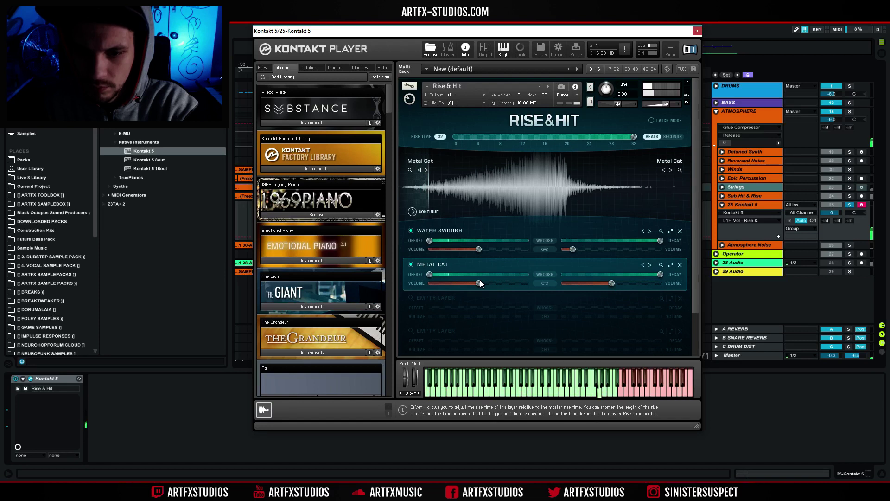
drag(479, 282, 459, 284)
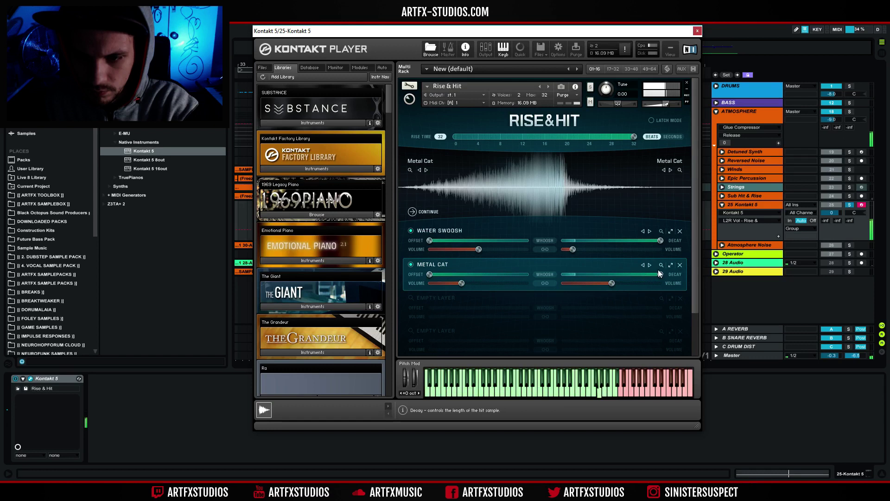
click(411, 298)
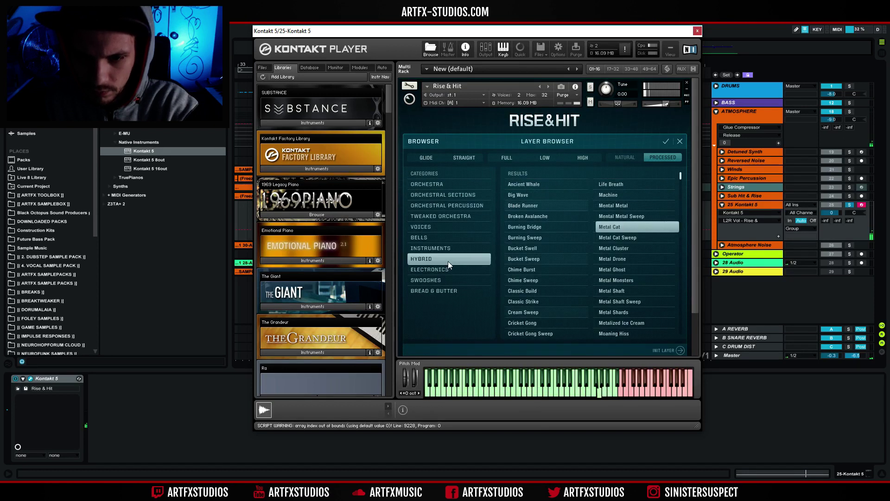
drag(680, 176, 668, 326)
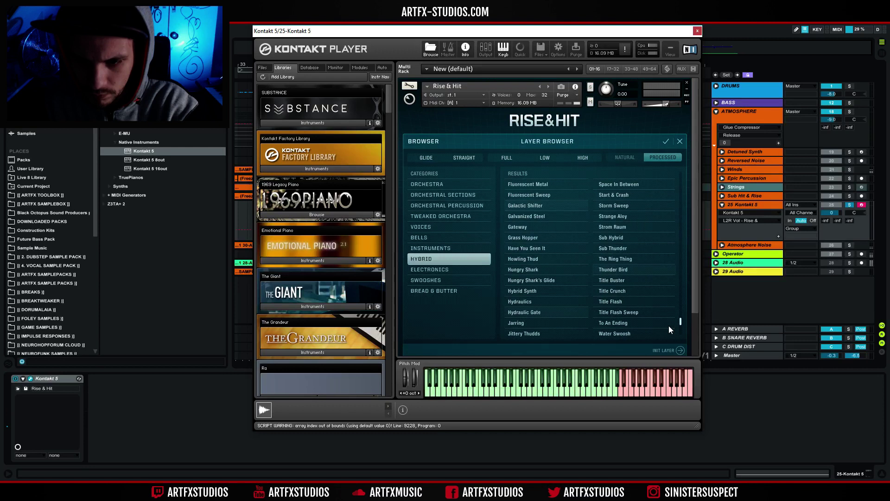
scroll(658, 308, up, 1)
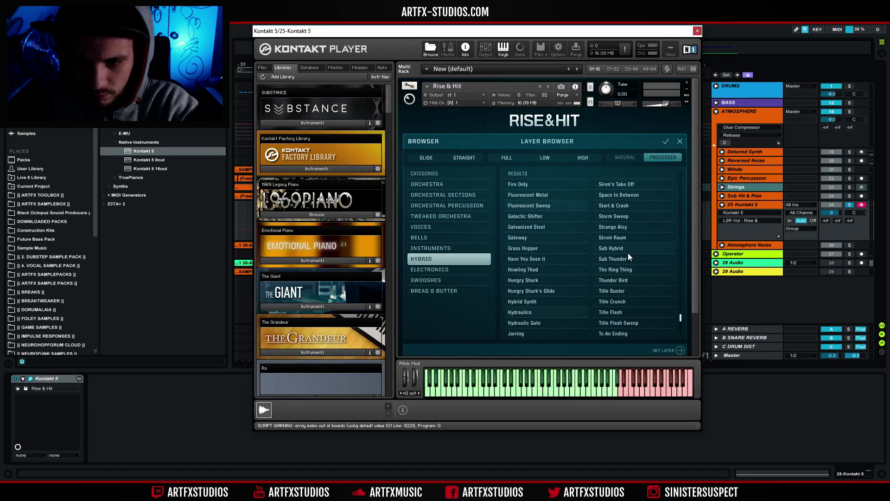
click(680, 142)
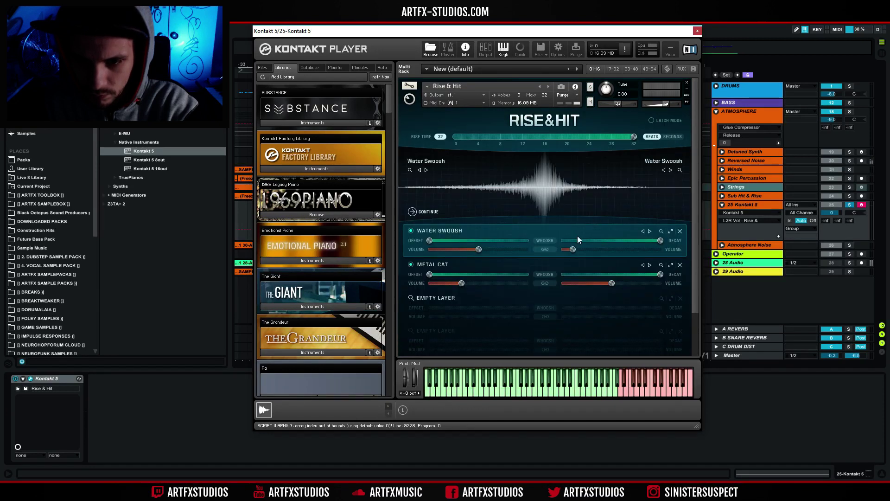
Browse the Instruments, Electronics and Swooshes categories, load Sub Swoosh 3 into the third layer and slightly lower its rise volume.
click(411, 298)
click(422, 248)
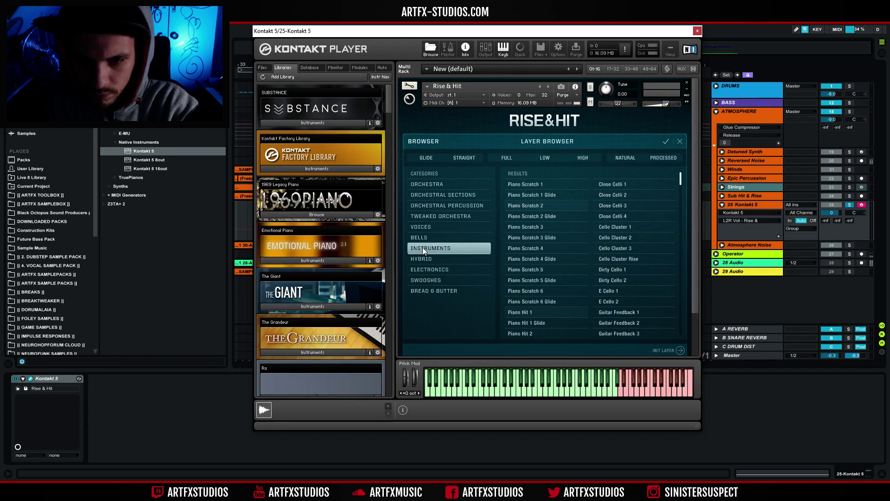
drag(680, 180, 675, 355)
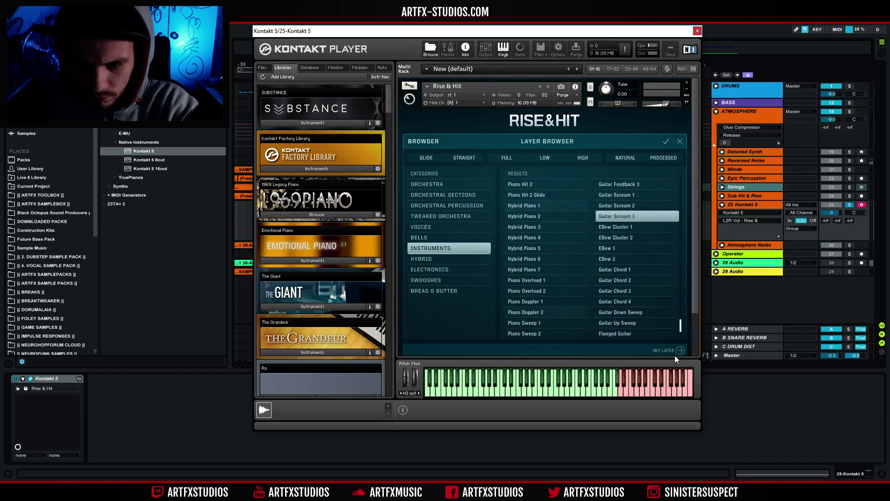
click(427, 268)
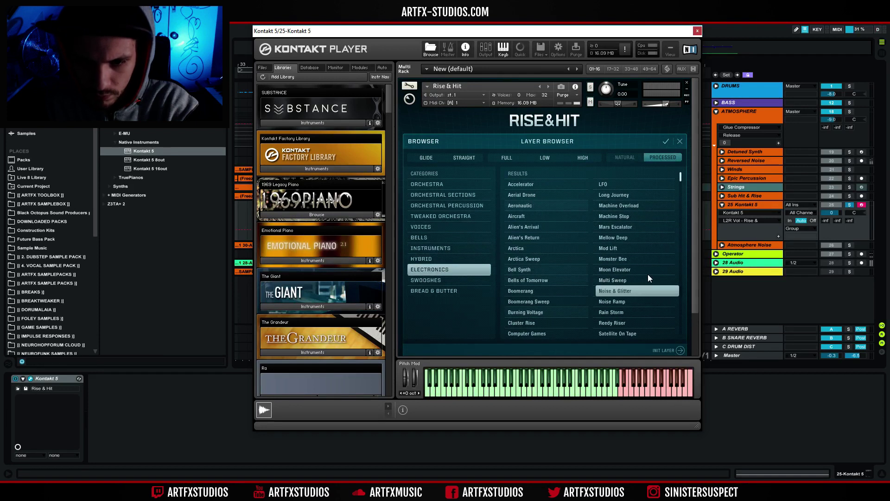
drag(680, 176, 682, 302)
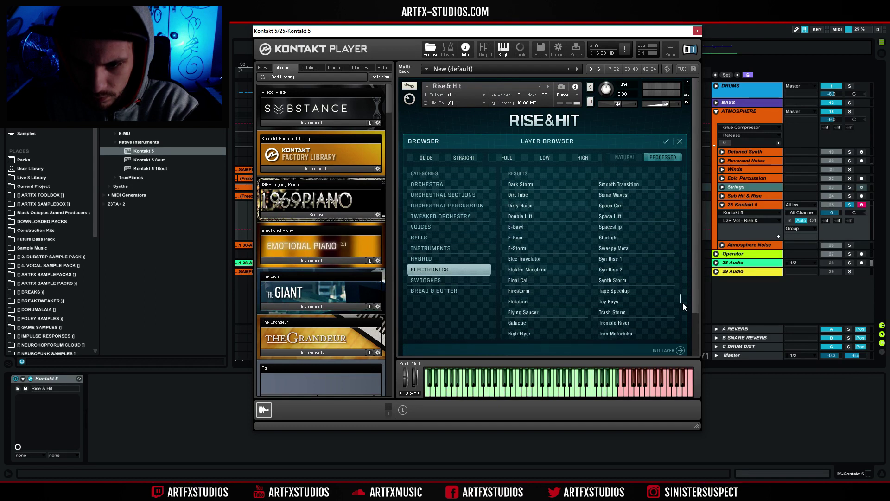
click(460, 280)
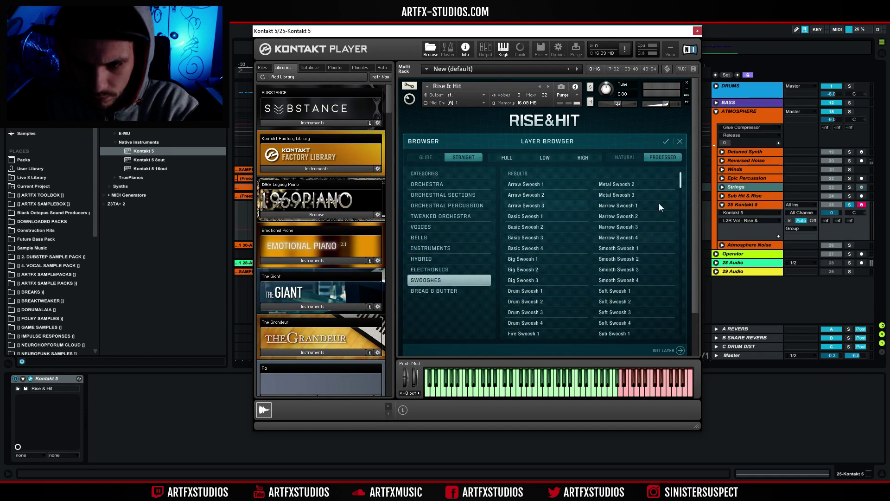
drag(683, 185, 678, 272)
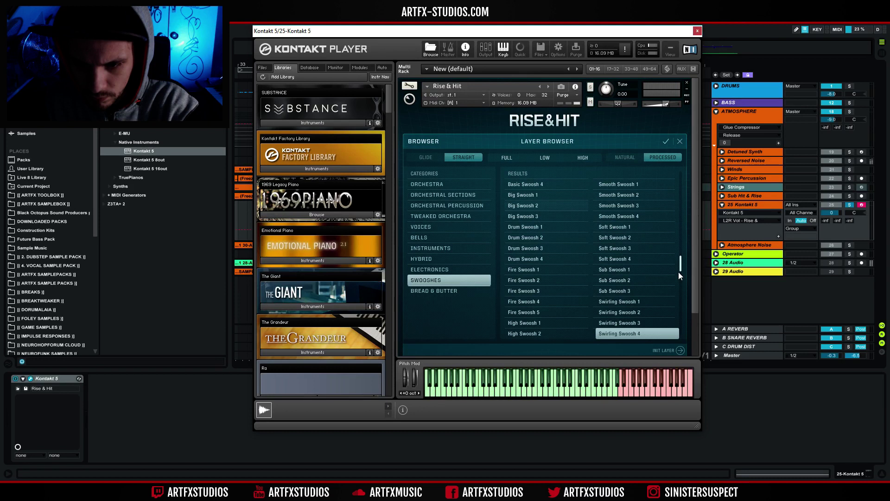
click(616, 290)
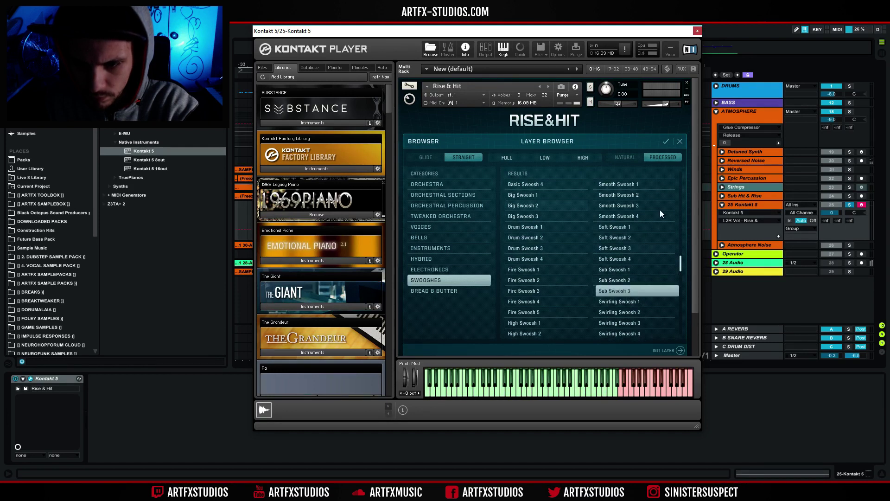
click(666, 141)
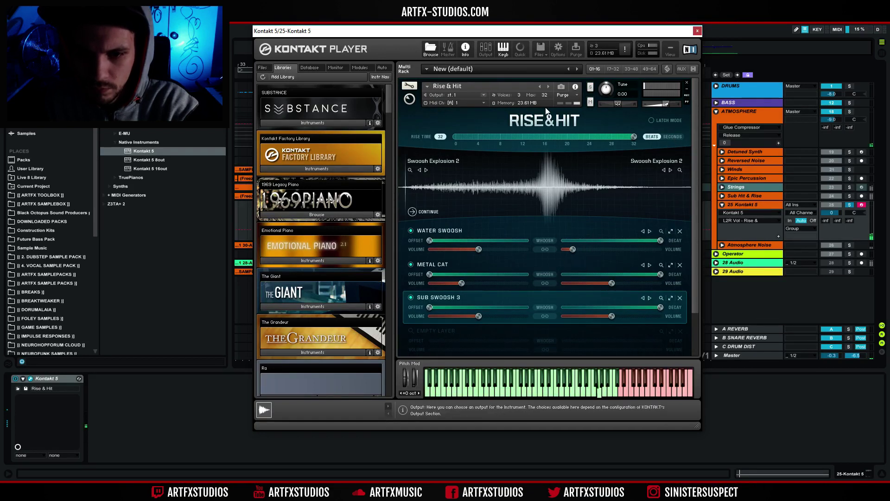
drag(477, 318, 472, 319)
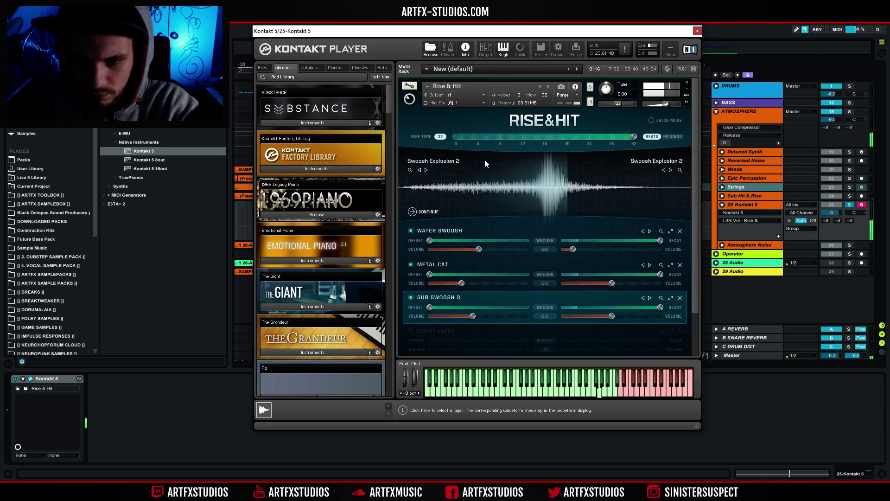
Switch the rise time to seconds, close the Kontakt window and freeze the Kontakt 5 track.
click(673, 137)
click(698, 31)
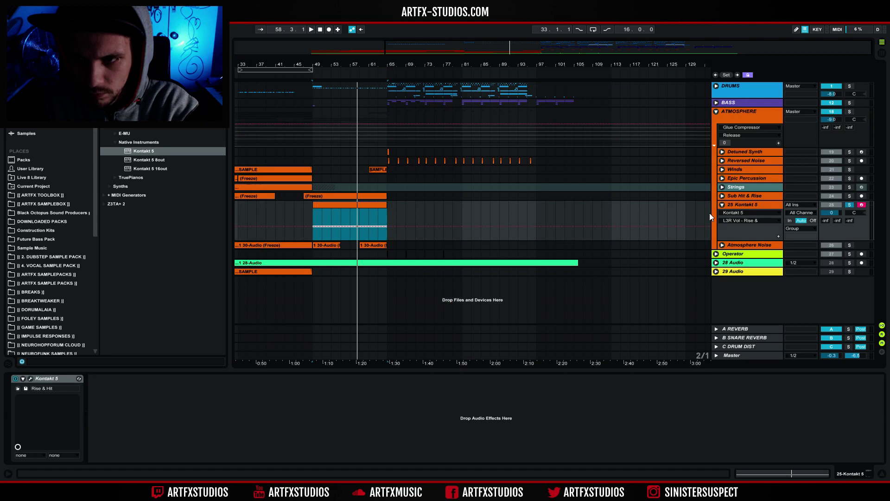
click(740, 205)
right_click(740, 204)
click(753, 259)
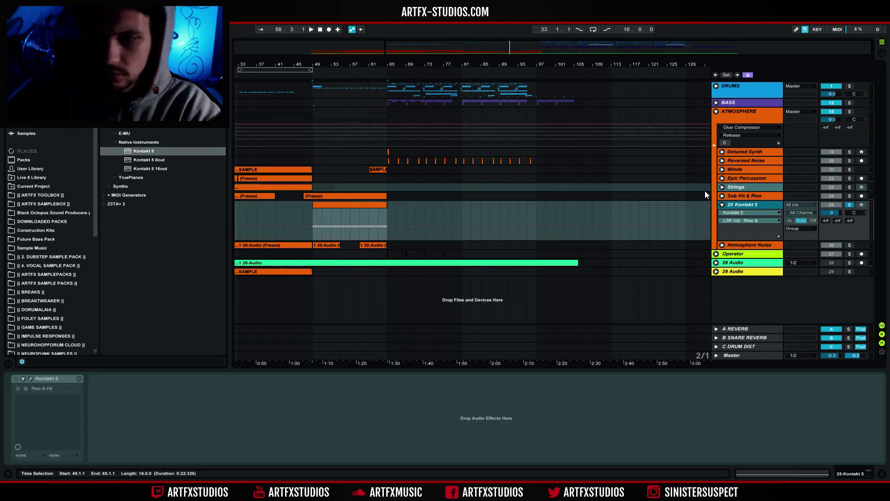
Freeze and flatten the Kontakt 5 track, and delete the leftover audio tail after bar 65.
right_click(743, 205)
click(788, 269)
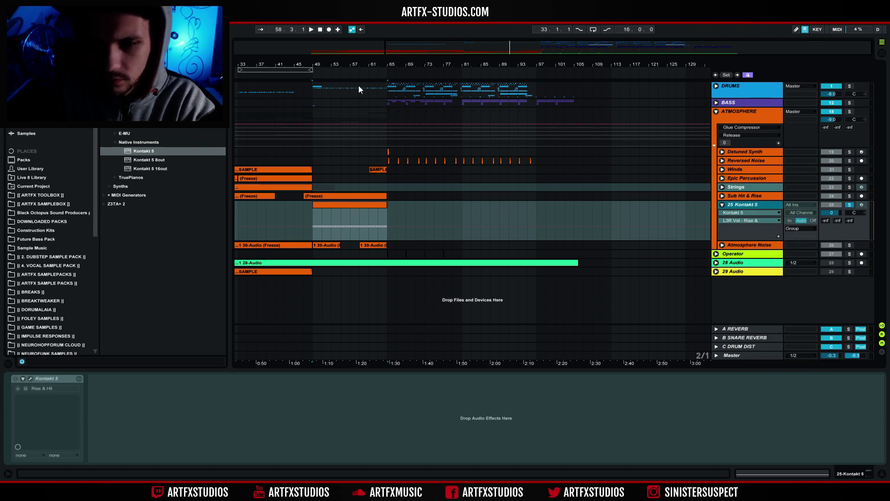
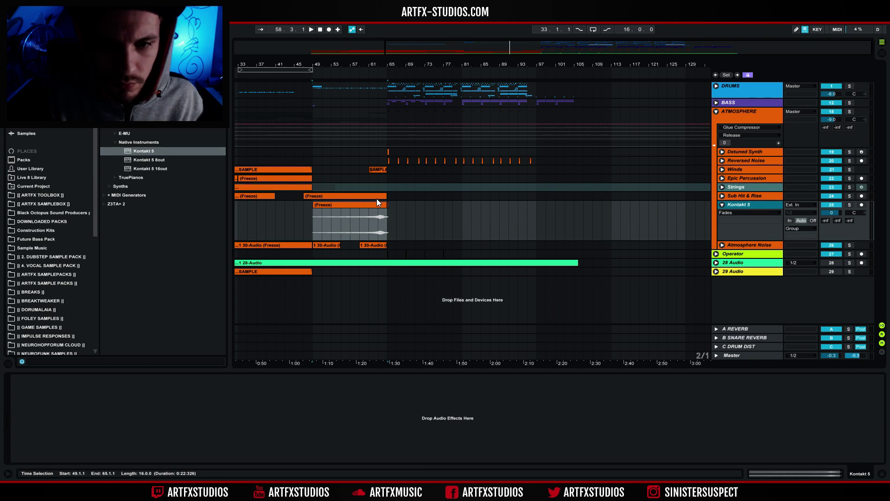
drag(371, 64, 540, 202)
click(557, 211)
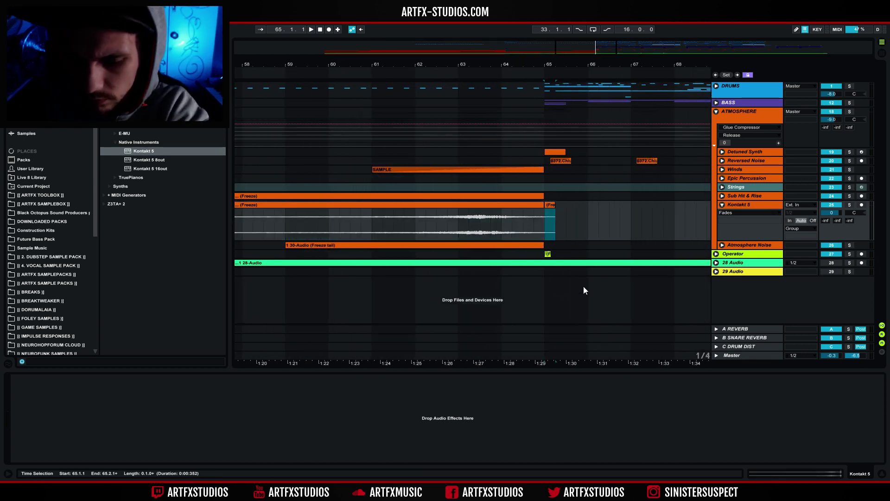
Solo the Kontakt 5 track and play the rise from bars 62 and 63 to locate its peak.
click(479, 218)
click(848, 205)
key(space)
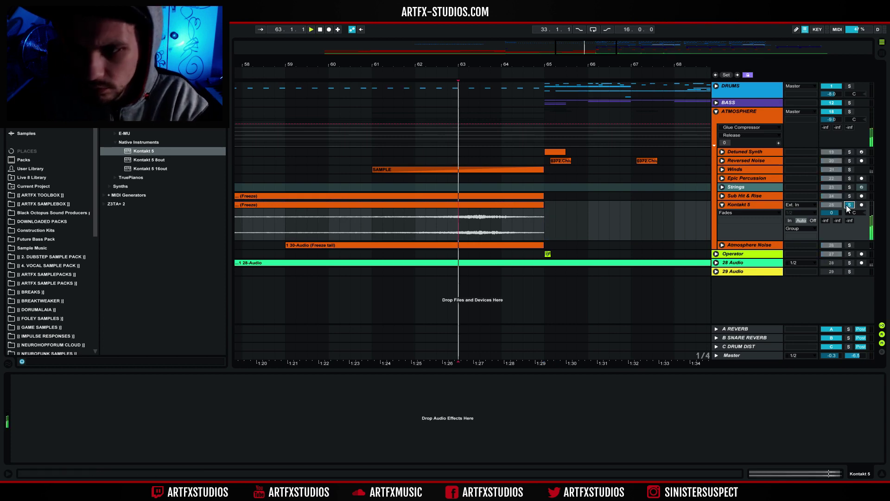
click(415, 216)
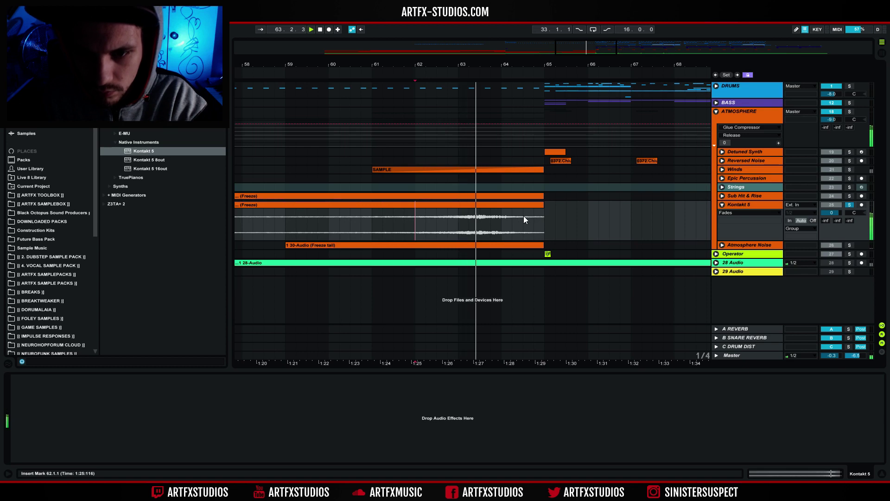
drag(478, 64, 519, 186)
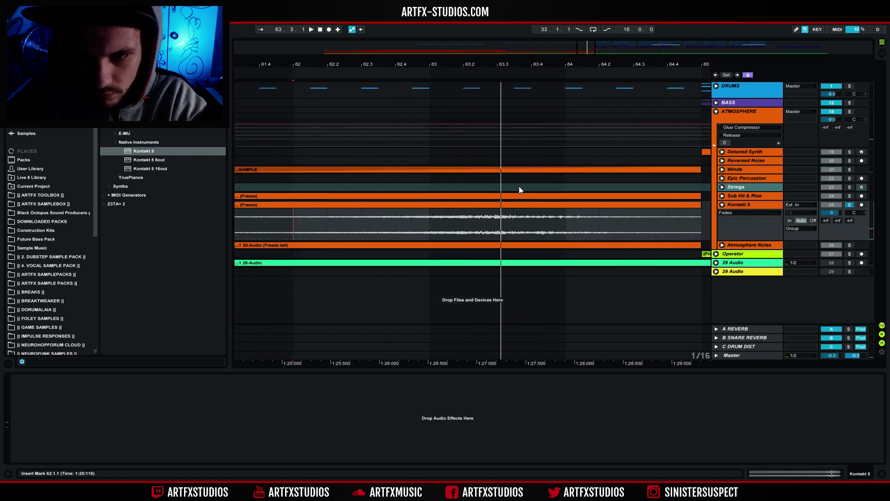
click(439, 220)
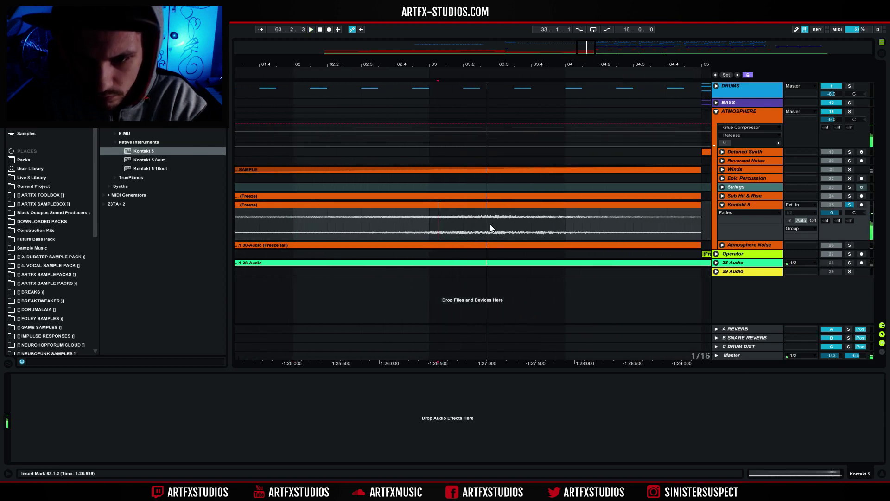
click(485, 224)
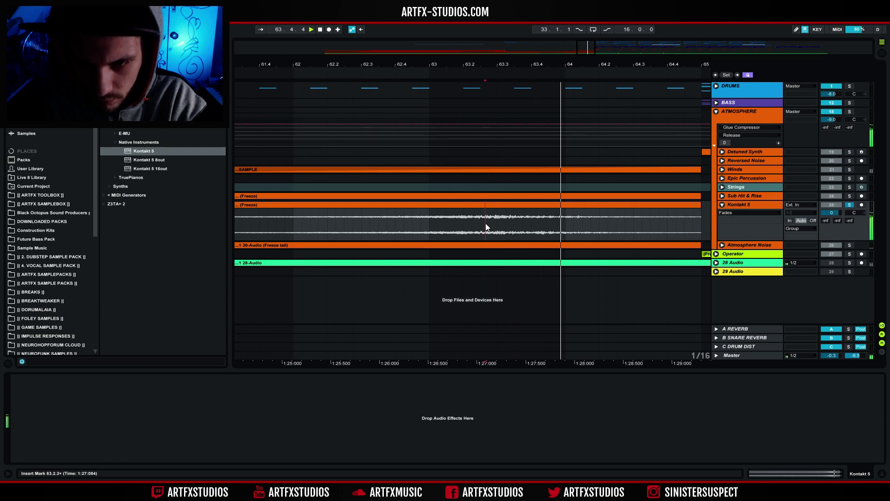
Remove the Kontakt 5 audio after the peak at about 63.2.3 and shift the remaining clip to end at bar 65.
drag(486, 224, 633, 218)
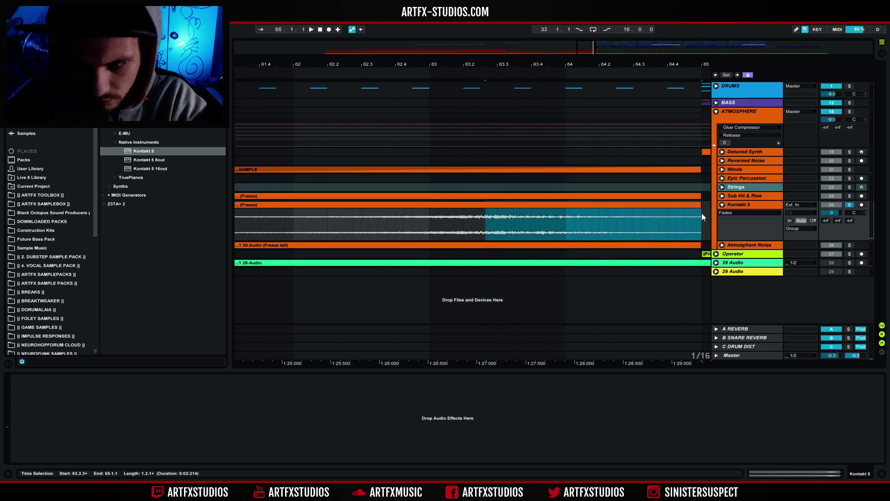
drag(700, 215, 671, 216)
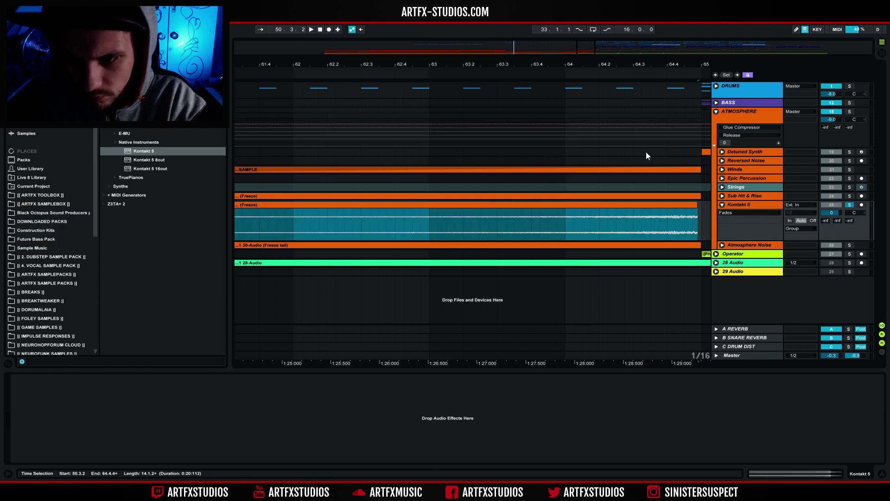
click(563, 205)
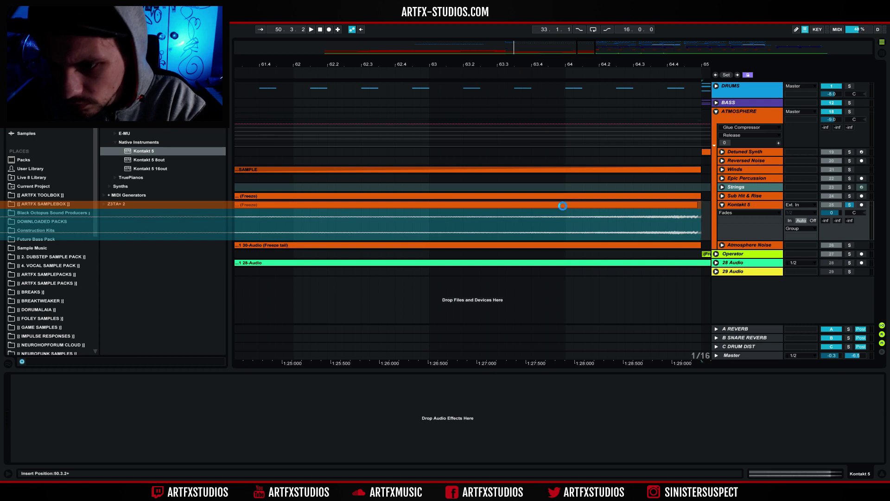
click(563, 206)
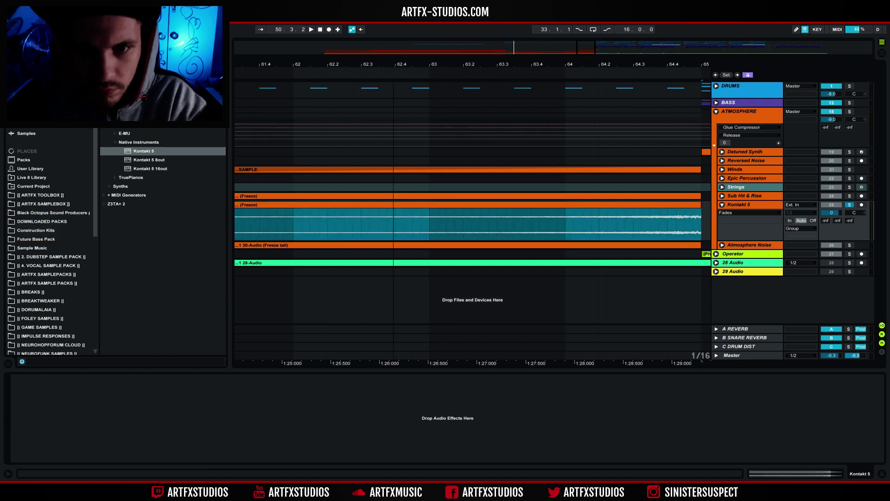
Play the transition into bar 65, trim the Kontakt 5 clip's end slightly and align it exactly with bar 65.
key(minus)
key(space)
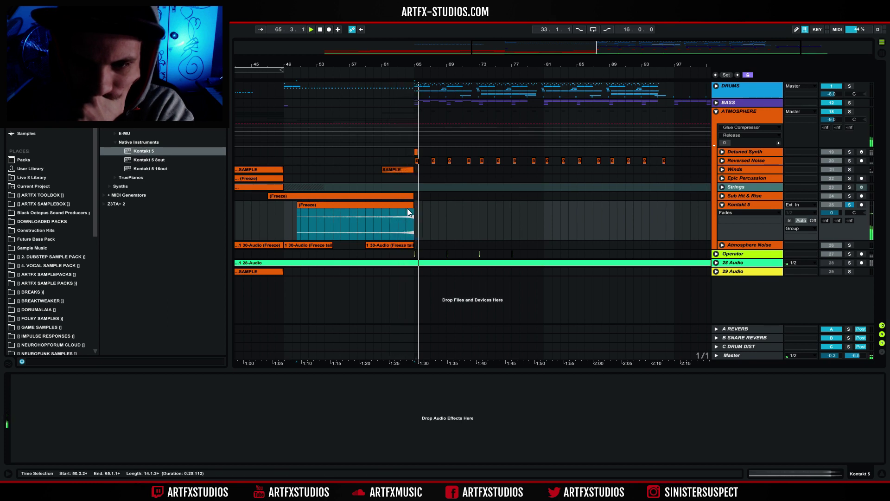
scroll(408, 213, up, 8)
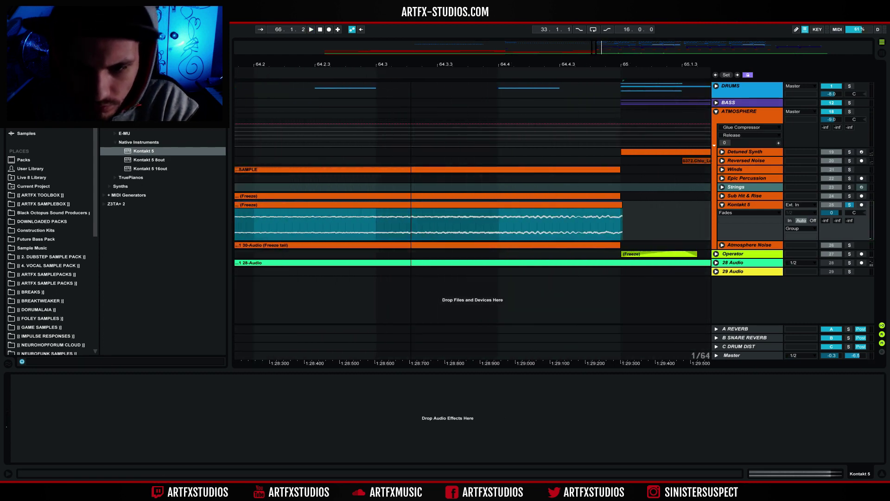
drag(619, 205, 609, 204)
drag(744, 239, 703, 441)
scroll(598, 221, down, 2)
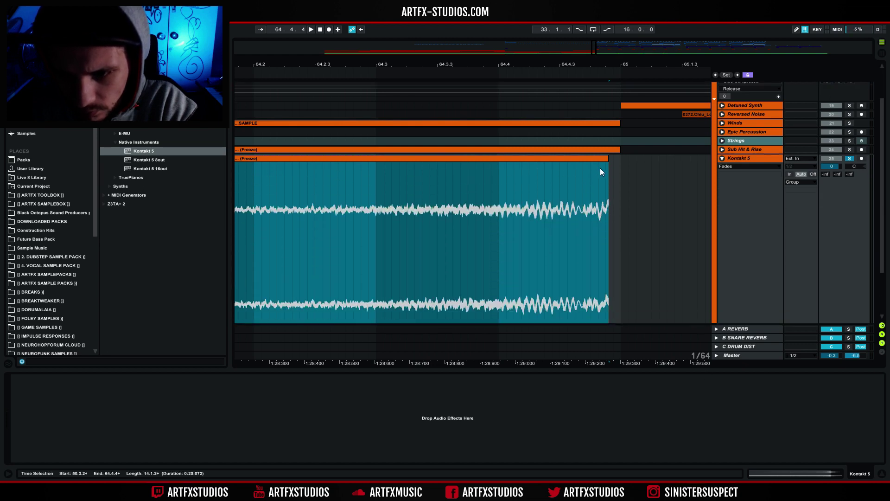
mouse_move(605, 157)
mouse_down()
mouse_move(581, 156)
mouse_move(598, 166)
mouse_up()
Show the Kontakt 5 track's Fades and add a very short fade-out at the clip's end.
click(719, 167)
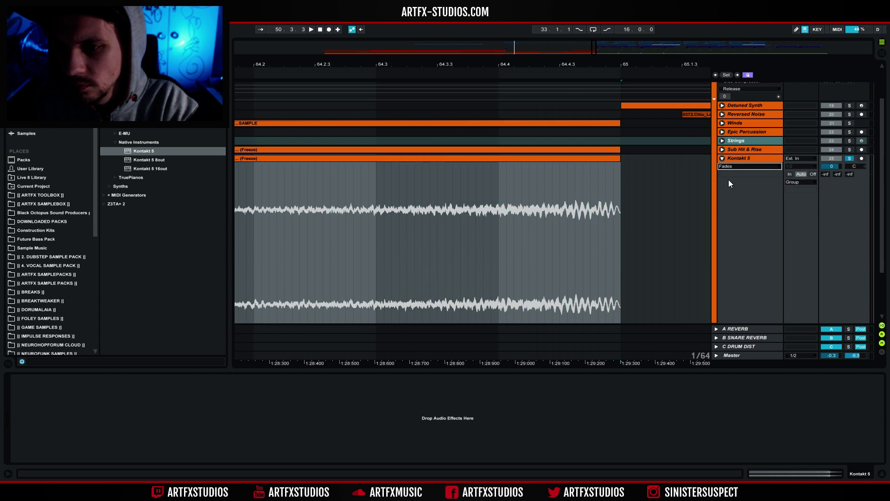
click(731, 171)
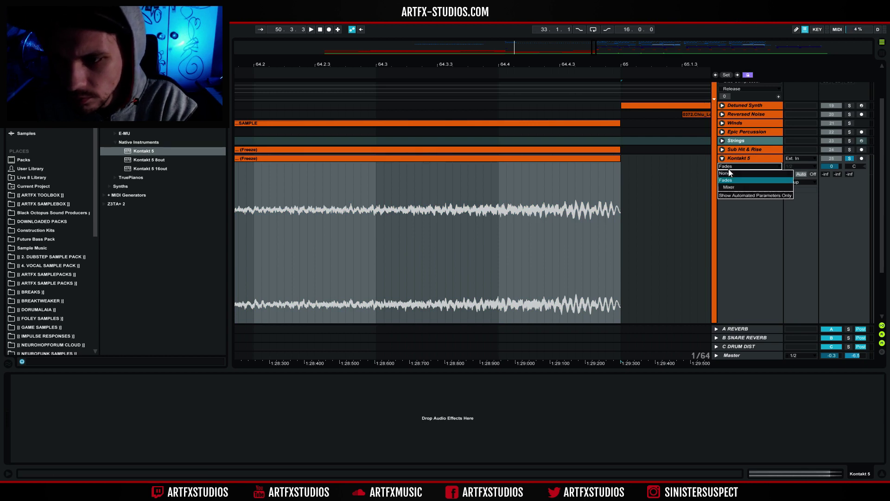
click(727, 182)
drag(619, 164, 614, 165)
Add a fade-in about two bars long at the start of the Kontakt 5 clip.
key(minus)
key(minus)
key(minus)
key(minus)
key(minus)
key(minus)
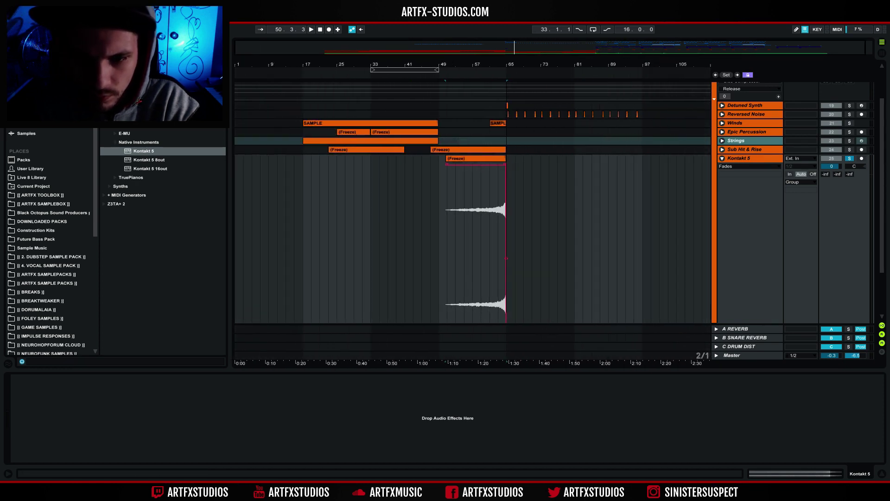
mouse_move(444, 163)
mouse_down()
mouse_move(461, 163)
mouse_move(453, 165)
mouse_up()
click(441, 165)
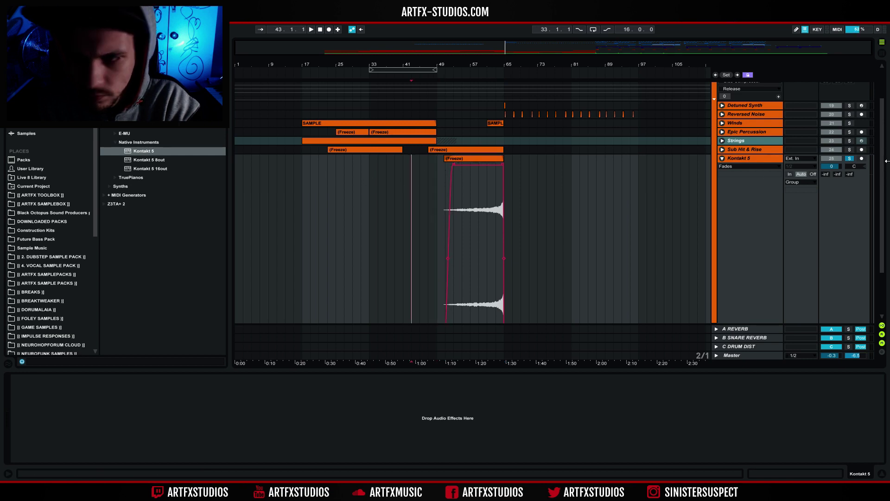
Unsolo the Kontakt 5 track and raise its clip gain to 9.56 dB.
click(850, 159)
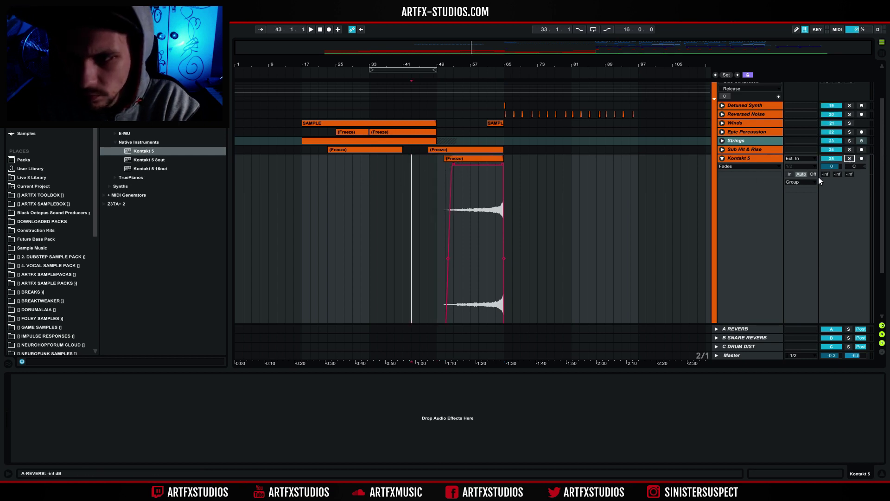
double_click(488, 158)
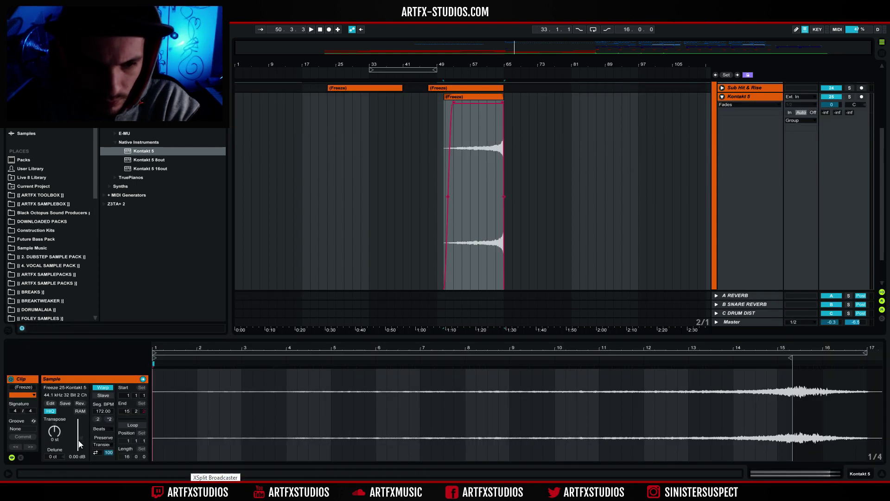
drag(80, 437, 80, 429)
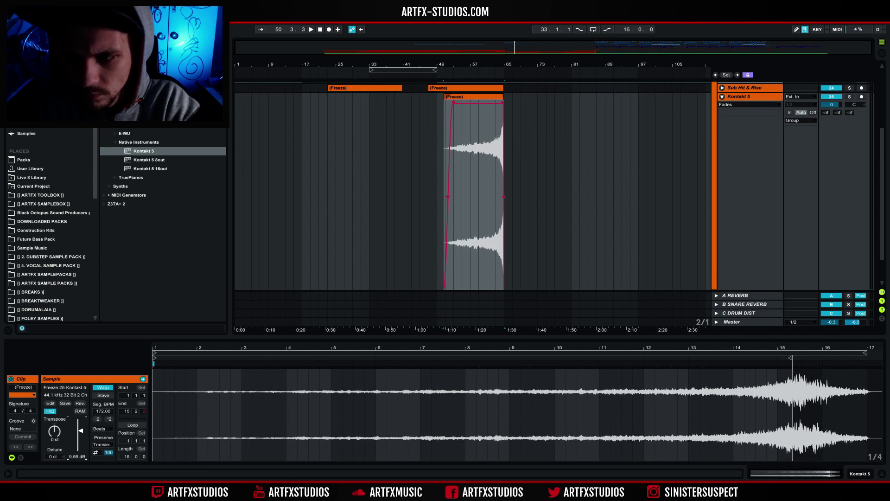
Play the build-up with the full mix and delete the Fill track's hits from bar 49 to bar 65 in the DRUMS group.
click(441, 115)
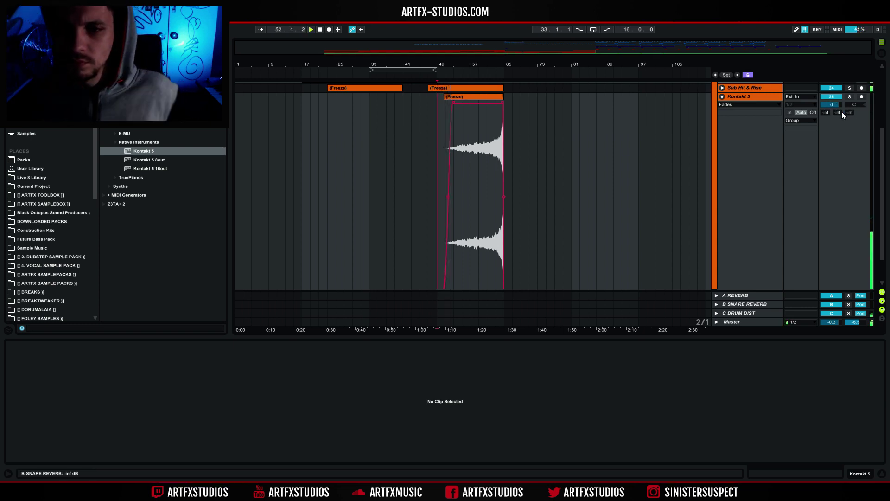
scroll(753, 166, up, 5)
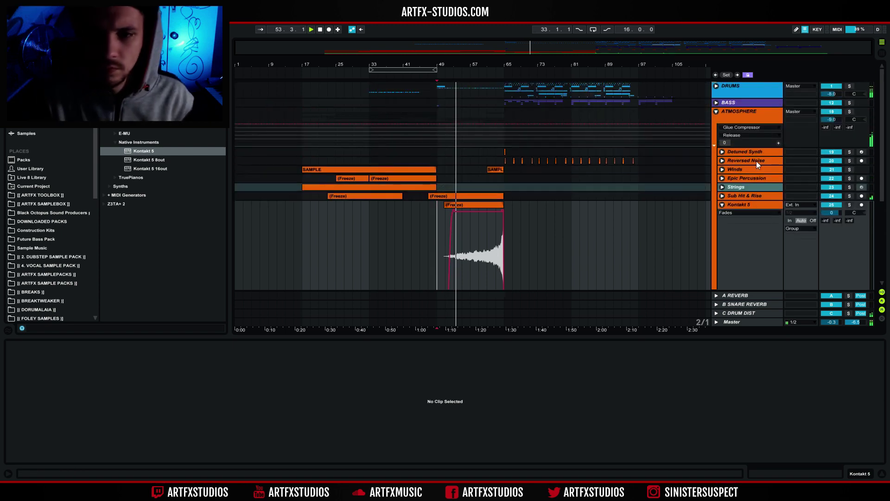
click(716, 86)
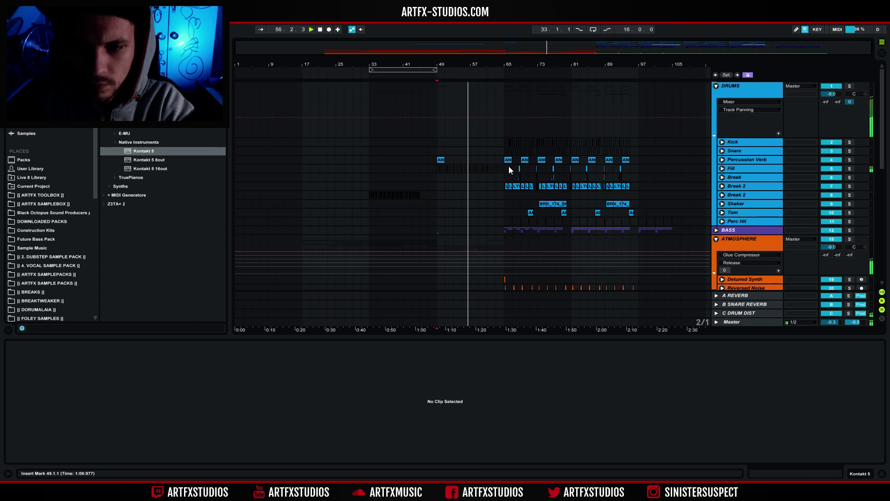
drag(499, 171, 438, 172)
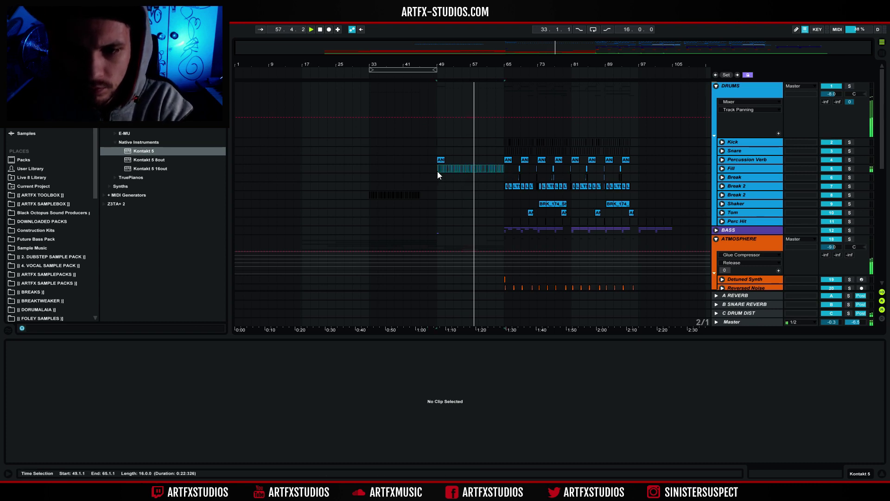
key(Delete)
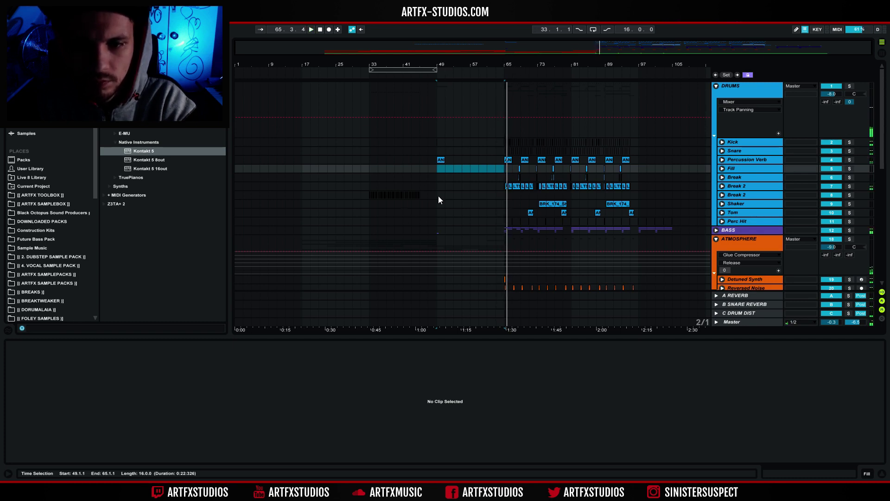
click(433, 169)
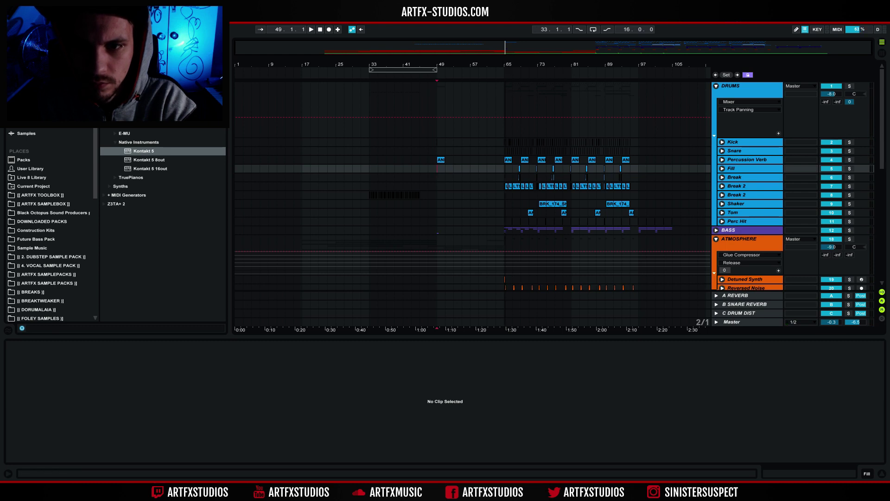
Try moving the Kontakt 5 clip one beat earlier to end at 64.4.1, and listen to the transition.
scroll(514, 80, up, 5)
scroll(513, 151, down, 5)
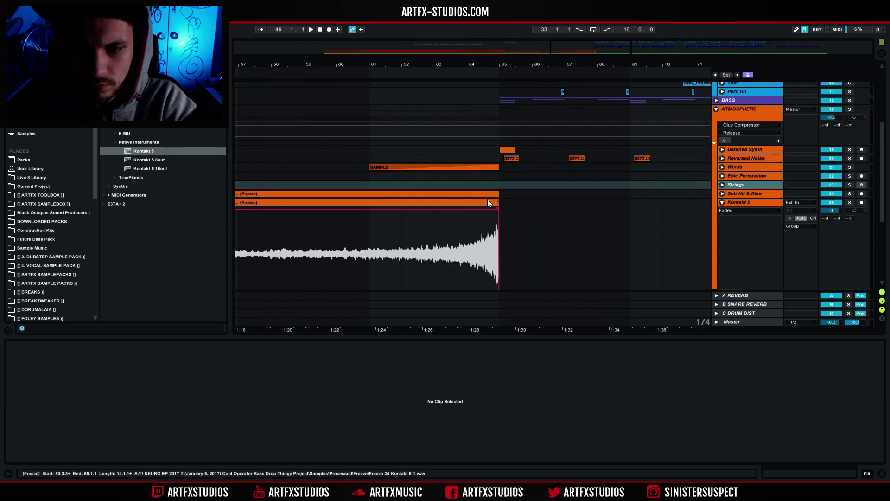
mouse_move(488, 205)
mouse_down()
mouse_move(473, 204)
mouse_move(480, 204)
mouse_up()
click(469, 244)
key(space)
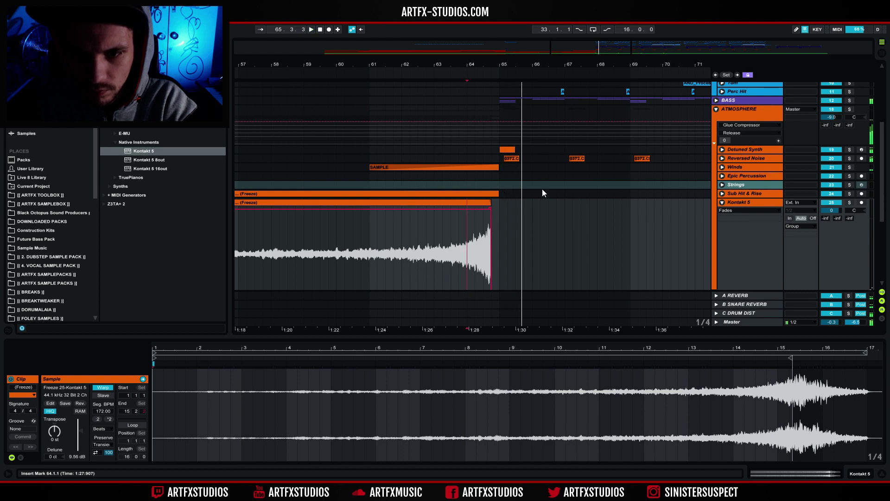
Try moving the Winds sample before bar 65 one beat earlier, and play it from bar 61.
click(722, 167)
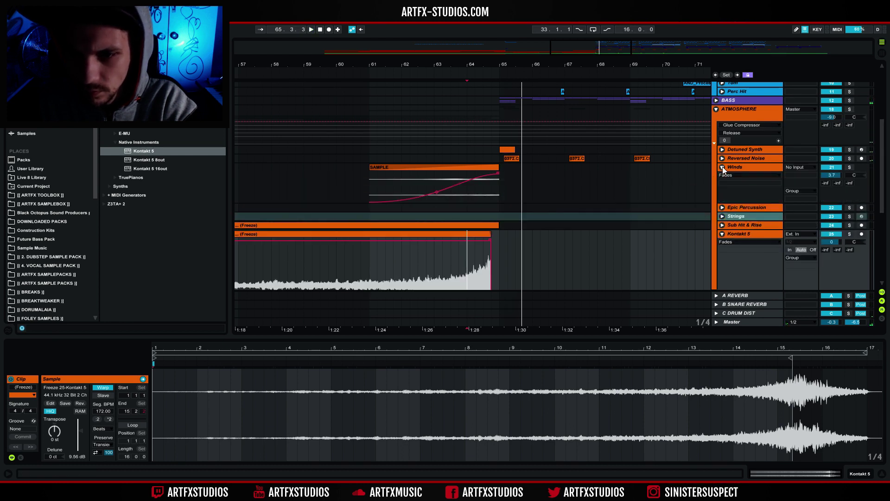
click(487, 169)
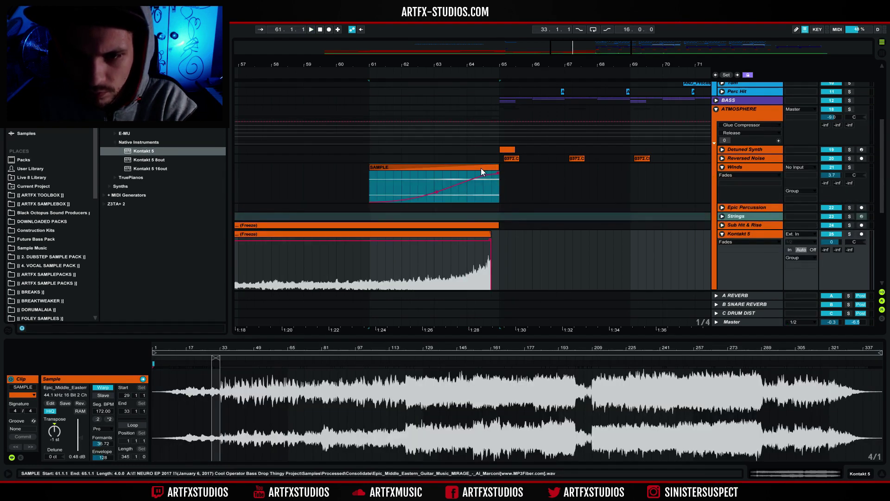
drag(480, 168, 477, 168)
click(369, 177)
key(space)
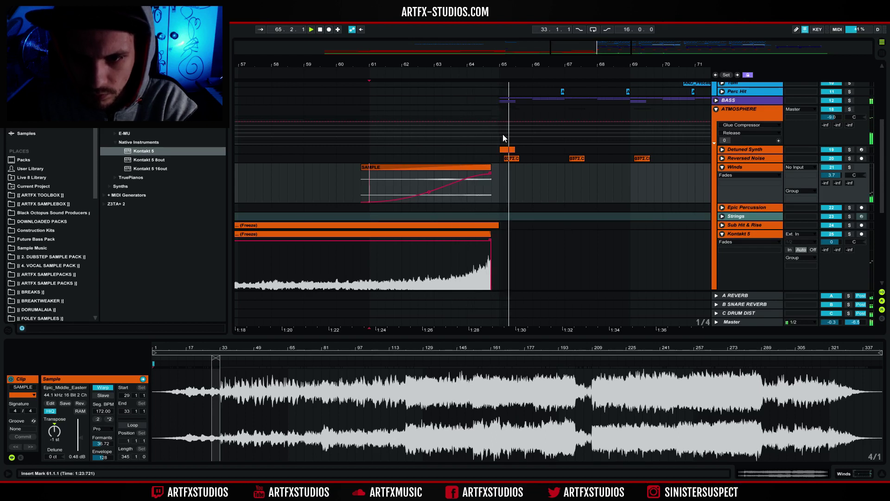
key(space)
drag(483, 166, 491, 167)
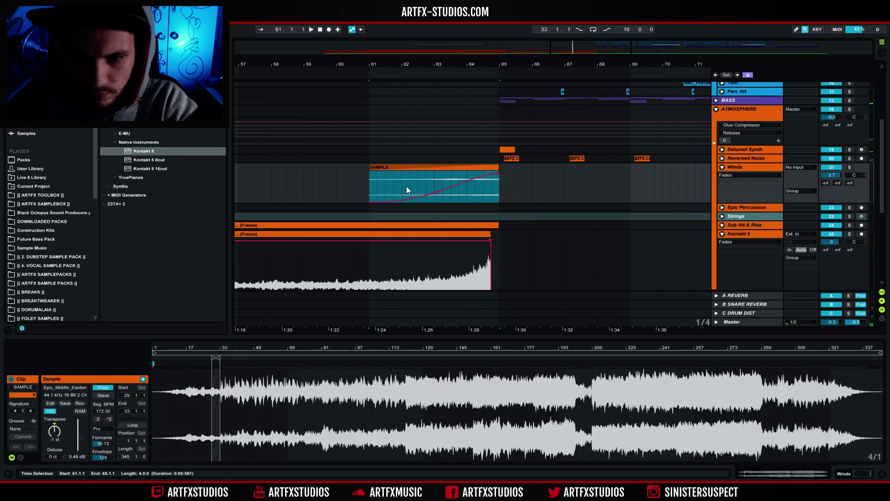
Restore the Kontakt 5 clip's start to 50.3.3 and trim its end to 64.4.1.
click(486, 236)
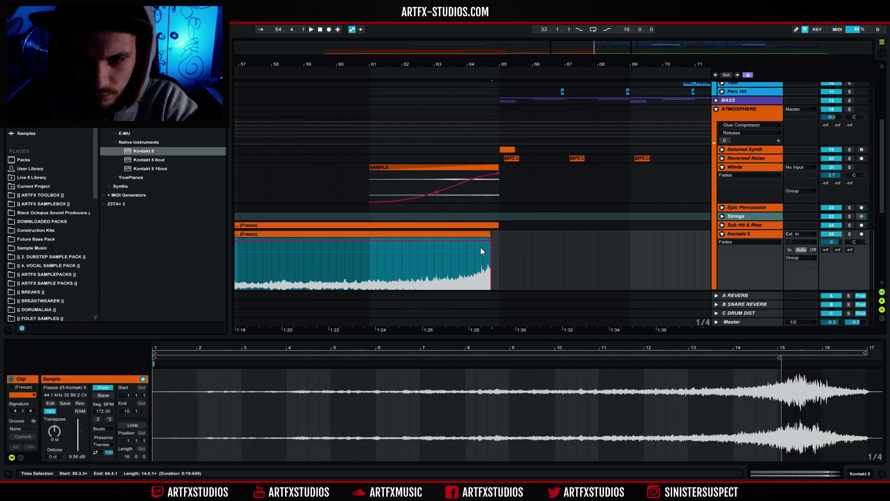
Trim the end of the Winds sample before bar 65 to 64.4.1 and play the build-up from bar 61.
click(463, 254)
key(space)
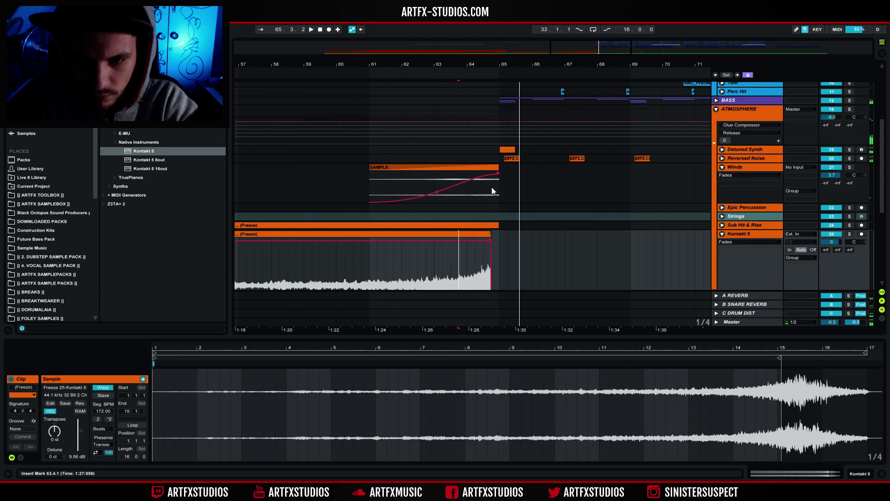
drag(492, 190, 499, 188)
key(space)
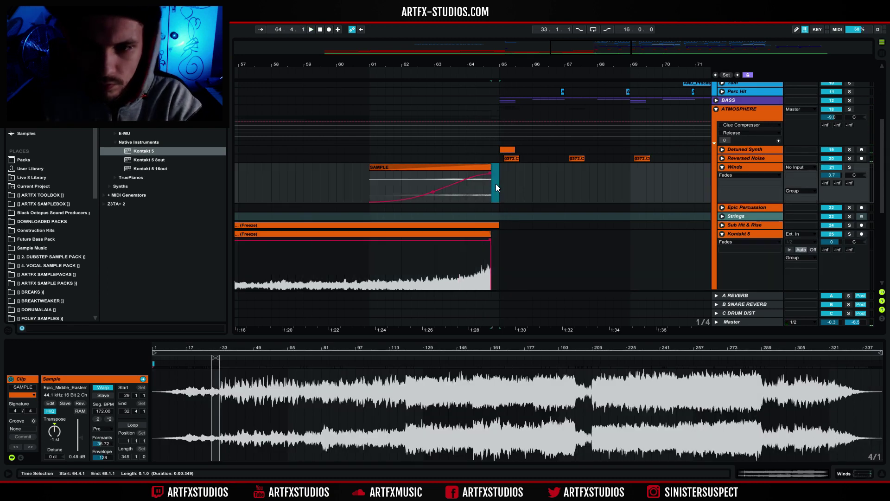
click(368, 179)
key(space)
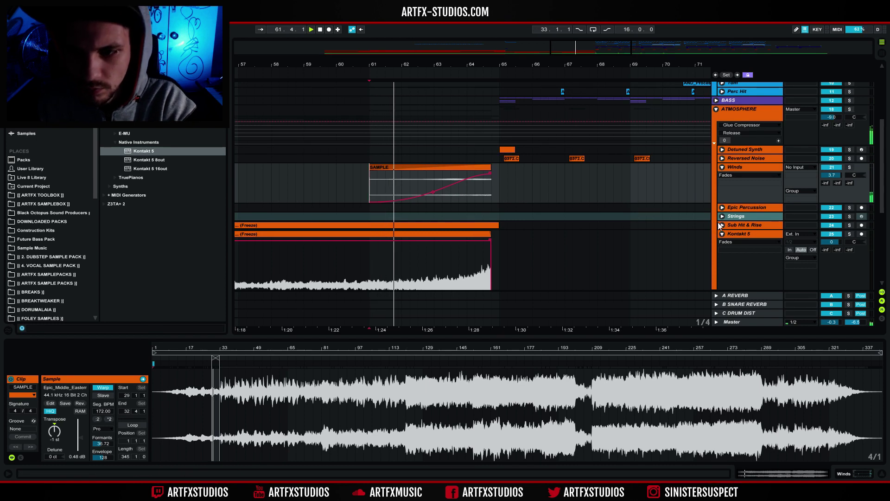
Trim the Sub Hit & Rise clip's end to 64.4.1, and collapse the Sub Hit & Rise and Kontakt 5 tracks.
click(721, 225)
drag(498, 239, 491, 238)
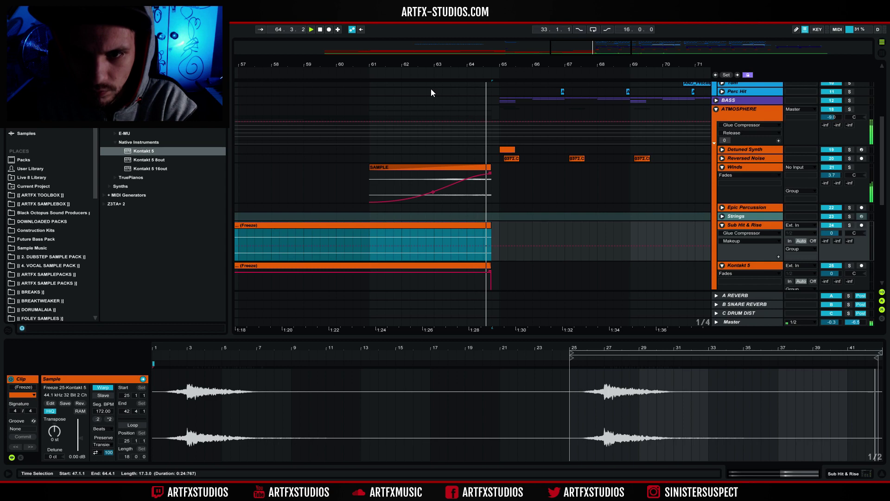
click(722, 226)
click(723, 234)
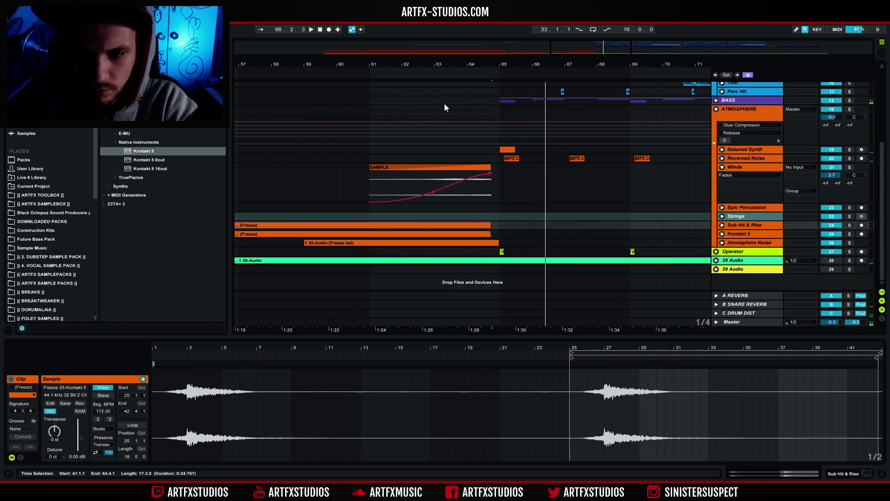
Trim the ends of the Winds sample and the Atmosphere Noise clip before the drop to 64.3.1.
drag(413, 68, 468, 93)
drag(539, 166, 524, 165)
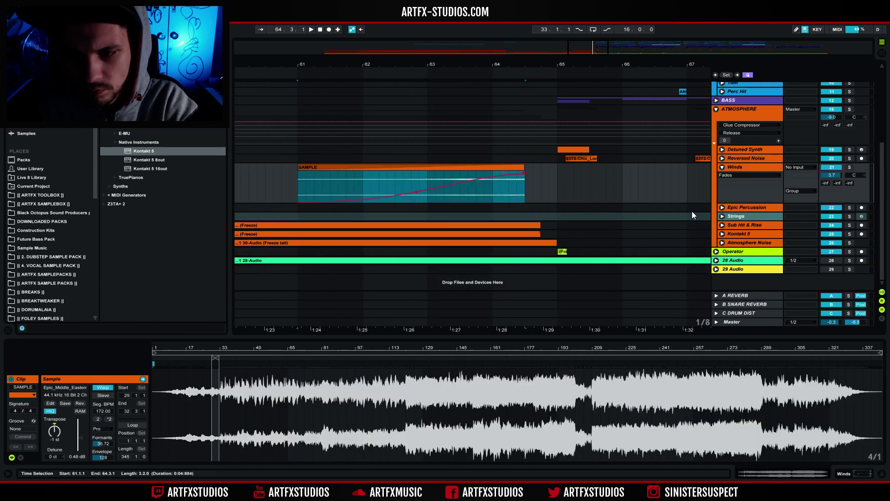
click(722, 242)
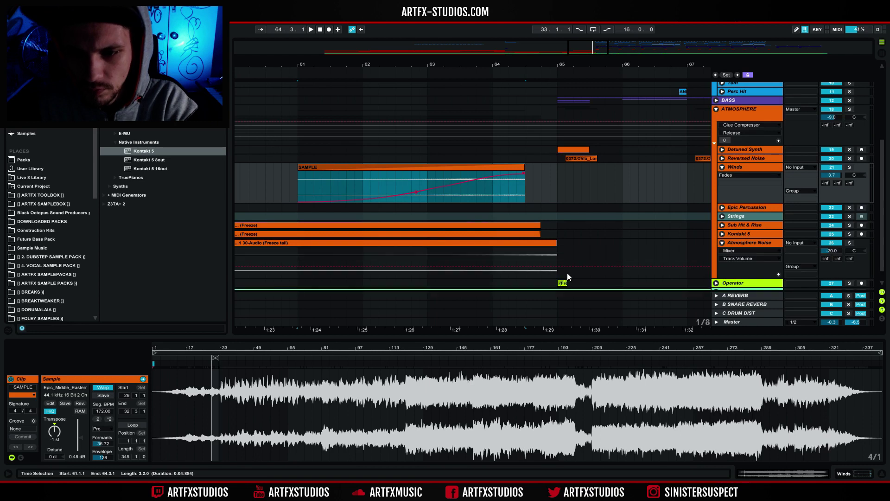
drag(554, 240, 525, 241)
Trim the ends of the Kontakt 5 and Sub Hit & Rise clips to 64.3.1 and play the transition from bar 63.
click(722, 234)
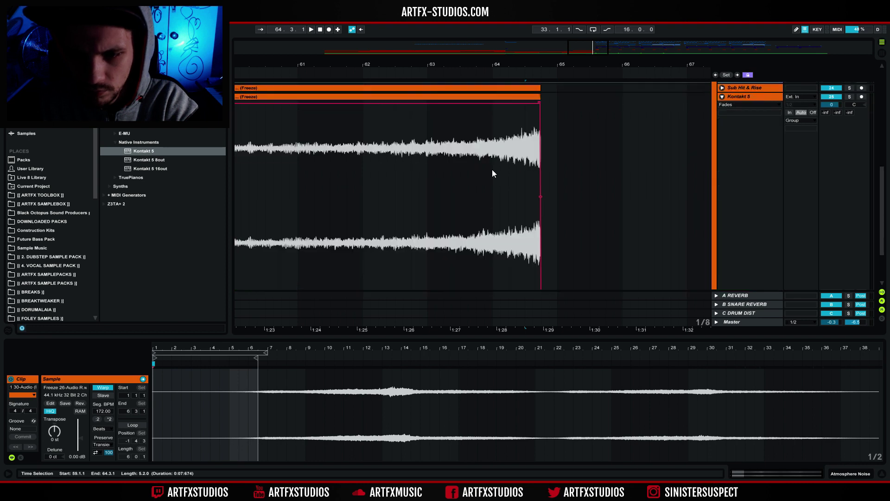
drag(538, 94, 524, 89)
click(722, 88)
click(431, 101)
key(space)
click(837, 474)
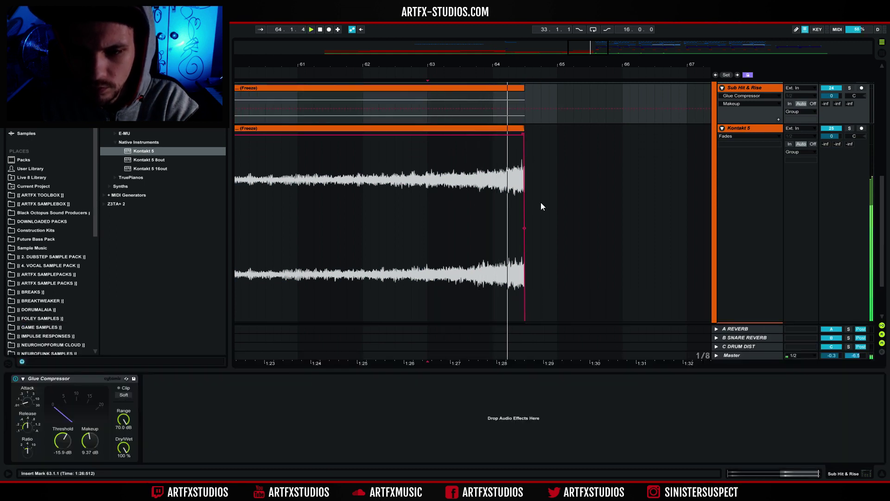
Extend the Kontakt 5 clip's end to 65.1.1, and move the clip two beats earlier to end at 64.3.1, listening to the result.
drag(466, 57, 465, 28)
click(432, 130)
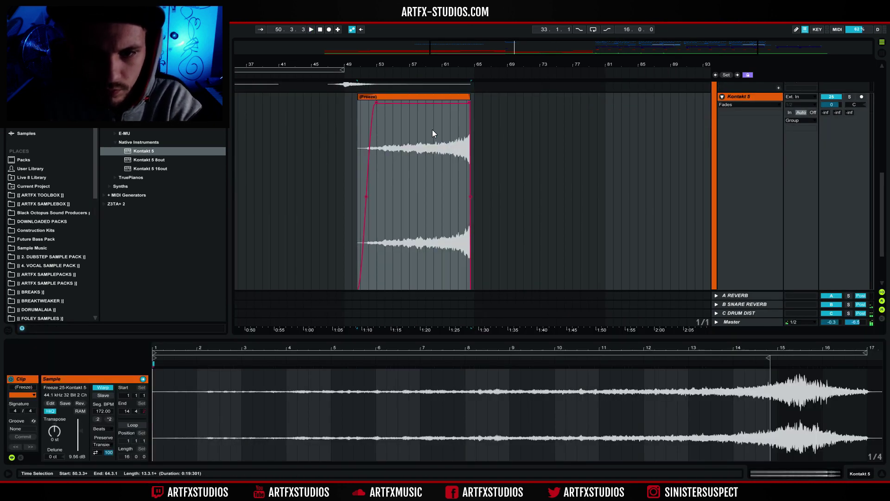
drag(470, 99, 477, 97)
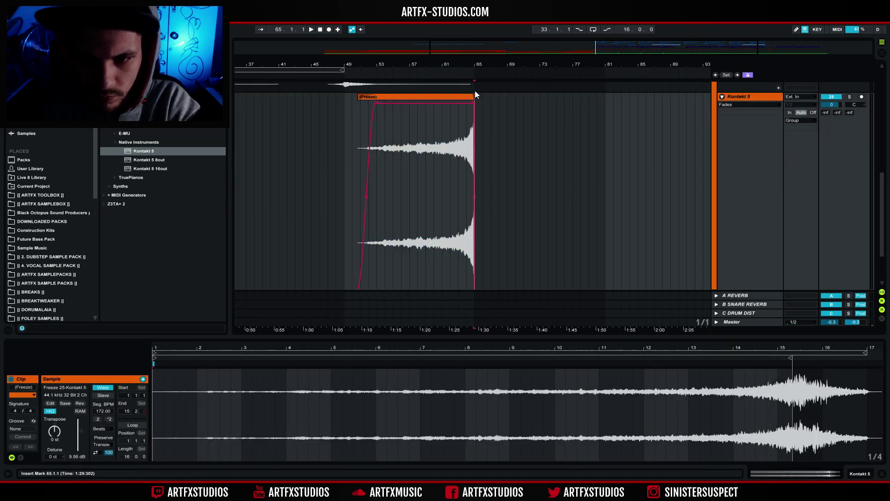
drag(465, 56, 509, 66)
drag(530, 98, 506, 96)
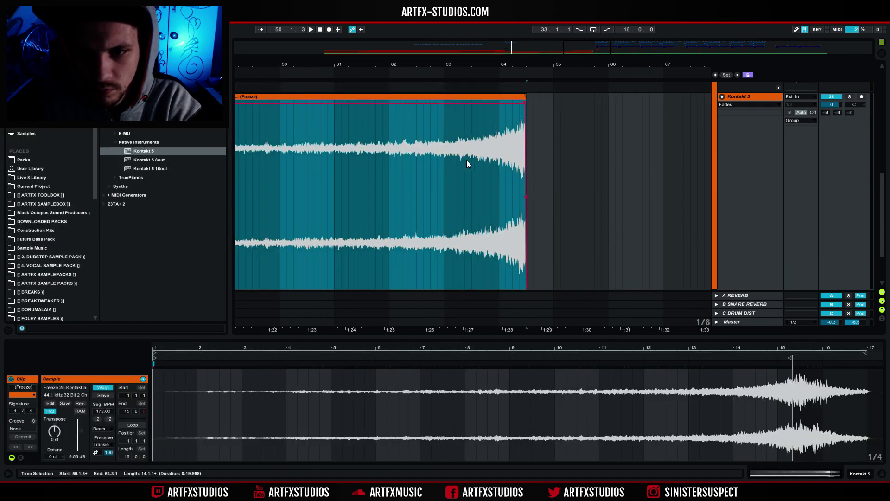
click(467, 160)
key(space)
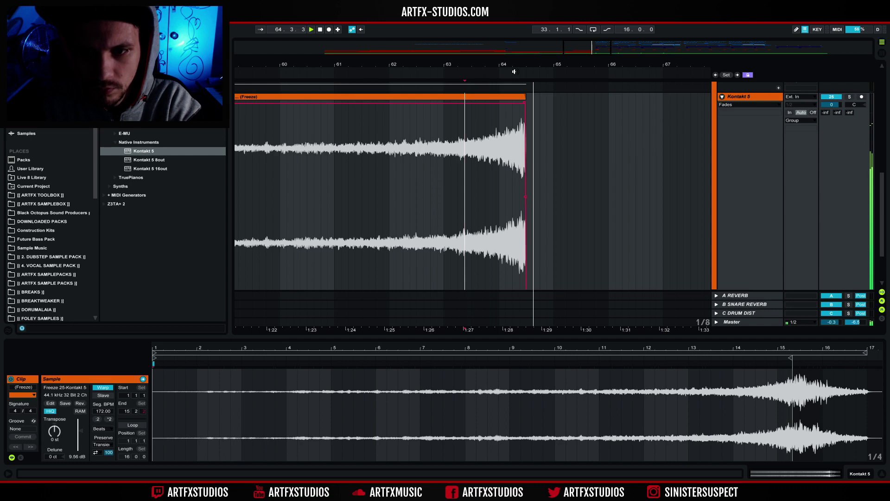
Move the Kontakt 5 clip one beat later, trim its end back to 64.3.1, and play it from 64.1.3.
drag(519, 65, 518, 77)
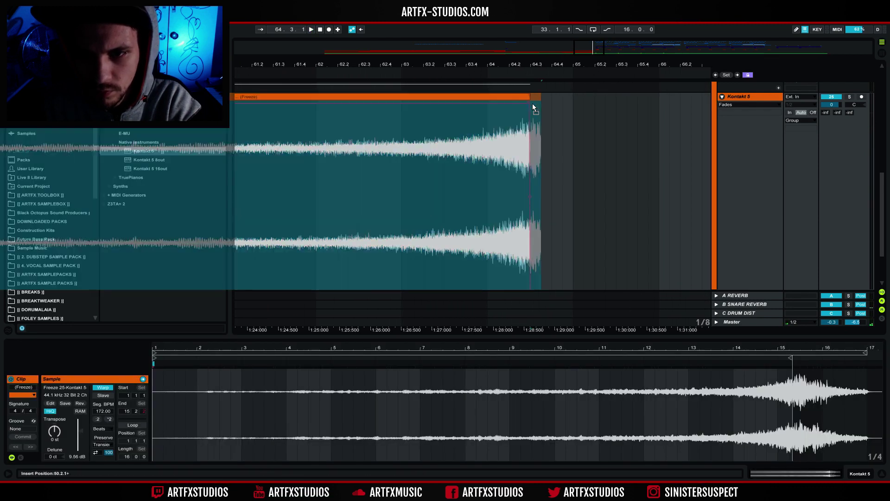
drag(532, 104, 538, 104)
mouse_move(539, 104)
mouse_down()
mouse_move(552, 96)
mouse_move(530, 102)
mouse_up()
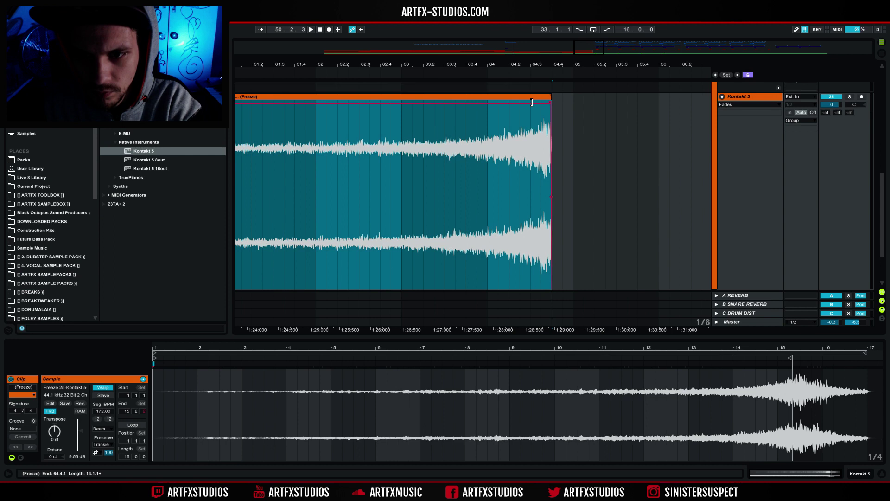
click(498, 117)
key(space)
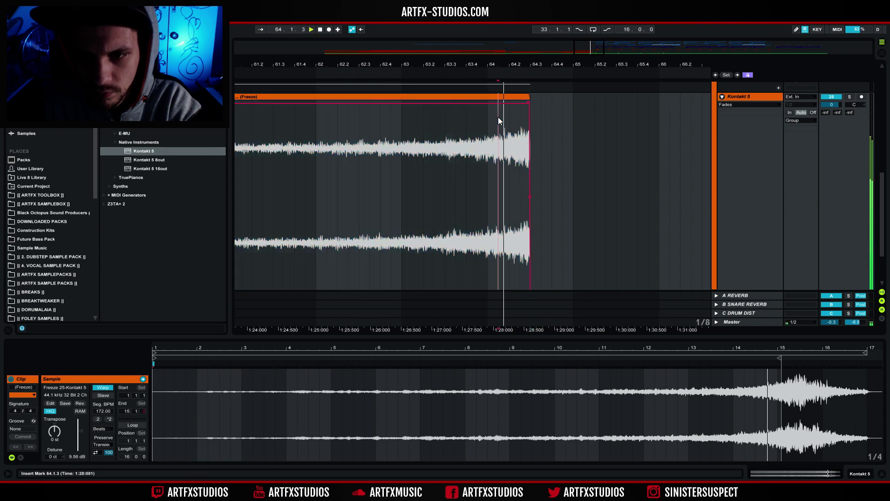
Collapse the Kontakt 5, Sub Hit & Rise, Atmosphere Noise and Winds tracks, and the ATMOSPHERE and DRUMS groups.
drag(523, 65, 550, 91)
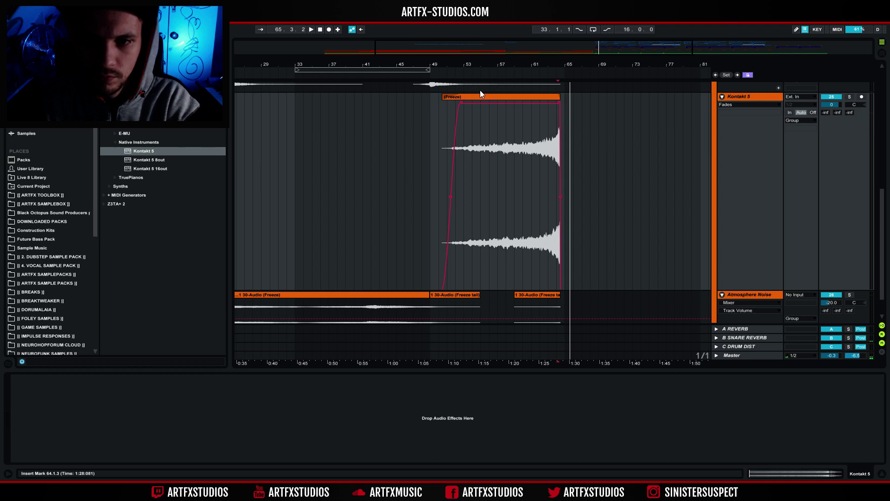
click(480, 96)
scroll(479, 139, up, 5)
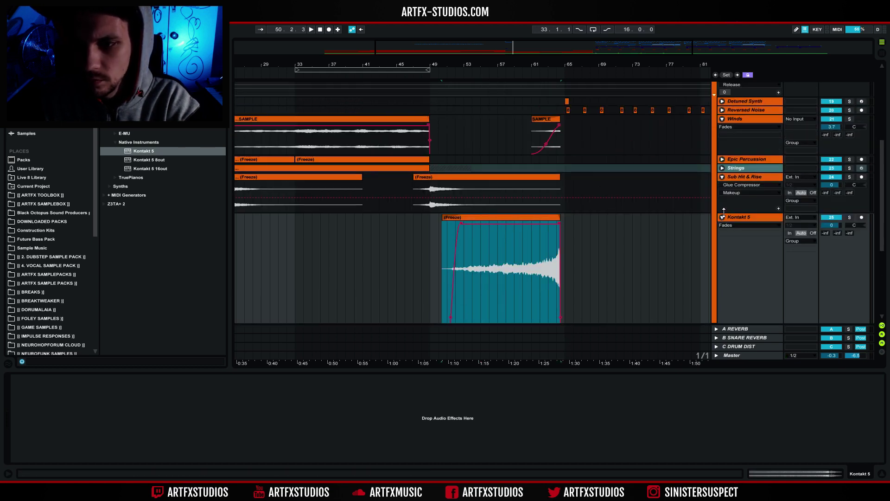
click(722, 217)
click(722, 177)
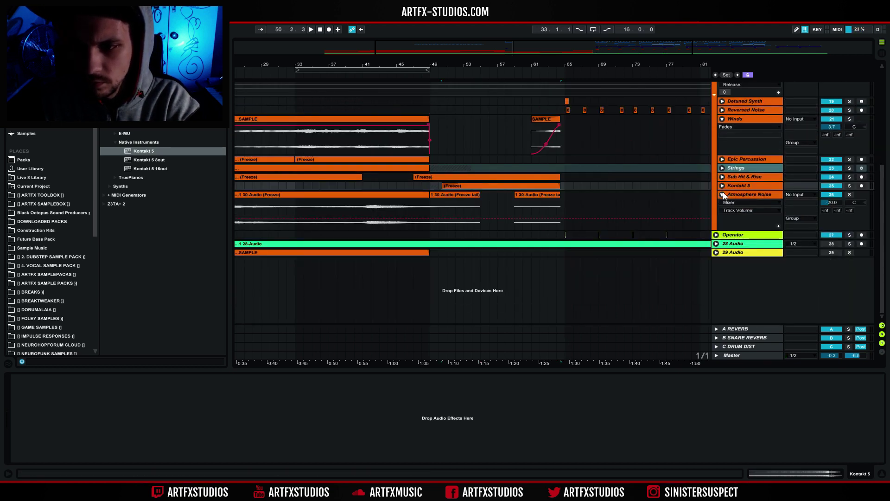
click(722, 194)
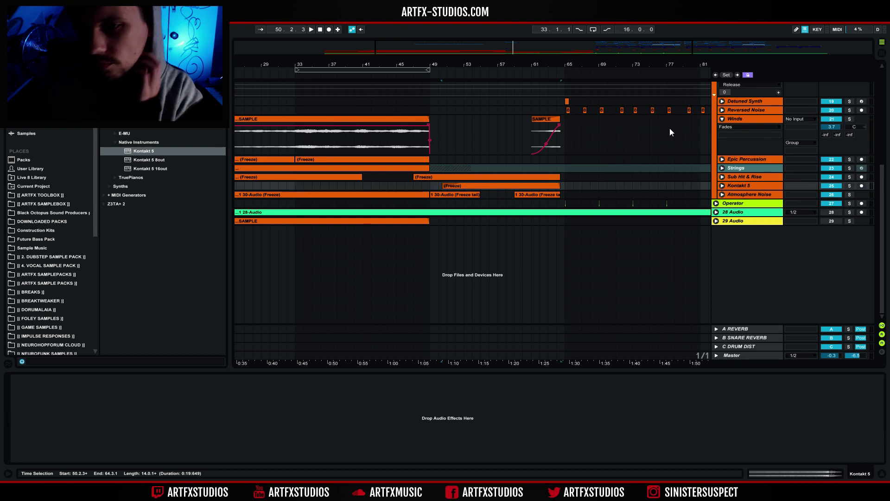
click(723, 119)
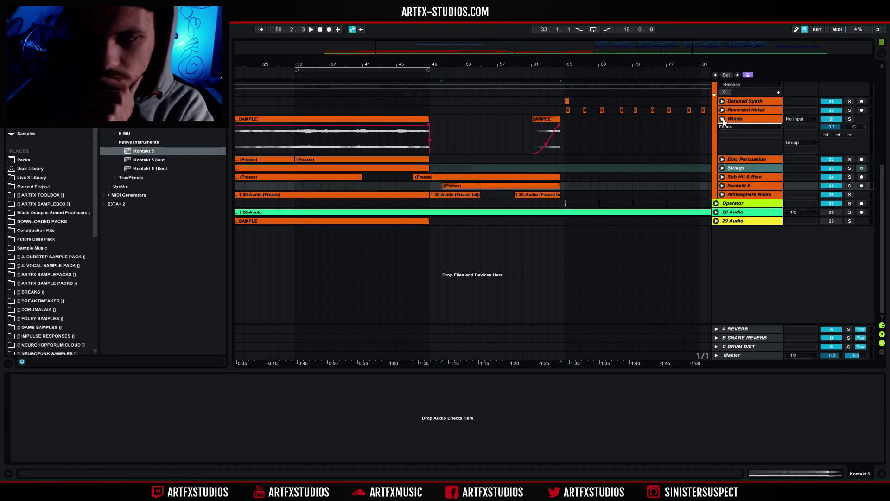
scroll(723, 118, up, 5)
click(717, 173)
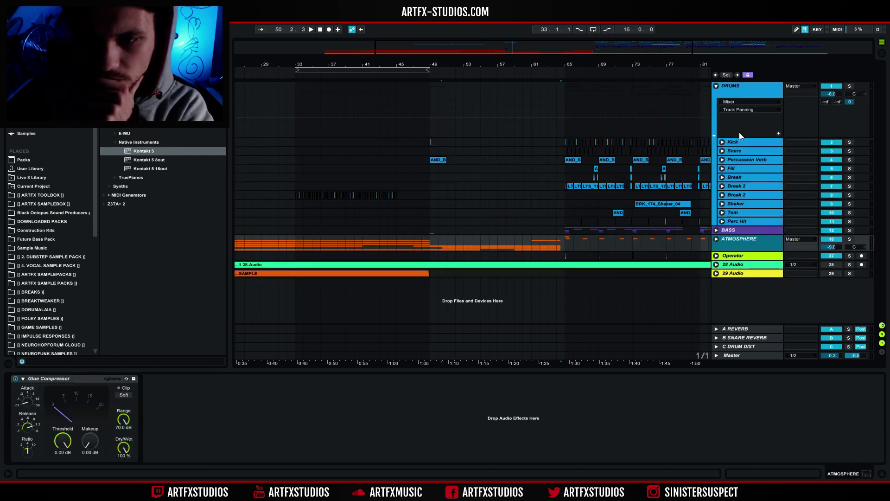
click(716, 86)
Play the arrangement from the start of the intro at bar 17.
click(430, 90)
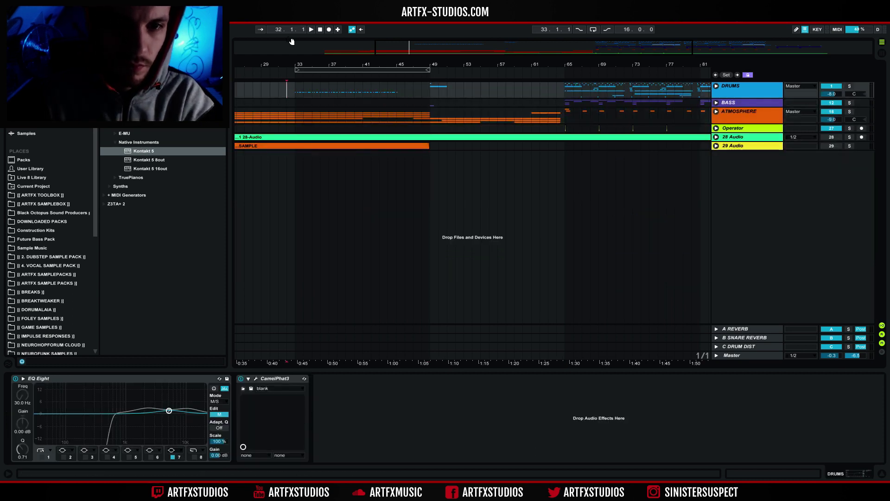
key(minus)
click(305, 91)
key(space)
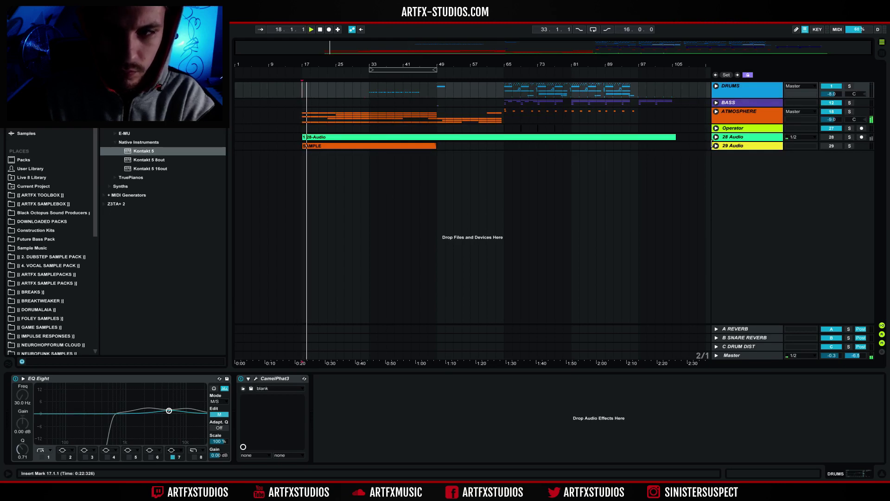
Expand the ATMOSPHERE group and its Atmosphere Noise track, and raise that track's volume to -17.8 dB.
click(716, 111)
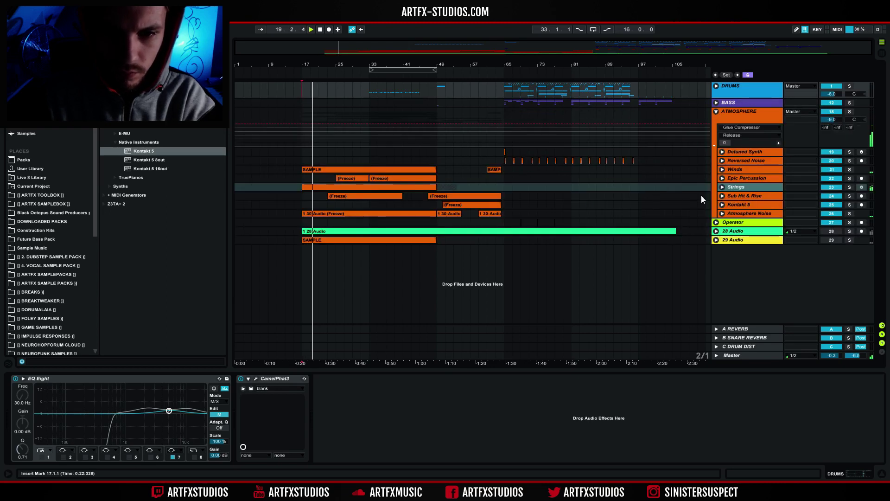
click(722, 214)
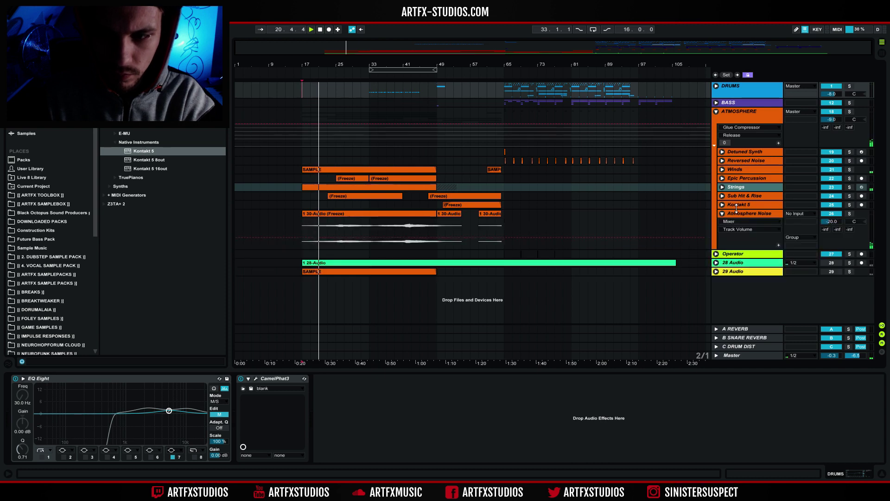
click(832, 222)
drag(834, 227, 834, 217)
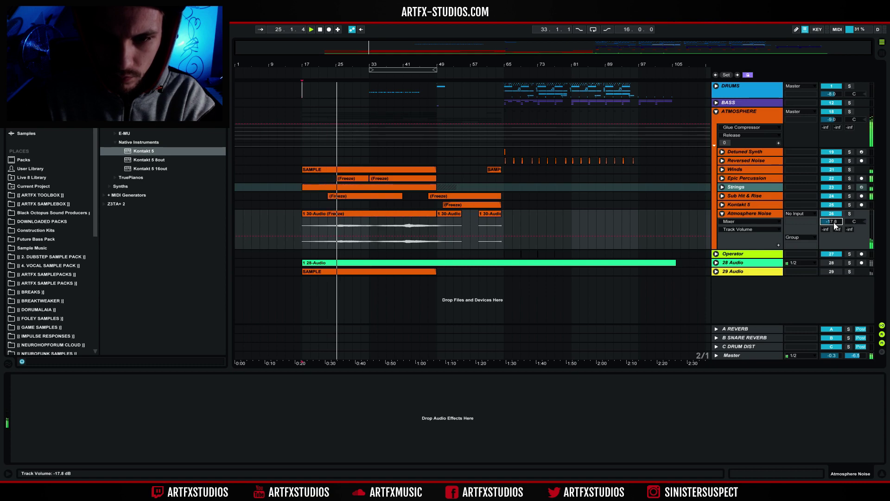
Expand the Sub Hit & Rise track, play its first clip from bar 23, and show the track's fades.
click(736, 195)
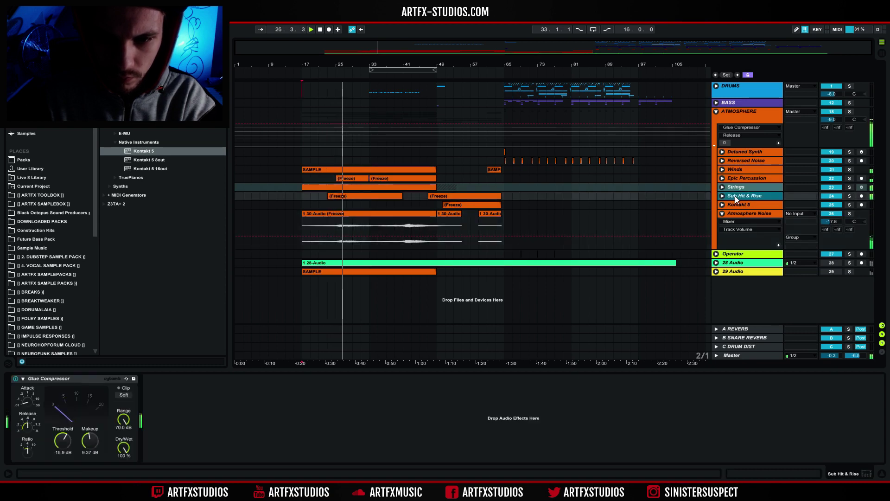
click(722, 195)
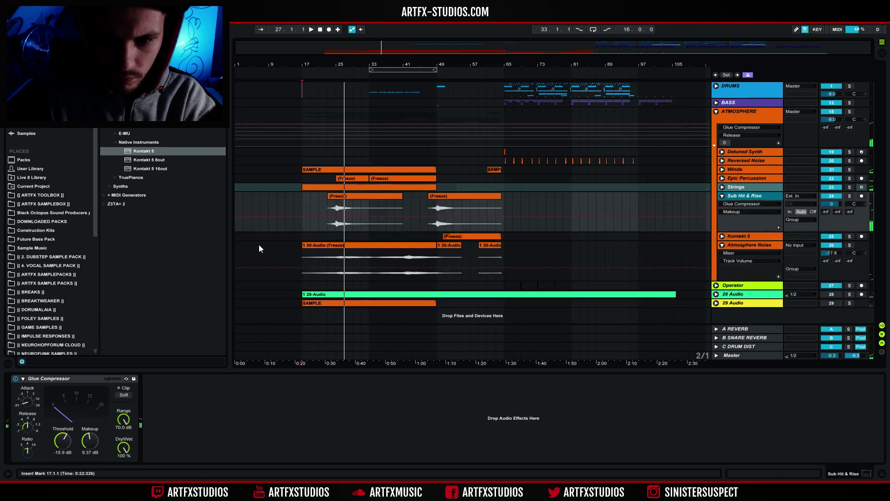
click(328, 206)
key(space)
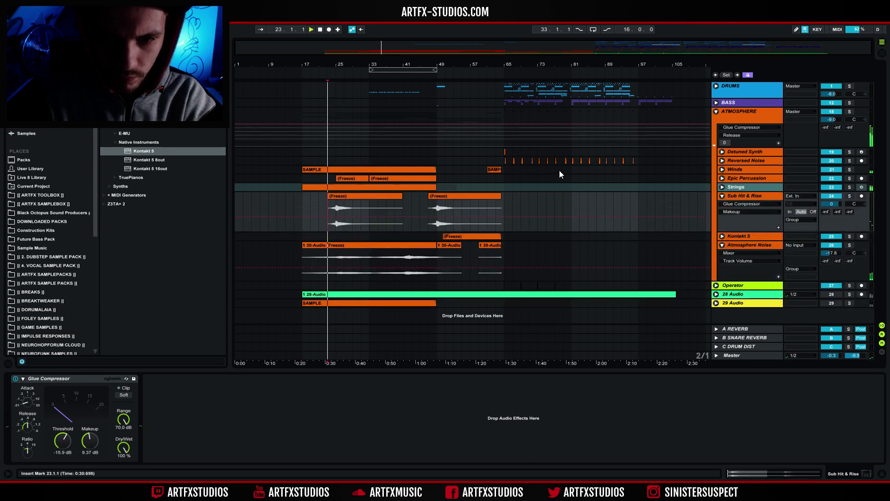
click(739, 203)
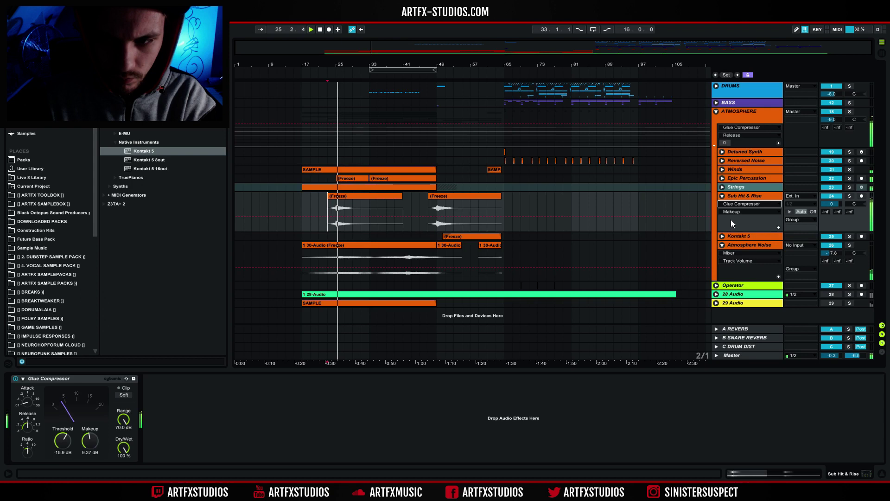
click(731, 218)
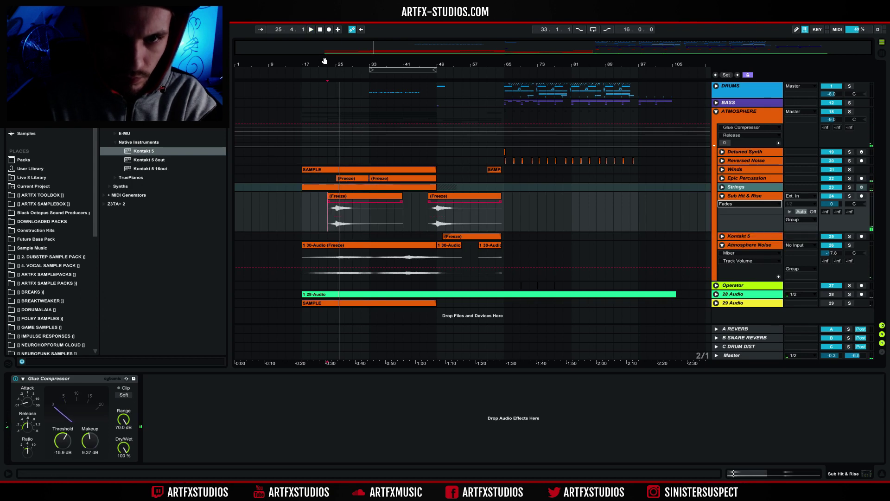
Trim the start of the first Sub Hit & Rise clip to 24.3.1 and split the clip at 25.1.1.
key(plus)
drag(336, 64, 358, 65)
drag(321, 199, 371, 202)
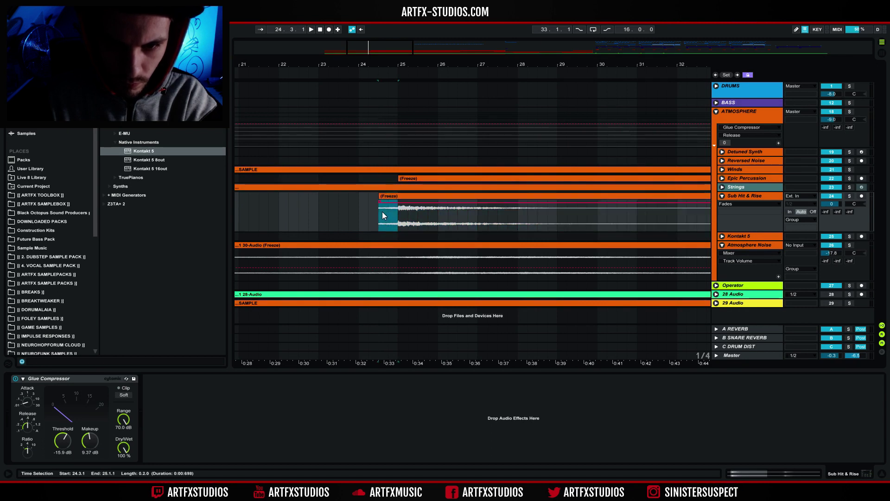
key(ctrl+e)
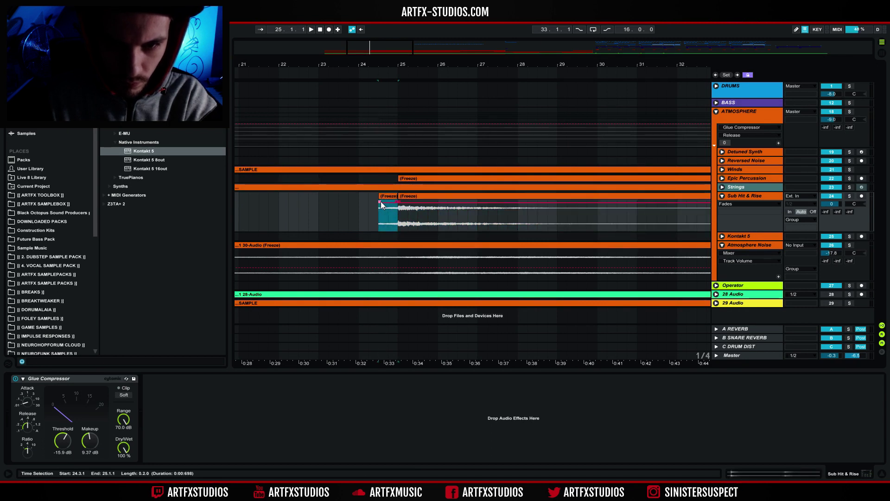
Shape a steep, late-rising fade-in over the Sub Hit & Rise section from 24.3.1 to 25.1.1 and play it.
drag(381, 201, 404, 220)
key(space)
key(space)
key(space)
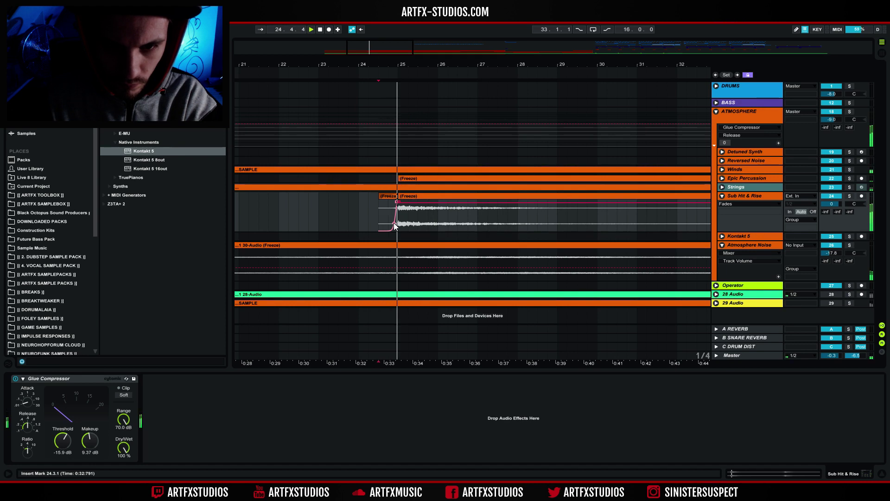
Collapse the Sub Hit & Rise and Atmosphere Noise tracks and open the Sub Hit & Rise clip that starts at bar 25.
key(minus)
key(minus)
key(minus)
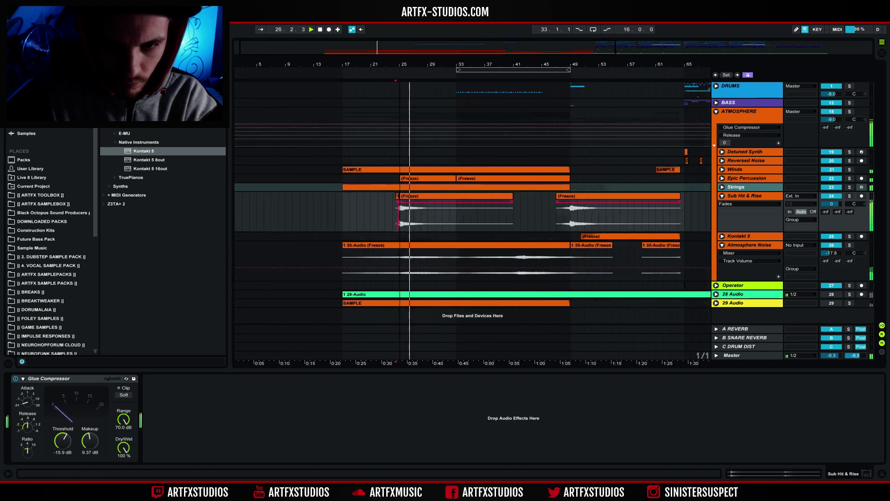
click(408, 199)
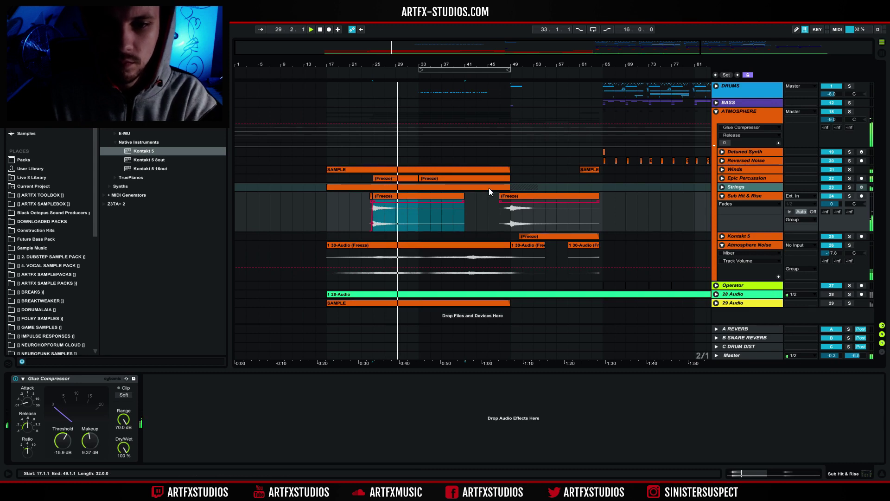
click(722, 195)
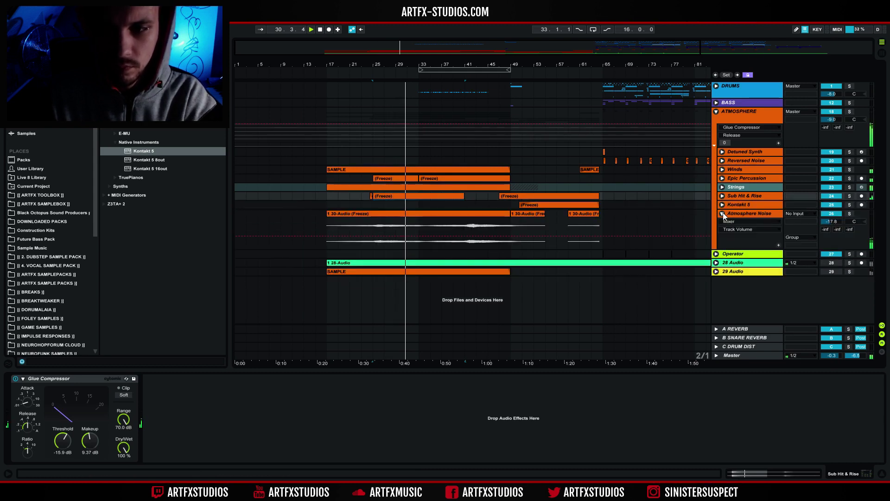
click(722, 212)
double_click(389, 195)
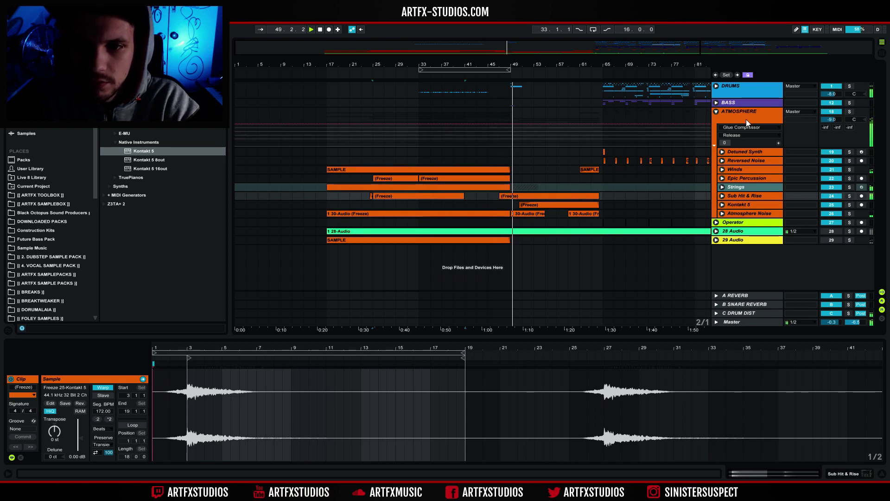
Play the arrangement from 49.1.1 and place the insert mark at 65.1.1, collapsing and re-expanding the ATMOSPHERE group.
click(513, 133)
key(space)
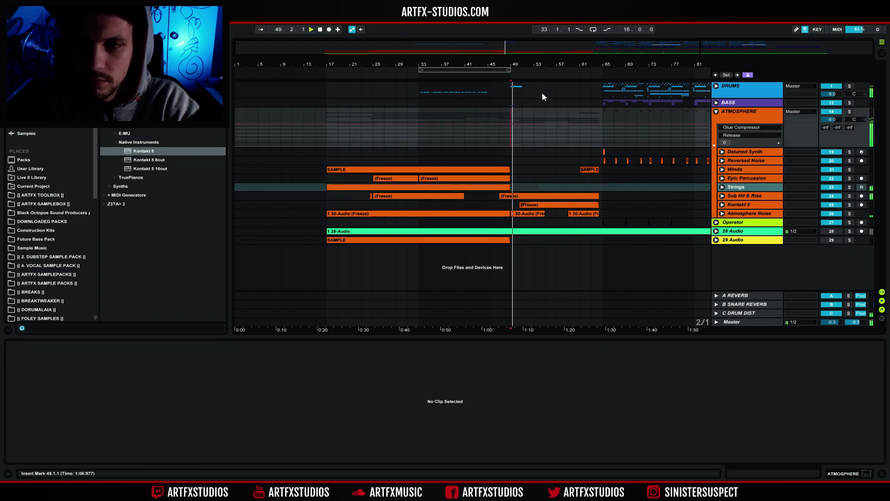
click(737, 115)
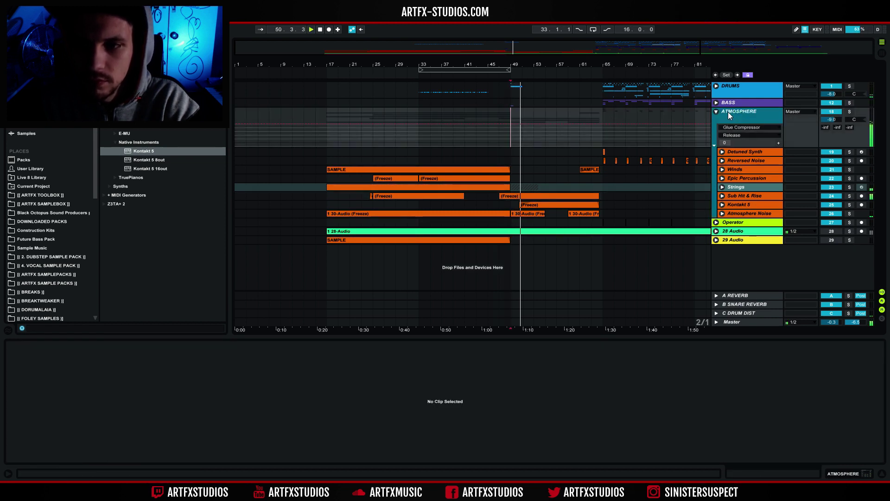
click(716, 112)
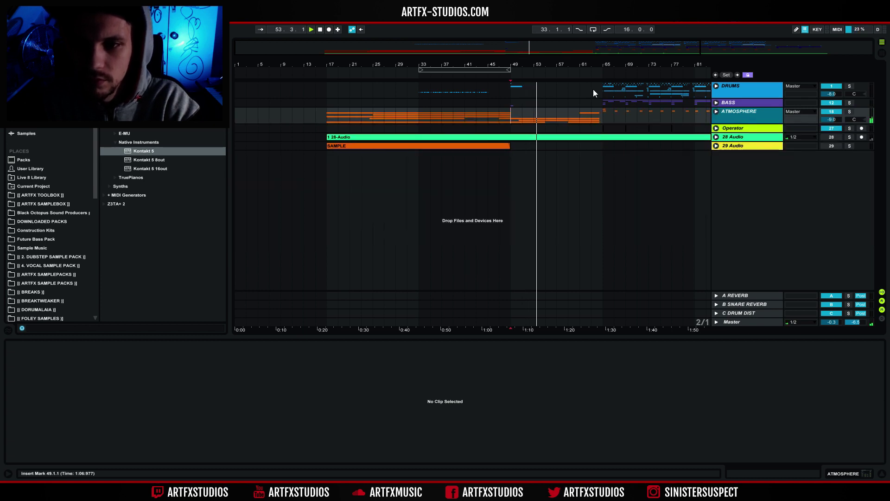
click(603, 102)
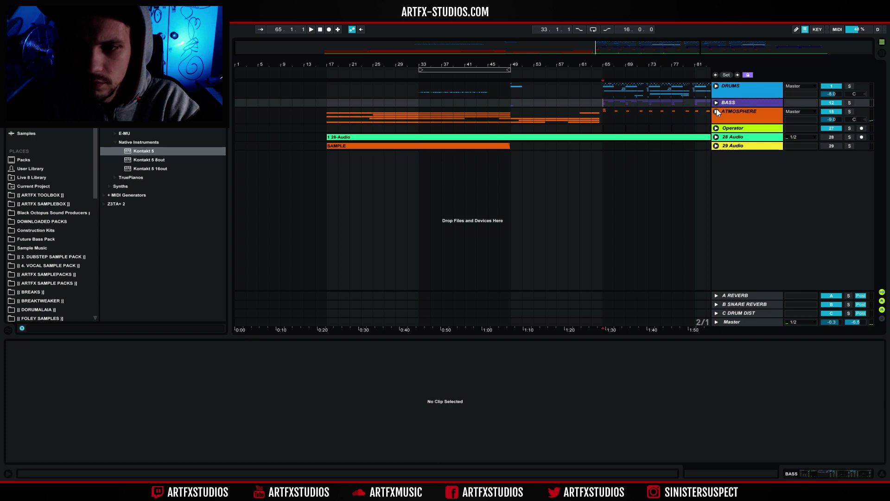
click(716, 111)
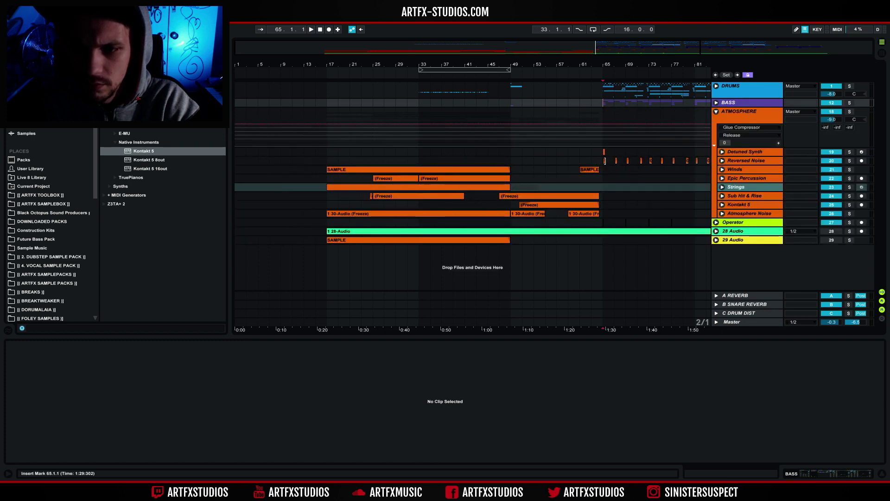
Try moving the first Reversed Noise clip from bar 65 to bar 49 and play the section.
drag(604, 161, 508, 161)
click(504, 158)
key(space)
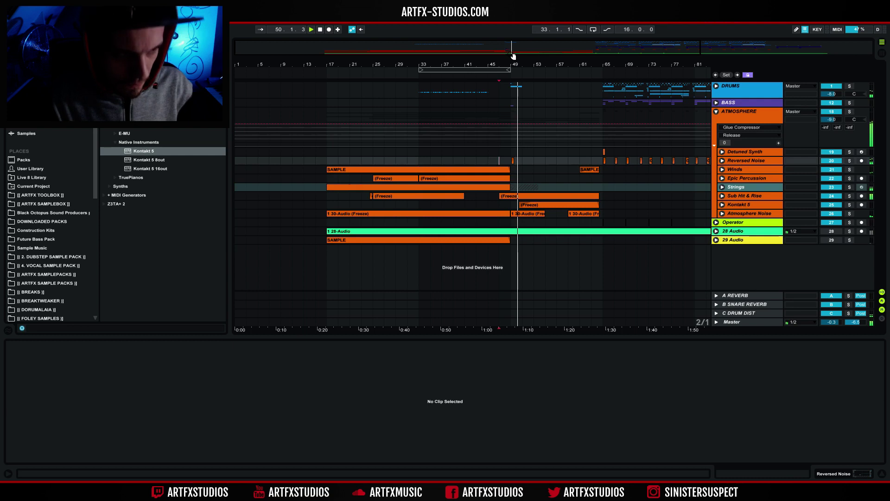
click(605, 160)
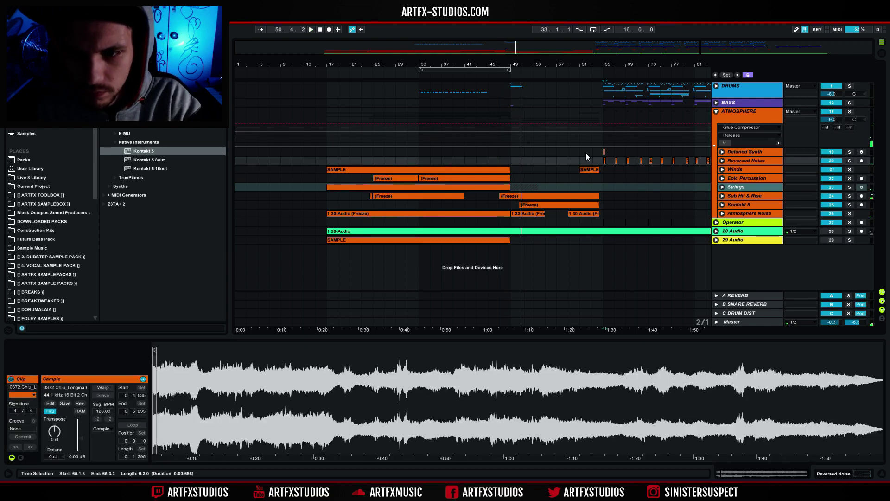
Copy the Detuned Synth clip at bar 65 to 49.1.1 on the same track and play it.
click(604, 152)
key(ctrl+c)
click(512, 152)
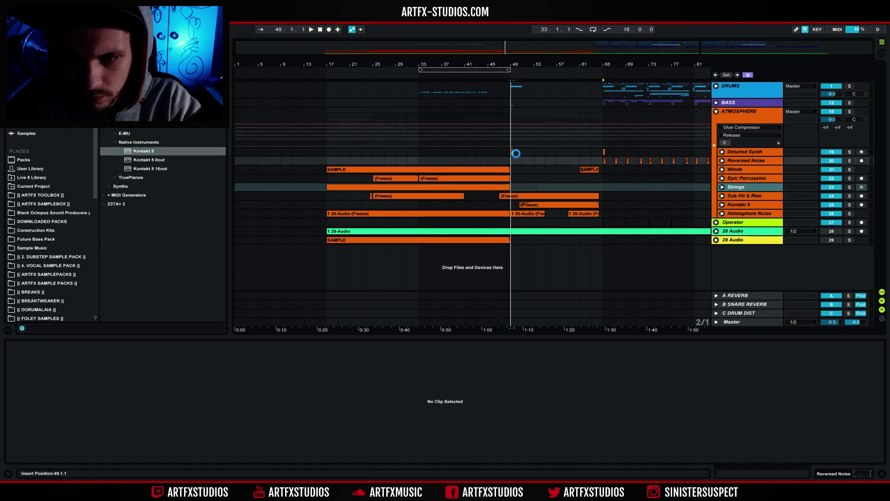
key(ctrl+v)
key(space)
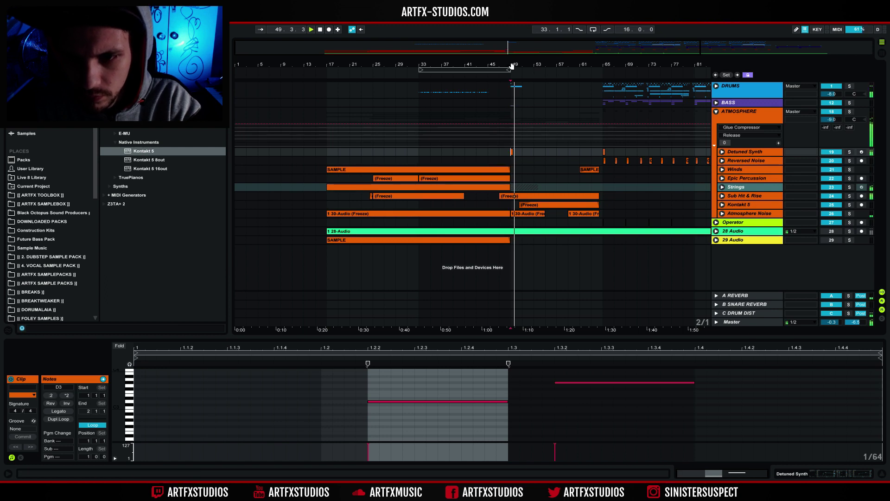
Copy the Detuned Synth clip from bar 49 to bar 50 and play from just before bar 49.
drag(514, 63, 513, 84)
key(space)
drag(505, 154, 530, 155)
click(485, 148)
key(space)
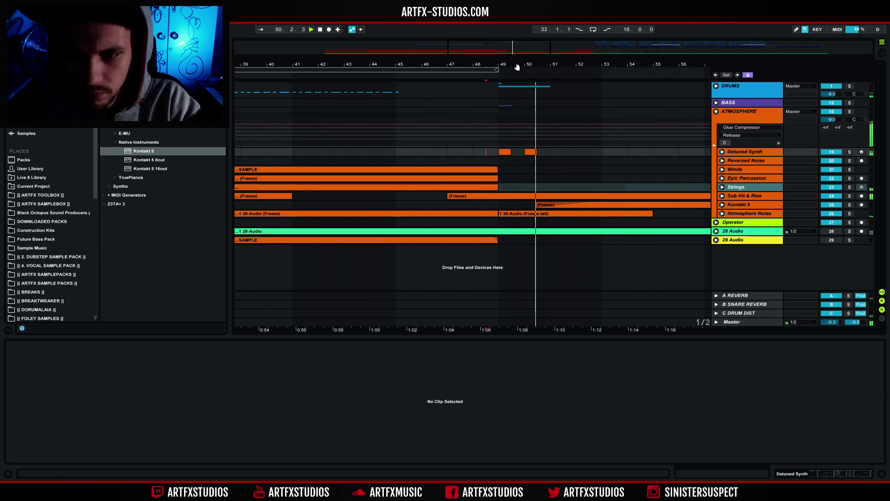
Duplicate the two-bar Detuned Synth pattern from bar 49 repeatedly up to bar 65 and play from bar 48.
key(space)
drag(552, 150, 498, 149)
key(ctrl+d)
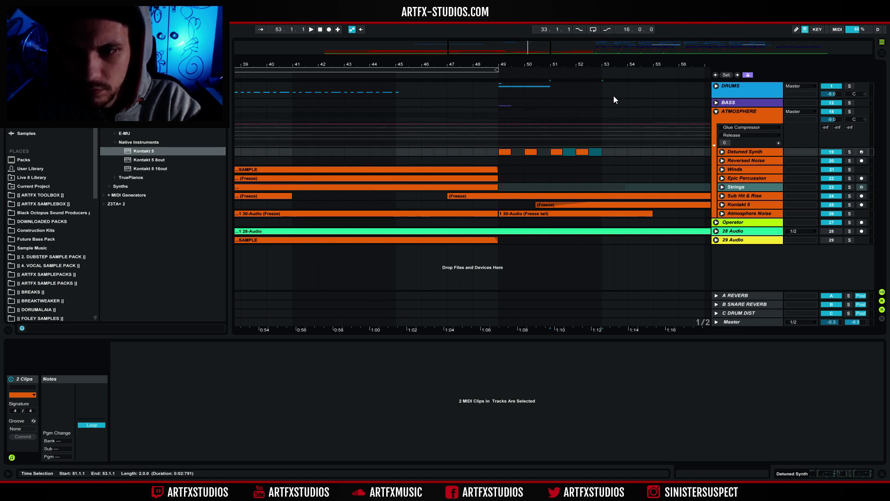
key(ctrl+d)
drag(588, 69, 488, 66)
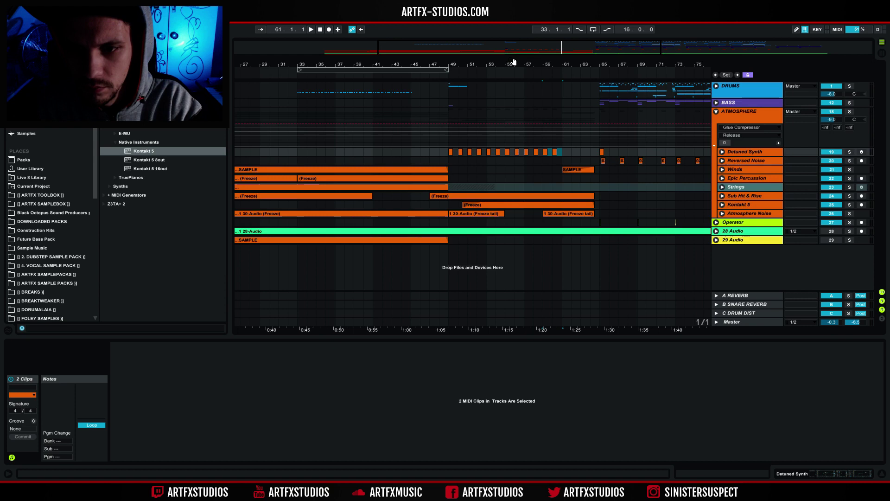
click(443, 151)
key(space)
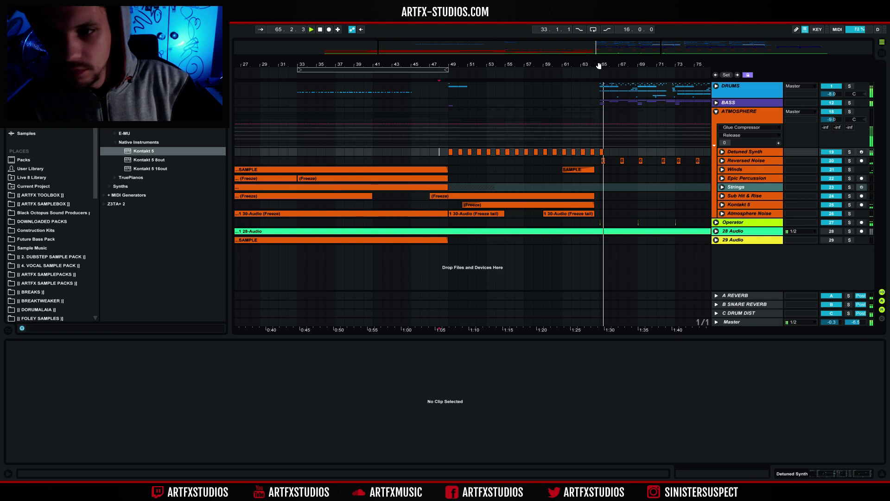
Delete the Detuned Synth clip at 64.1.1 and play the transition from there.
drag(607, 61, 506, 160)
click(509, 153)
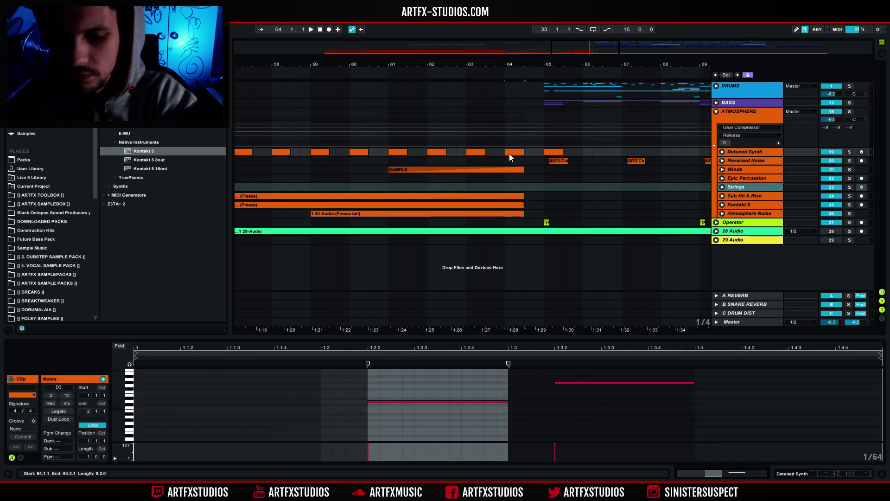
key(Delete)
click(502, 128)
key(space)
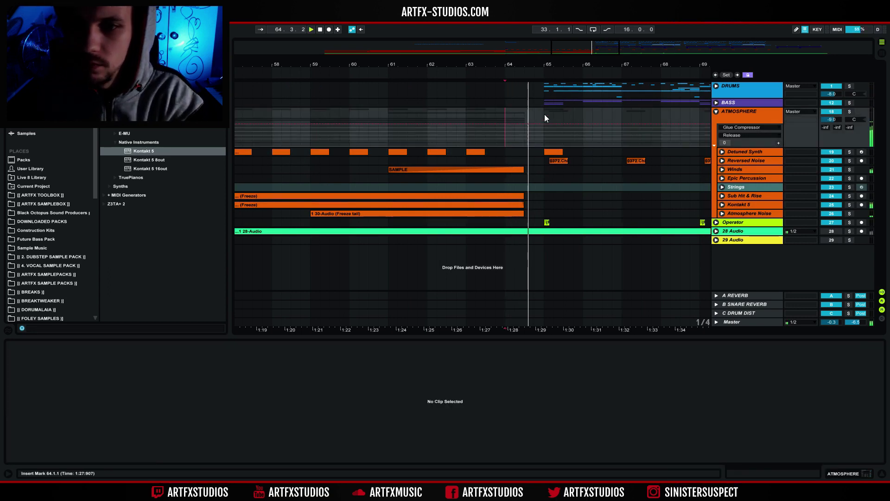
Set the insert mark to 65.1.1 and expand the BASS group plus the First Bass Hit, first Unison Lead, Detuned Synth and Reversed Noise tracks.
key(space)
click(544, 84)
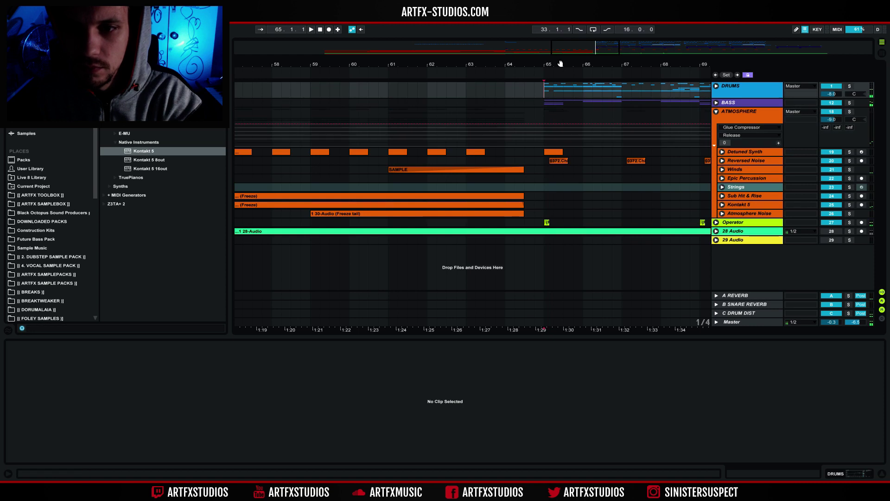
drag(557, 57, 512, 98)
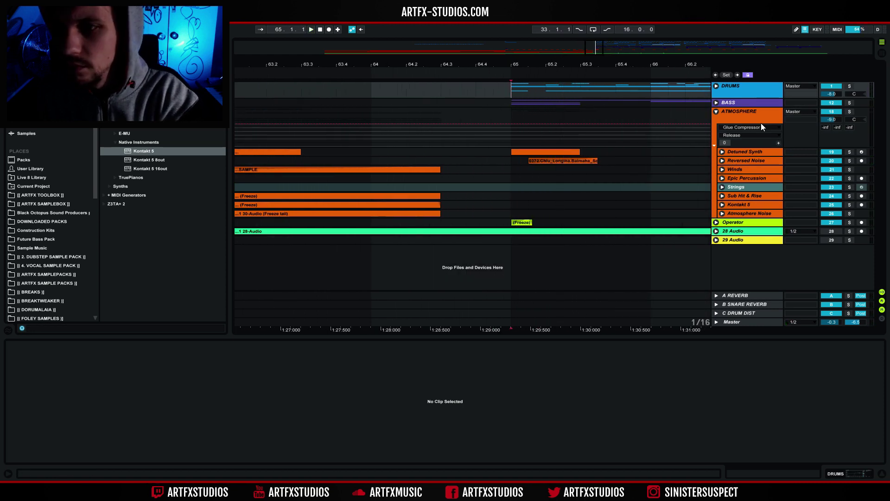
click(716, 102)
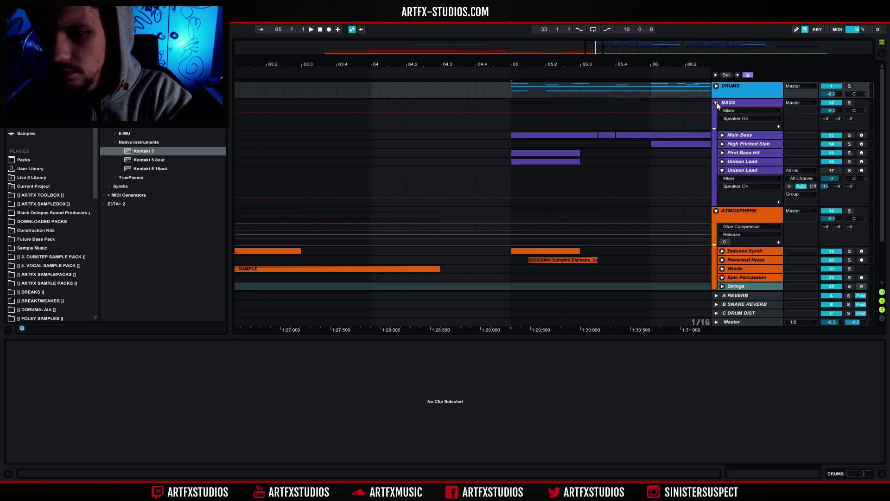
click(723, 252)
scroll(681, 216, down, 3)
click(722, 227)
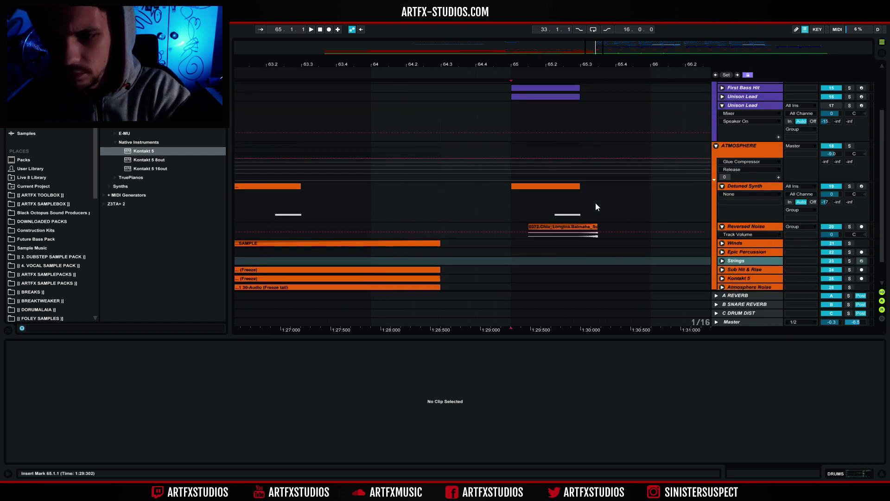
click(722, 97)
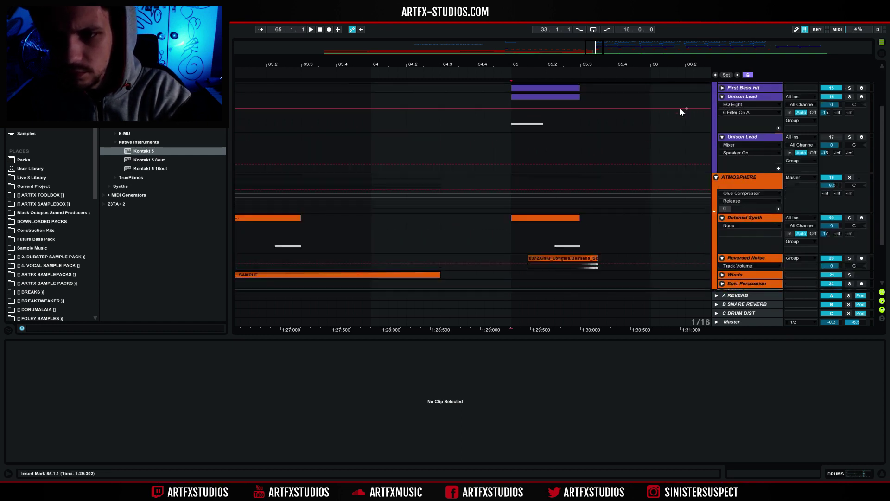
scroll(726, 127, up, 2)
click(723, 124)
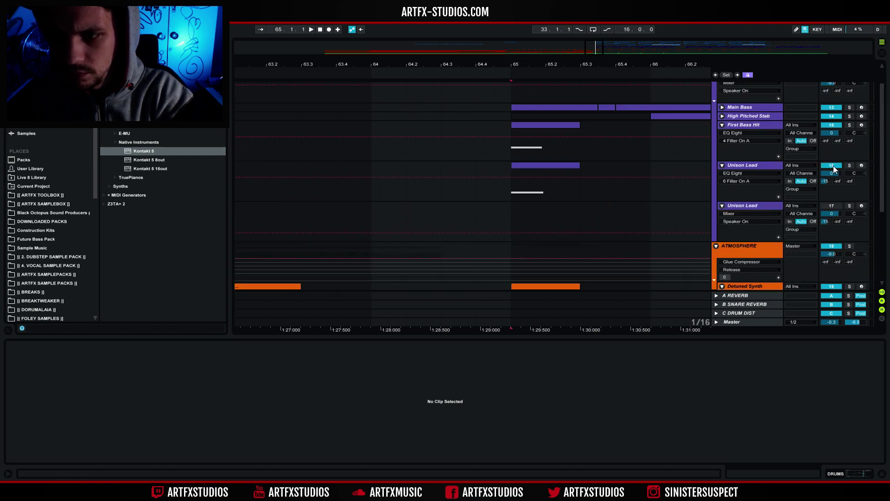
Play the drop from bar 65 with the first Unison Lead track switched off and on, selecting the First Bass Hit clip.
key(space)
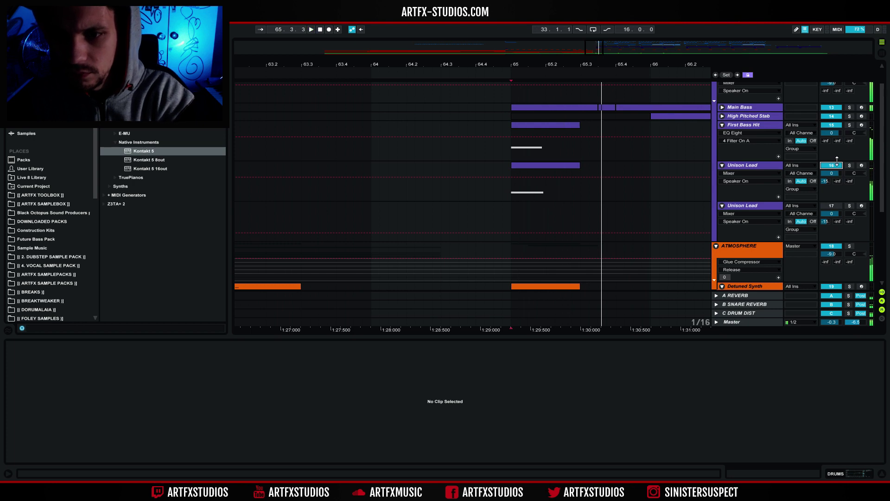
click(748, 125)
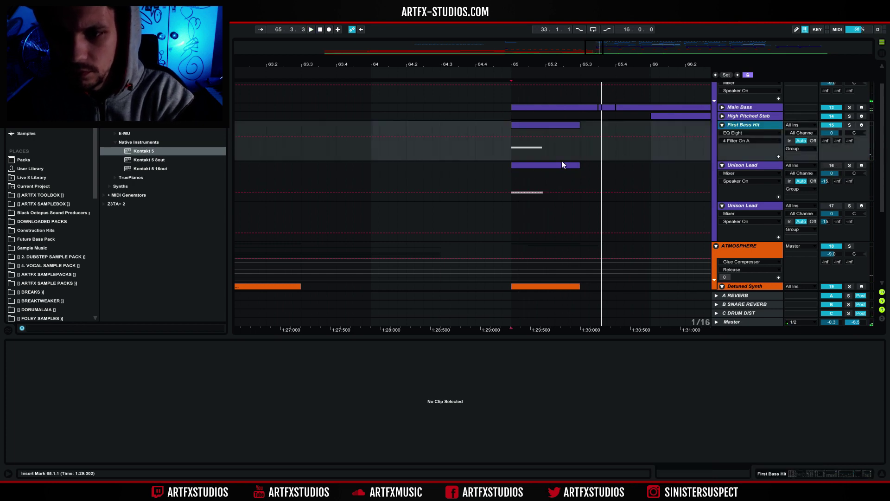
click(559, 127)
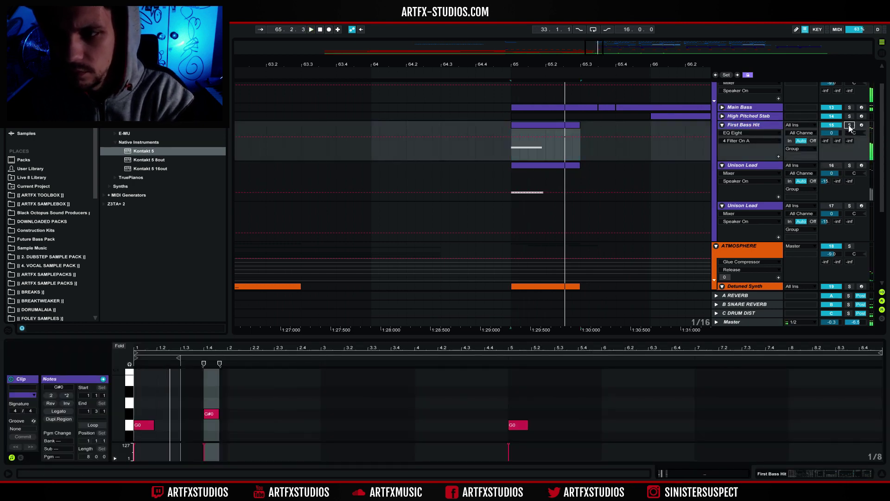
click(829, 167)
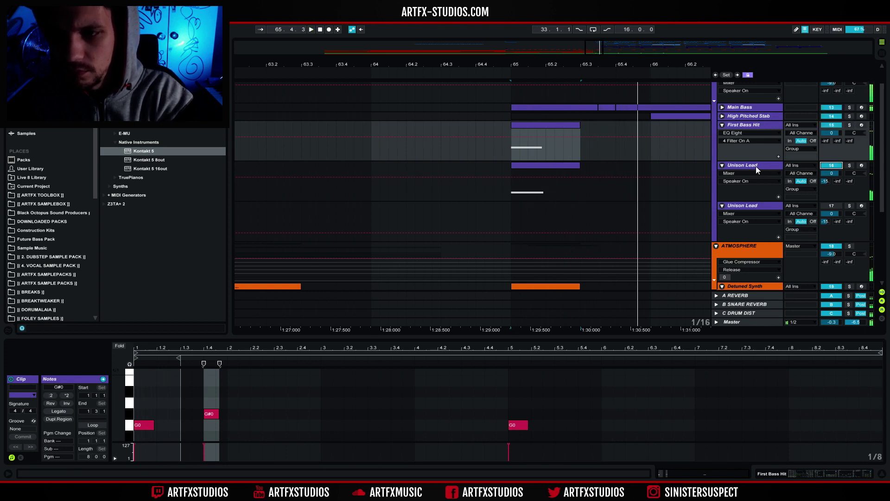
Compare the first Unison Lead and Detuned Synth tracks at bar 65 by soloing and playing each.
click(756, 166)
click(849, 166)
key(space)
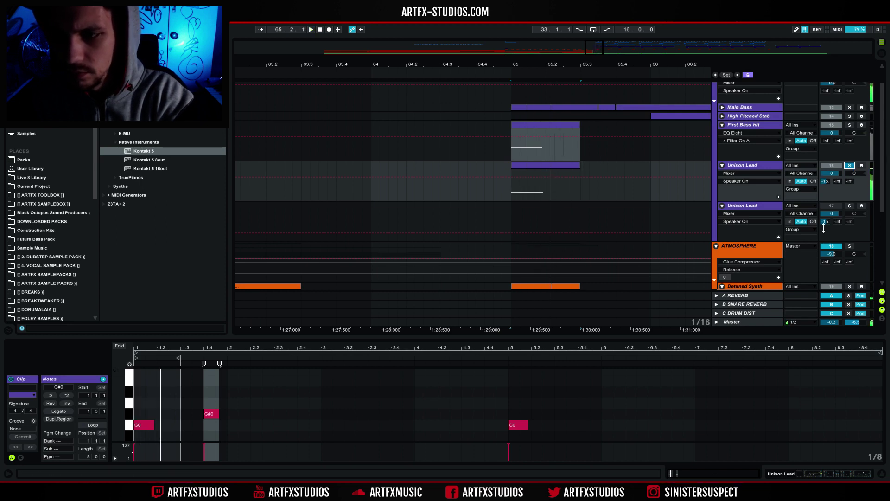
scroll(788, 204, down, 3)
click(850, 231)
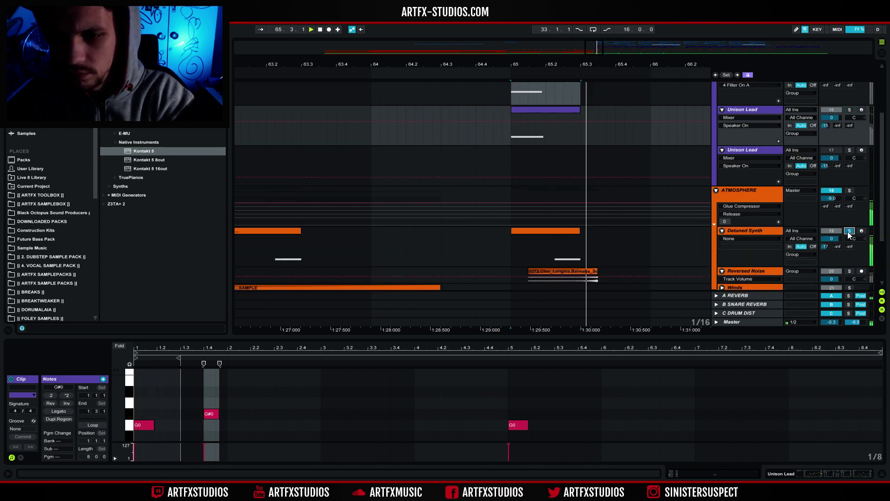
click(850, 109)
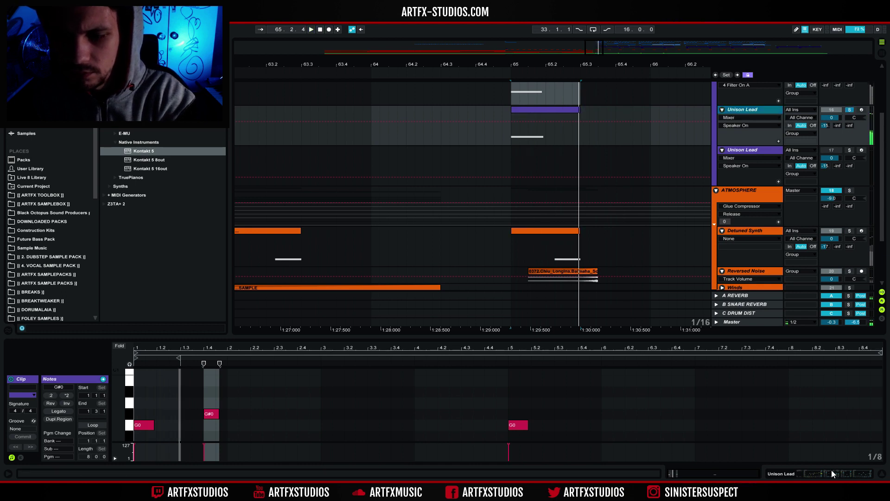
Show the first Unison Lead track's device chain, turn off its solo, and play the full mix from 64.4.1.
key(shift+Tab)
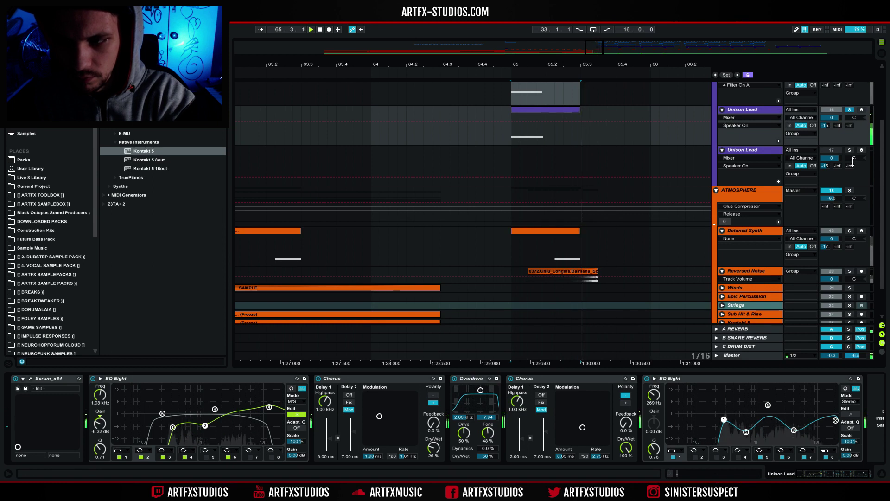
click(852, 110)
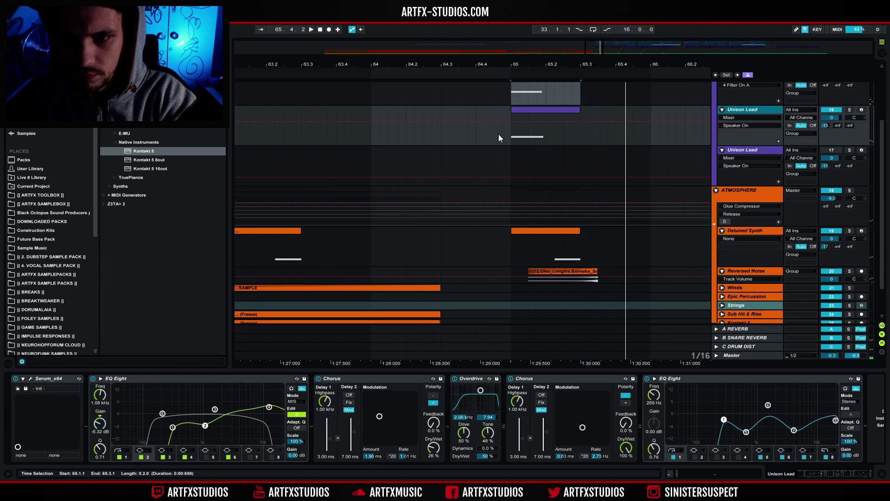
click(476, 134)
key(space)
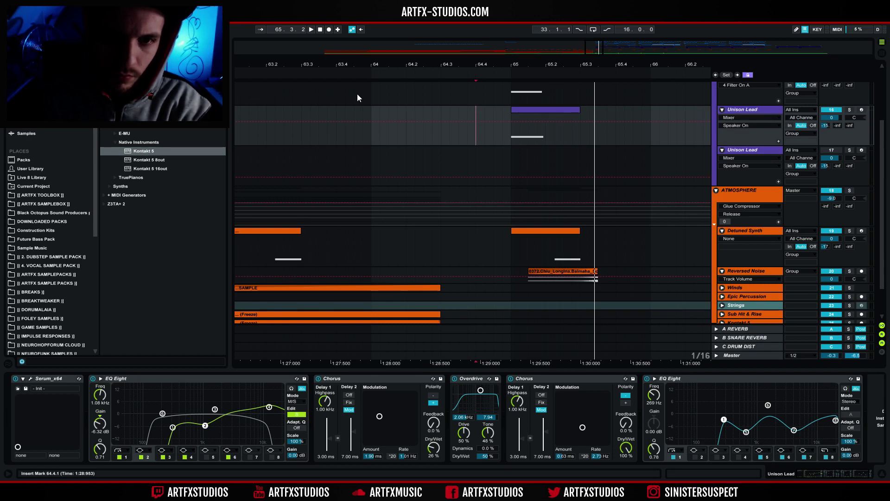
Replay the drop transition from 64.4.1, and collapse the ATMOSPHERE and BASS groups.
click(311, 30)
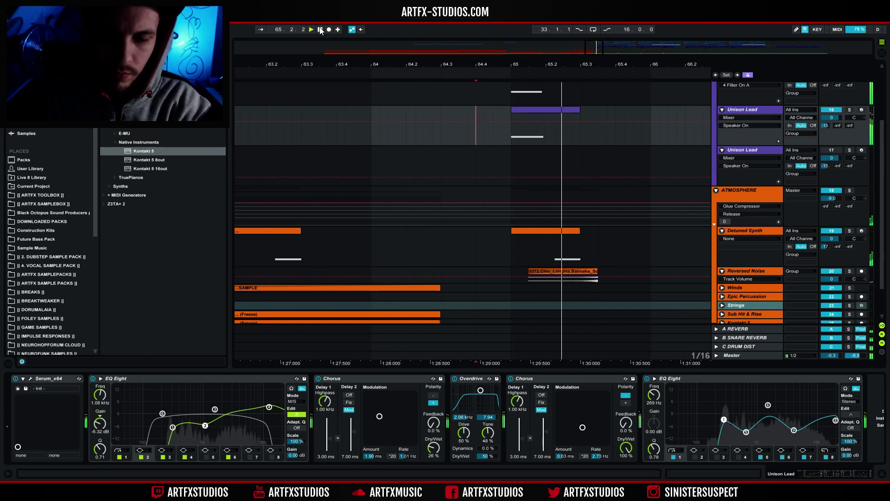
drag(379, 77, 471, 152)
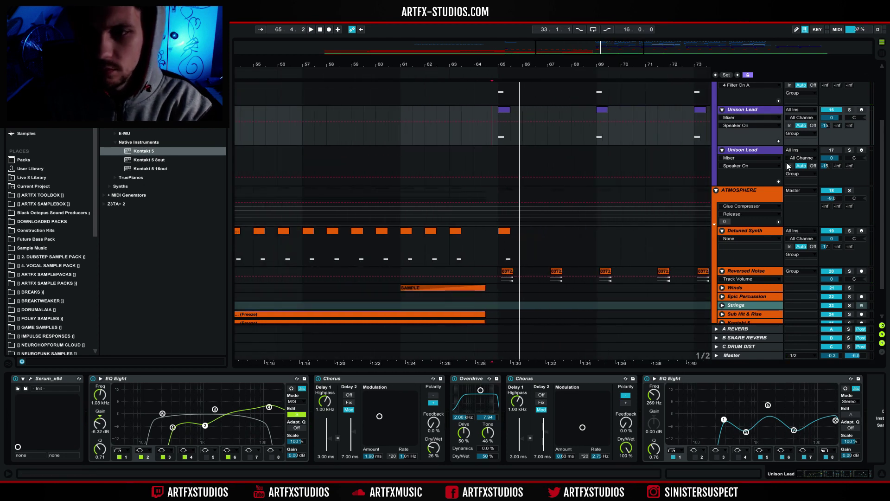
click(716, 190)
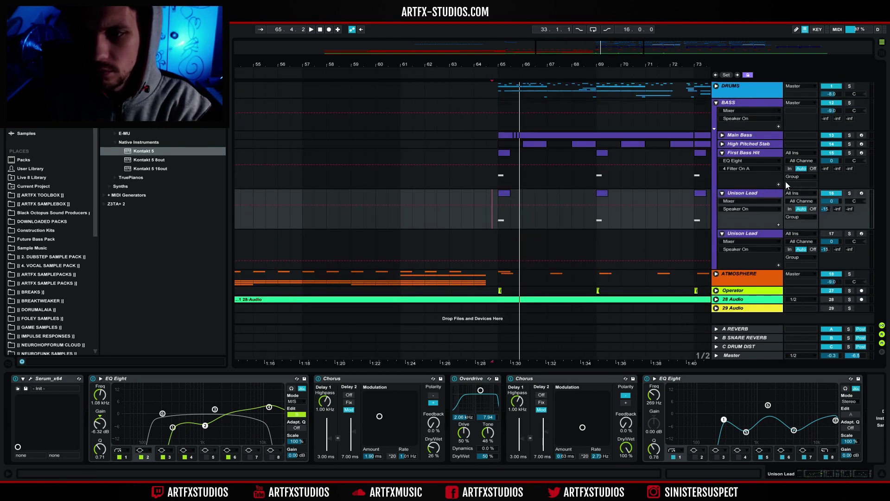
click(716, 103)
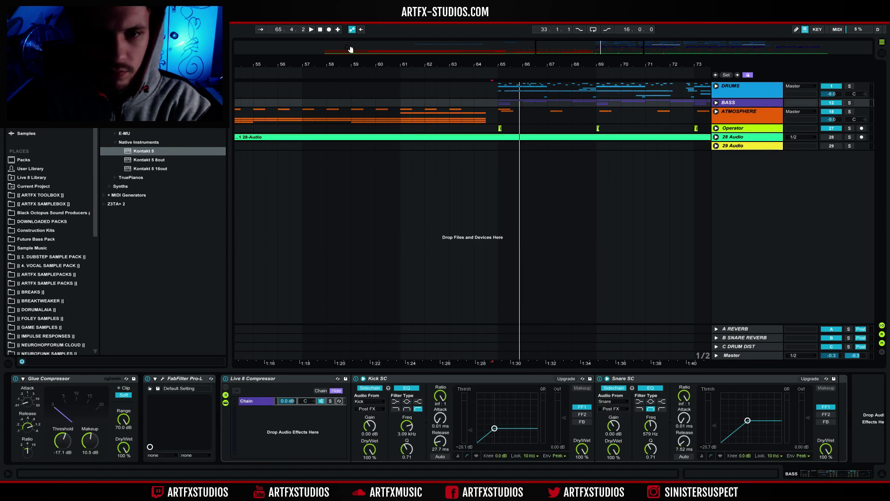
Play the full arrangement from bar 33.
drag(589, 48, 588, 19)
click(387, 89)
key(space)
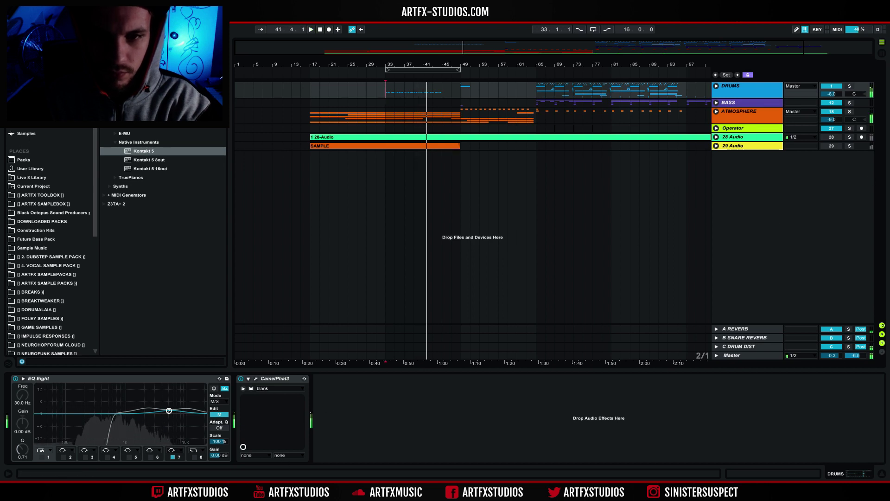
key(space)
Switch to Voicemeeter Banana, unmute the NT1-A I microphone input, and minimize the mixer.
click(353, 491)
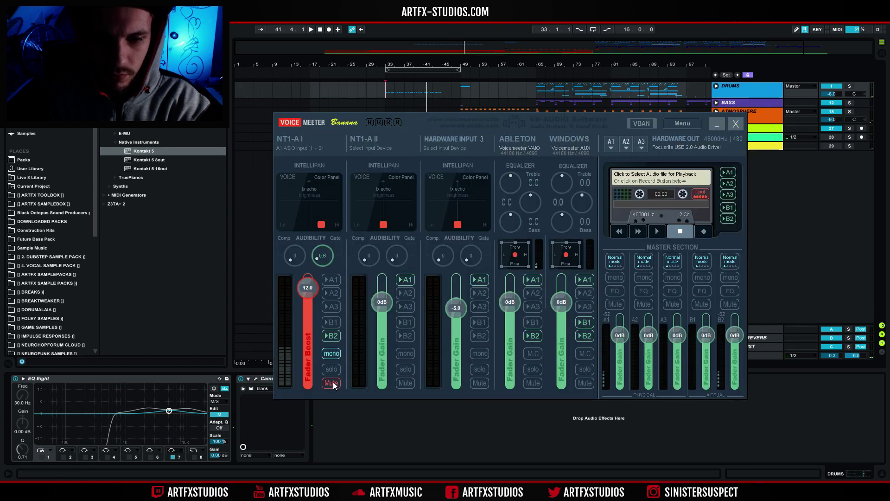
click(333, 384)
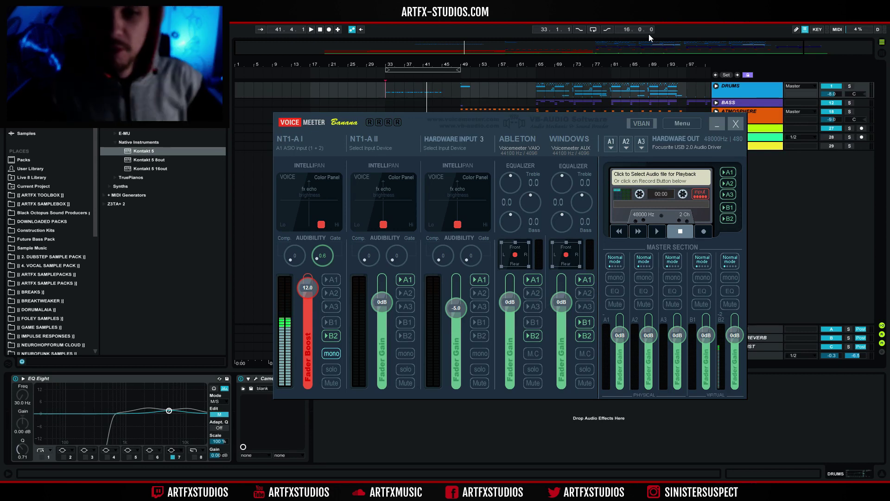
click(717, 124)
Expand the ATMOSPHERE group, select bars 49 to 65 on the Detuned Synth track, and set the insert mark to 49.1.1.
click(316, 88)
key(space)
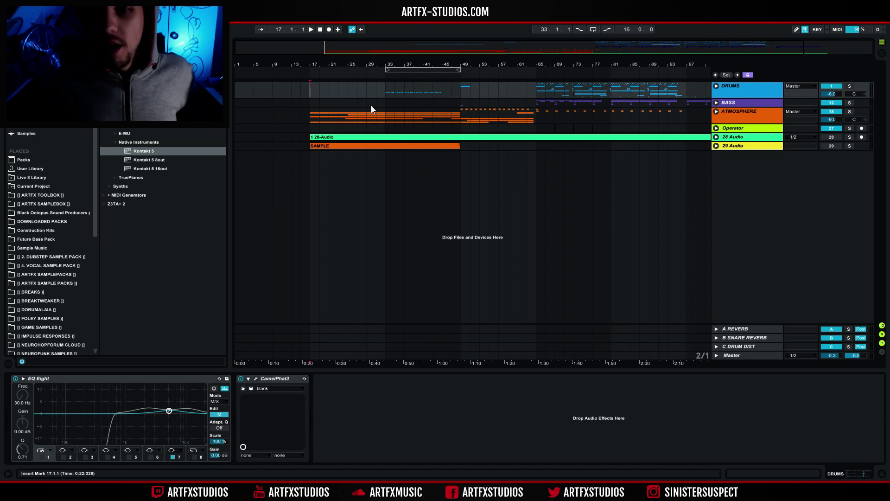
click(716, 111)
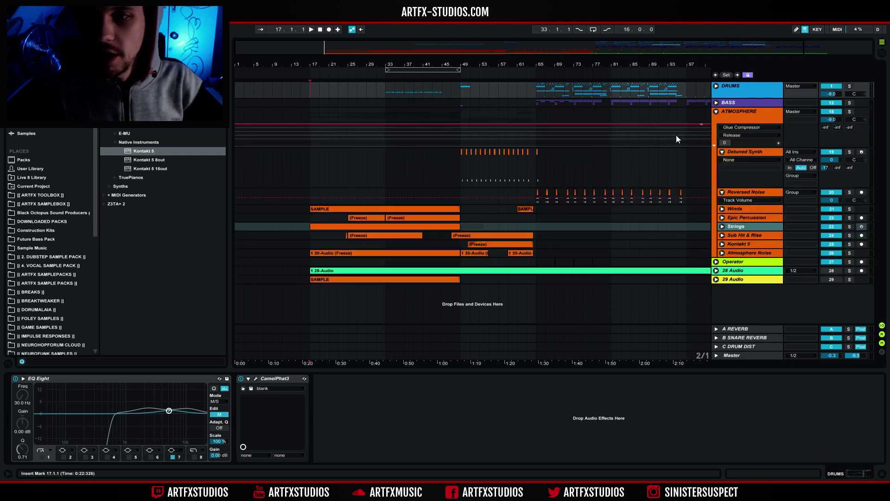
drag(458, 162, 516, 162)
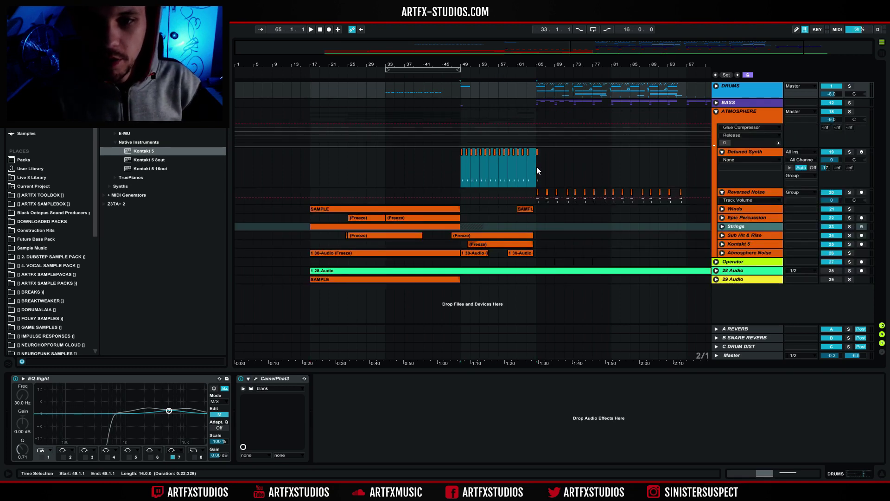
click(460, 171)
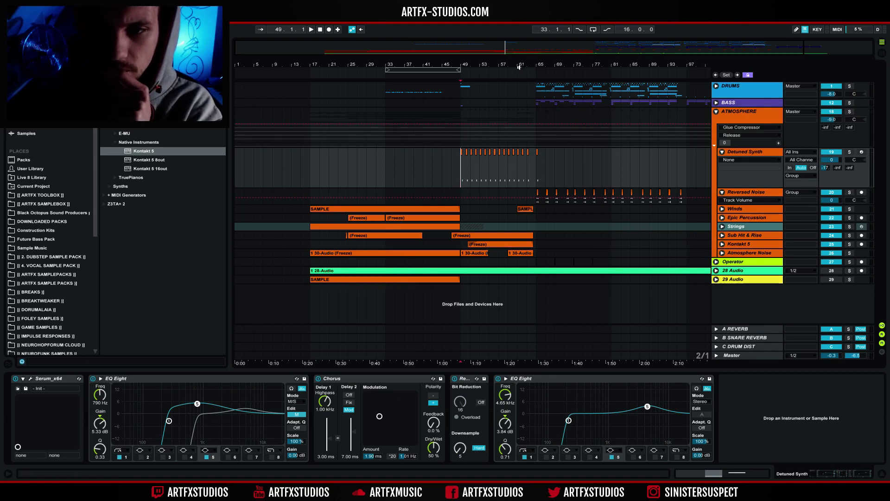
Select the Detuned Synth gap from 64.3.1 to 65.1.1 and set the insert mark at 64.3.1.
drag(543, 65, 441, 160)
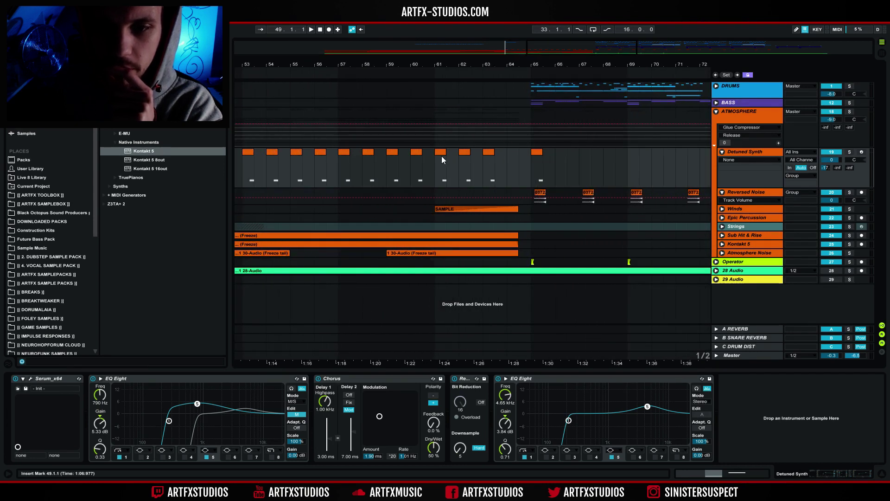
drag(525, 66, 544, 174)
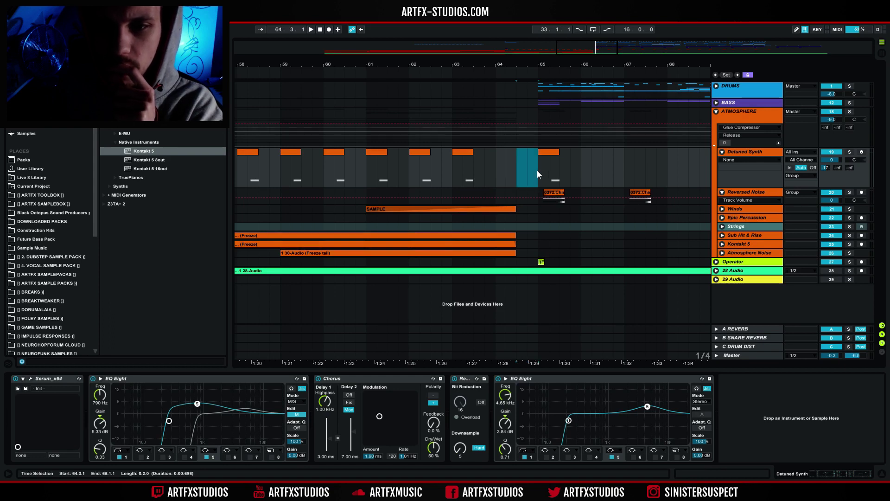
click(521, 172)
drag(529, 65, 525, 44)
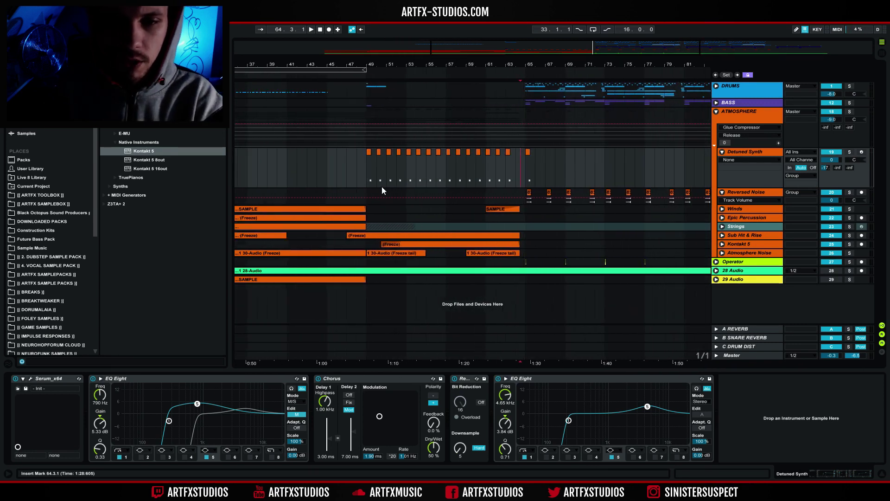
Solo the Detuned Synth track, play its build-up clips from bar 49, and reselect bars 49 to 65.
drag(369, 166, 523, 173)
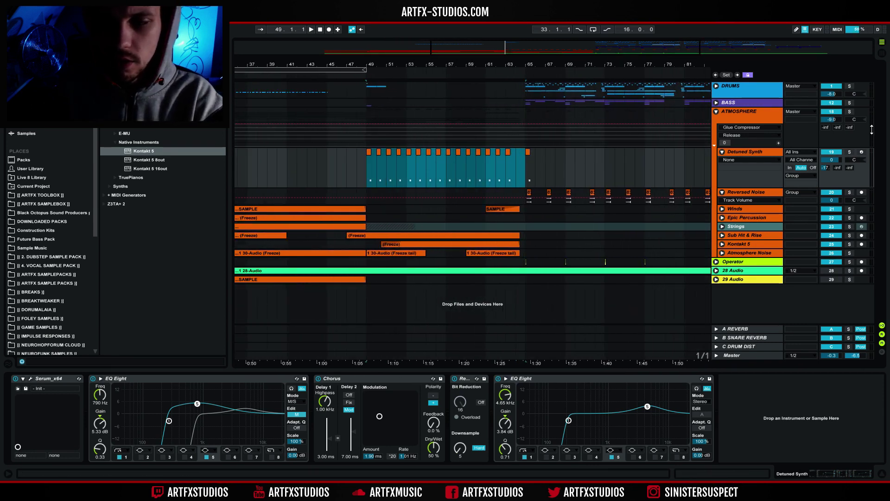
click(846, 154)
key(space)
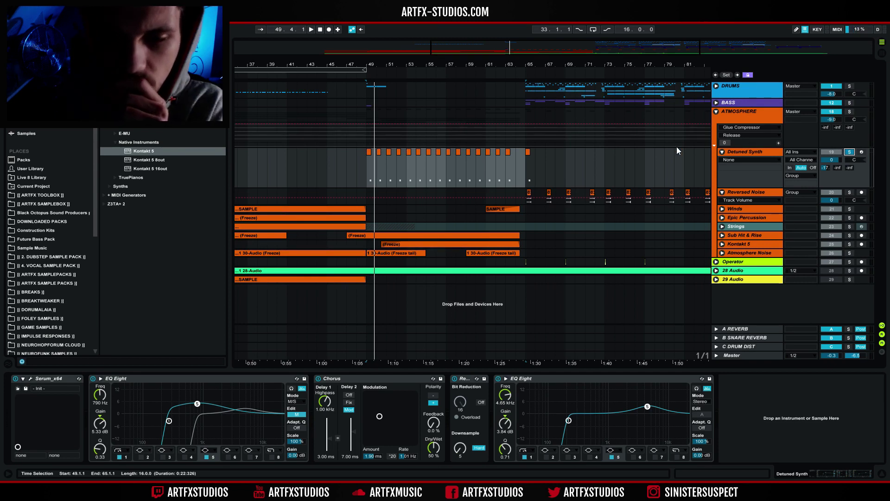
drag(526, 159, 367, 174)
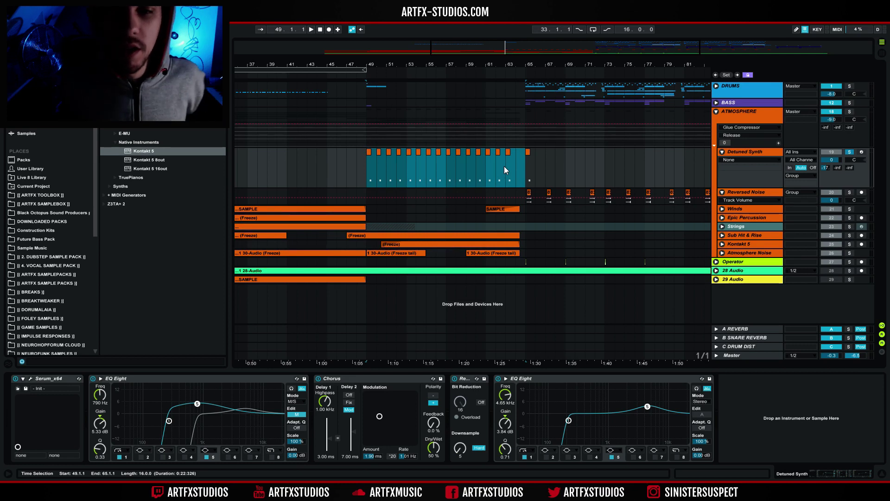
Play the soloed Detuned Synth clip from 65.1.1 and select that clip.
click(525, 168)
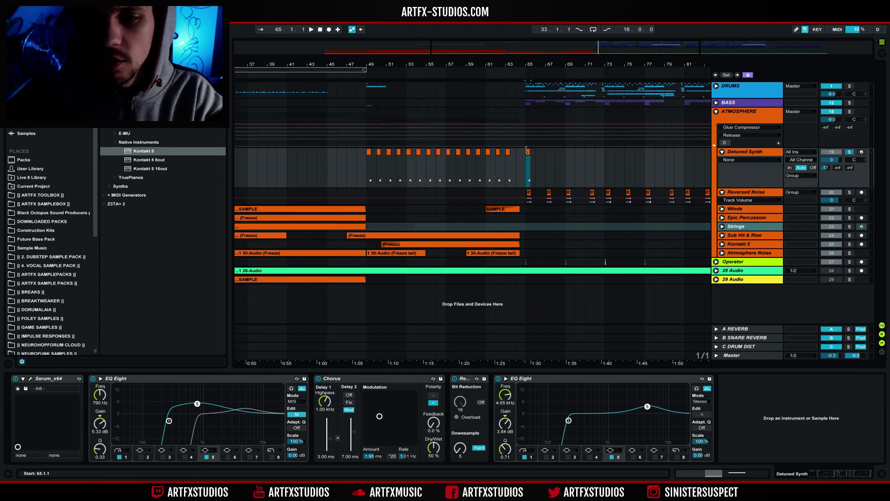
click(524, 178)
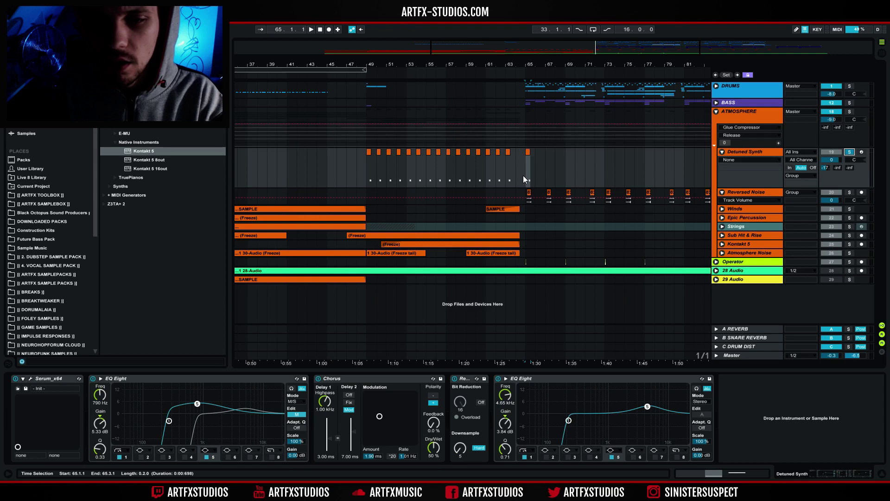
click(525, 177)
key(space)
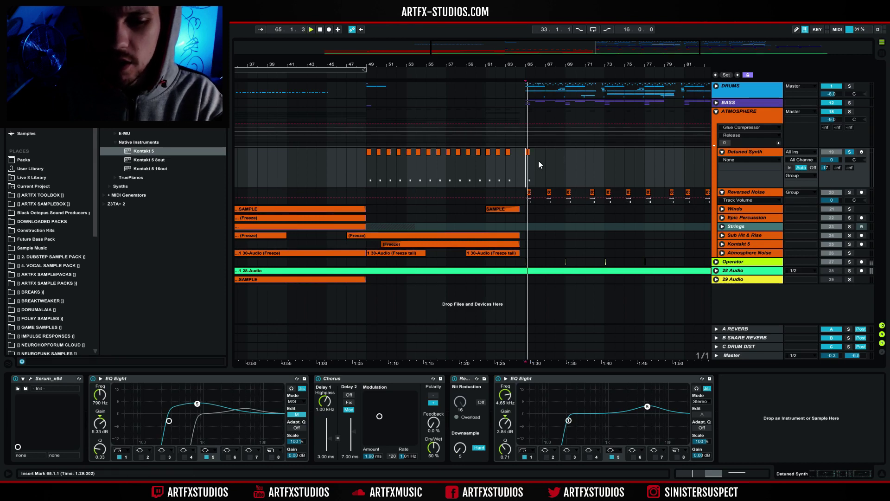
click(529, 167)
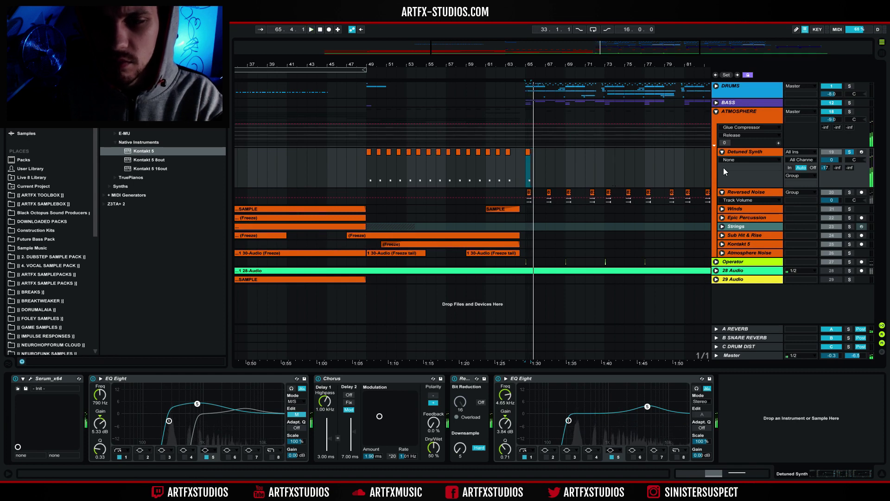
Collapse the ATMOSPHERE group, stop playback, and set the insert mark to 45.1.1 on the DRUMS group.
click(717, 112)
key(space)
click(366, 87)
click(332, 85)
key(minus)
key(minus)
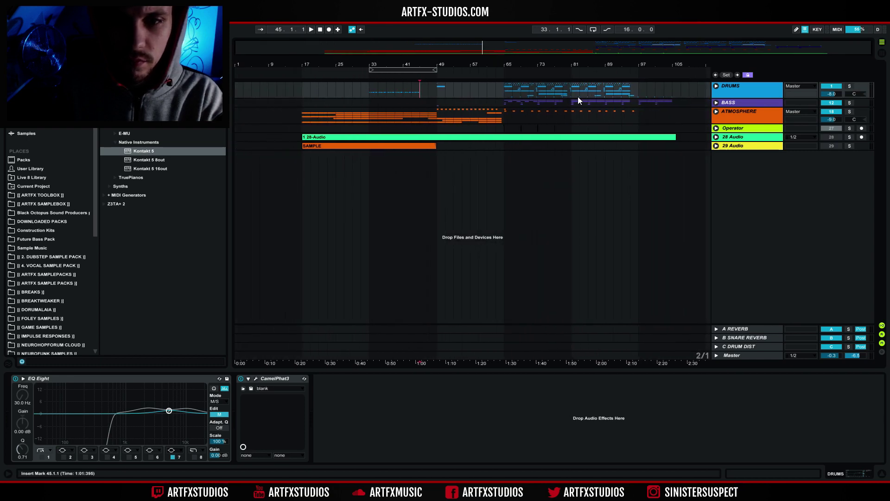
Select bars 49 to 65 on the DRUMS group and the same range on the ATMOSPHERE group.
click(505, 88)
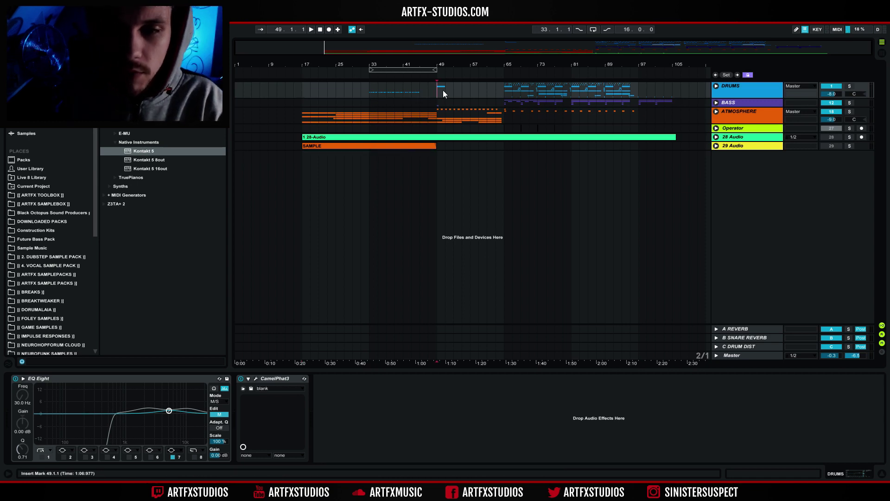
drag(443, 90, 495, 99)
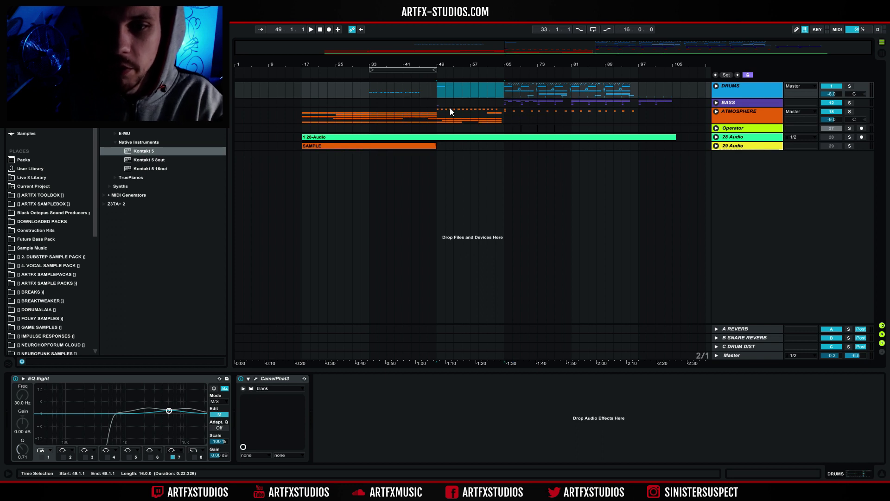
drag(437, 110, 505, 113)
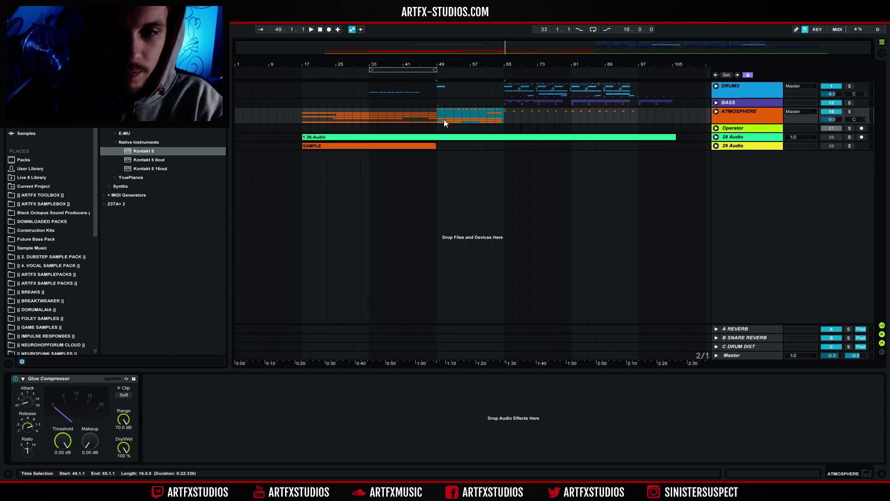
drag(482, 121, 505, 121)
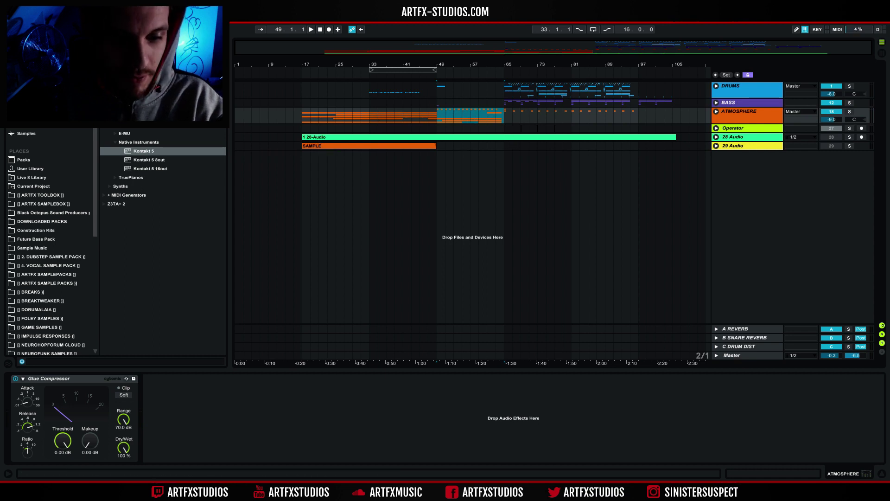
Switch to Voicemeeter Banana, mute the NT1-A I microphone input, and return to Ableton Live.
key(alt+Tab)
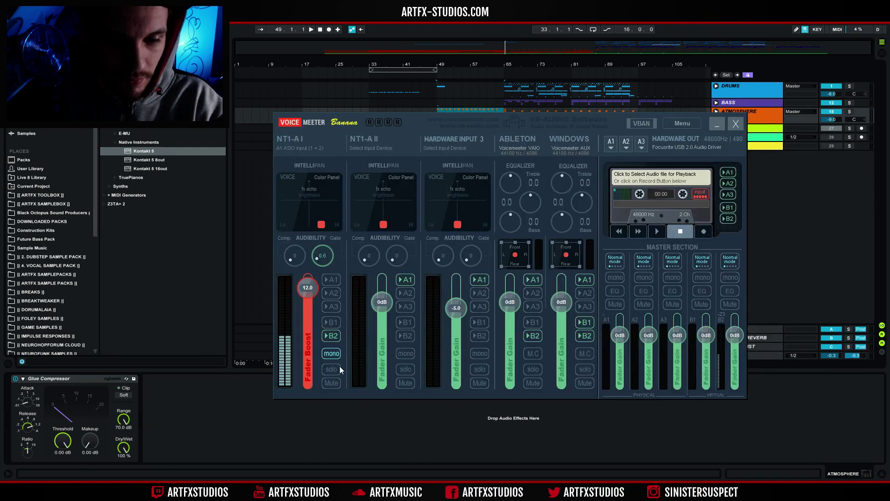
click(333, 383)
key(alt+Tab)
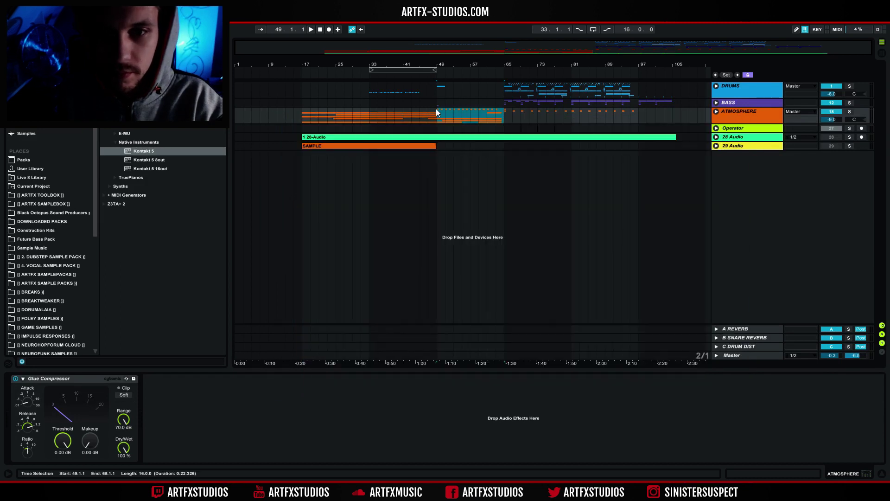
Play the arrangement from bar 33, jumping playback to bar 49 and to bar 45.
click(438, 89)
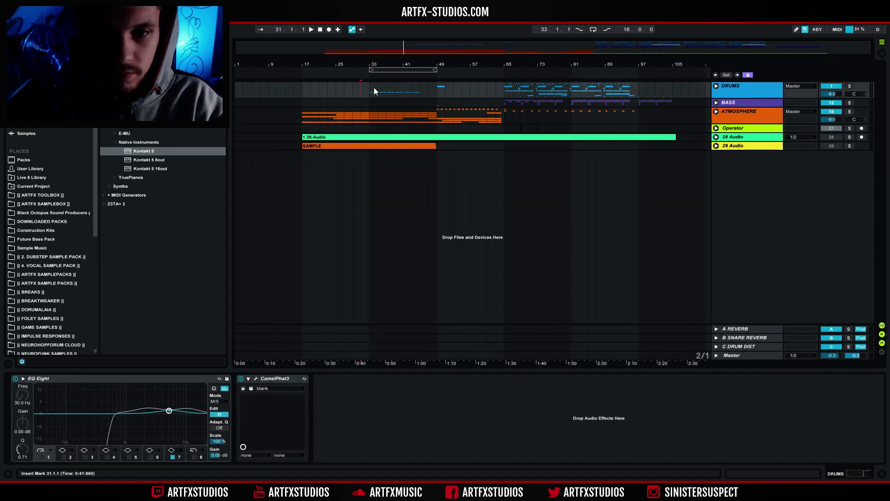
key(space)
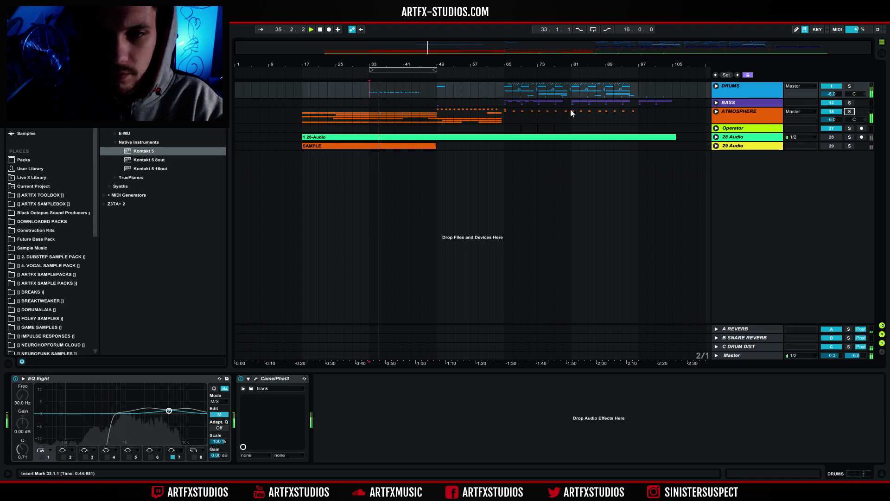
click(435, 92)
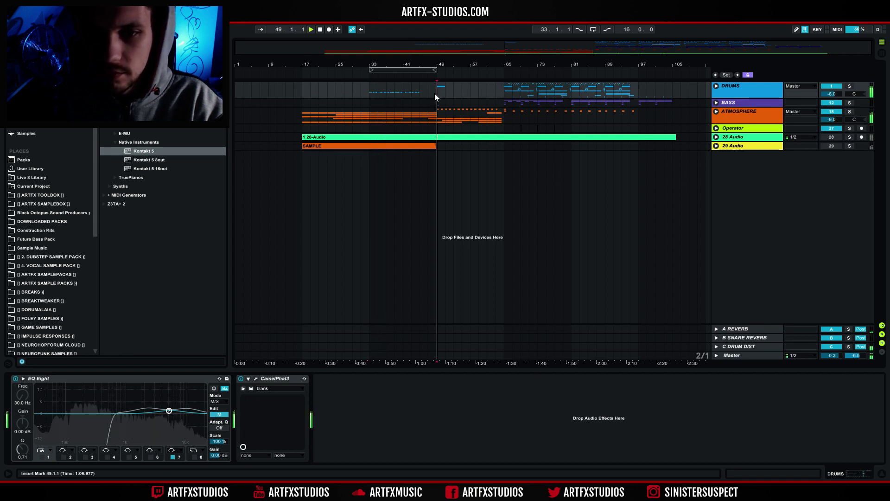
click(420, 90)
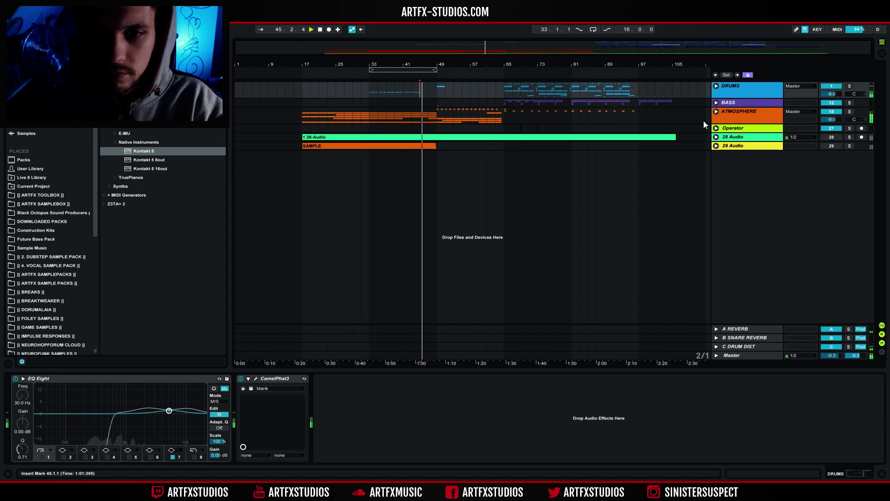
Expand the ATMOSPHERE group and show the Detuned Synth track's device chain.
click(728, 112)
click(717, 113)
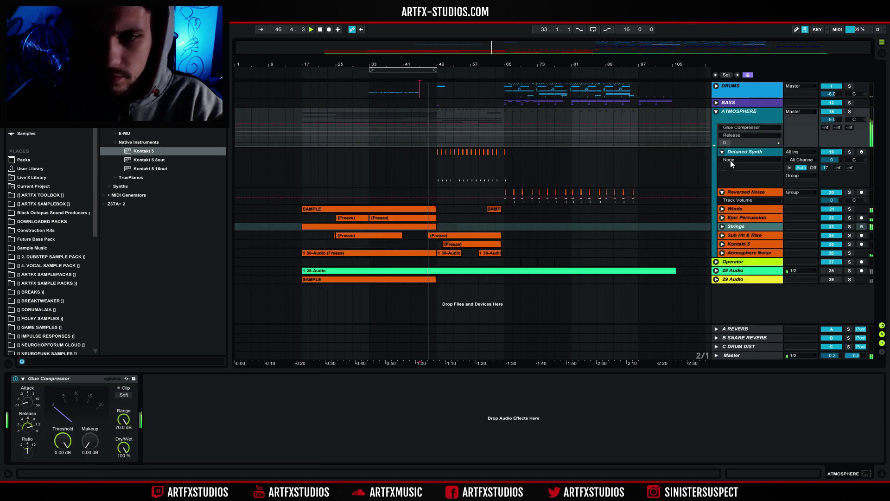
click(748, 152)
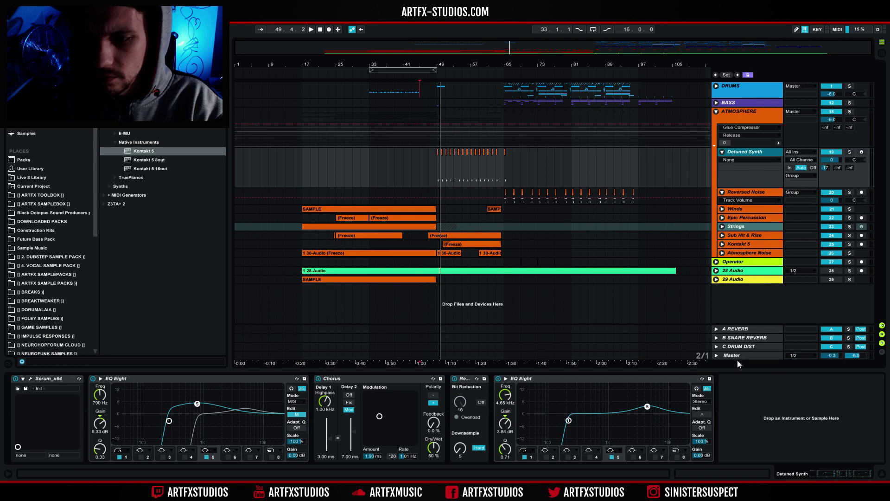
click(742, 346)
right_click(742, 347)
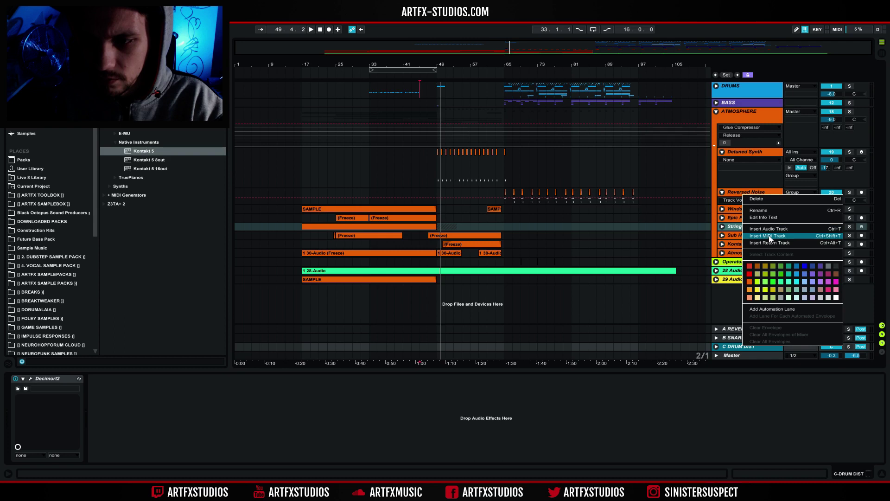
click(742, 157)
Add the ValhallaVintageVerb_x64 reverb from the Valhalla DSP plug-ins to the Detuned Synth track.
click(742, 153)
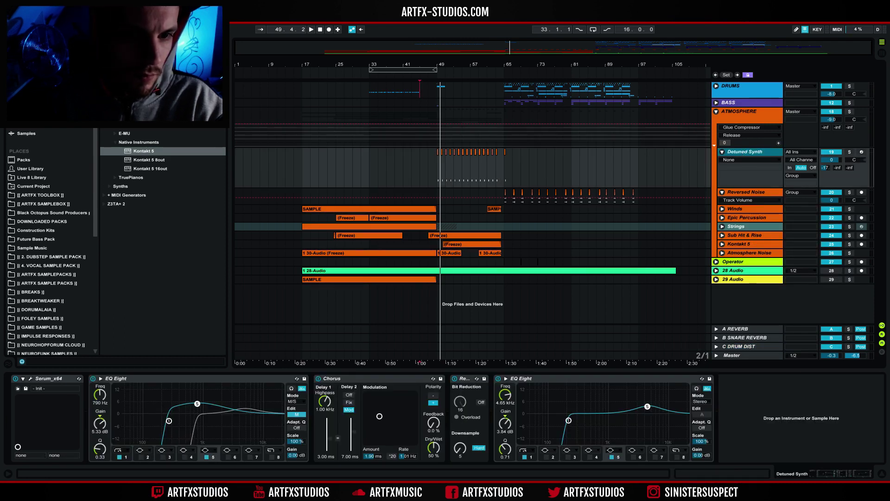
click(111, 80)
scroll(133, 210, down, 6)
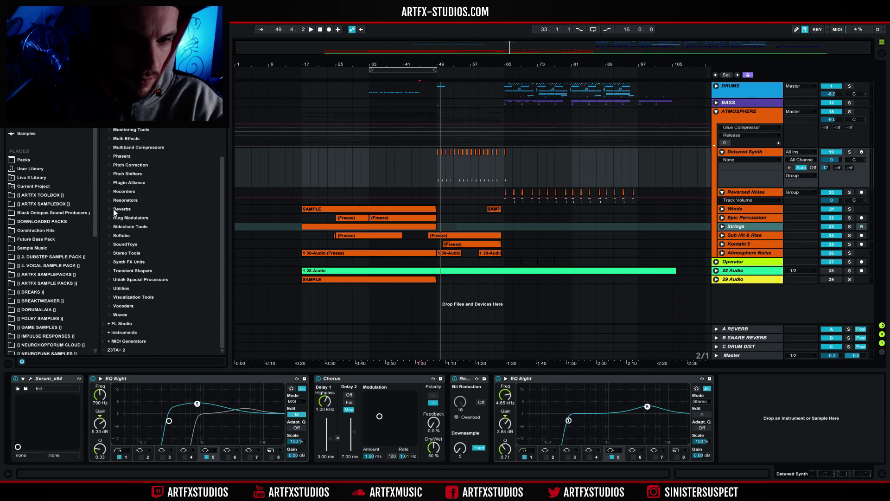
click(138, 209)
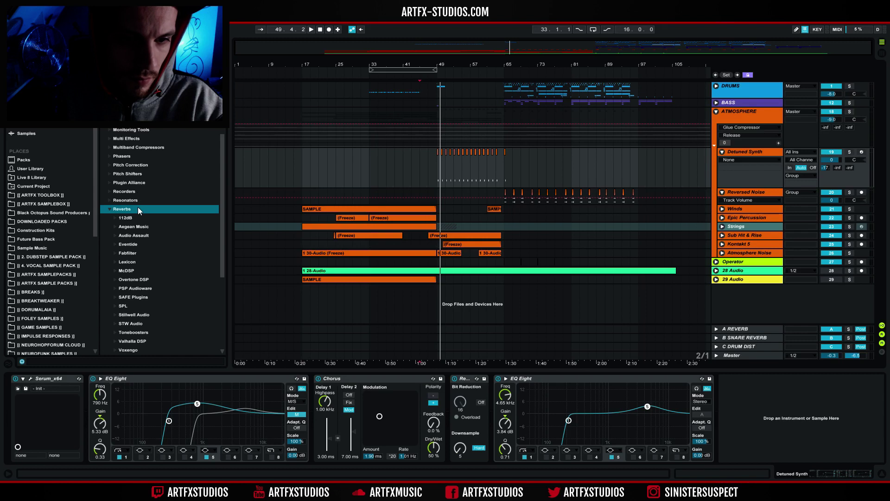
scroll(156, 302, down, 3)
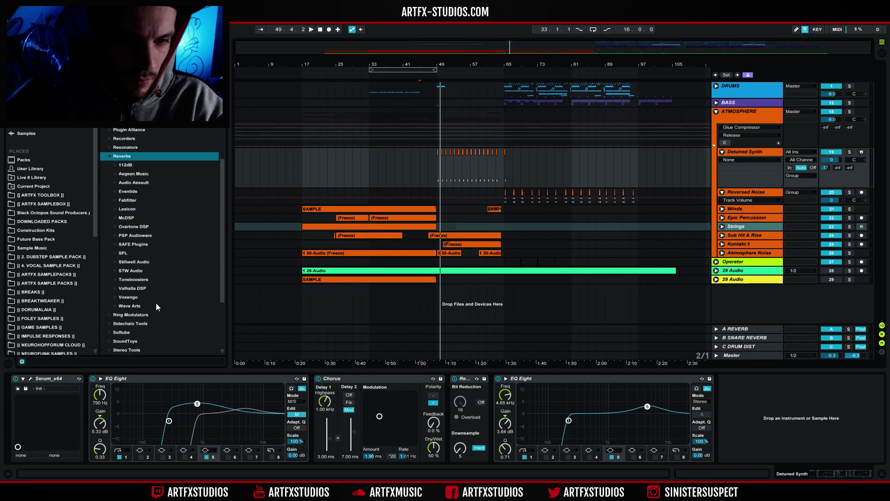
click(116, 288)
scroll(153, 262, down, 2)
double_click(161, 261)
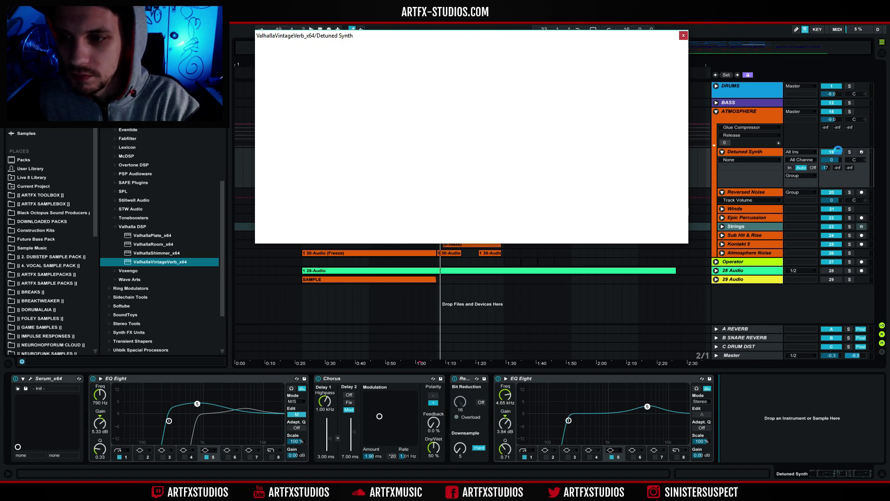
Move the reverb window clear of the Detuned Synth clips and play the soloed track from bar 49.
drag(380, 36, 443, 222)
click(438, 166)
key(space)
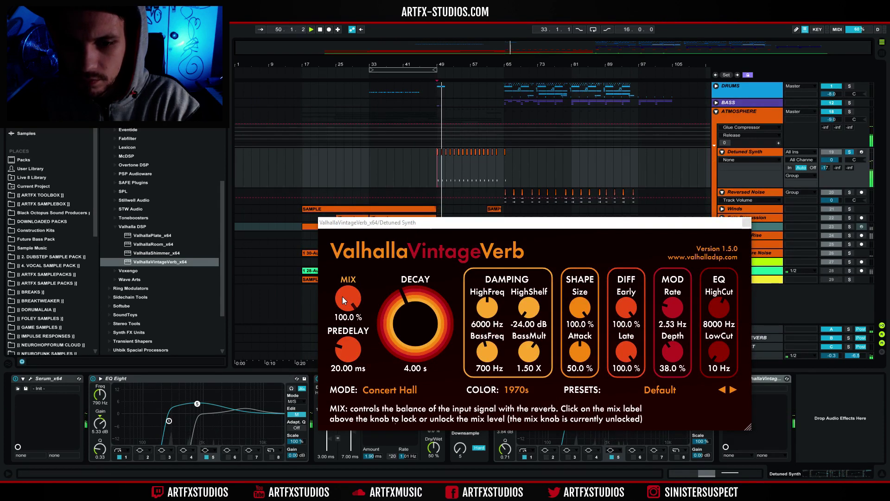
Set the reverb's decay to 4.90 s, high cut to 20000 Hz and mix to 23.6 %.
drag(415, 320, 413, 318)
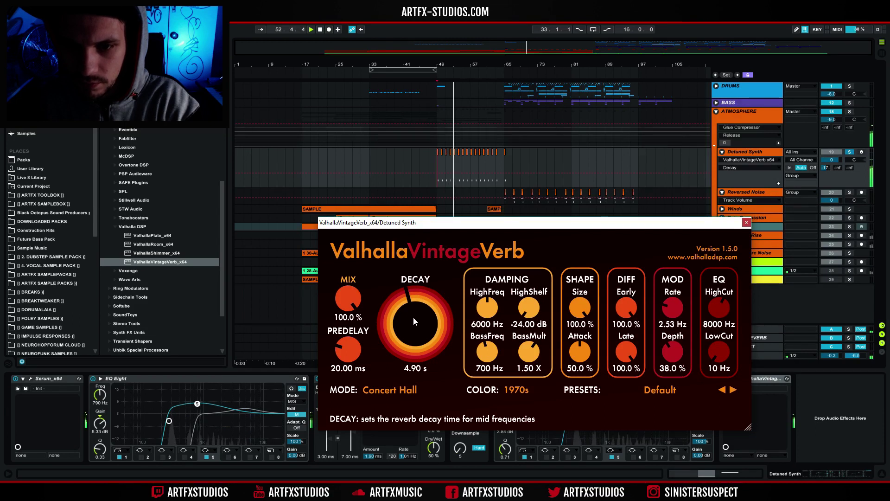
click(346, 300)
drag(350, 298, 371, 237)
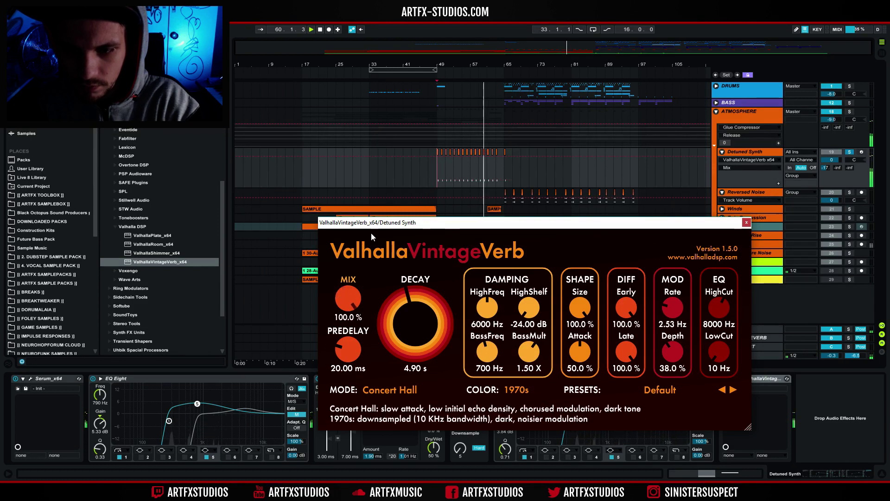
drag(717, 351, 718, 410)
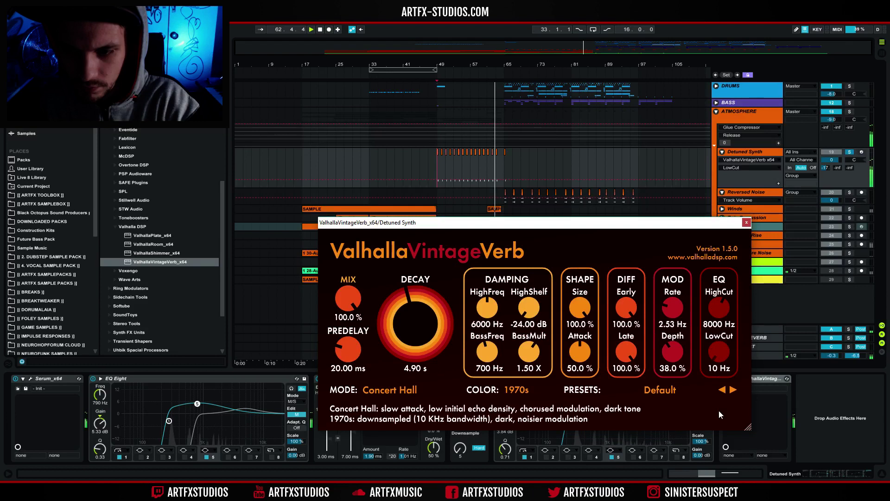
drag(719, 308, 719, 292)
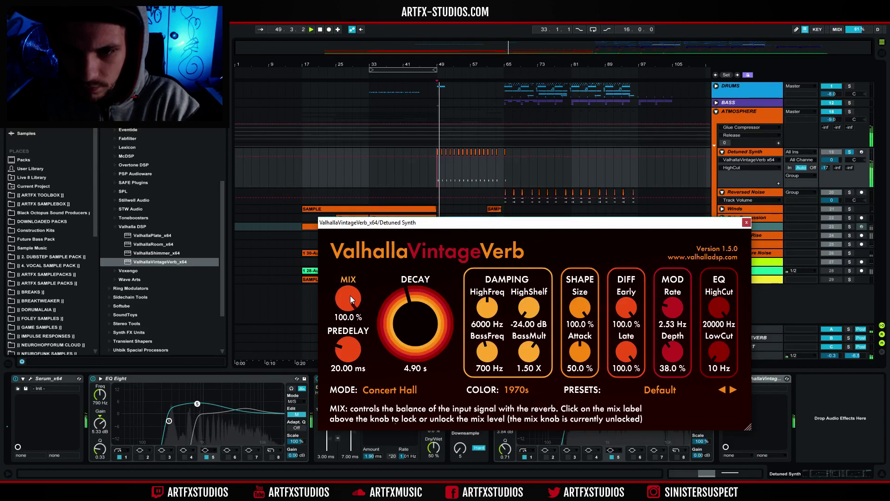
mouse_move(350, 297)
mouse_down()
mouse_move(344, 347)
mouse_move(358, 375)
mouse_move(358, 287)
mouse_move(333, 397)
mouse_move(332, 389)
mouse_up()
key(space)
key(space)
Automate the Detuned Synth's reverb mix to rise from 23.6 % at bar 49 until 64.3, and drop it to minimum from there.
drag(435, 162, 498, 174)
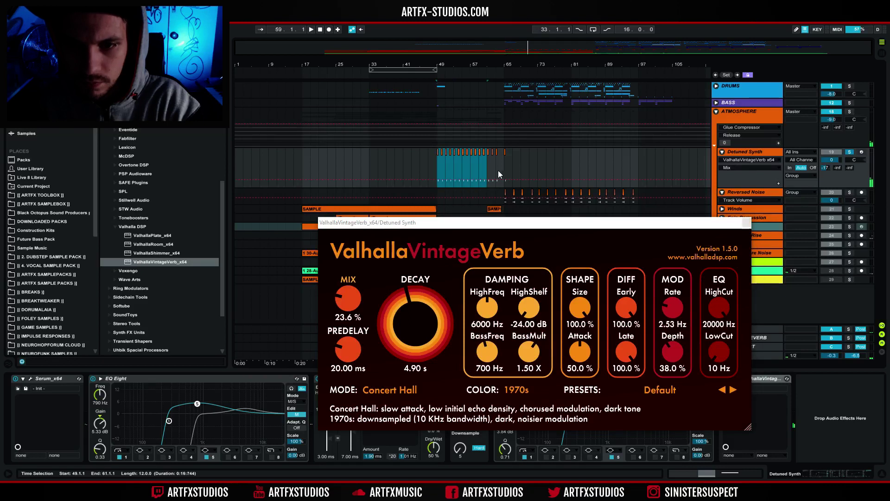
drag(485, 56, 596, 135)
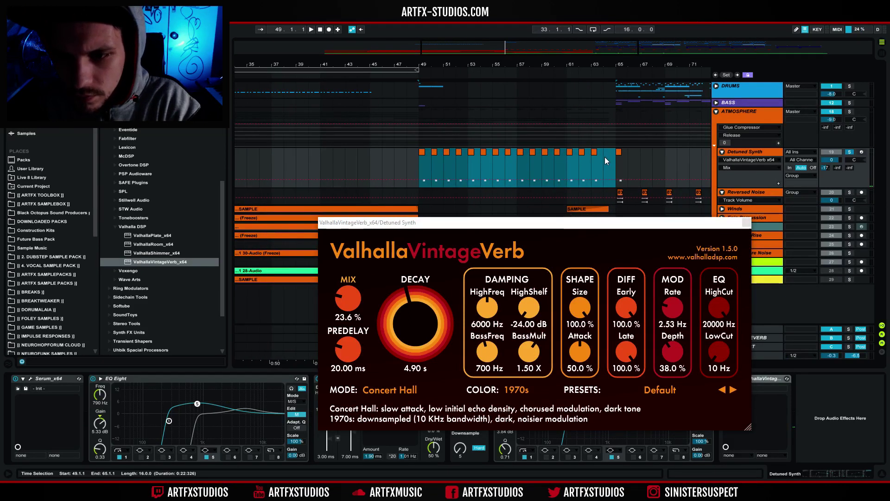
drag(612, 65, 615, 133)
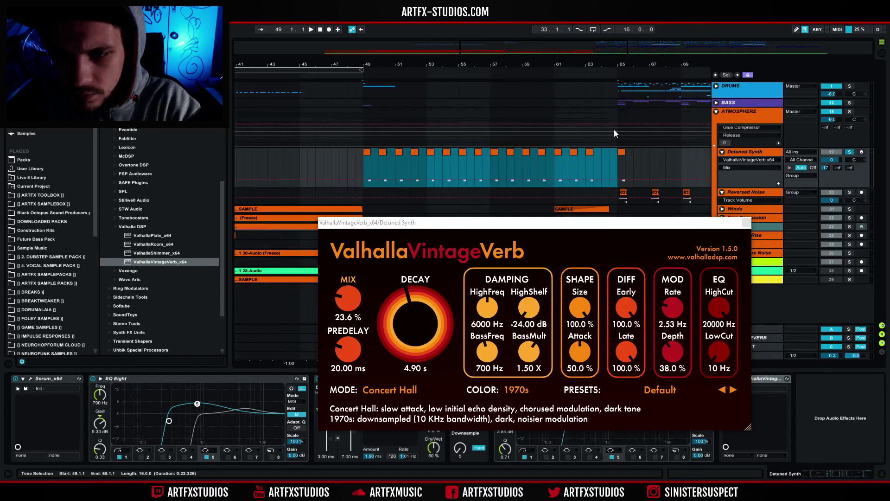
shift+click(610, 165)
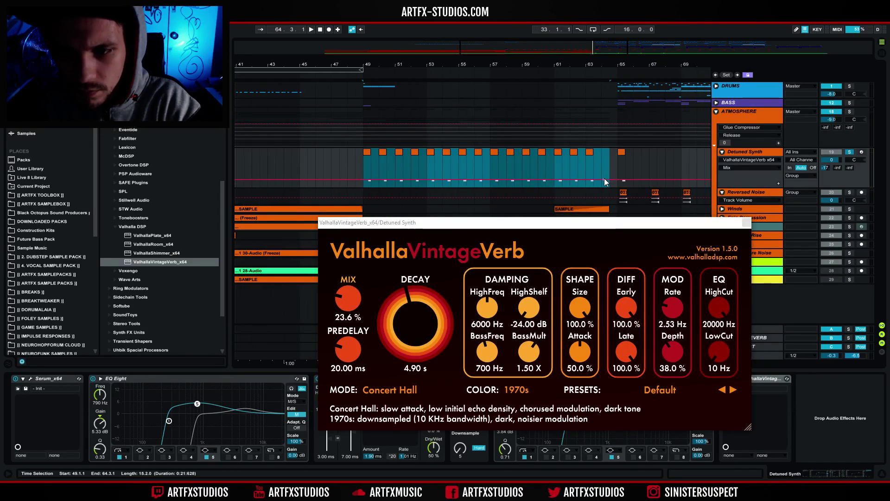
drag(604, 177, 602, 156)
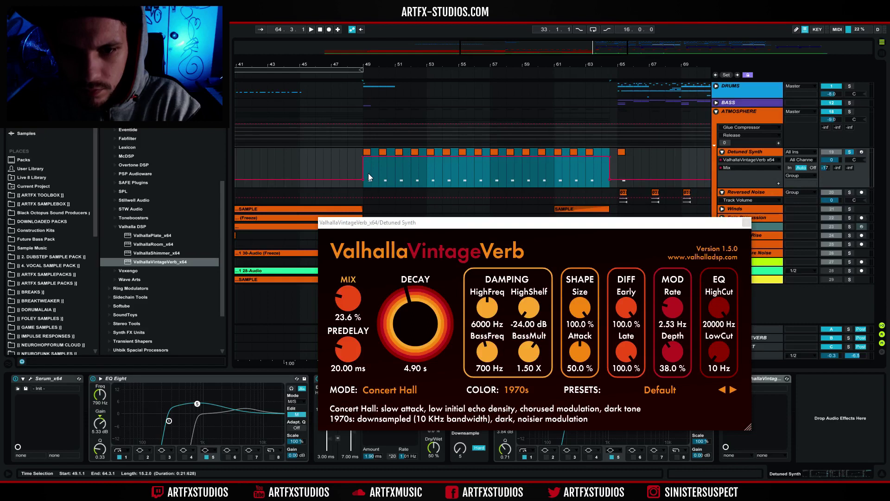
drag(363, 157, 363, 179)
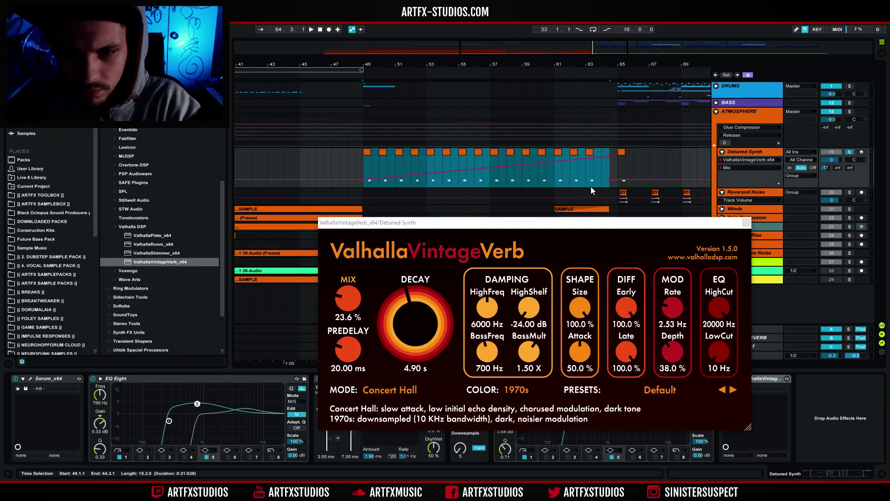
click(632, 165)
drag(609, 181, 609, 187)
Play the Detuned Synth's reverb mix ramp from bar 49.
click(363, 161)
key(space)
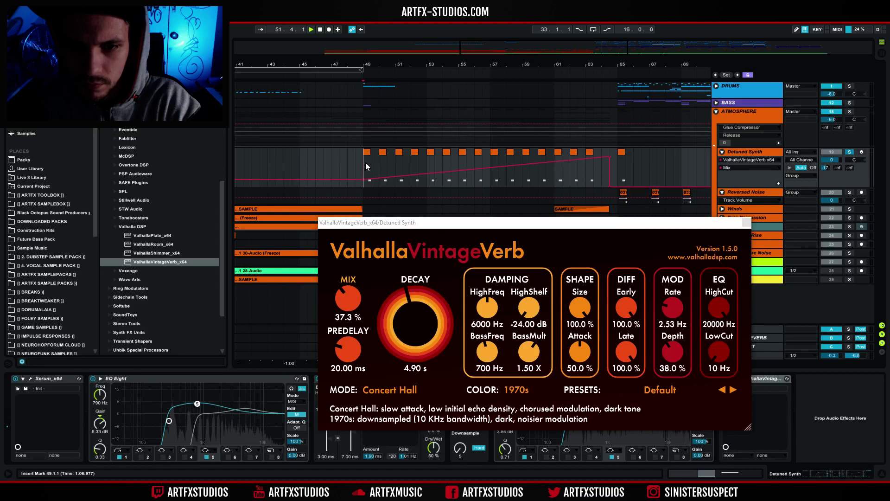
drag(369, 55, 378, 66)
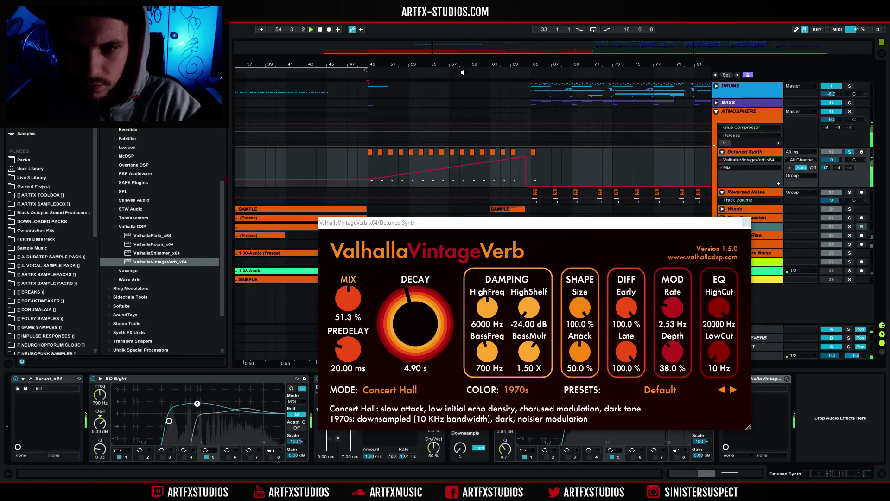
mouse_move(459, 61)
mouse_down()
mouse_move(449, 69)
mouse_move(448, 60)
mouse_up()
key(space)
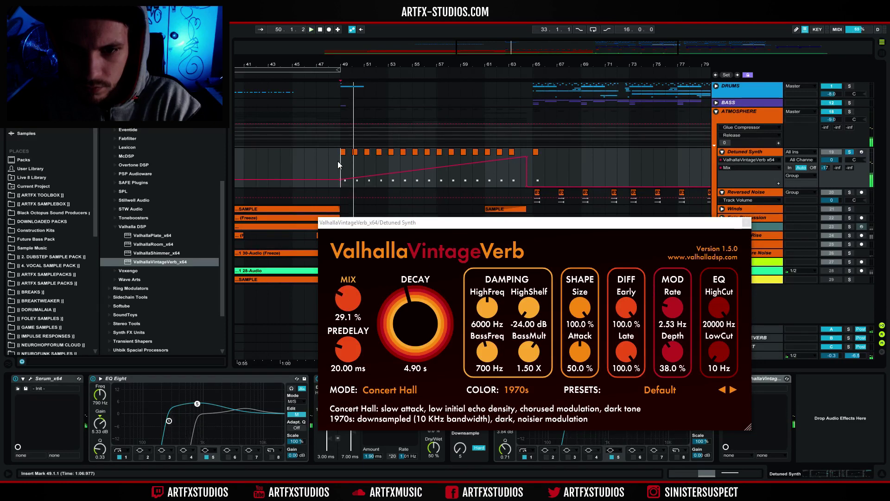
key(space)
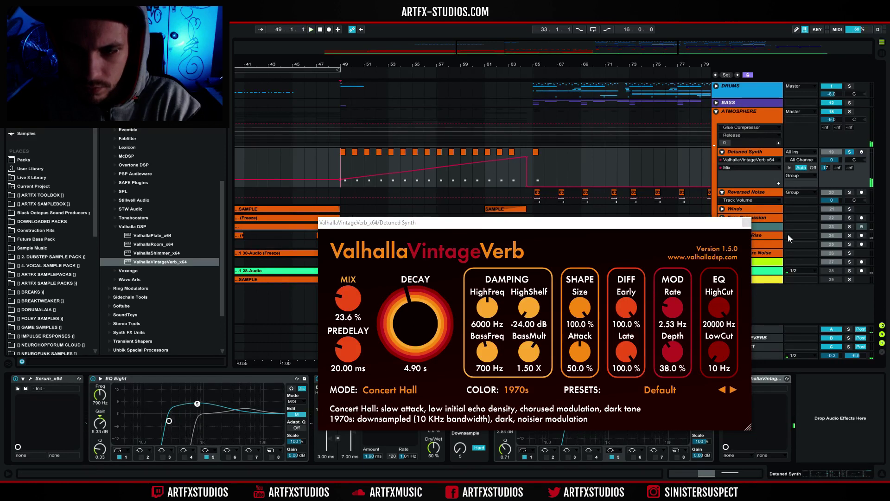
Close the reverb window and replay the Detuned Synth build-up from bar 49 to about bar 60.
click(747, 222)
key(space)
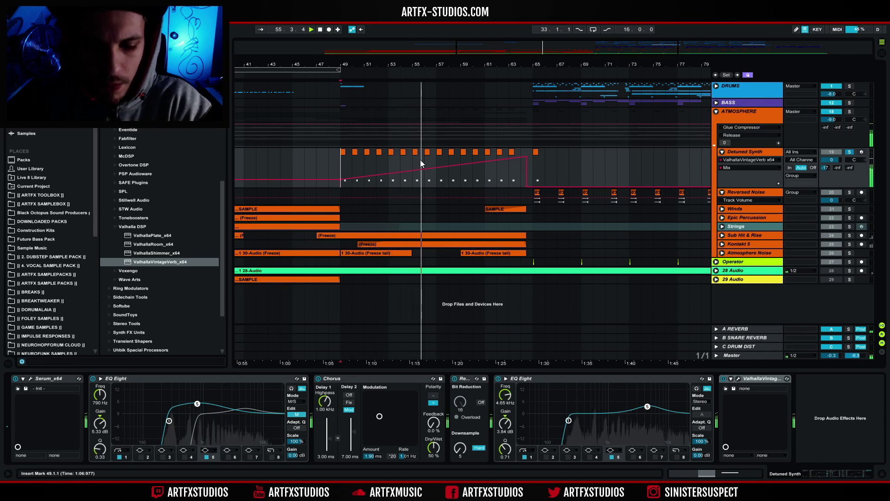
drag(413, 172, 436, 170)
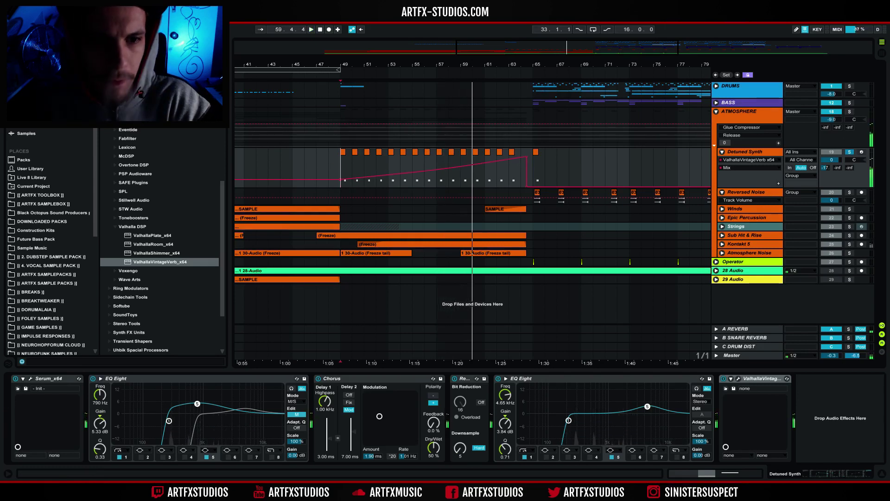
key(space)
Add an Auto Filter after the reverb on Detuned Synth and lower its frequency to 552 Hz.
click(33, 89)
drag(136, 221, 788, 393)
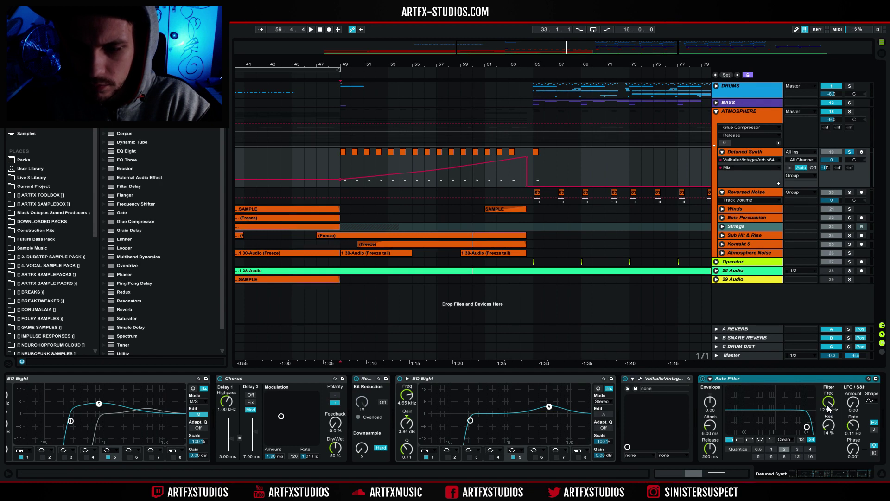
drag(828, 408, 829, 440)
key(space)
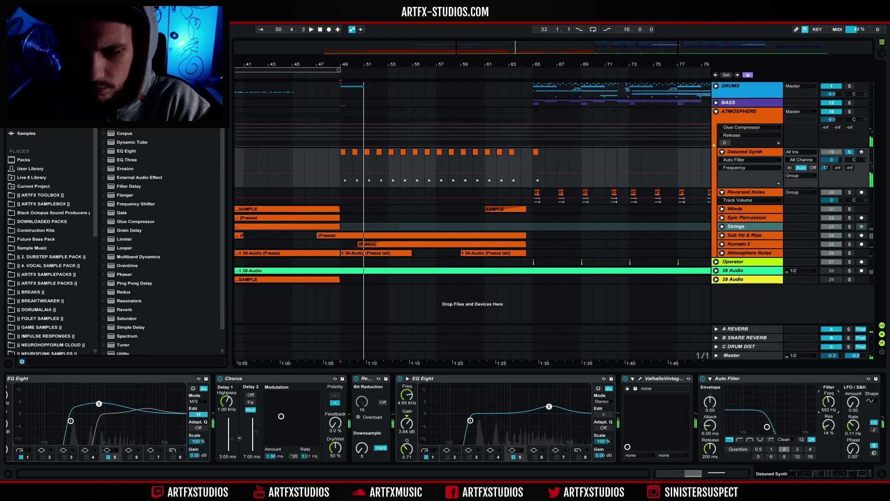
Automate the Auto Filter frequency to rise from 552 Hz at bar 49 to 19.9 kHz at bar 65, and play it.
drag(340, 167, 524, 157)
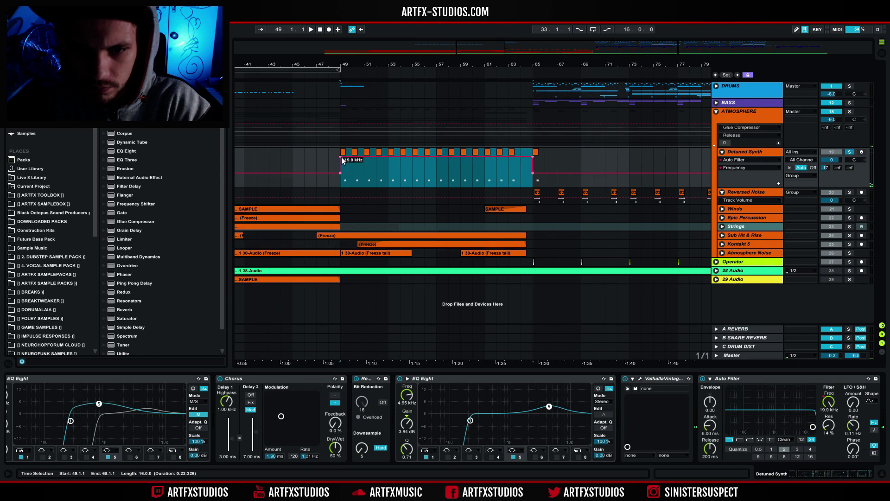
click(532, 173)
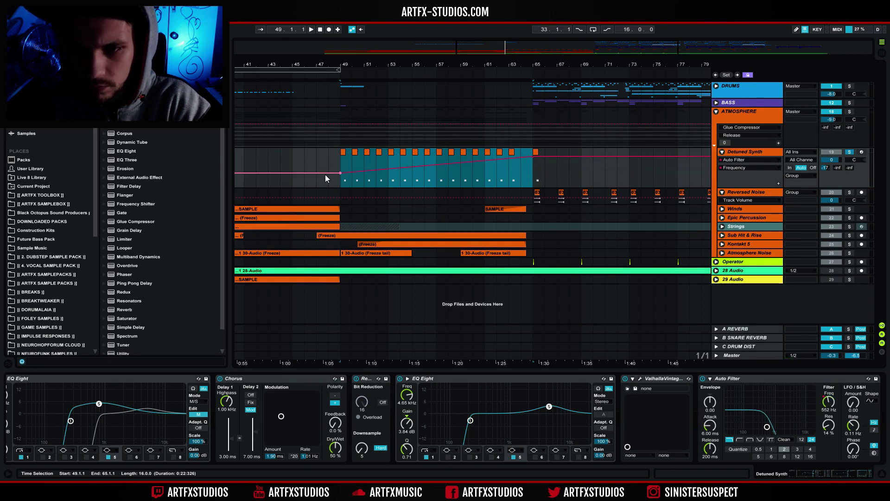
click(341, 162)
key(space)
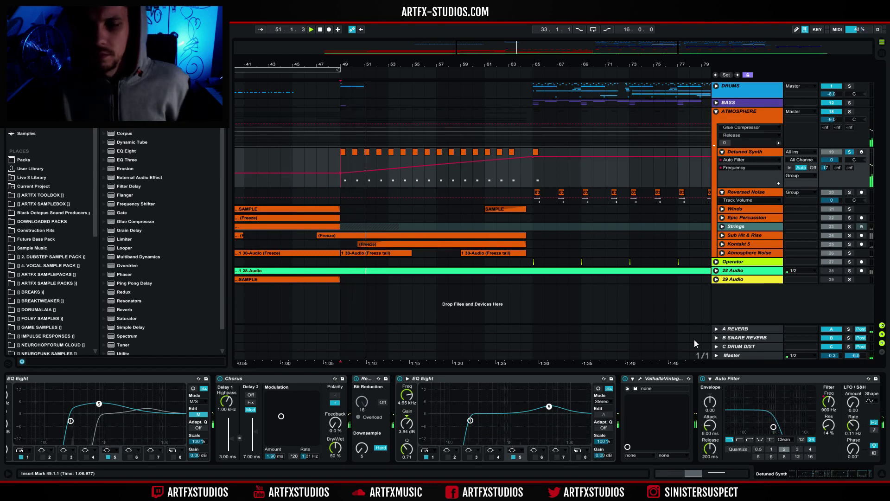
Unsolo the Detuned Synth track and play the full arrangement from bar 41.
click(848, 153)
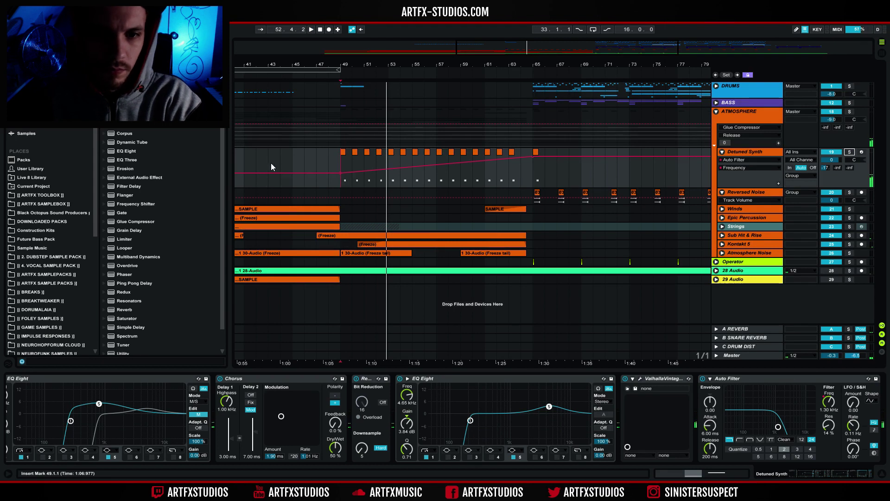
click(247, 157)
key(space)
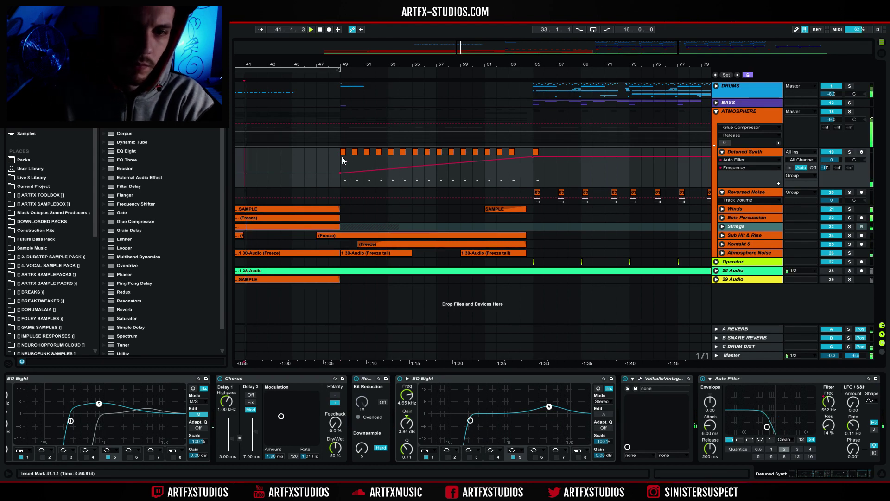
Fold the Detuned Synth and Reversed Noise tracks and collapse the ATMOSPHERE group.
click(722, 152)
click(722, 160)
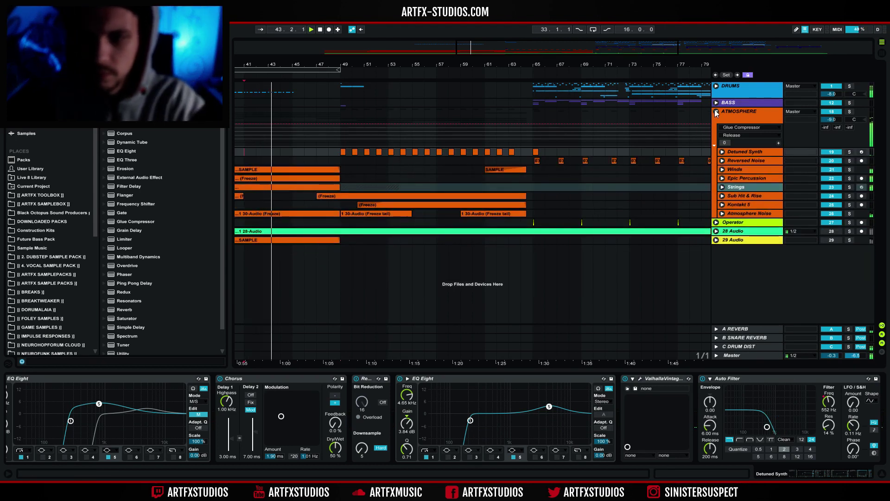
click(716, 111)
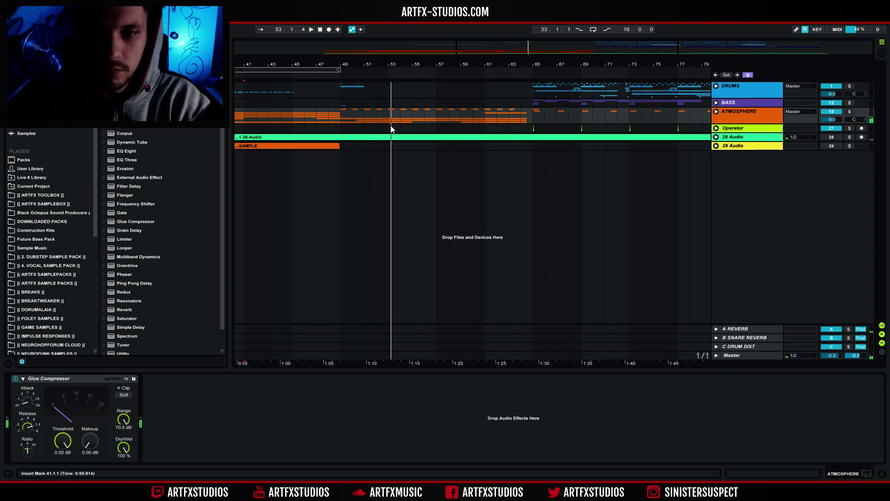
Expand the ATMOSPHERE group and select bars 49 to 65 on the Detuned Synth track.
click(716, 112)
click(356, 152)
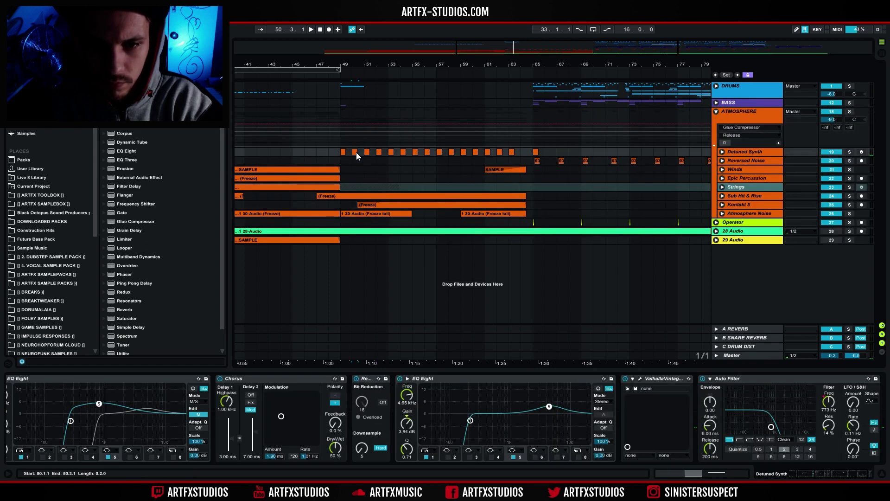
click(341, 152)
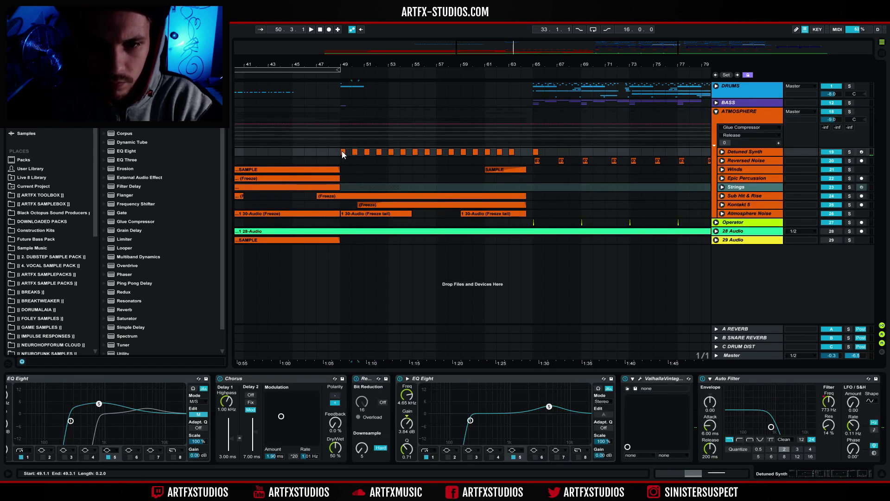
shift+click(522, 152)
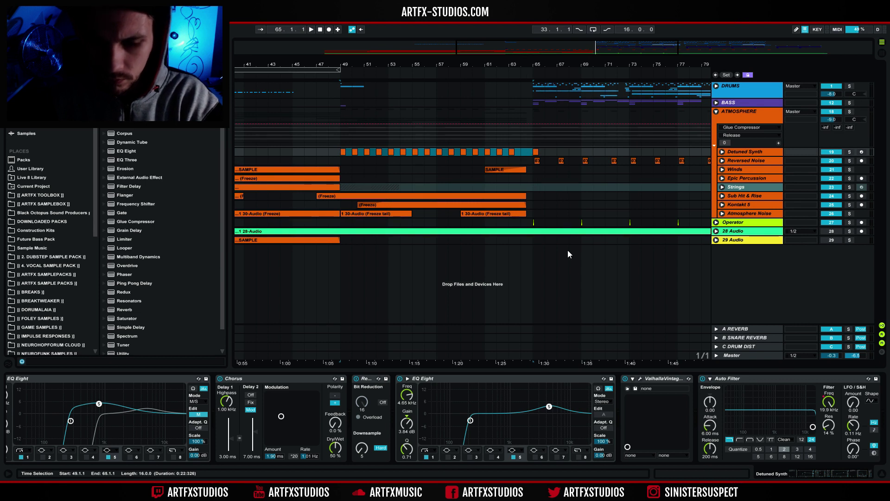
Consolidate the Detuned Synth clips from bar 49 to 65 and delete the notes in clip bars 2 to 4.
key(ctrl+j)
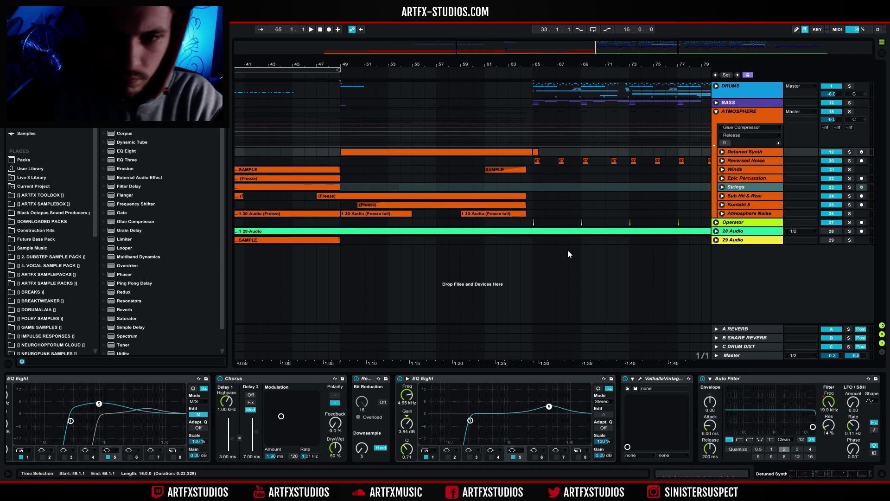
click(722, 151)
double_click(454, 160)
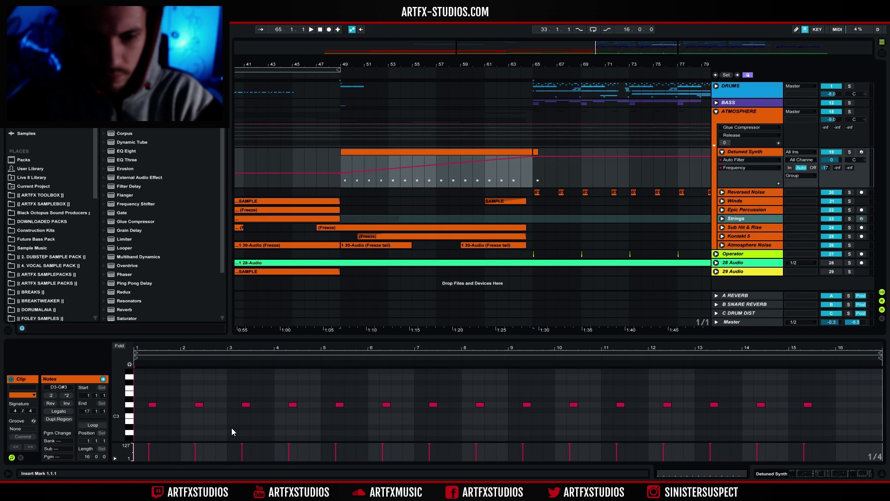
drag(194, 391, 277, 418)
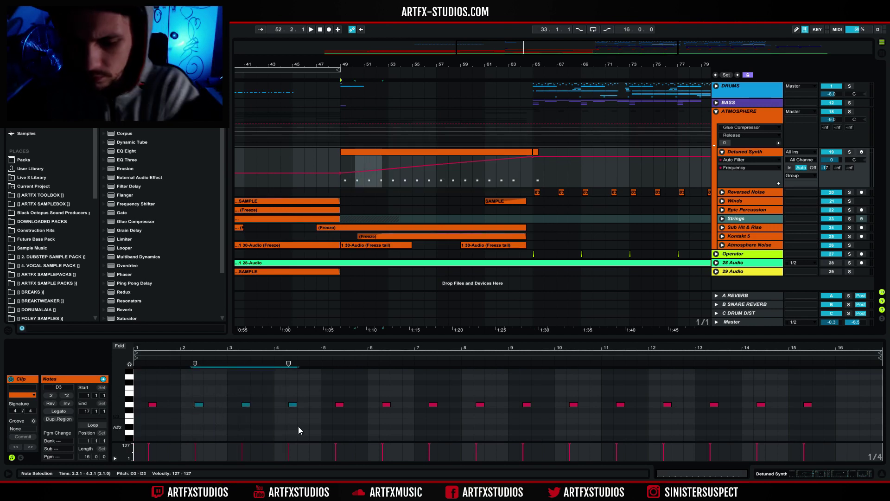
key(Delete)
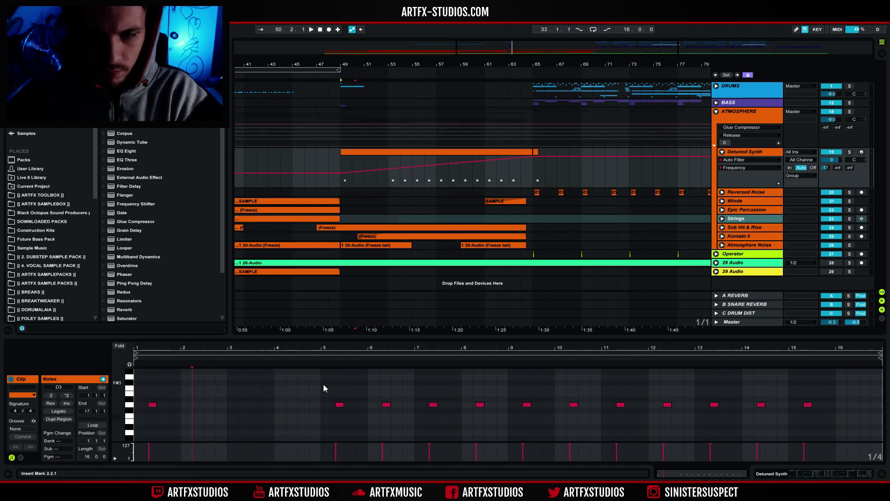
Loop the first four bars of the Detuned Synth clip without the notes beyond the loop, and play it from bar 49.
drag(880, 353, 468, 385)
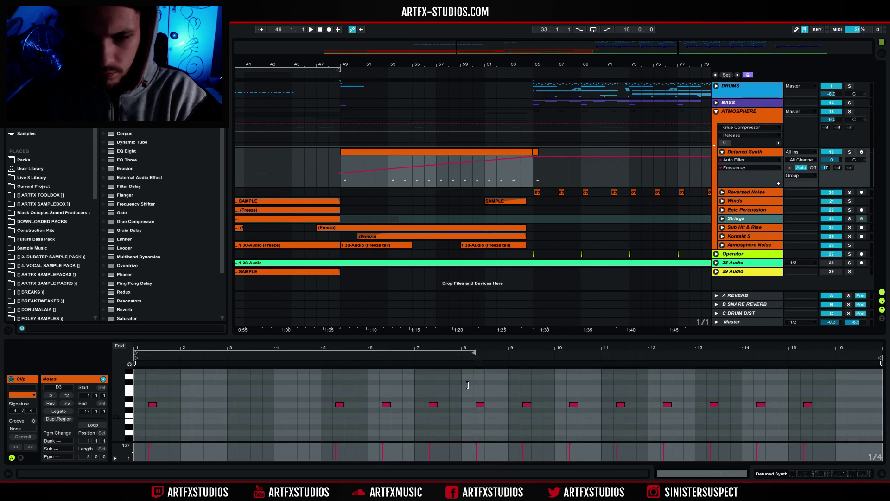
click(94, 425)
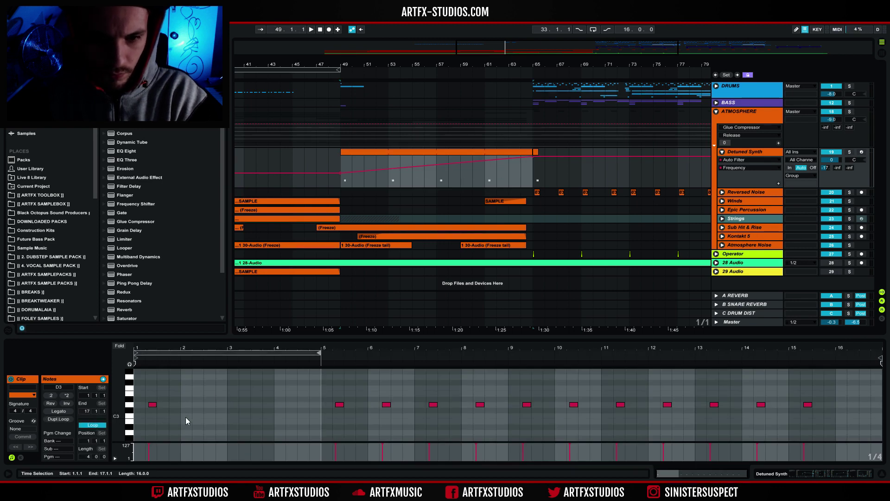
click(413, 153)
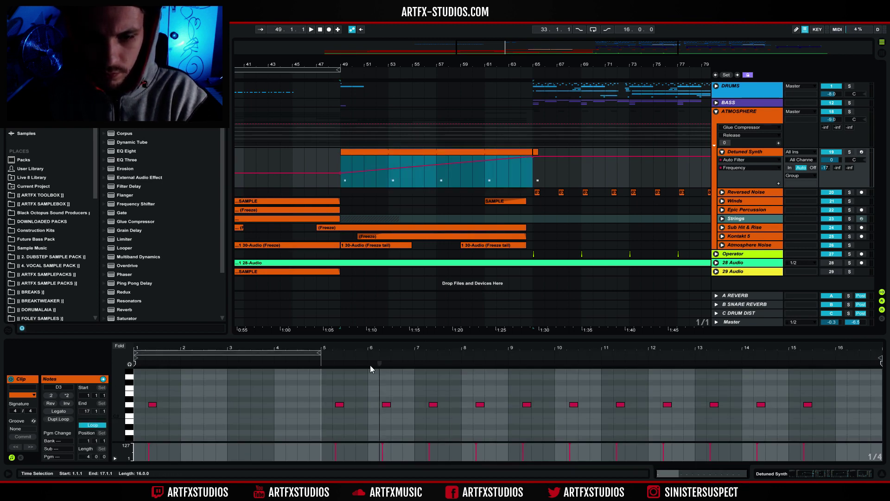
click(334, 394)
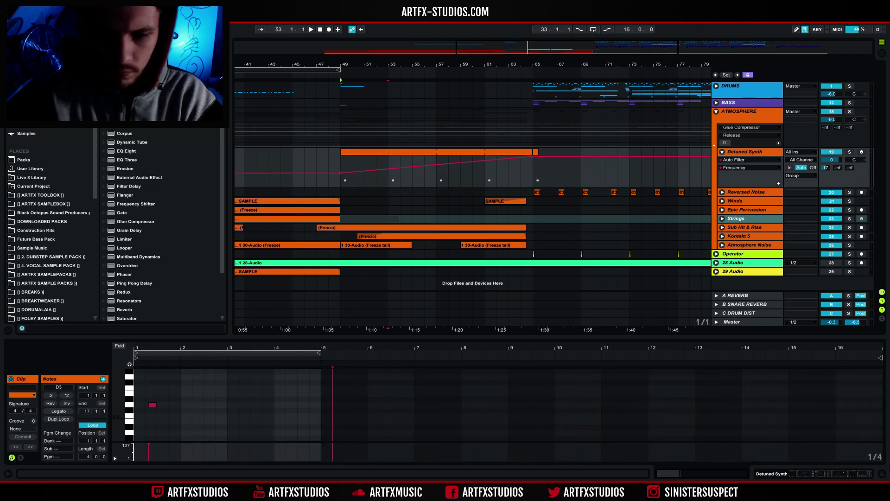
click(366, 151)
key(space)
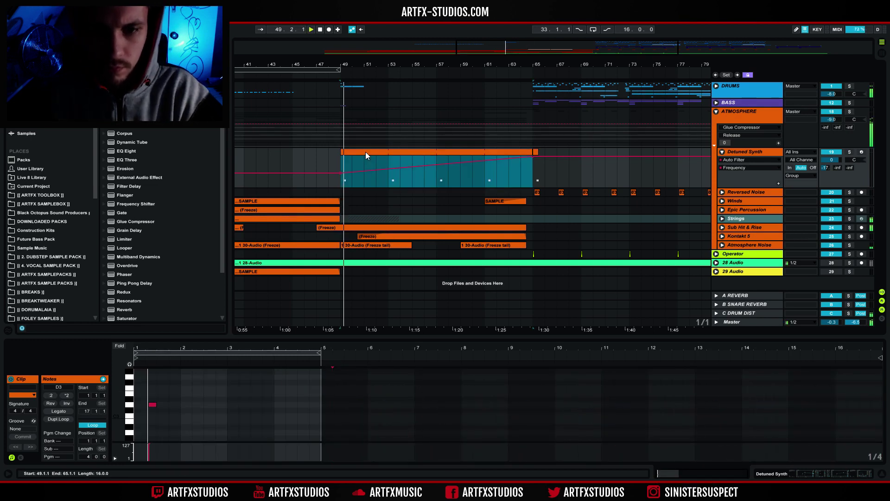
Fold the Detuned Synth track, collapse the ATMOSPHERE group and expand the BASS group.
click(722, 152)
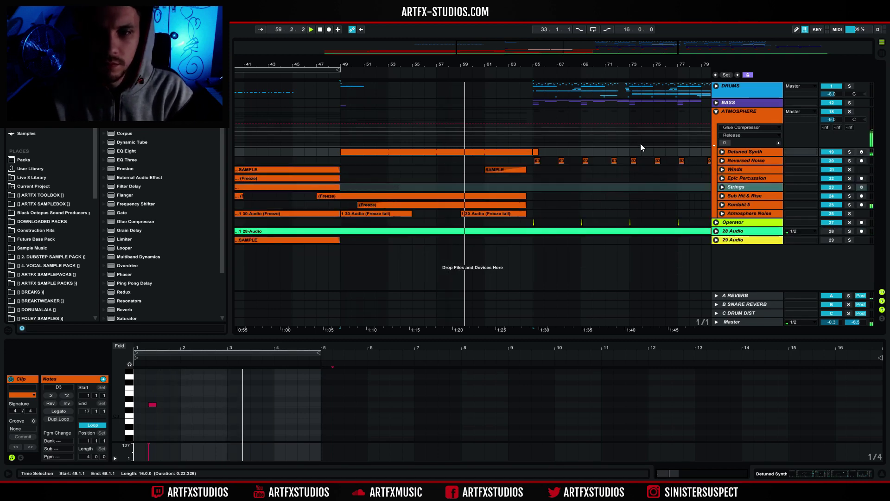
click(717, 112)
click(716, 103)
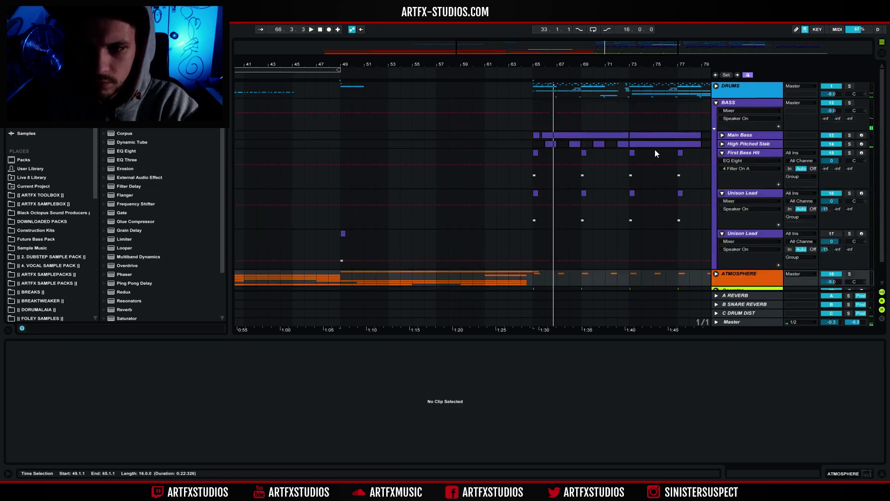
Copy the First Bass Hit clip from bar 65 to bar 49 and play it from bar 48.
click(536, 154)
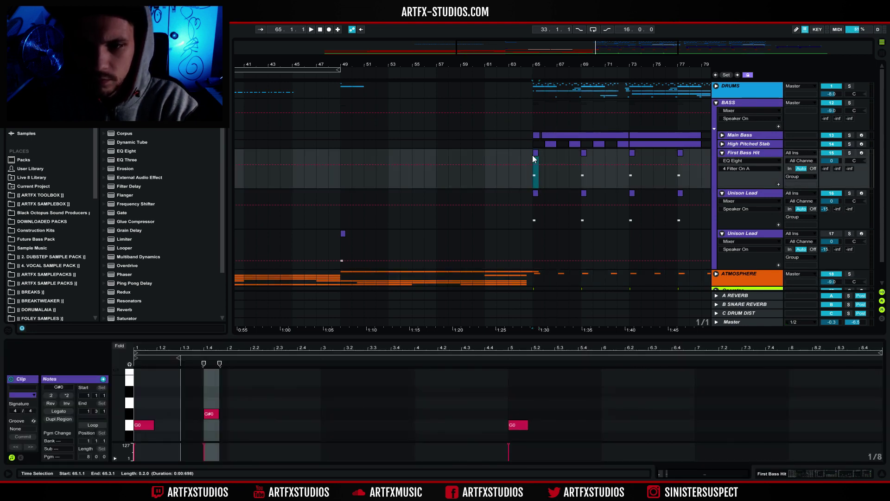
click(341, 159)
click(340, 172)
click(331, 174)
key(space)
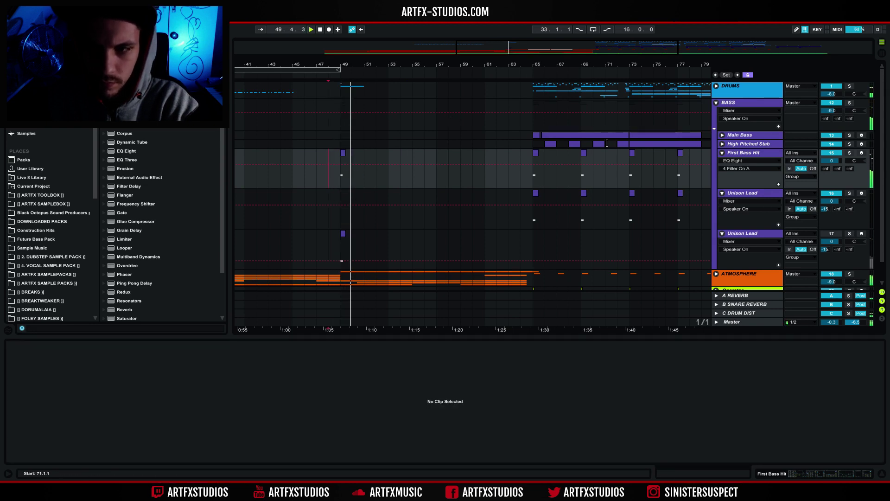
Solo the First Bass Hit track and play it from bar 49 with its device chain shown.
click(849, 152)
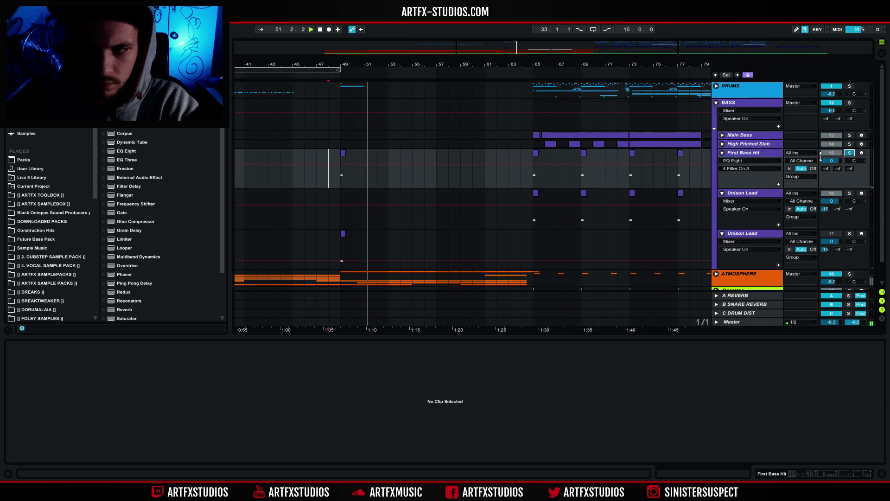
click(341, 155)
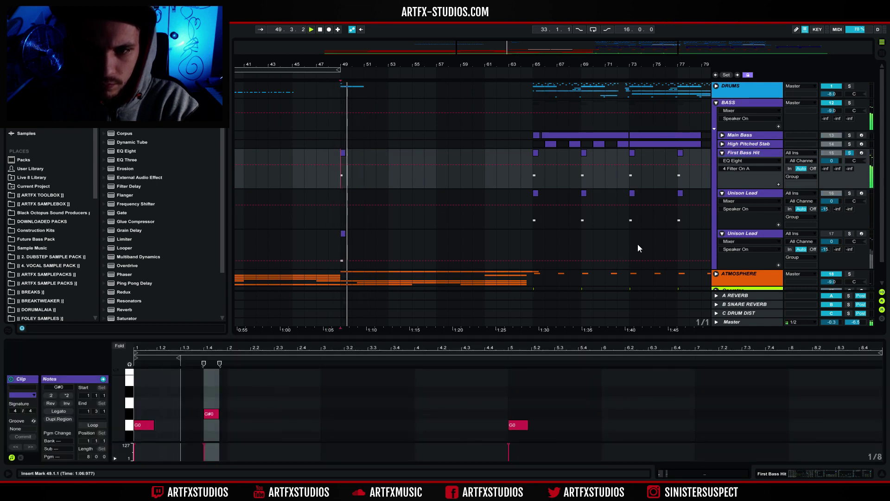
click(801, 472)
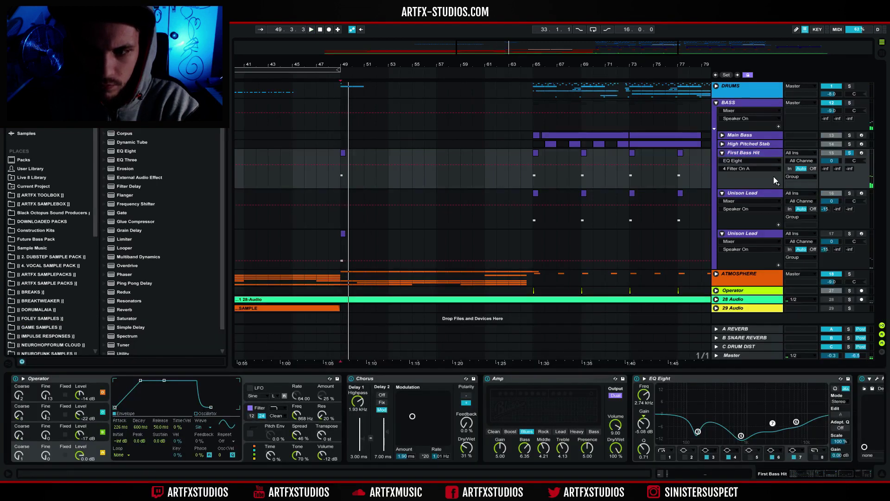
right_click(745, 157)
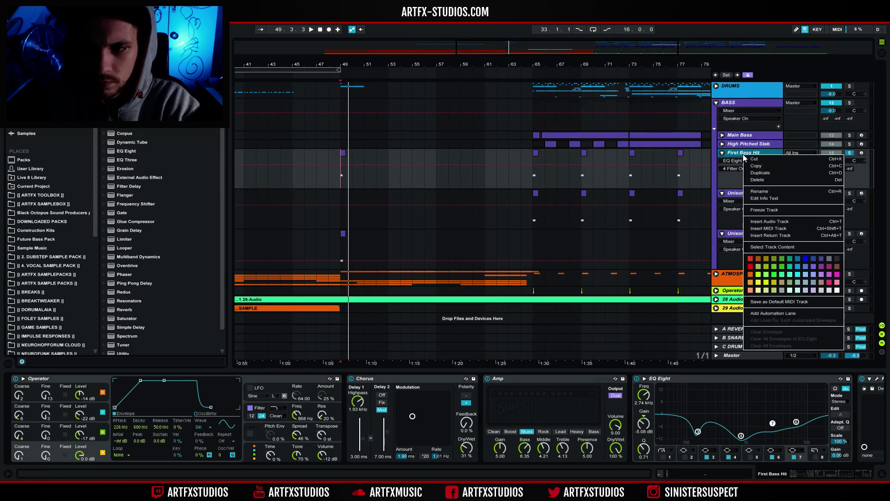
click(771, 168)
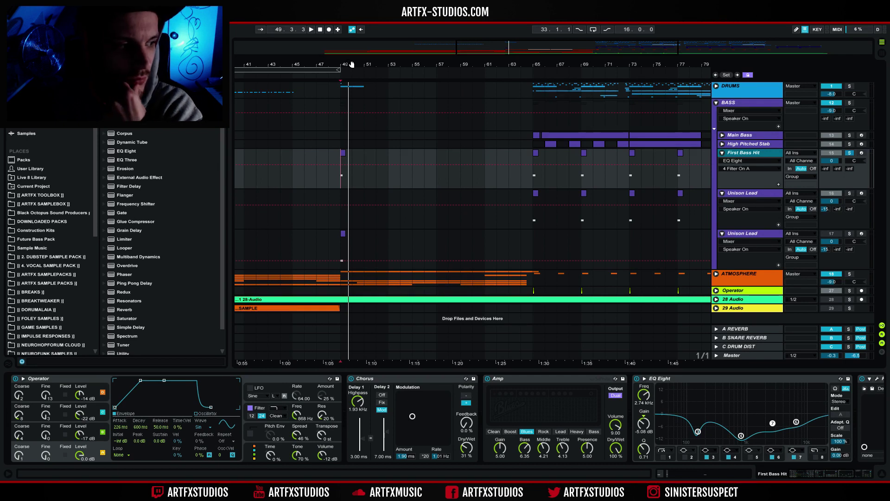
key(ctrl+d)
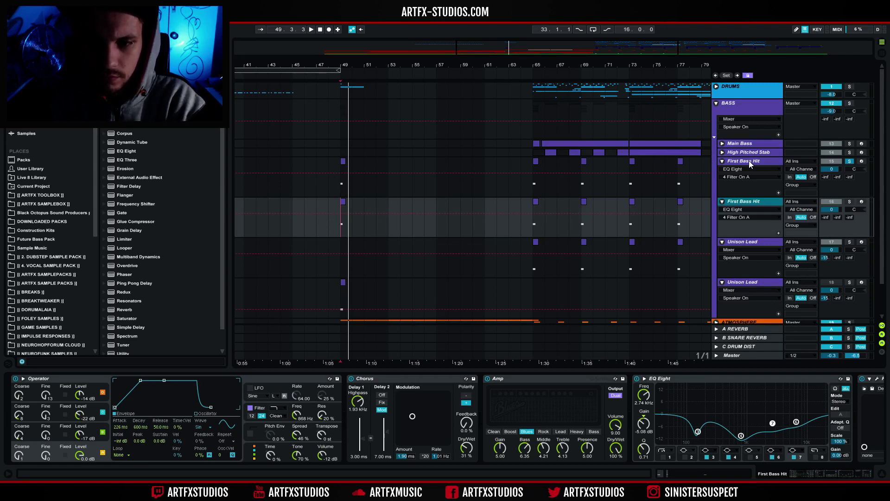
key(Delete)
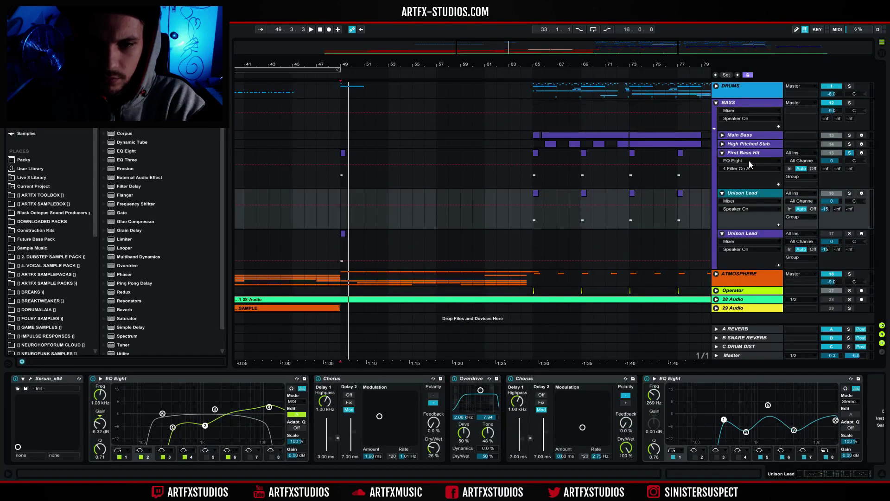
Add a highpass Auto Filter at 3.15 kHz to the end of the First Bass Hit device chain and play the hit at bar 49.
click(341, 177)
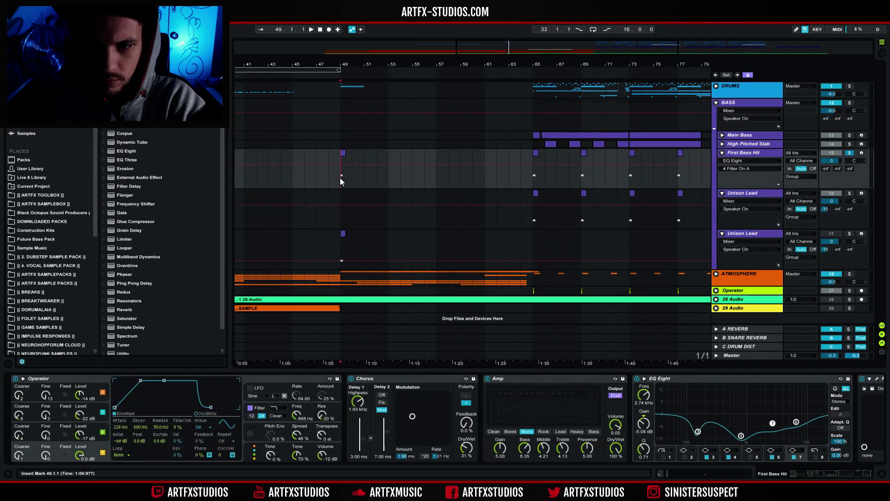
key(space)
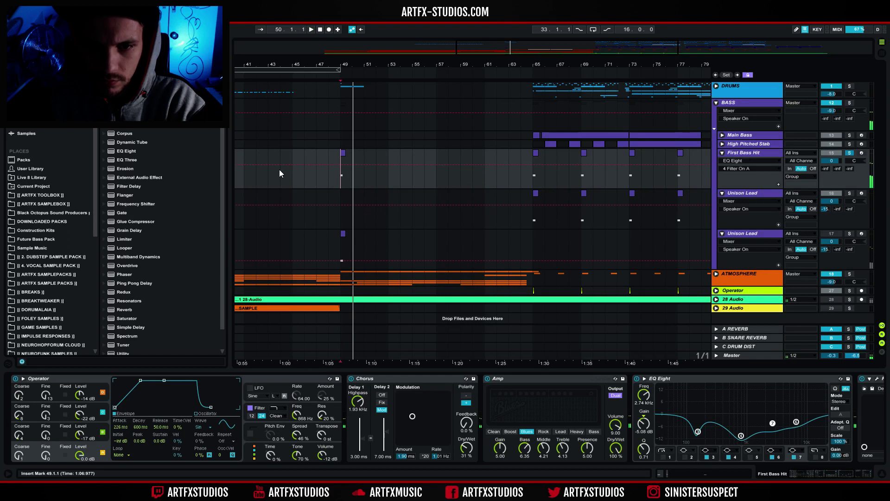
click(809, 473)
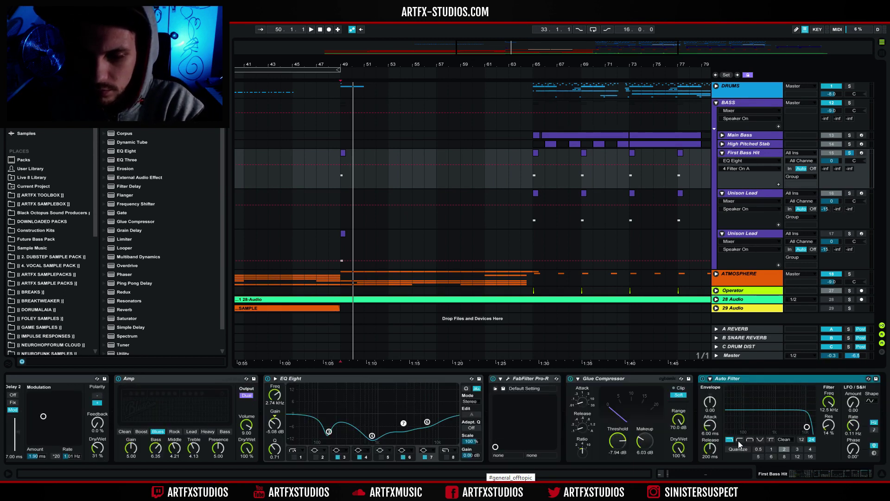
click(740, 440)
key(space)
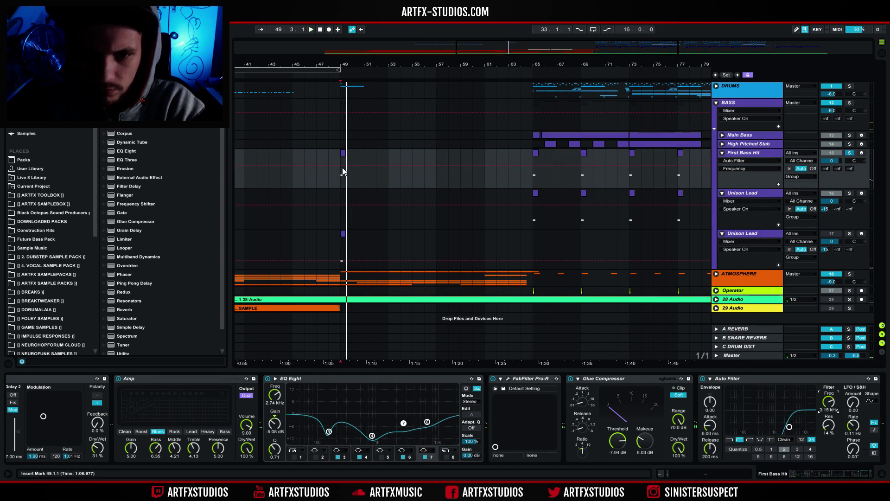
Unsolo the First Bass Hit track and play the full mix from bar 48.
drag(339, 168, 345, 154)
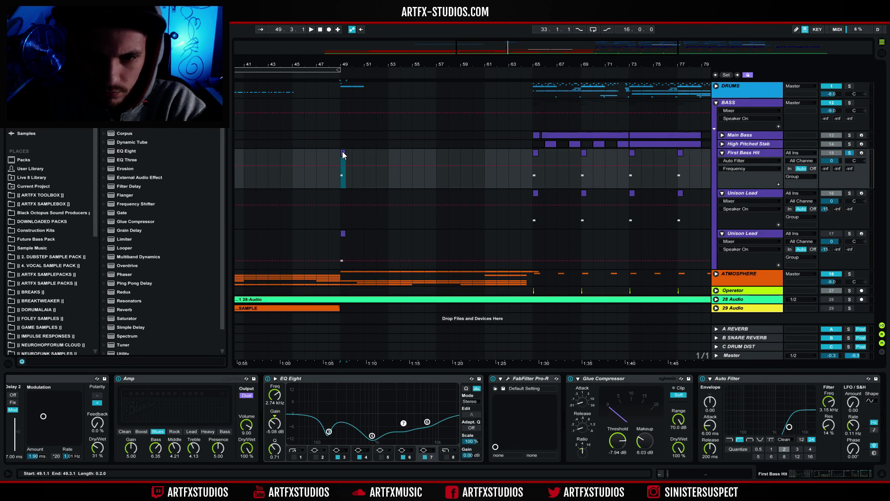
click(328, 160)
key(space)
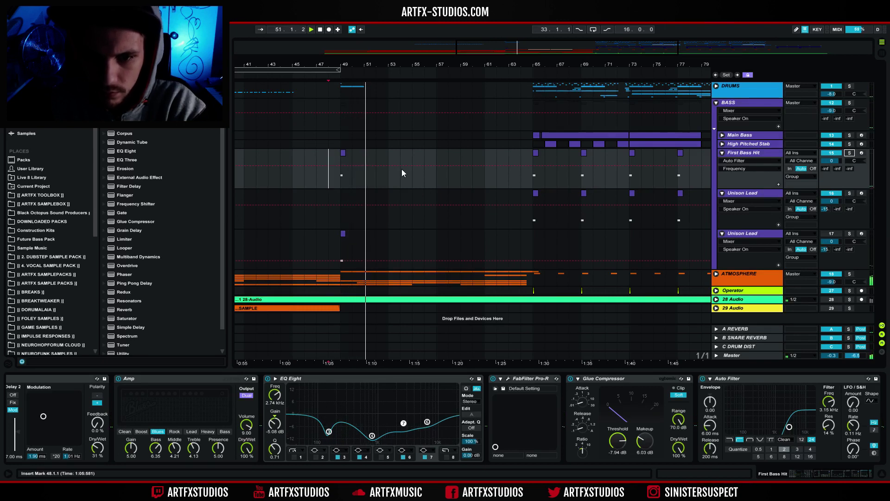
key(space)
Duplicate bars 49 to 53 of the First Bass Hit and both Unison Lead tracks three times, up to bar 65.
drag(383, 186, 340, 233)
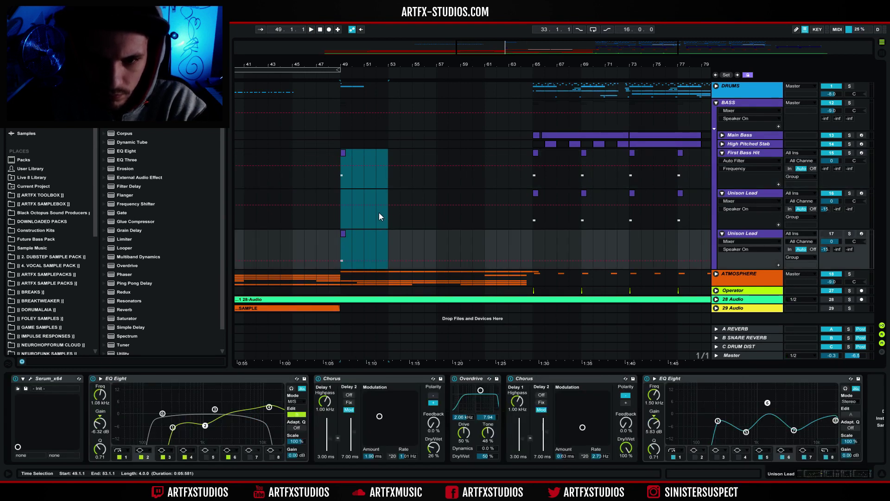
key(ctrl+d)
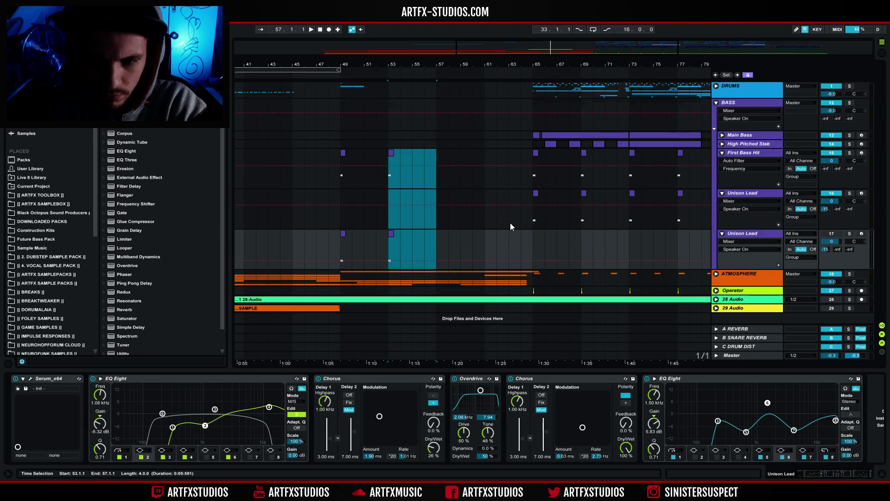
key(ctrl+d)
key(ctrl+d)
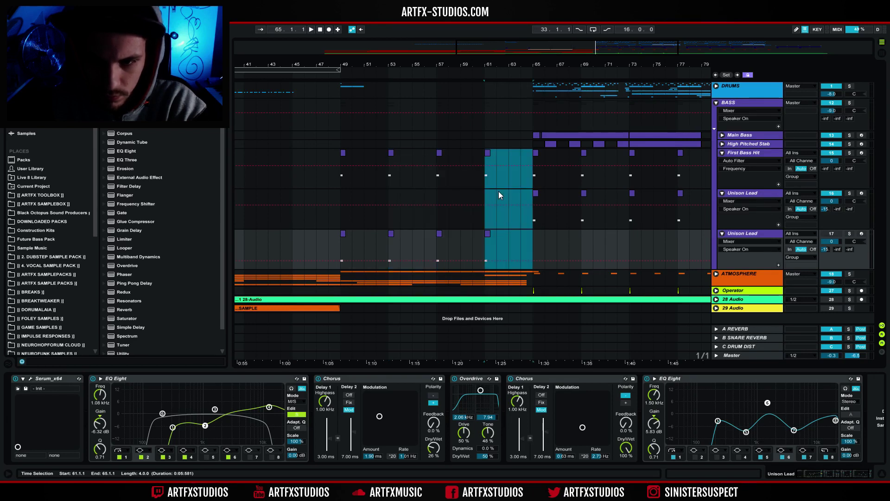
Play the arrangement from bar 49 and activate the lower Unison Lead track.
click(338, 178)
key(space)
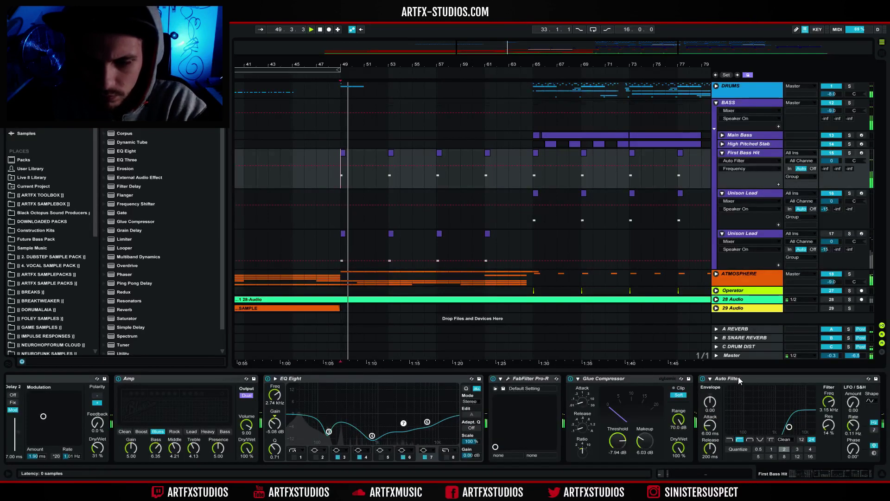
click(740, 234)
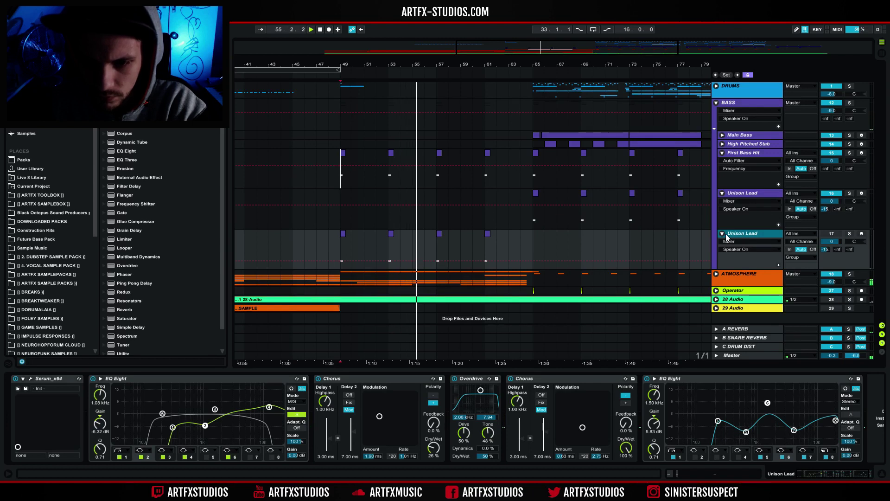
click(837, 236)
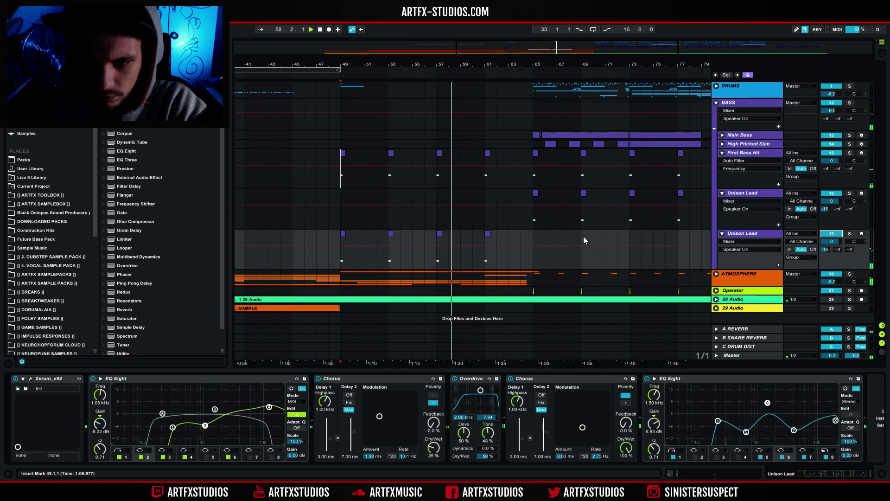
Delete the lower Unison Lead track's clips between bars 50 and 64, keeping the one at bar 49.
drag(497, 234, 340, 250)
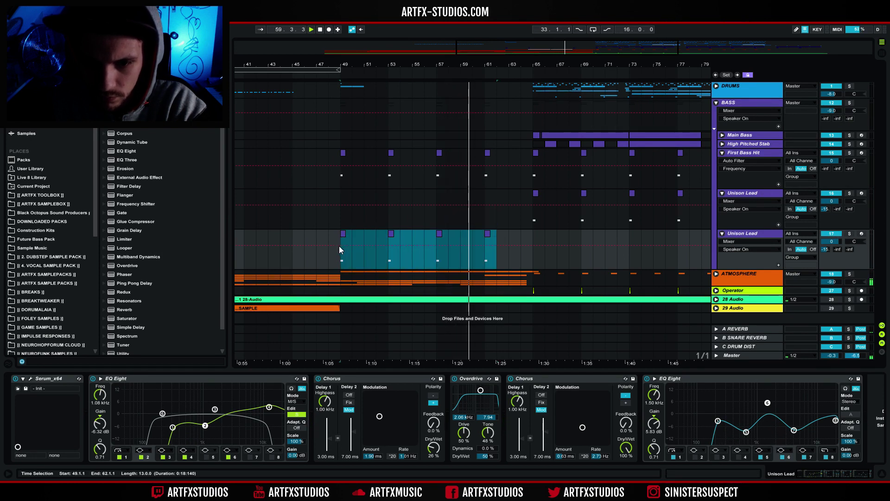
click(352, 240)
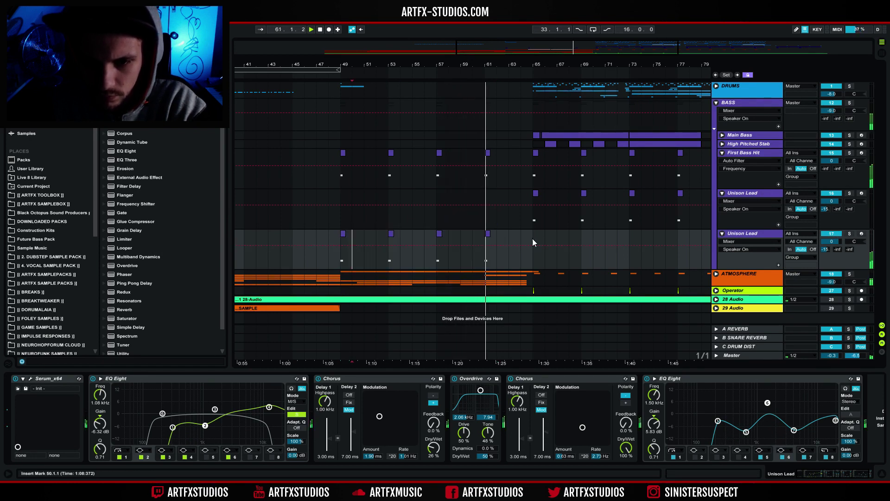
shift+click(515, 233)
key(Delete)
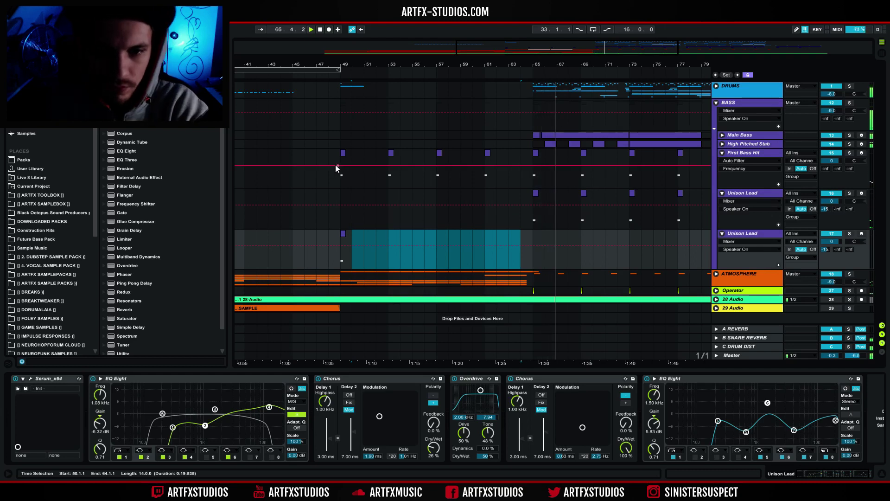
Play the mix from bar 48 and collapse the First Bass Hit and both Unison Lead tracks.
click(327, 175)
key(space)
click(723, 153)
click(722, 161)
click(721, 169)
key(space)
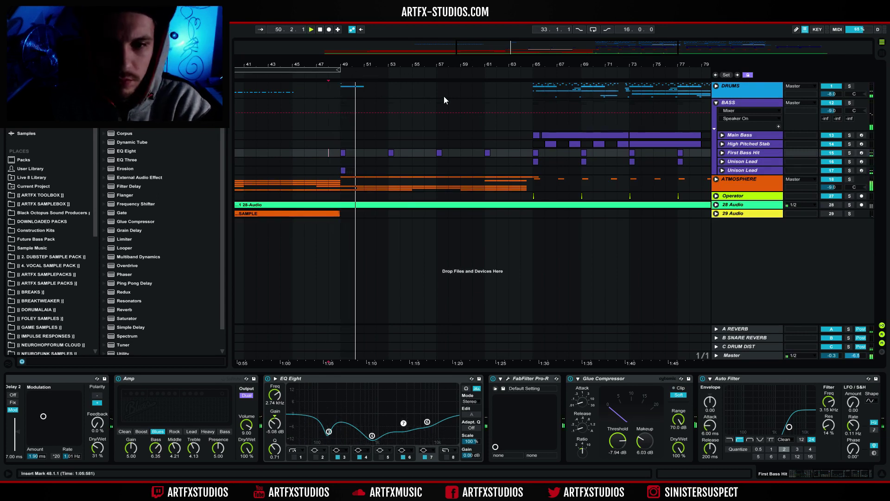
key(space)
drag(344, 64, 357, 93)
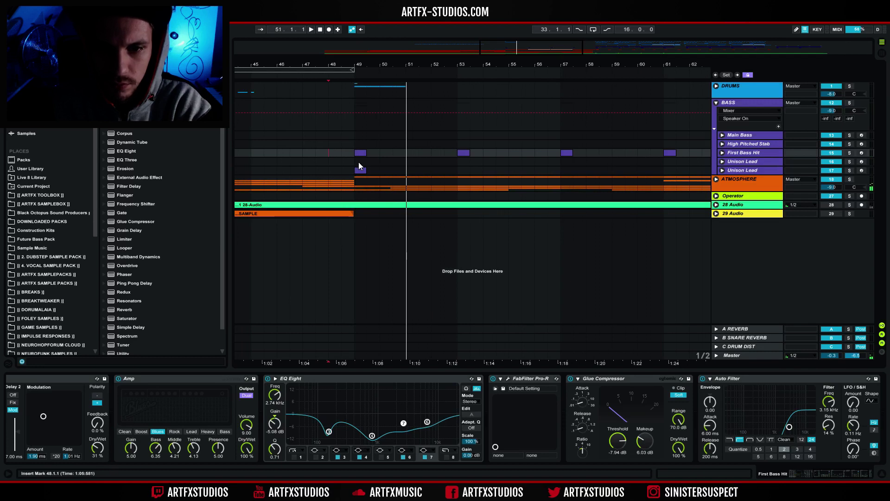
Delete the First Bass Hit clips between bars 49 and 63.
click(352, 172)
drag(678, 66, 538, 43)
drag(539, 152, 399, 151)
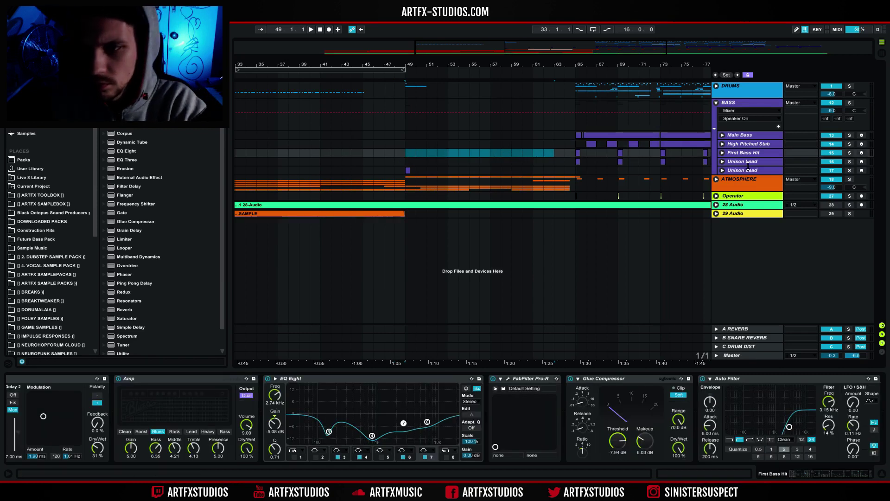
Remove the Auto Filter from the First Bass Hit track's device chain.
click(747, 170)
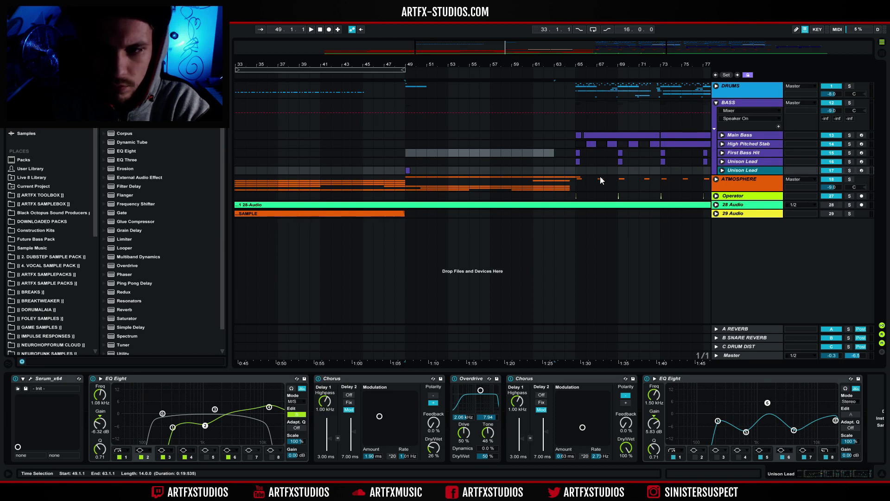
click(742, 153)
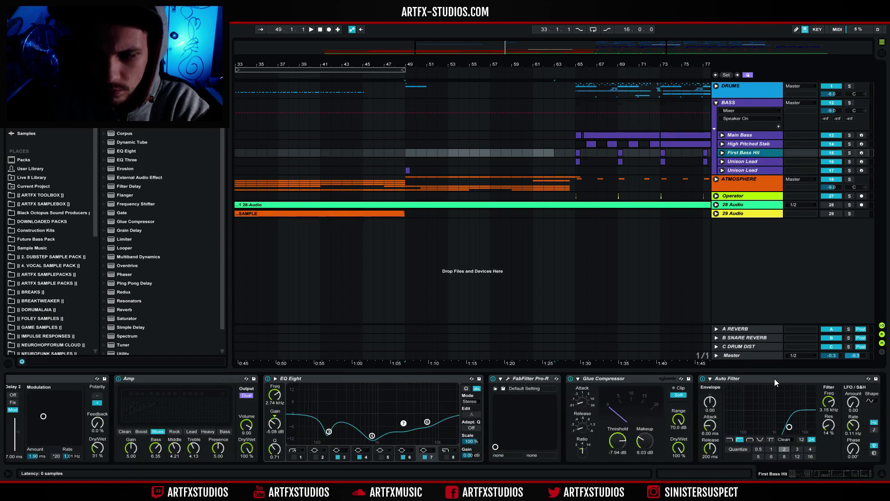
click(774, 379)
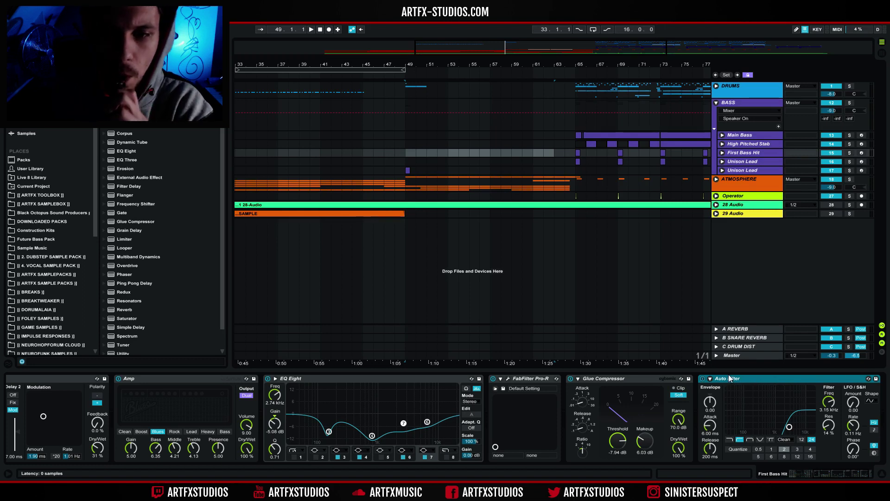
key(Delete)
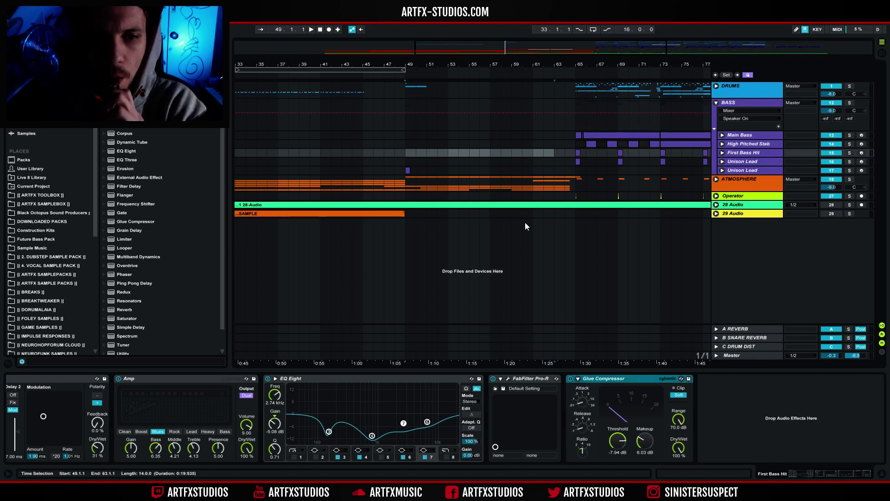
Add a Ping Pong Delay at the end of the lower Unison Lead track's chain and play that track soloed from bar 49.
click(740, 171)
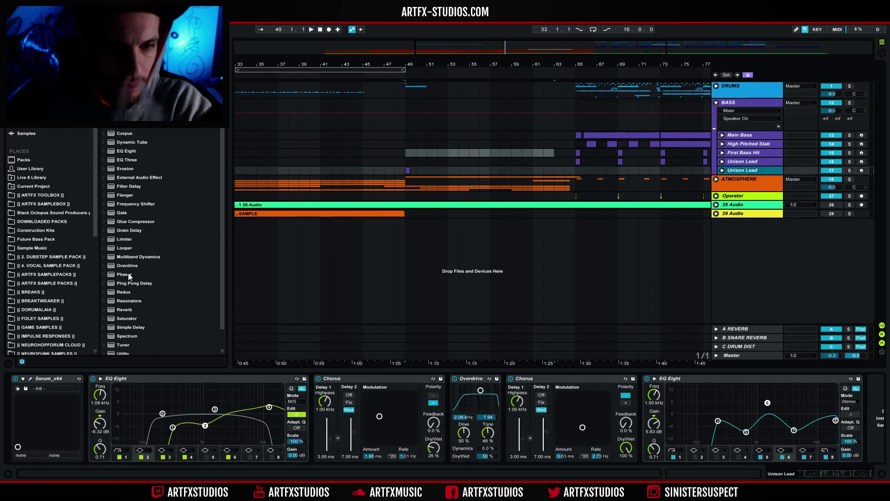
drag(137, 286, 789, 401)
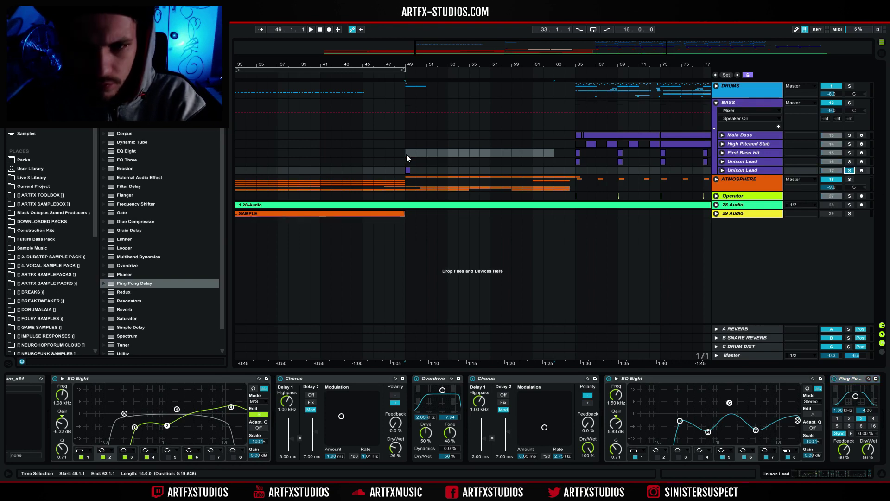
click(407, 167)
key(space)
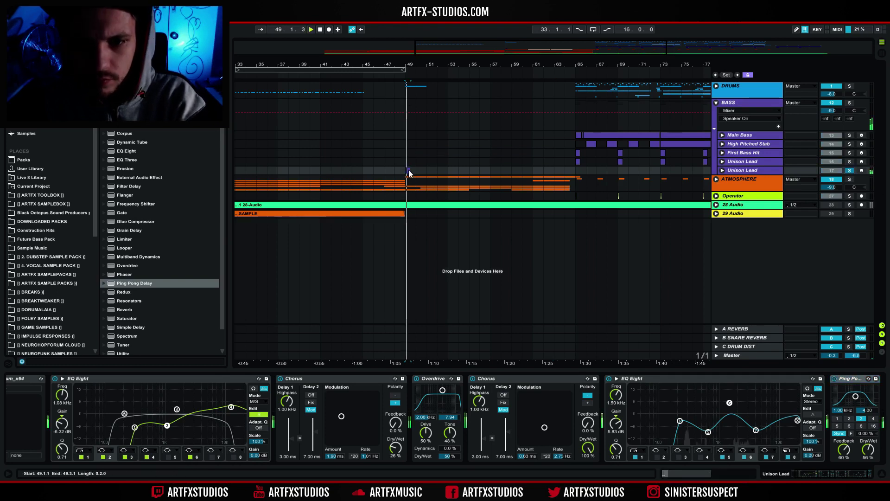
Set the Ping Pong Delay's beat division to 6, dry/wet to 43% and filter to 2.12 kHz with width 3.08, and unsolo the track.
click(850, 426)
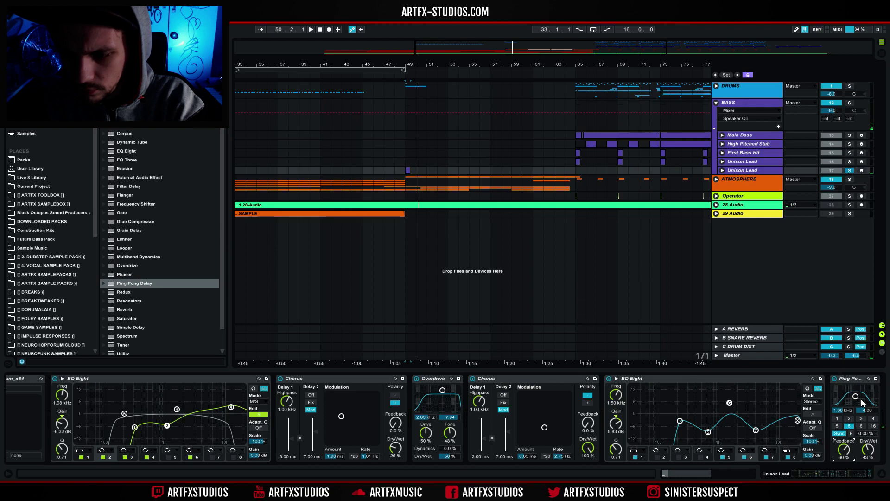
key(space)
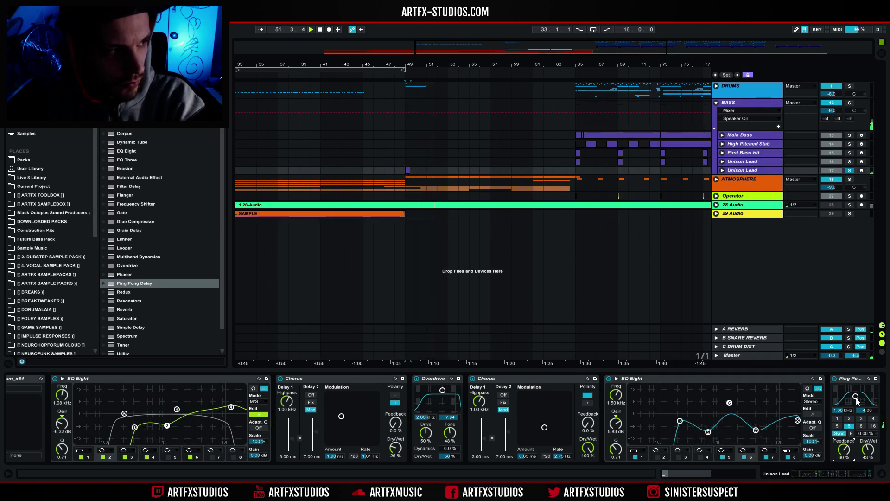
key(space)
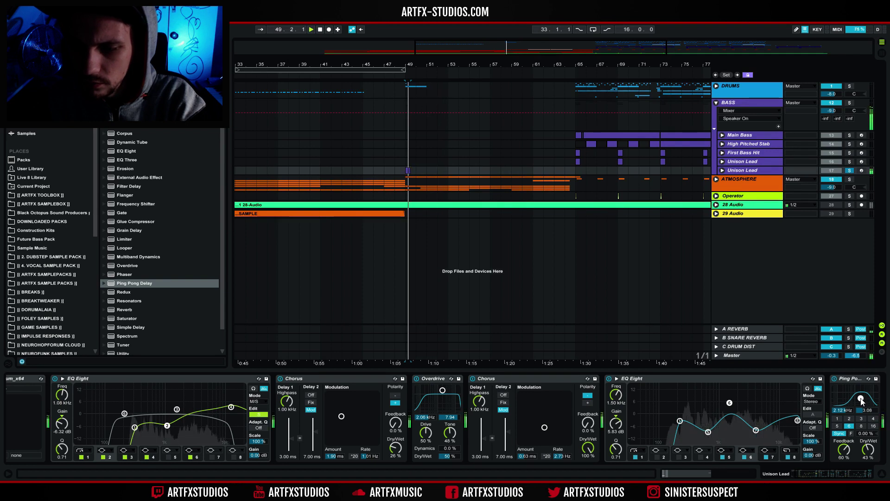
click(850, 170)
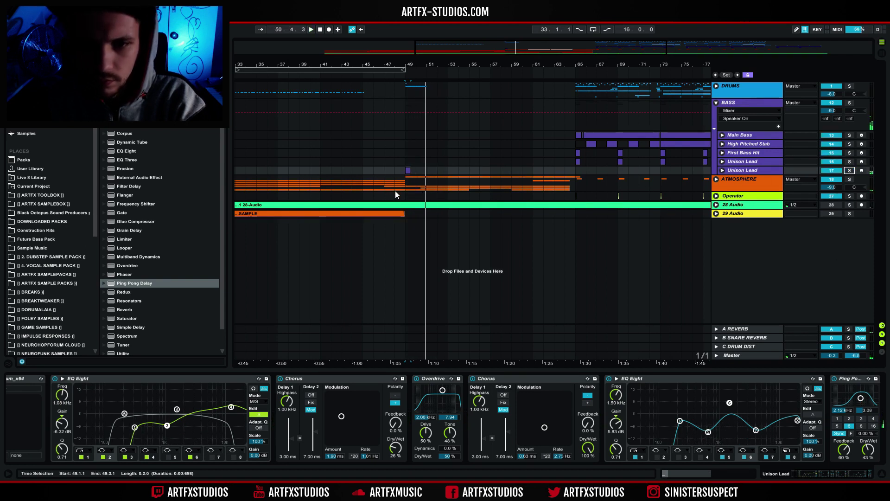
Play the full mix from bar 45 and set the lower Unison Lead's Ping Pong Delay filter to 626 Hz with width 3.85.
drag(329, 61, 314, 110)
click(348, 91)
key(space)
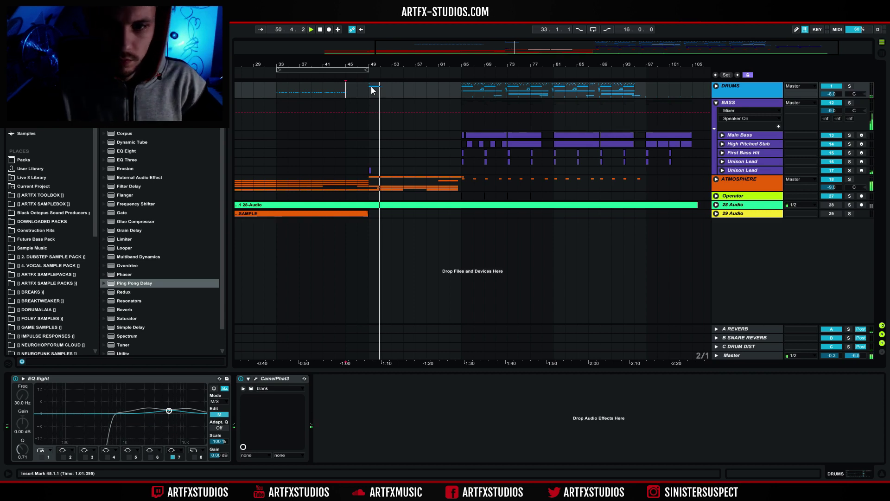
click(742, 170)
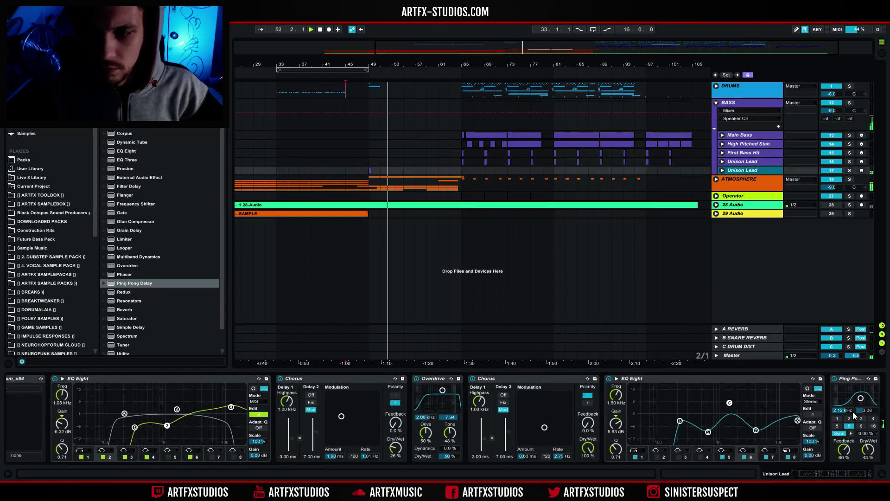
drag(861, 400, 857, 397)
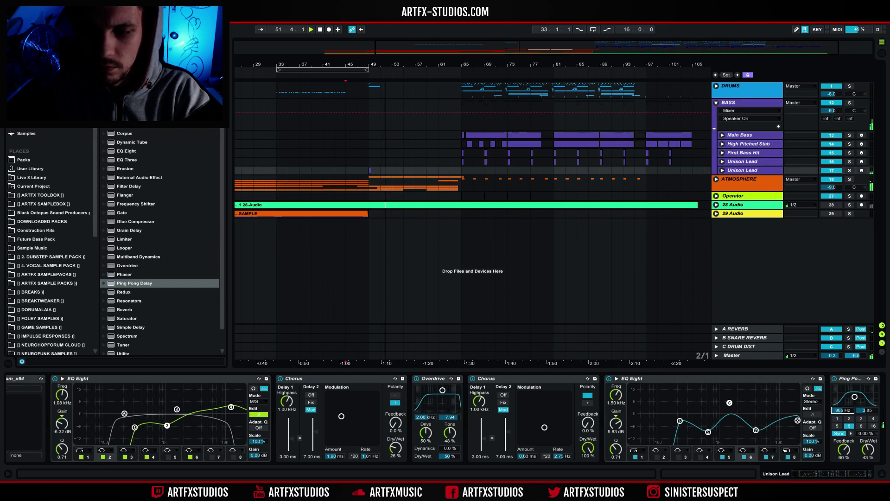
key(space)
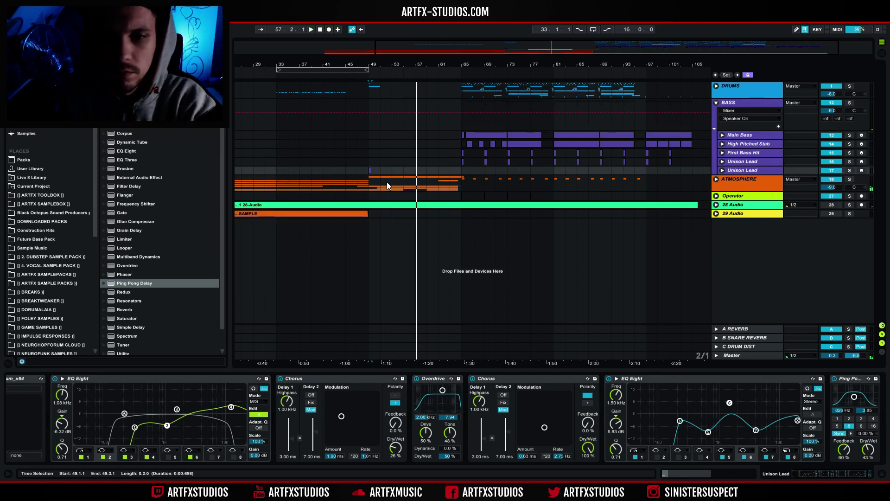
key(space)
Duplicate bars 49 to 57 of the lower Unison Lead track so its hit repeats at bar 57, and play from there.
drag(416, 172, 359, 173)
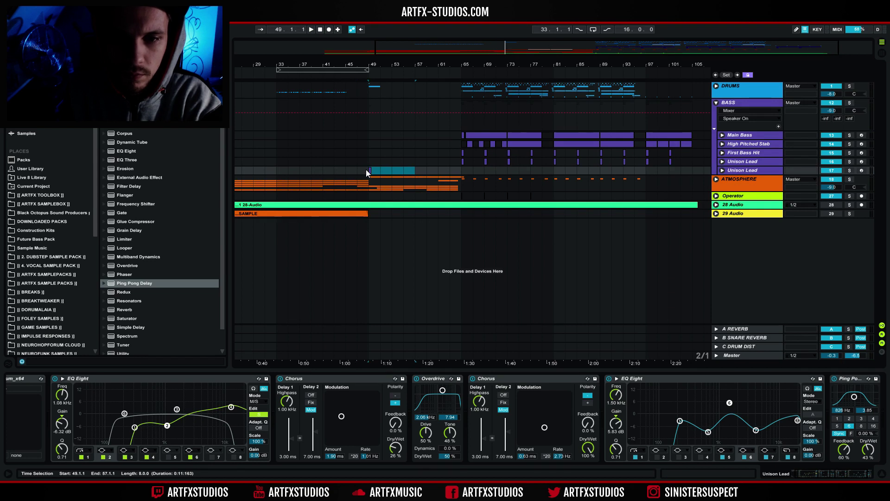
click(416, 169)
key(space)
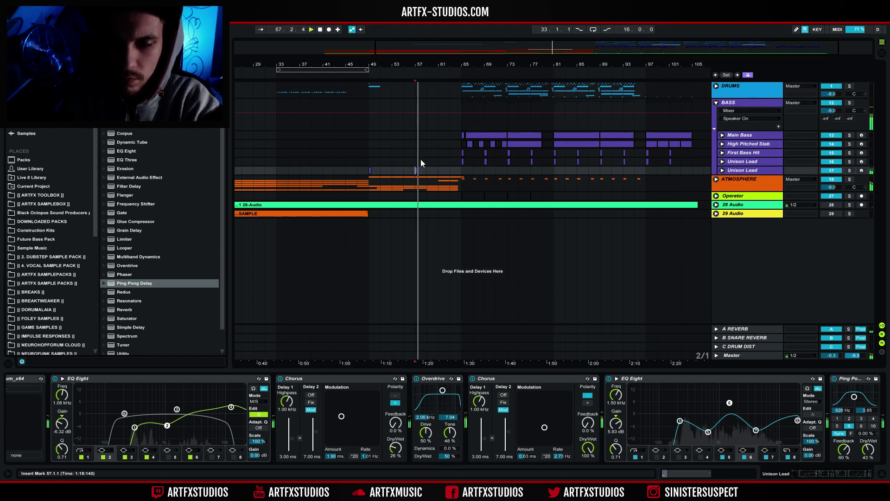
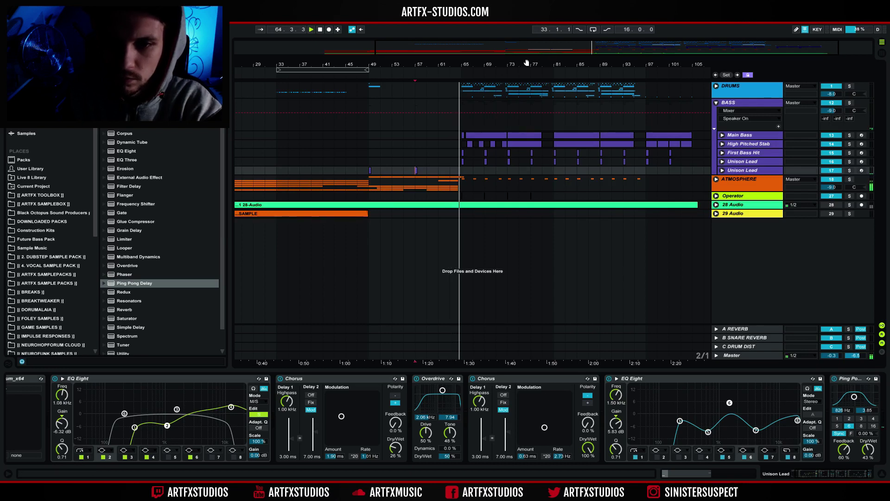
Play the drop from bar 65 and stop to take a closer look at its opening clips.
click(462, 99)
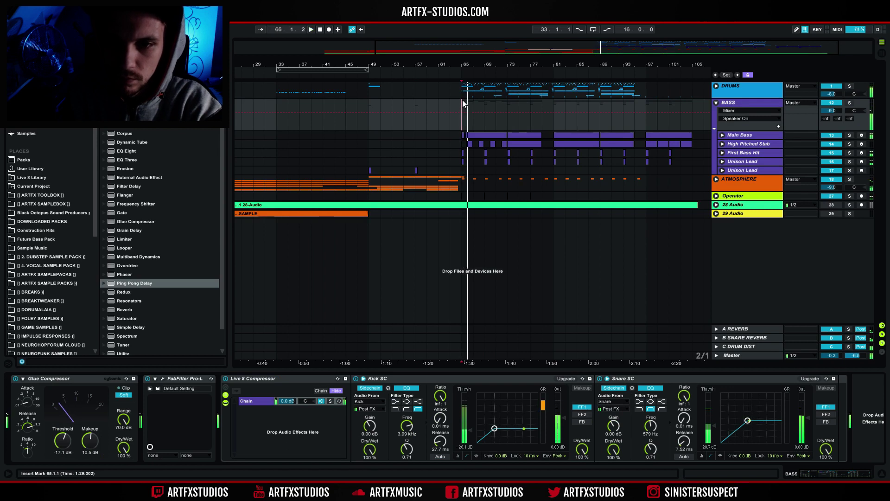
key(space)
click(367, 87)
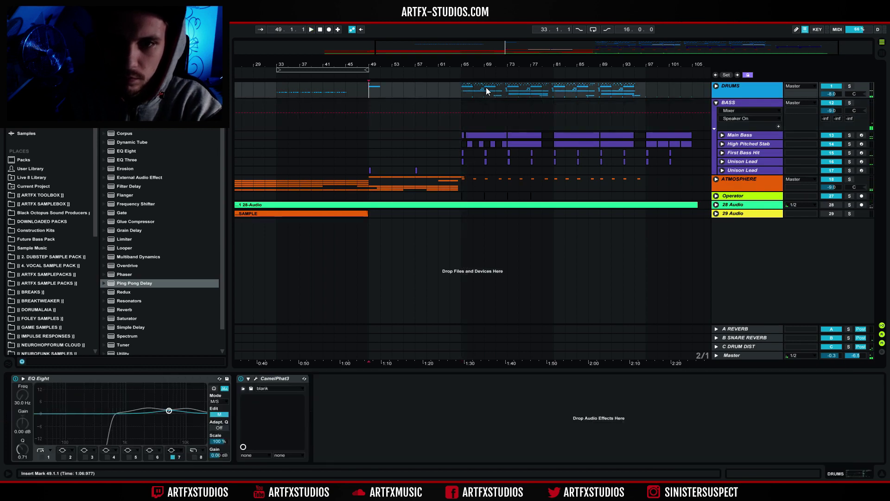
click(463, 89)
key(space)
drag(466, 66, 467, 121)
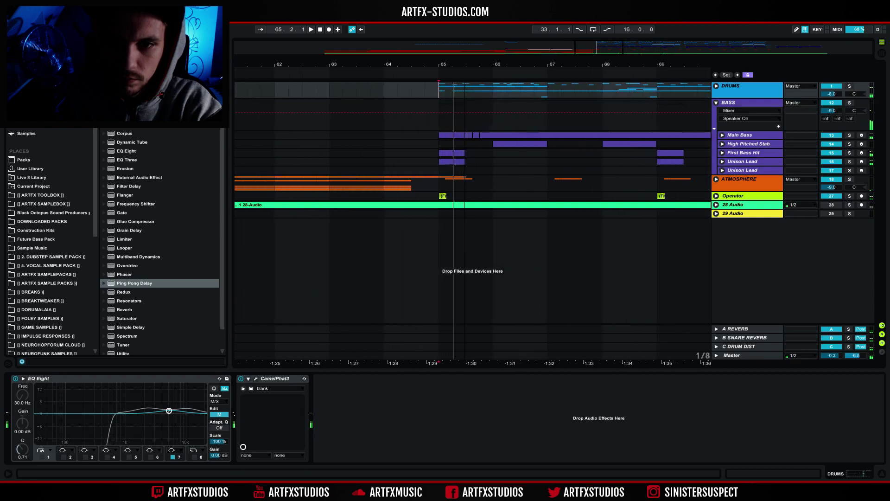
Open the First Bass Hit clip at bar 65 and audition its opening G0 note with the track soloed.
click(722, 153)
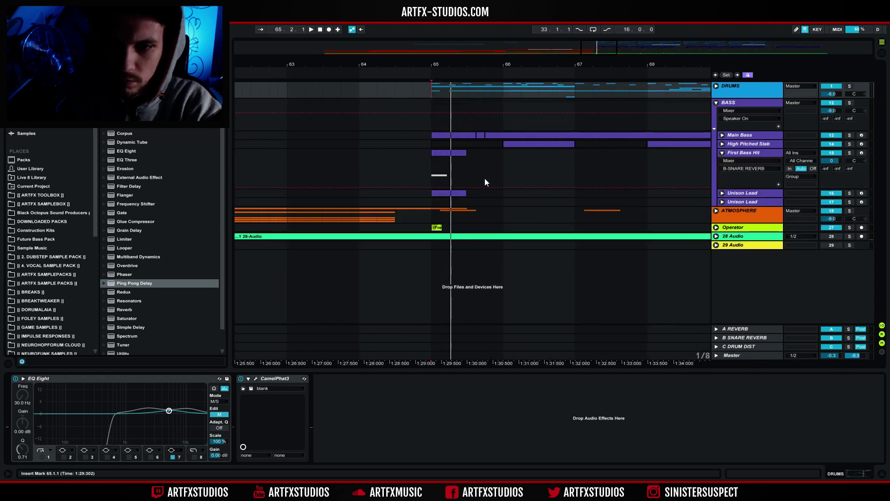
double_click(446, 153)
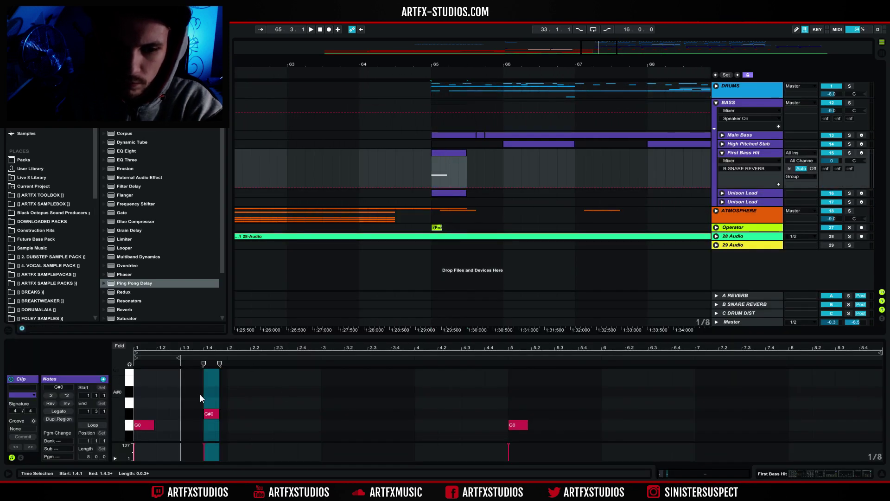
click(159, 421)
key(space)
click(849, 152)
drag(153, 424, 154, 425)
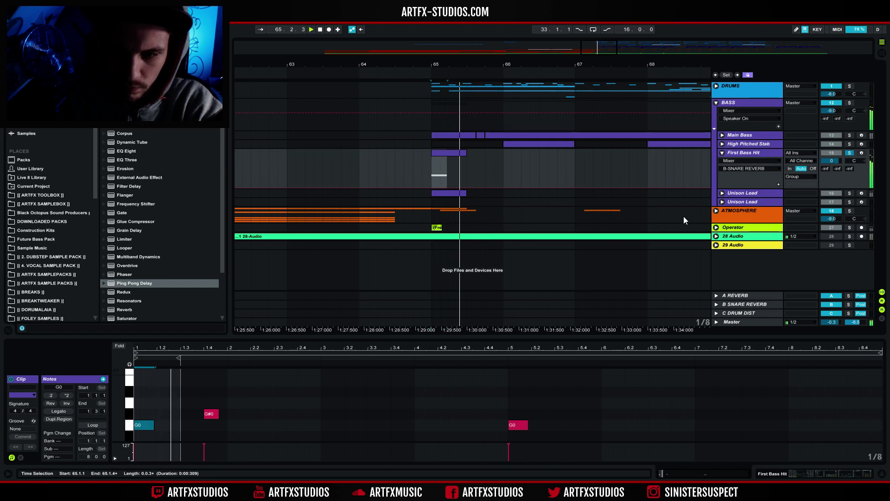
Unfold the upper Unison Lead track, unsolo the First Bass Hit track and play the drop in the full mix.
click(756, 193)
click(721, 194)
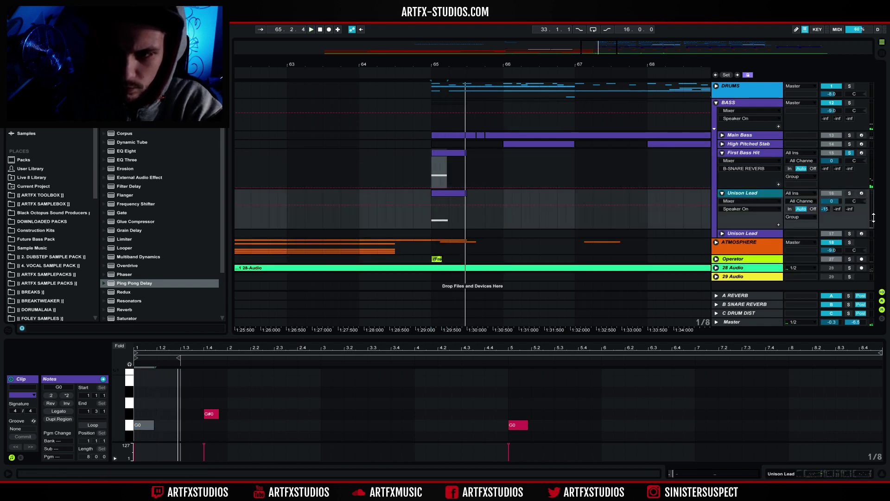
click(849, 152)
key(space)
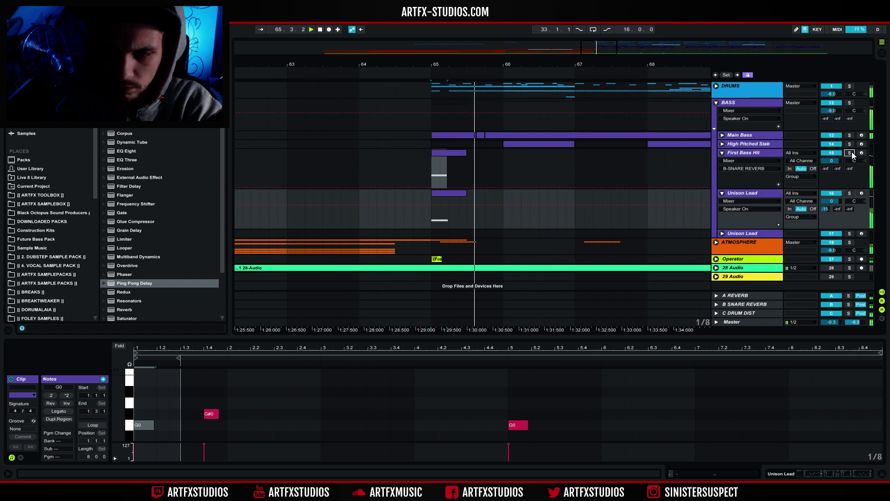
Collapse the First Bass Hit and upper Unison Lead tracks, fold the BASS group and show the whole arrangement.
click(722, 153)
click(722, 162)
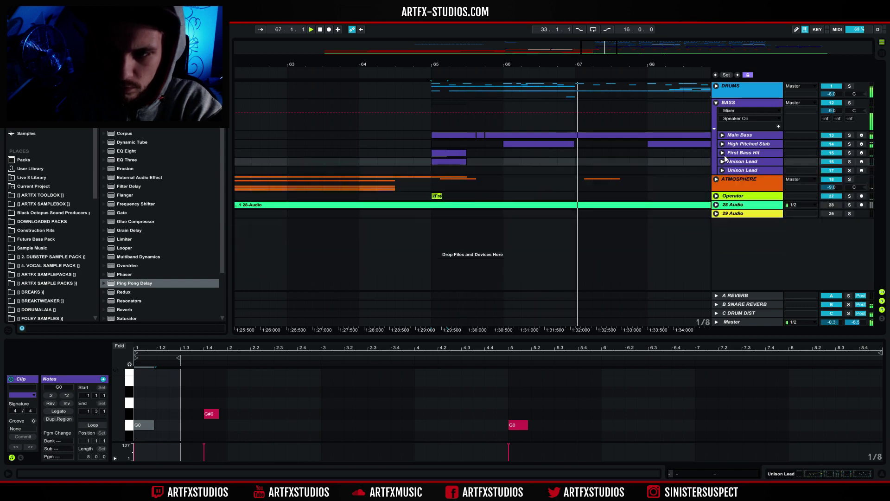
click(716, 103)
key(w)
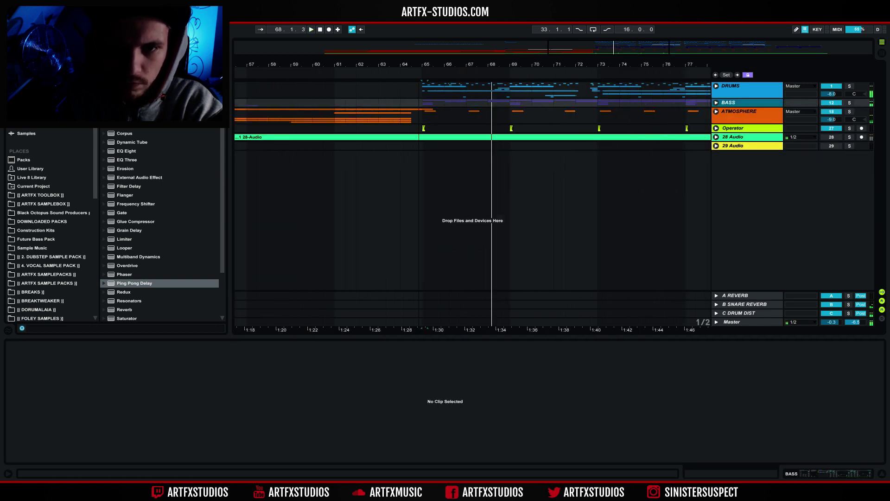
Play briefly from bar 17, unfold the DRUMS group and insert a new MIDI track below Perc Hit.
click(303, 89)
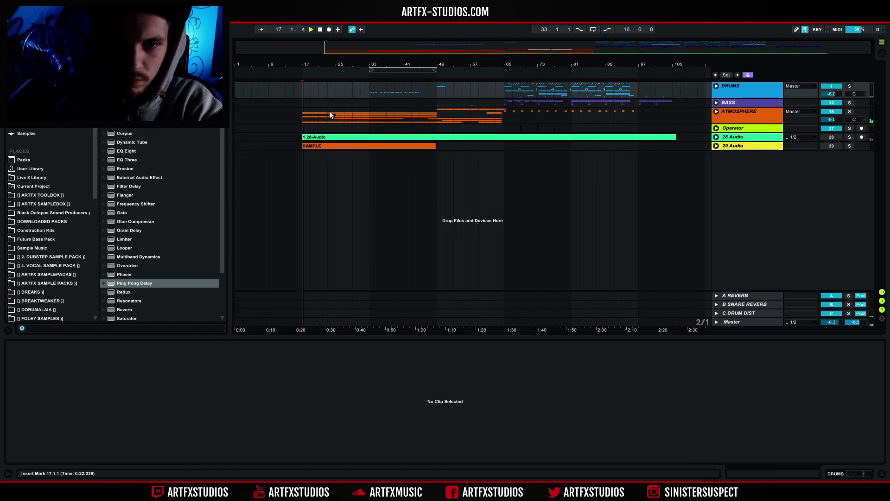
click(716, 86)
click(741, 221)
right_click(741, 221)
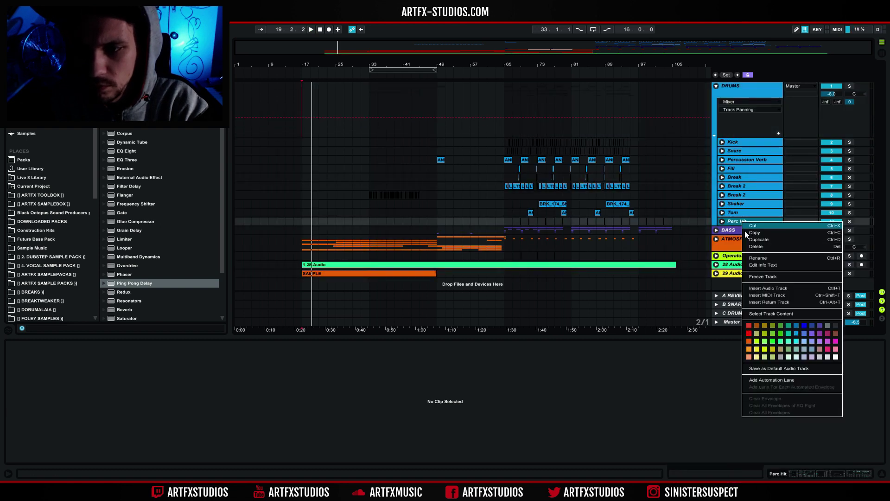
click(763, 296)
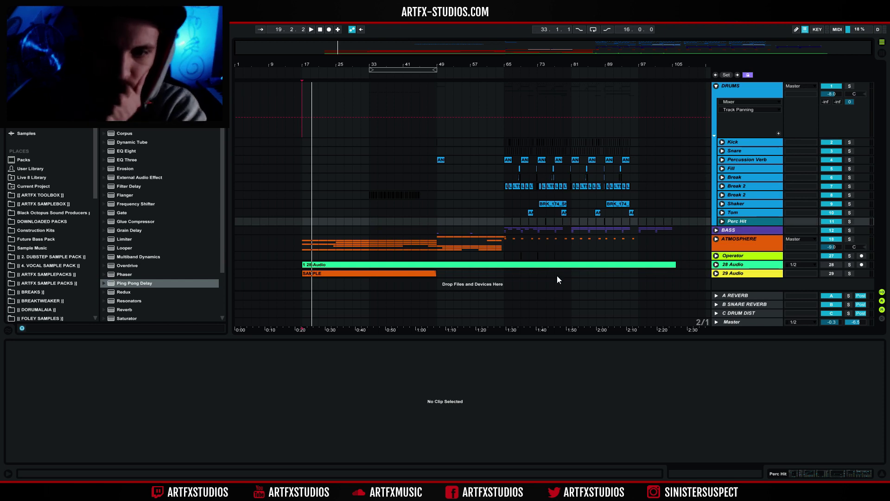
key(ctrl+shift+t)
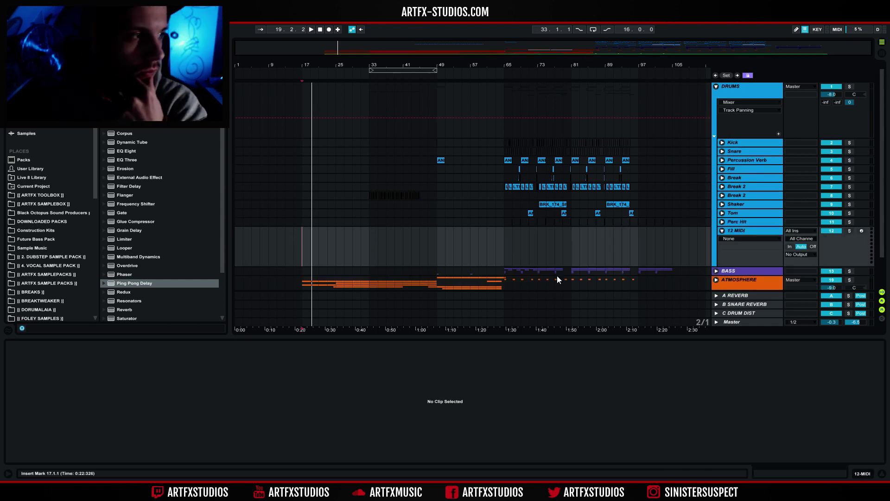
Delete the new empty MIDI track and insert an audio track below Perc Hit in the DRUMS group instead.
click(744, 231)
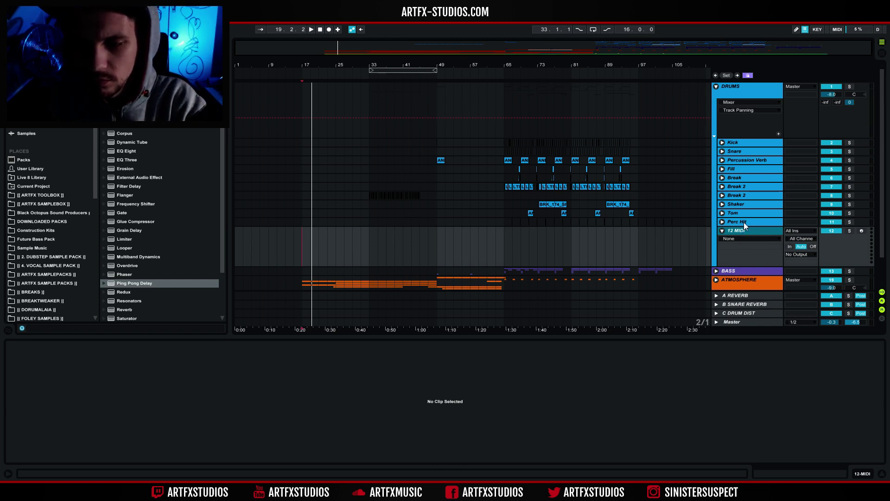
key(Delete)
right_click(743, 222)
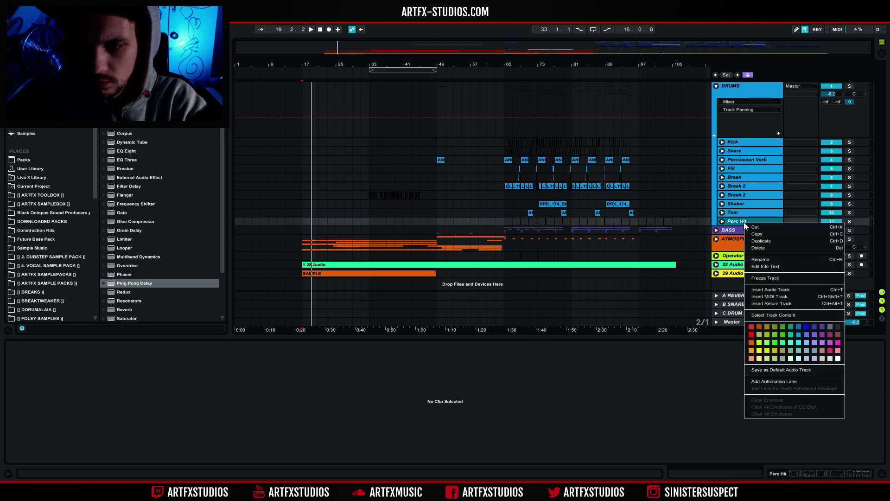
click(787, 290)
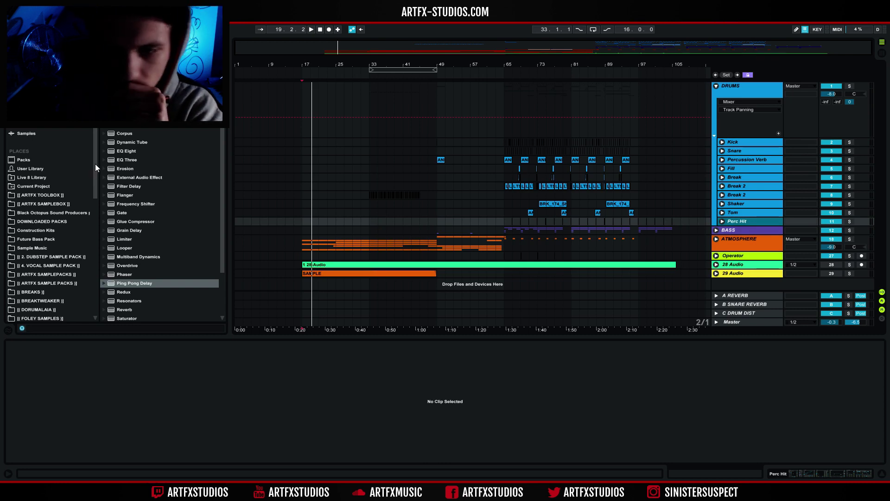
key(ctrl+t)
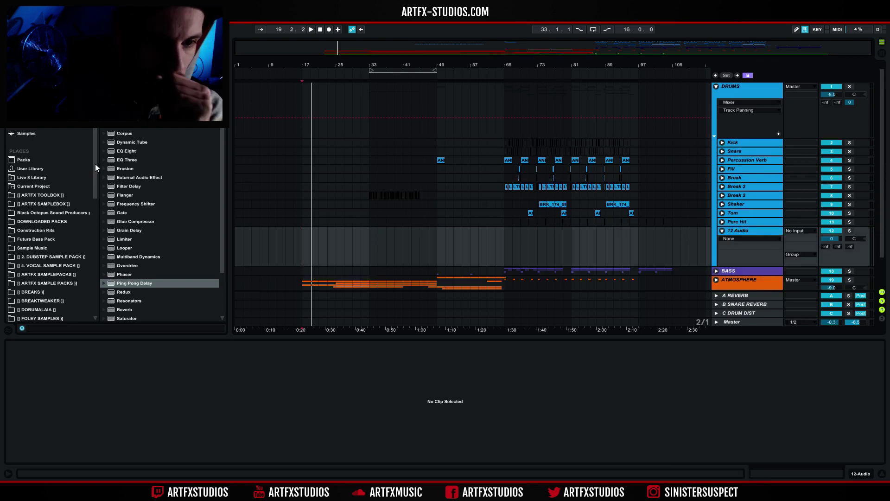
Browse the saved sample places and expand the DNB & BREAKBEAT folder in SAMPLES.
drag(96, 163, 93, 252)
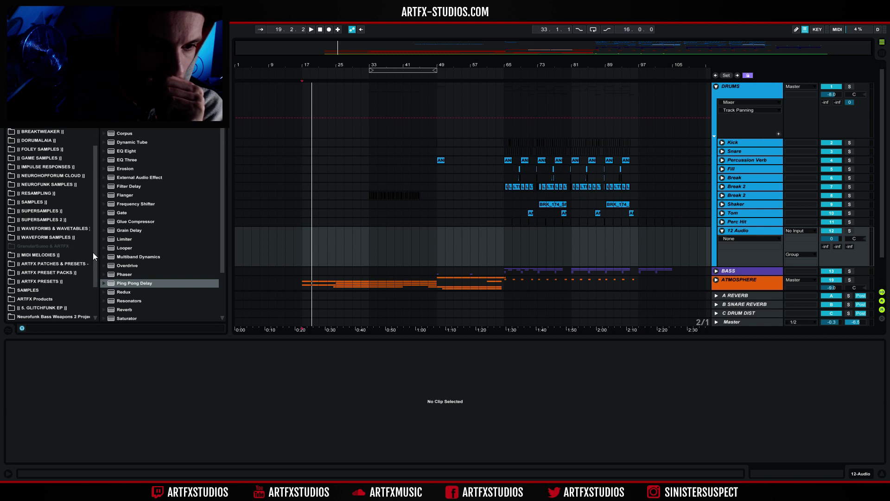
click(26, 202)
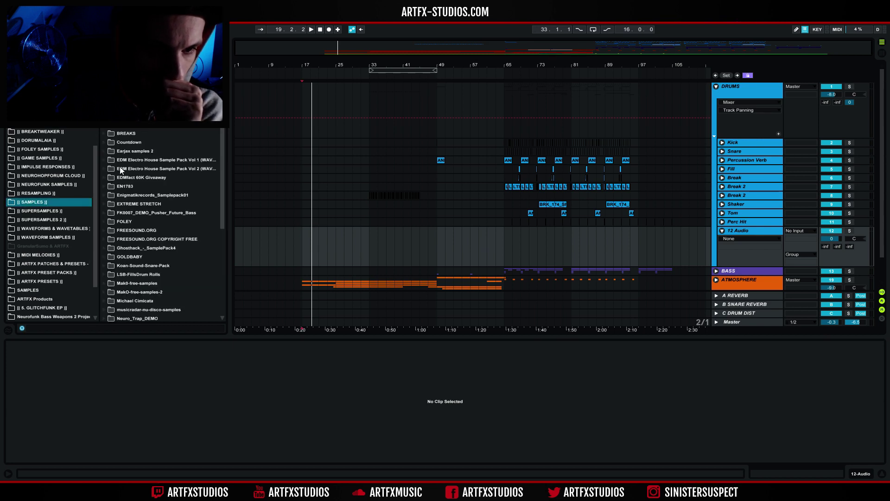
scroll(95, 190, down, 2)
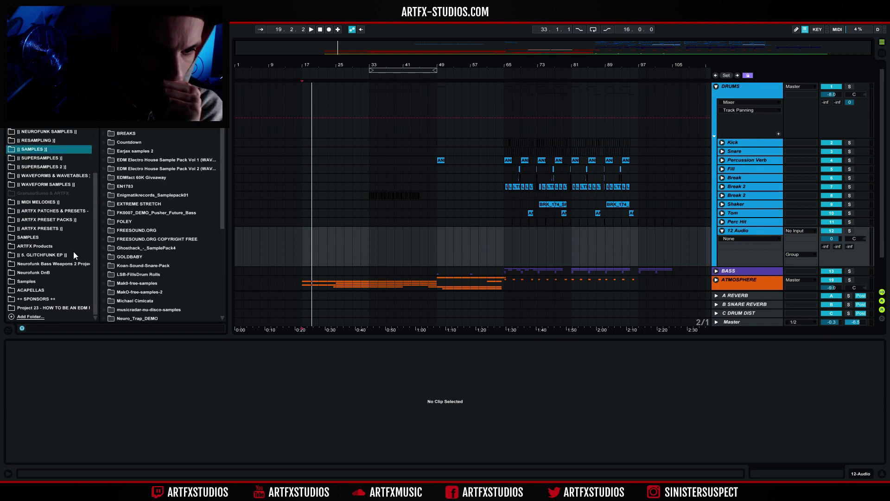
click(27, 237)
scroll(173, 134, down, 3)
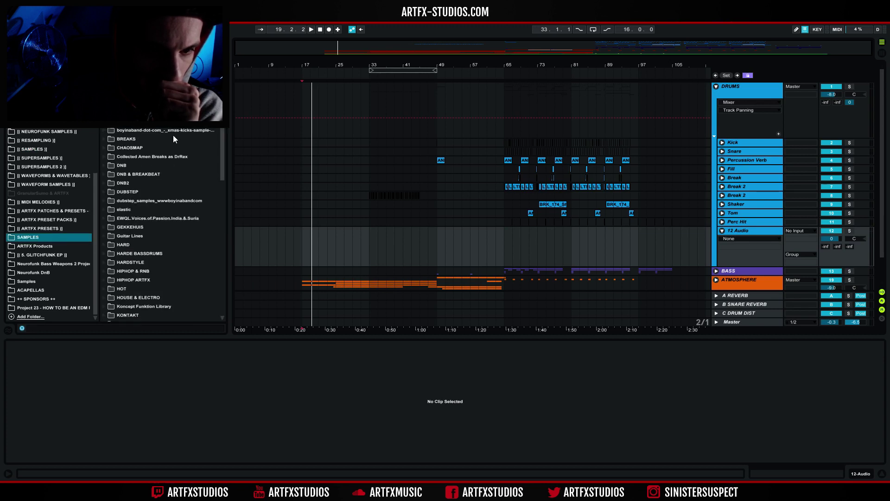
click(105, 174)
scroll(142, 195, down, 3)
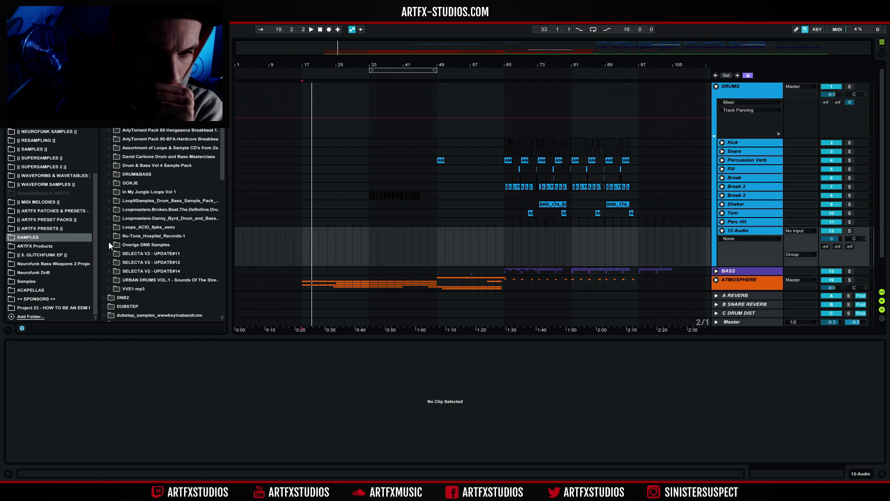
Expand Overige DNB Samples and its surorabreaks folder to list the break samples in Surorabreaks.
click(110, 245)
scroll(196, 194, down, 6)
scroll(188, 148, down, 4)
scroll(198, 162, down, 5)
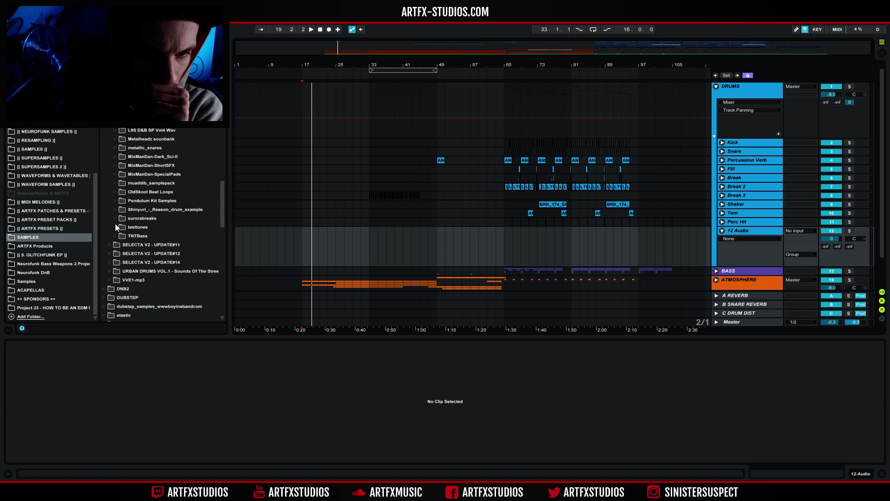
click(116, 218)
click(122, 227)
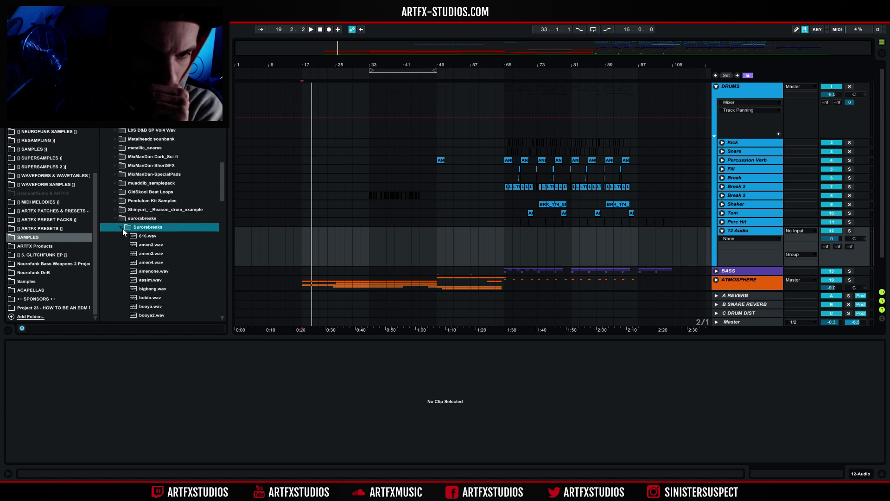
scroll(154, 242, down, 4)
scroll(172, 237, down, 3)
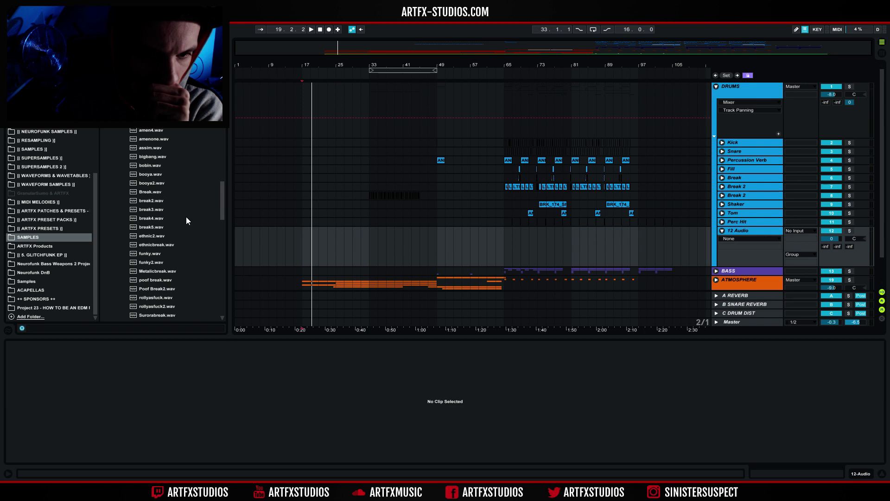
Audition several Surorabreaks samples and place funky.wav at bar 49 on the new audio track.
click(152, 173)
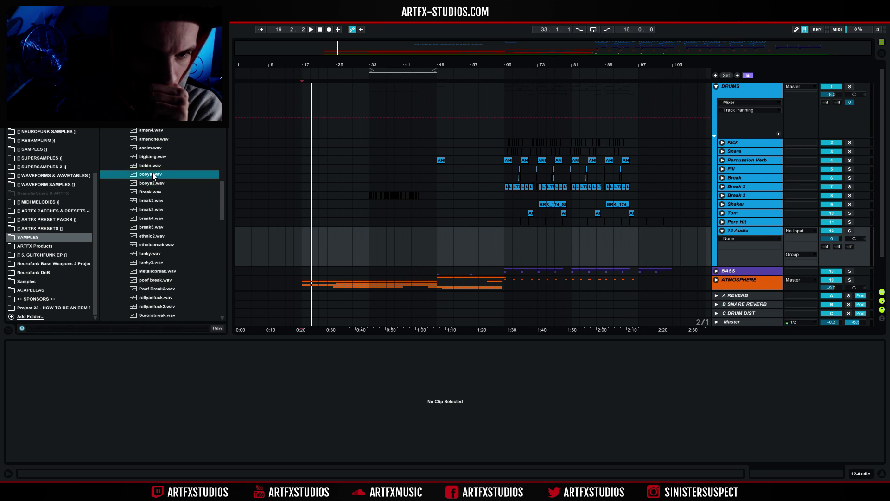
click(156, 210)
scroll(171, 214, down, 3)
click(167, 193)
scroll(171, 193, down, 3)
click(169, 183)
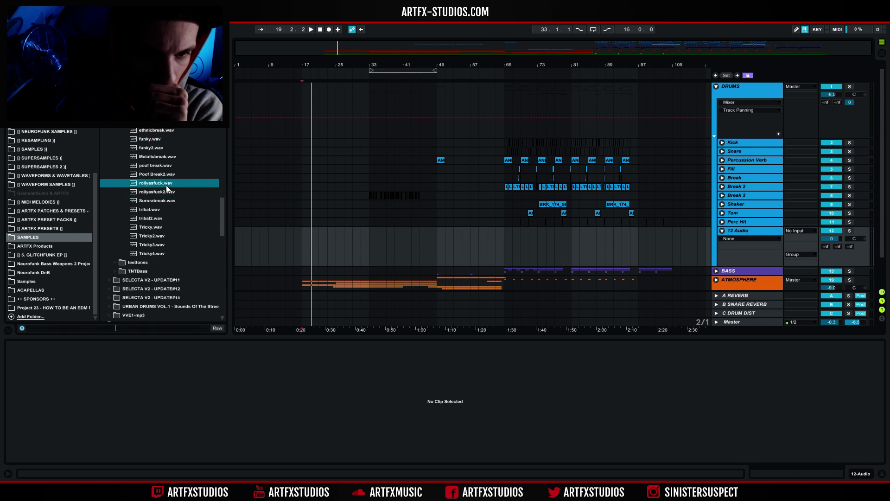
click(149, 138)
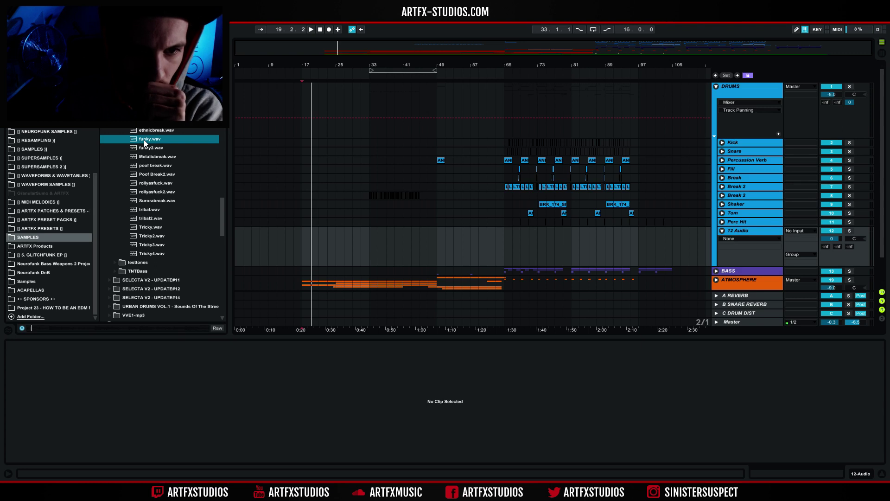
drag(145, 138, 439, 240)
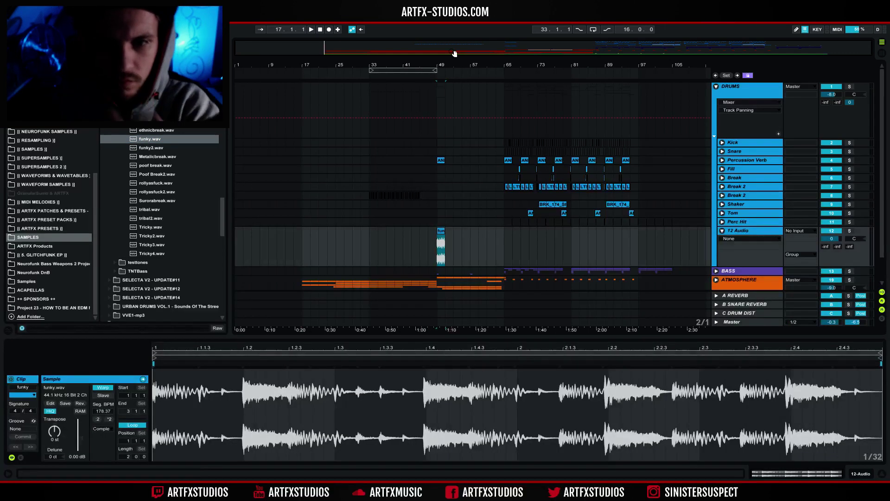
Select the beat from 49.3 to 49.4 in the funky clip and audition it with its track soloed.
key(plus)
key(plus)
key(plus)
key(plus)
key(plus)
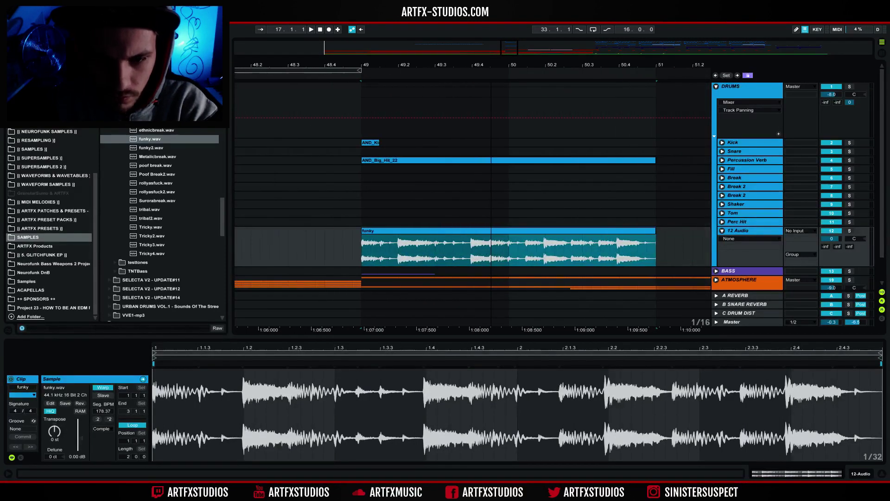
drag(408, 254, 459, 264)
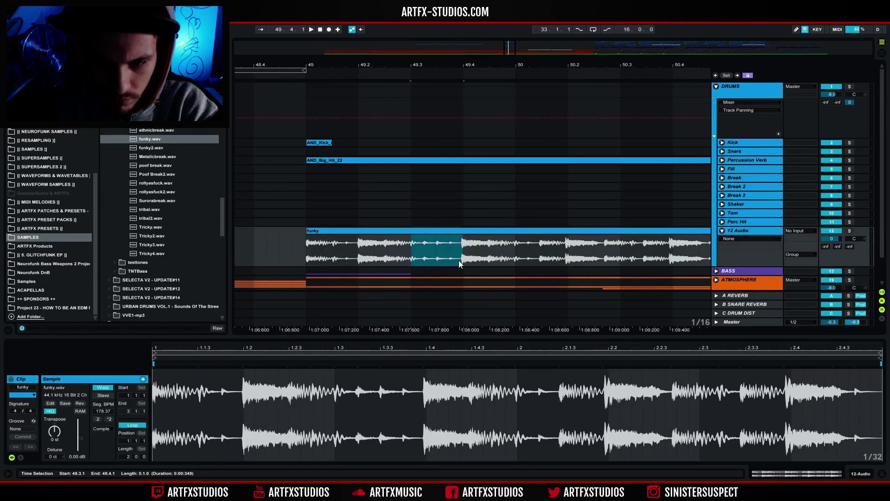
key(space)
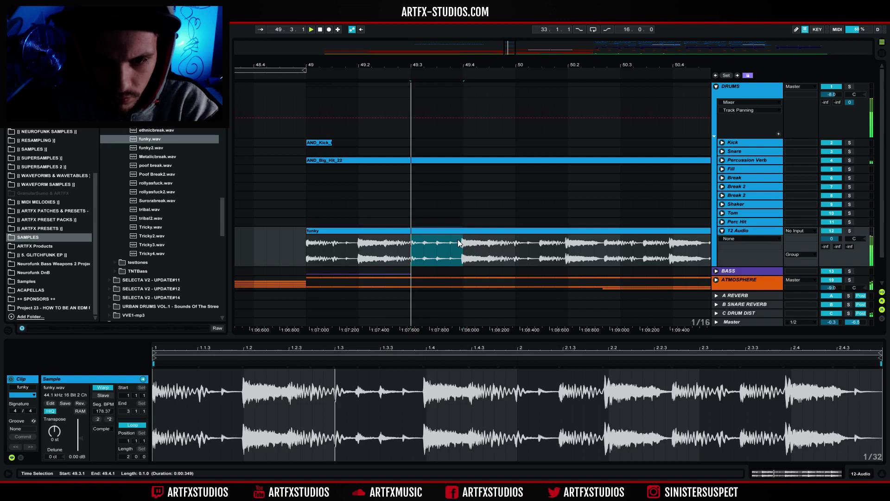
click(850, 230)
Split out the beat from 49.3 to 49.4, move that slice to bar 49 and delete the remaining funky pieces.
drag(409, 249, 450, 251)
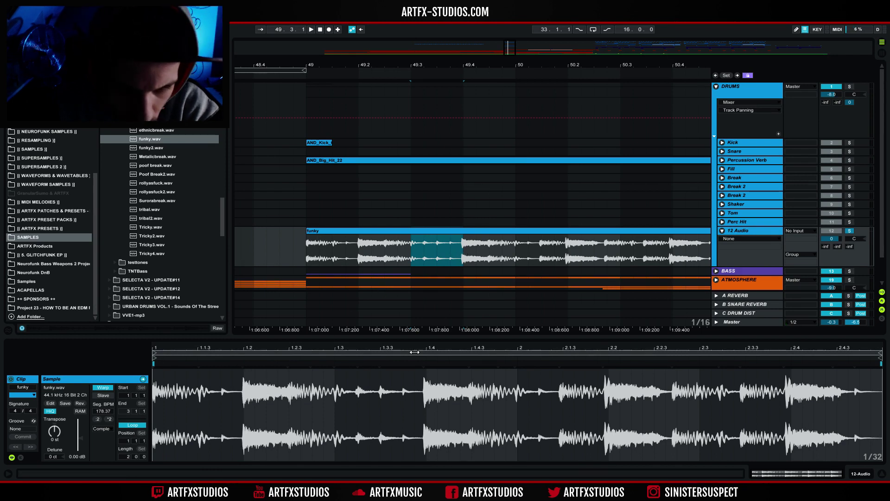
key(ctrl+e)
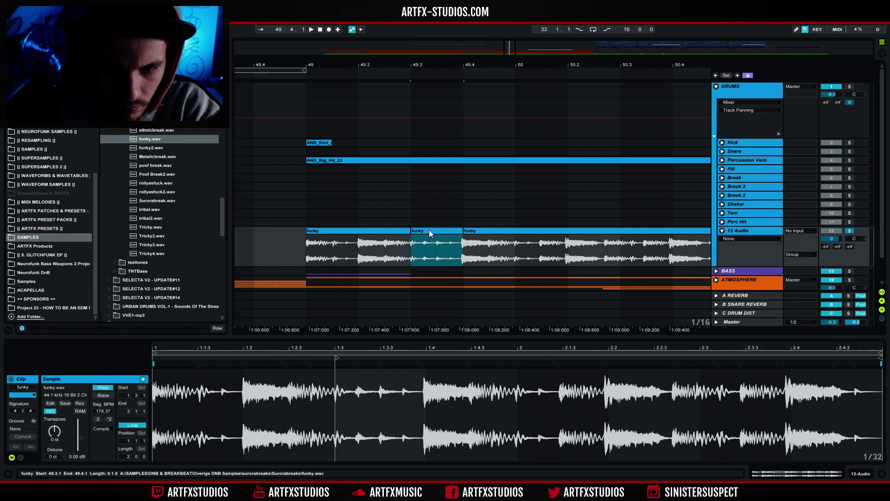
drag(372, 225, 317, 242)
click(387, 228)
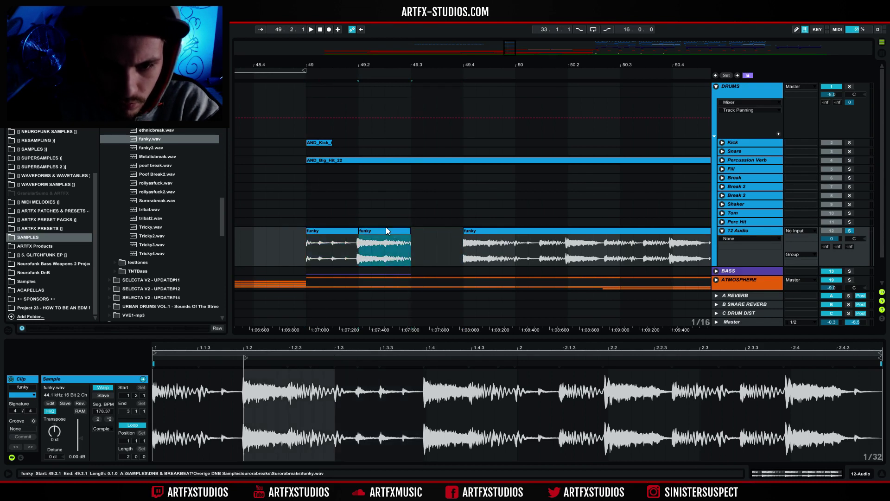
key(Delete)
click(505, 230)
key(Delete)
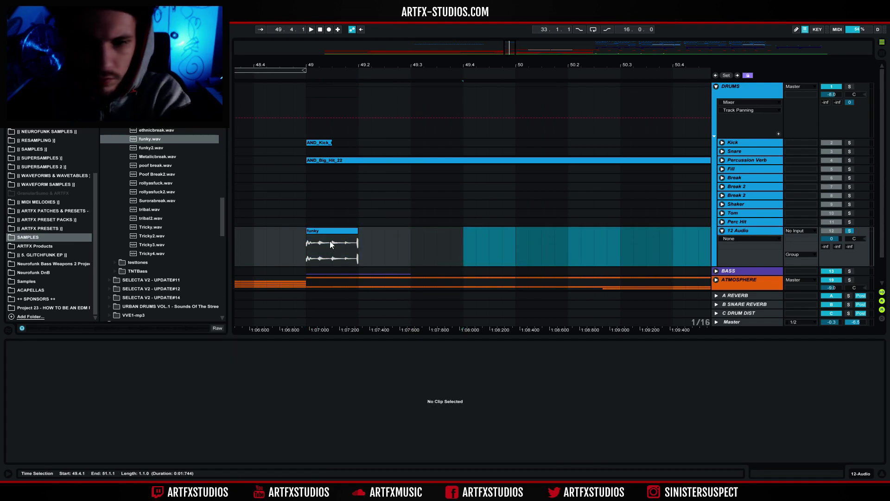
Open the one-beat funky slice and set warp markers at 1.3 and 1.4, aligning the drum hits to the grid.
click(330, 230)
click(329, 231)
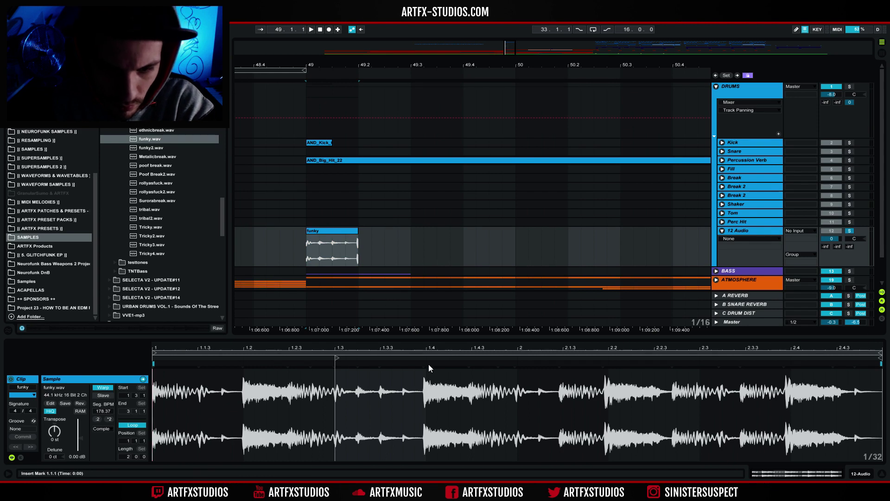
drag(422, 364, 426, 363)
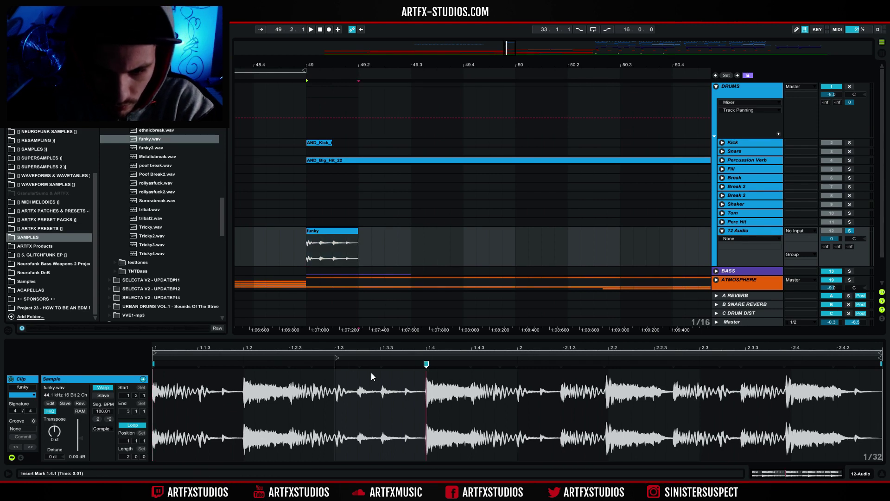
mouse_move(336, 349)
mouse_down()
mouse_move(335, 368)
mouse_move(315, 361)
mouse_up()
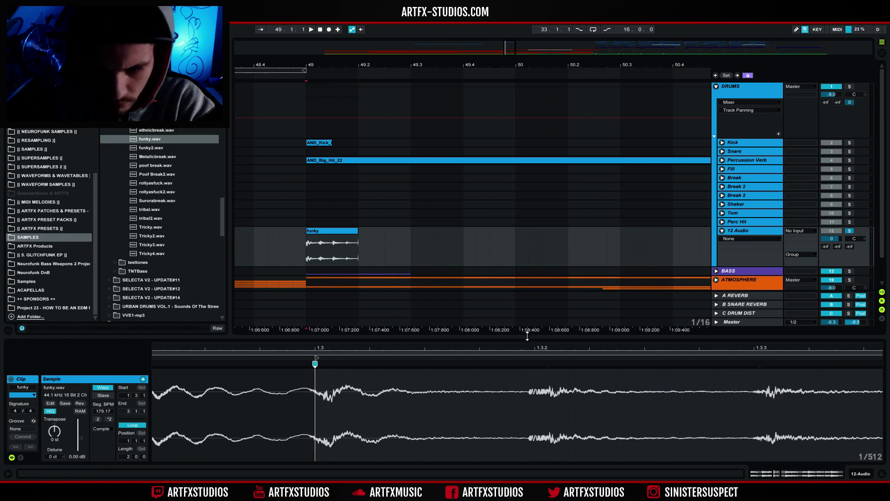
drag(320, 349, 325, 332)
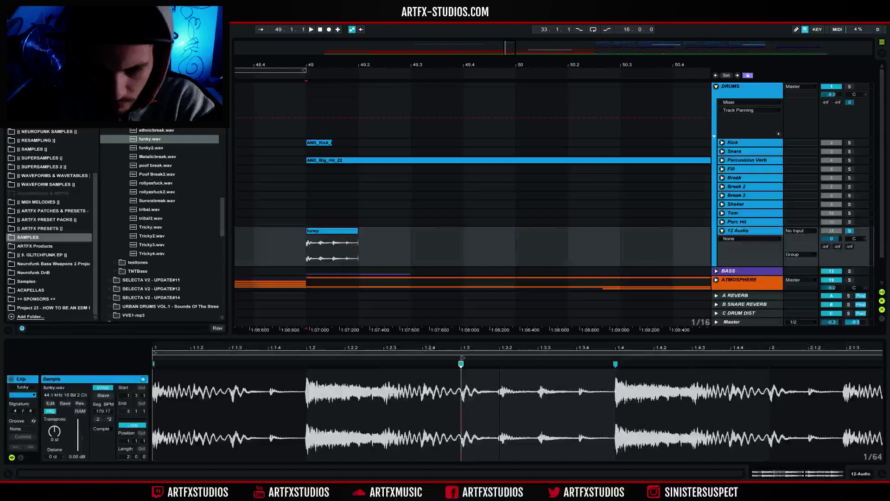
Add a warp marker at the hit near 1.3.2 in the funky sample and align it to the 1.3.2 grid line.
right_click(500, 365)
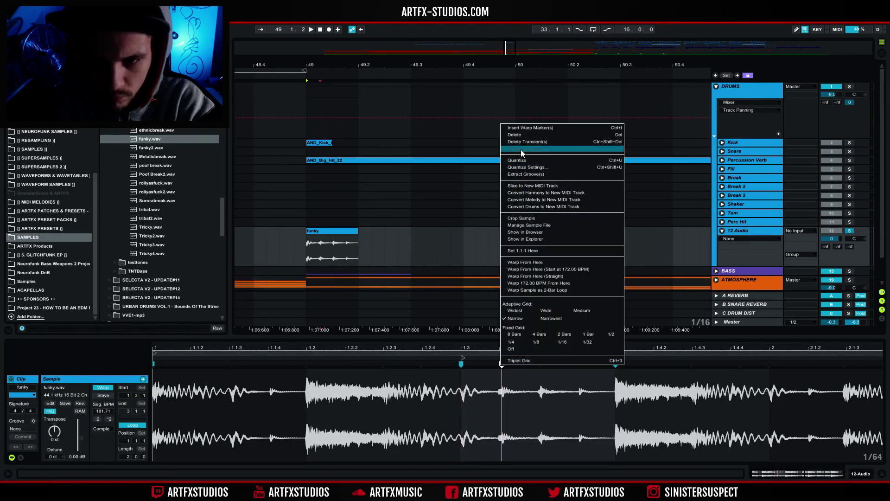
click(519, 152)
drag(504, 349, 478, 367)
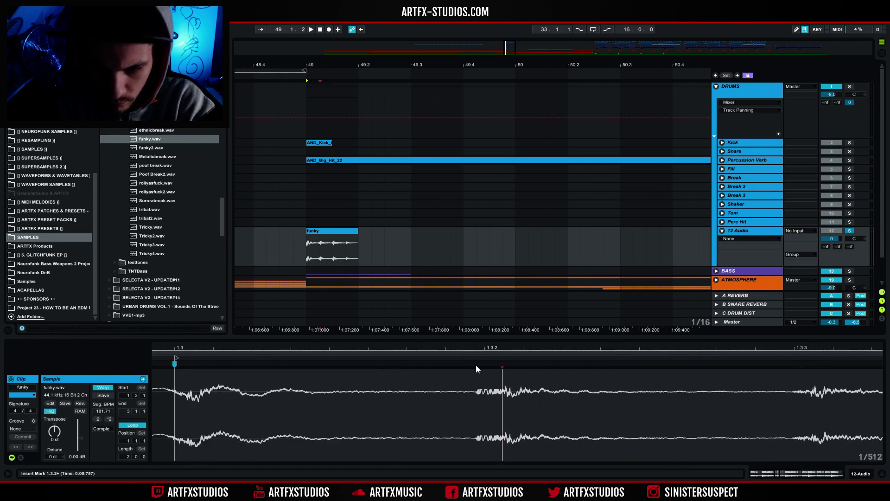
click(475, 365)
drag(475, 364, 486, 364)
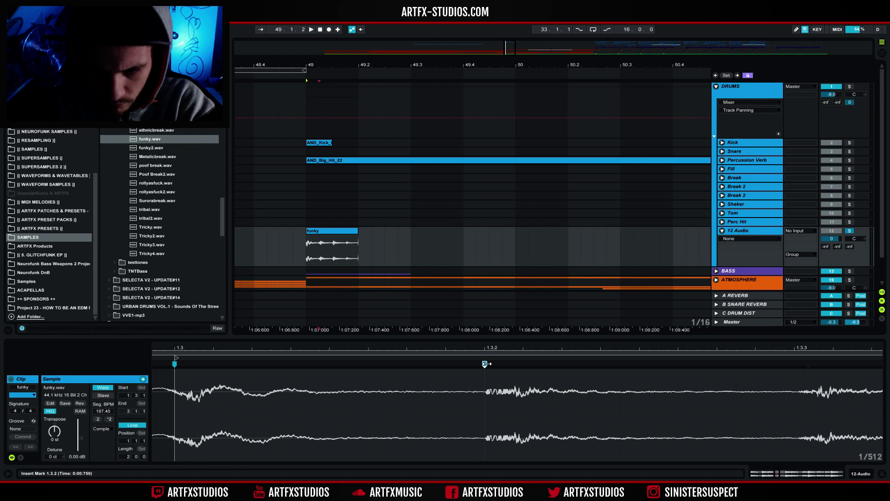
Place a warp marker on the hit near 1.3.3 in the sample and align it to the 1.3.3 grid line.
right_click(806, 365)
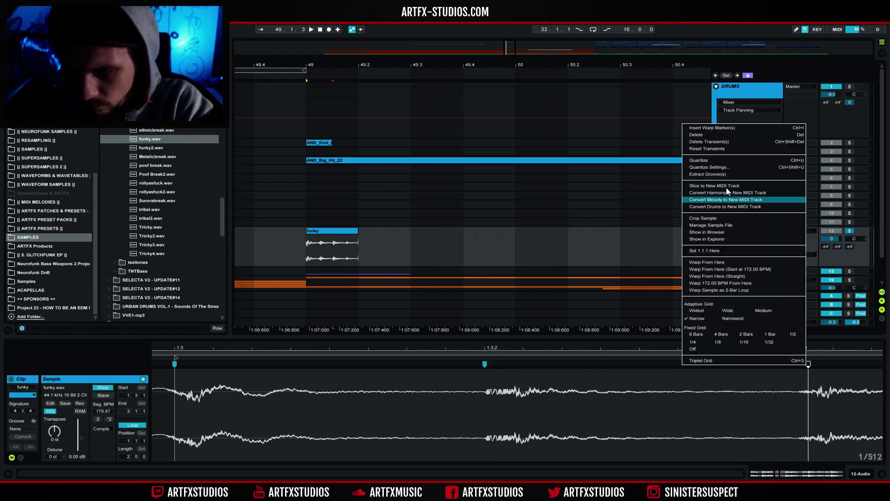
click(710, 144)
click(797, 363)
drag(797, 364, 793, 365)
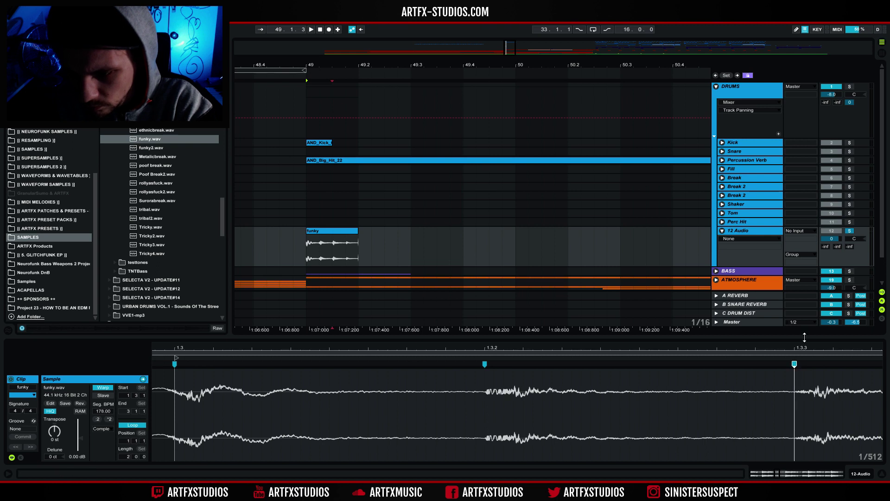
Warp the next hit in the funky sample to the 1.3.4 grid line.
scroll(315, 356, right, 10)
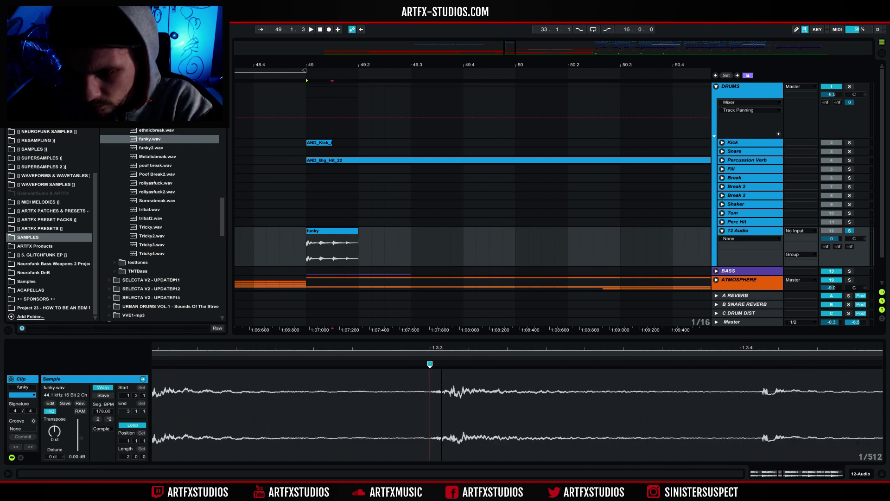
click(556, 363)
drag(556, 364, 408, 345)
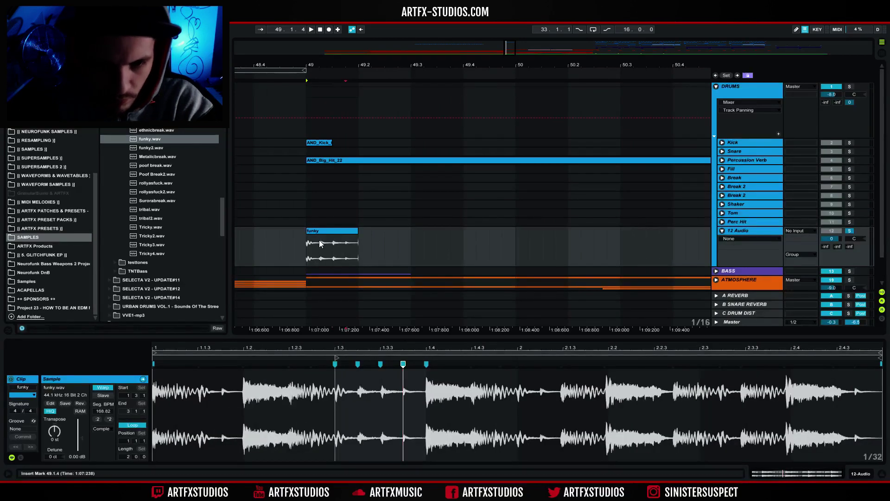
Play the warped funky clip at bar 49 and set its warp mode to Re-Pitch.
key(space)
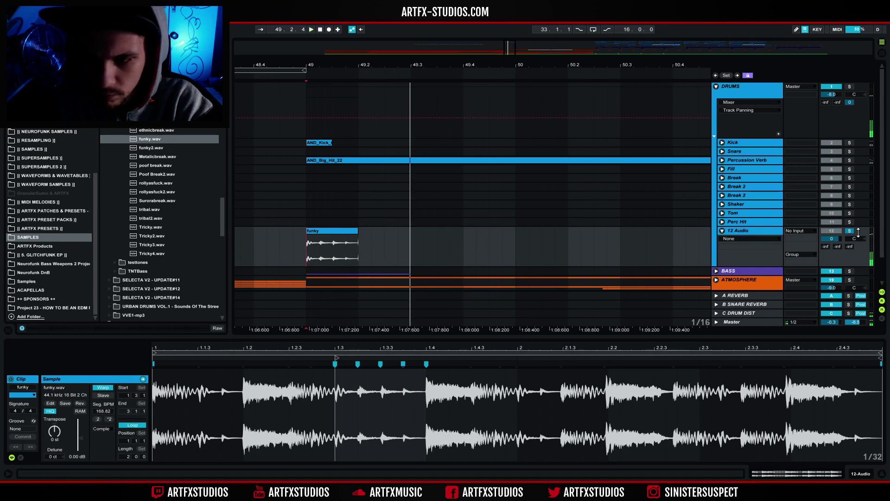
click(338, 229)
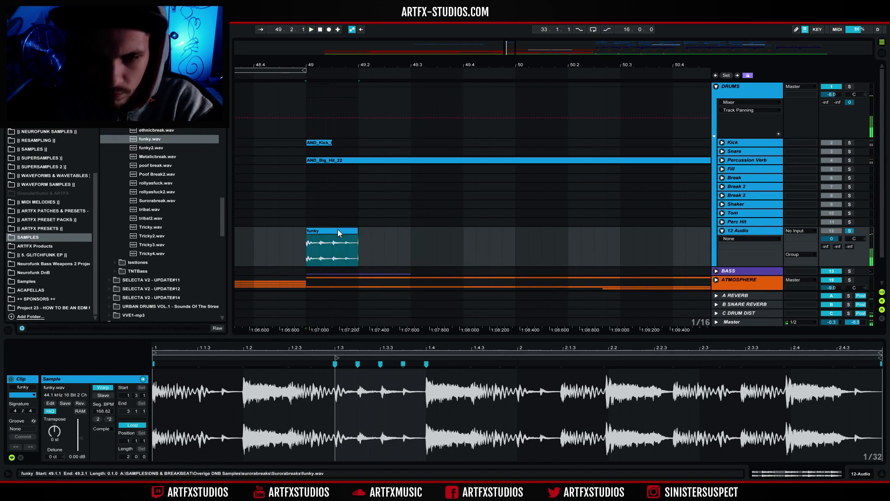
click(104, 456)
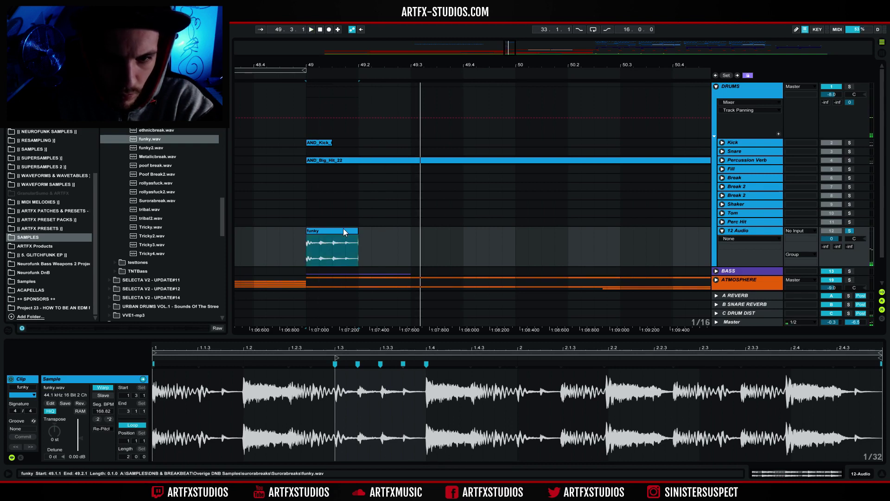
Show the clip fades on the 12 Audio track and adjust the fade at the end of the funky clip.
click(736, 241)
click(737, 251)
click(357, 240)
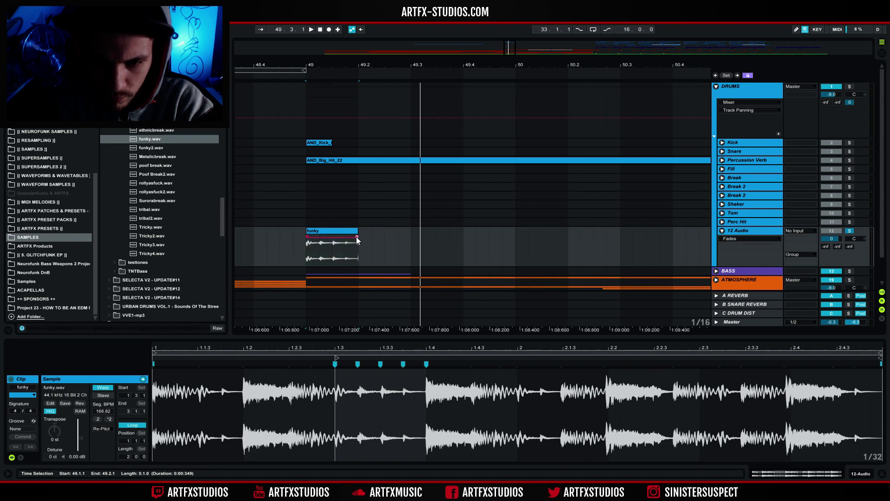
Duplicate the one-beat funky clip three times to fill bar 49.
click(355, 233)
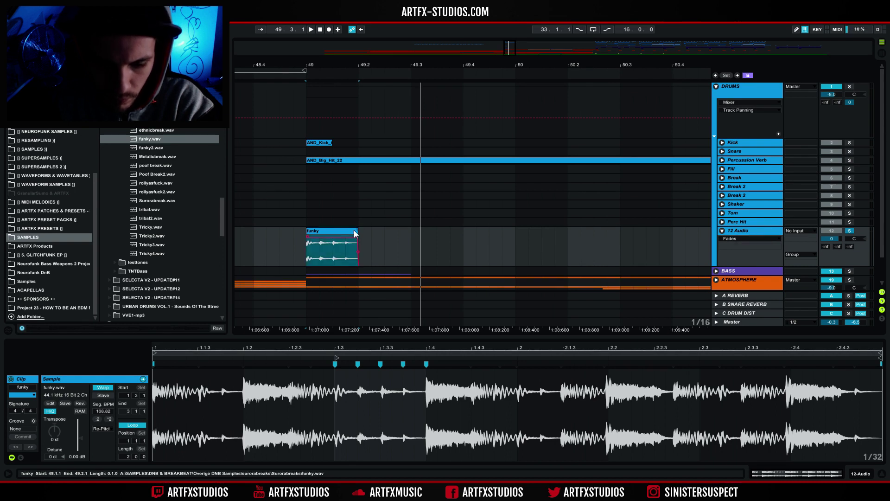
key(ctrl+d)
key(ctrl+d)
key(ctrl+d)
Play back the repeated funky clips and highlight the sample section from 2 to 2.1.3 for comparison.
click(335, 232)
key(space)
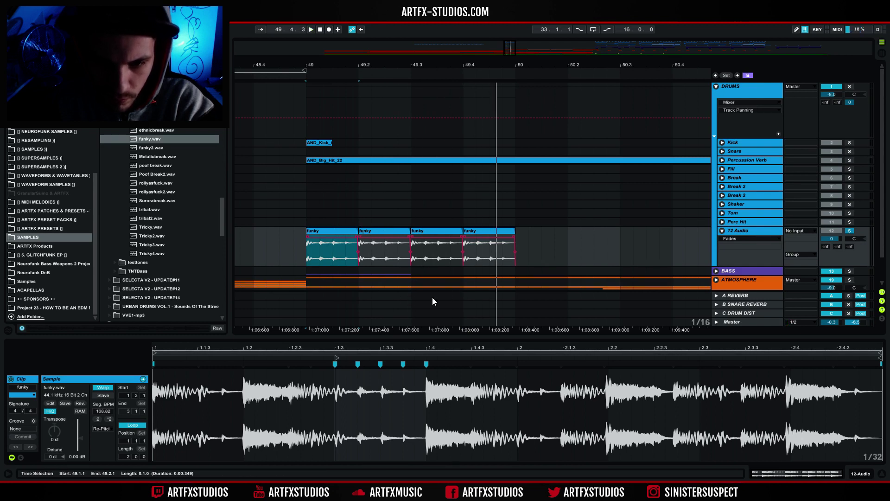
drag(519, 403, 559, 399)
key(space)
key(space)
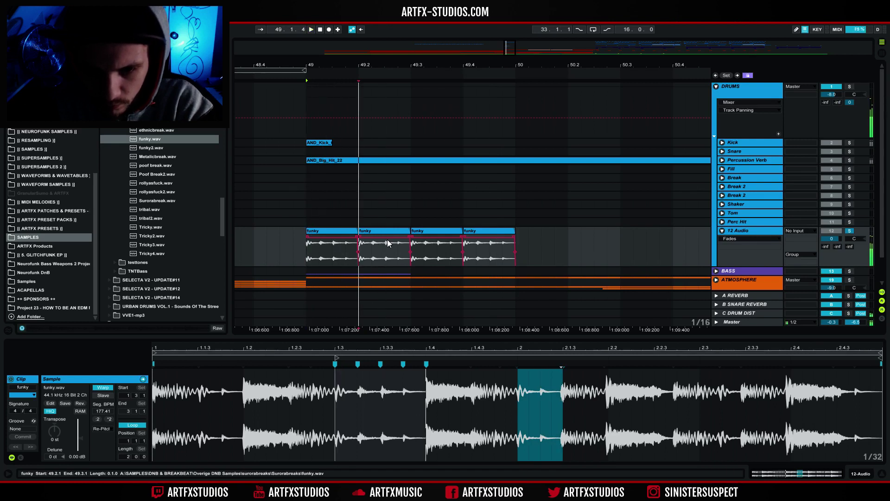
Split the second funky clip at 49.2.3 and move the first slice's start marker to 1.1.3 in the sample.
drag(385, 257, 358, 255)
key(ctrl+e)
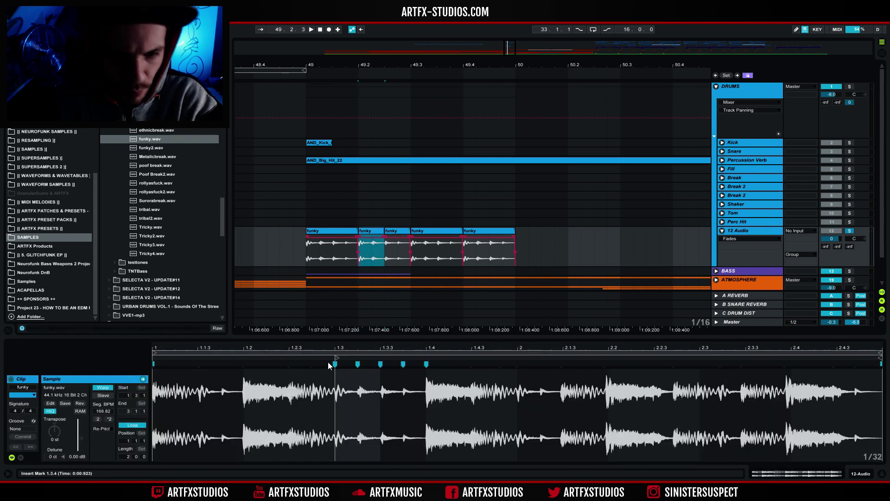
drag(335, 359, 195, 374)
key(space)
click(324, 235)
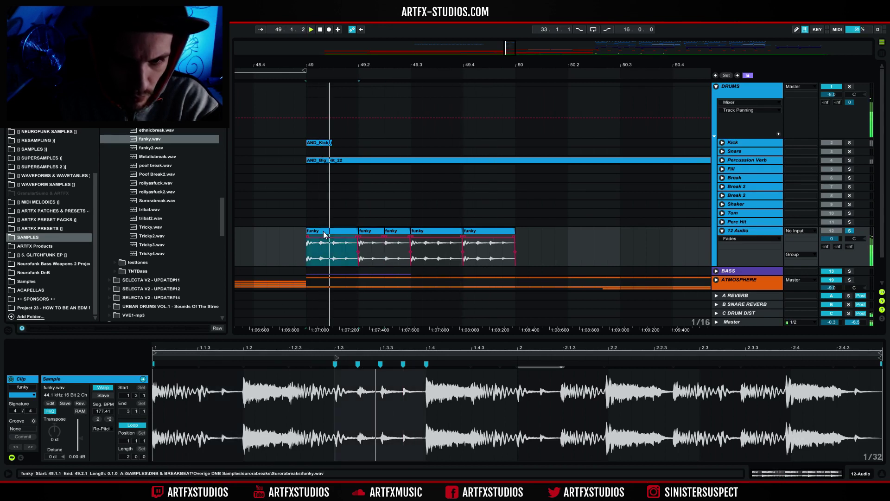
Adjust the fade where the two slices meet at 49.2.3 and play the five selected funky clips.
click(383, 239)
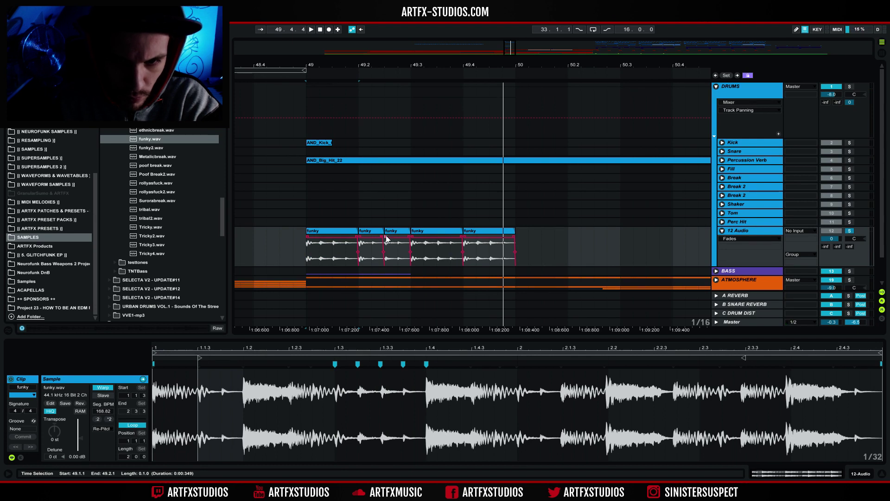
click(368, 229)
click(399, 227)
click(398, 229)
shift+click(335, 233)
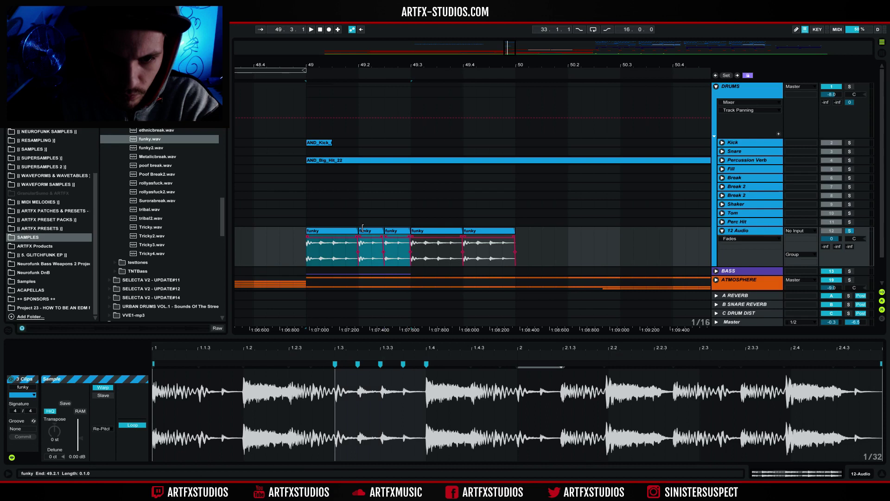
shift+click(492, 231)
key(space)
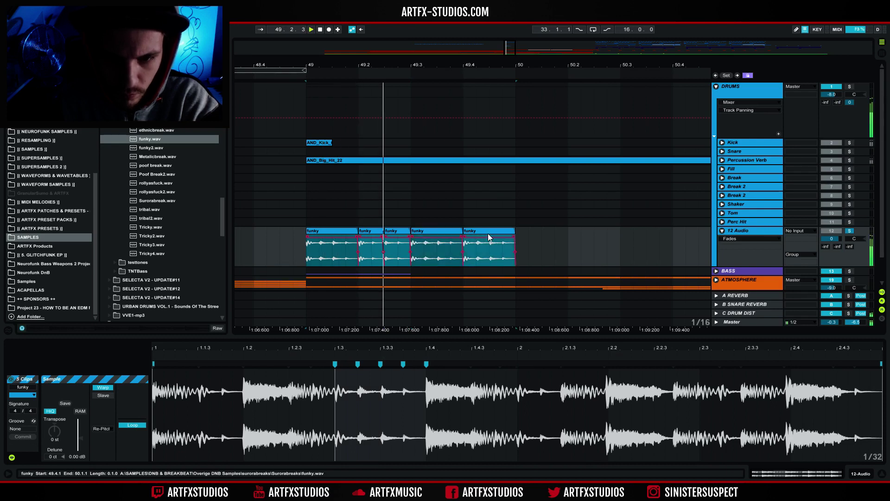
key(space)
Copy the two half-beat slices from 49.2 over the clip at 49.4 and play from just before bar 49.
drag(371, 246, 424, 246)
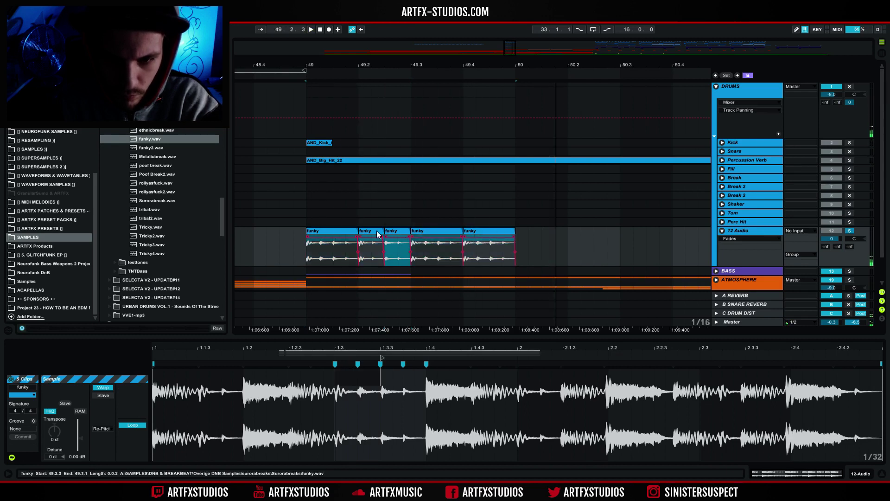
drag(482, 242, 481, 245)
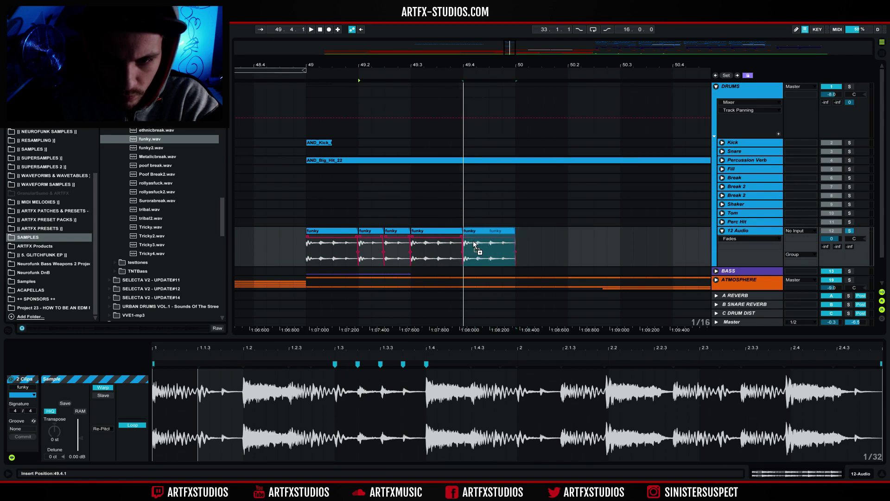
click(238, 240)
key(space)
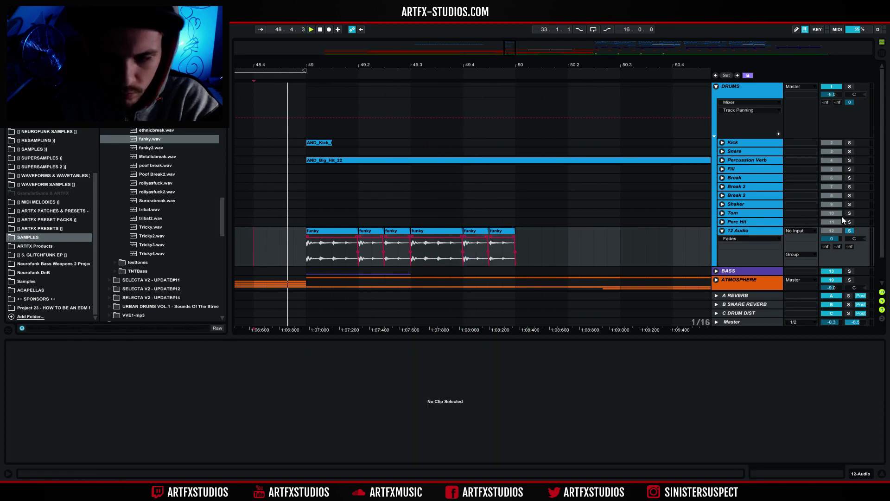
Turn off solo on the 12 Audio track to hear the break within the full mix.
click(850, 230)
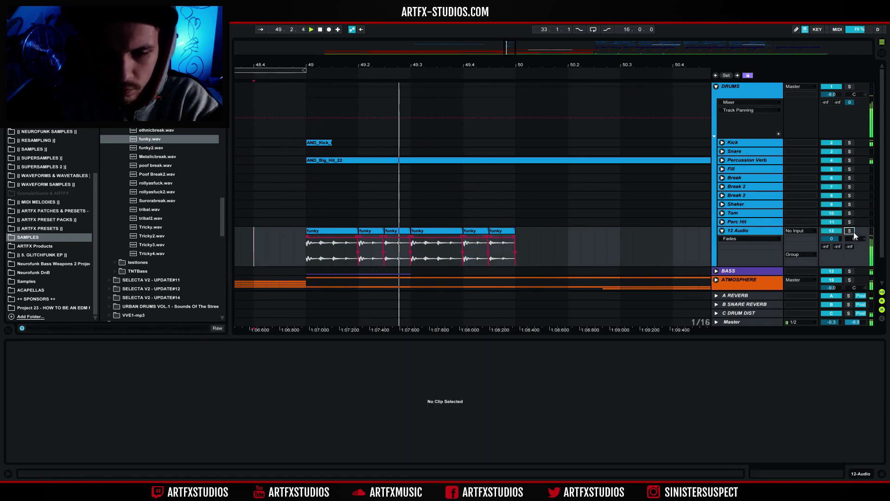
drag(442, 70, 431, 38)
key(space)
Select the funky slices across bar 49 and duplicate them three times, filling the track up to bar 53.
click(398, 251)
drag(399, 250, 328, 250)
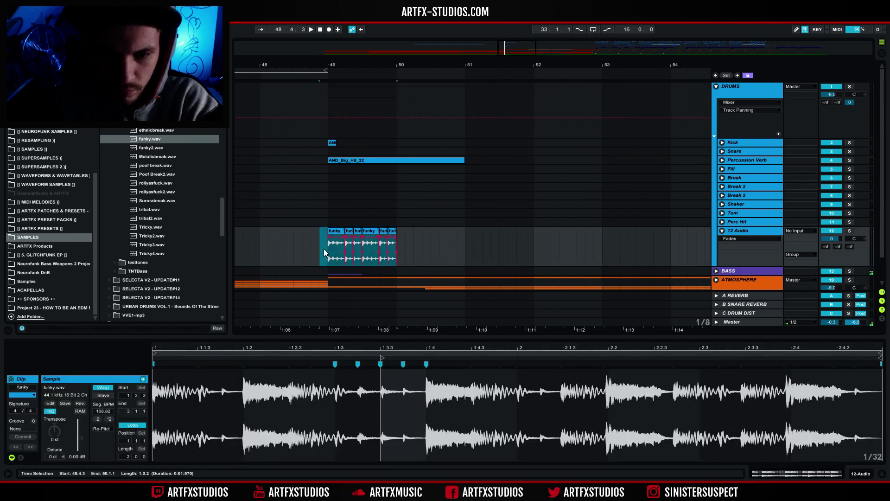
key(ctrl+d)
key(ctrl+d)
key(ctrl+d)
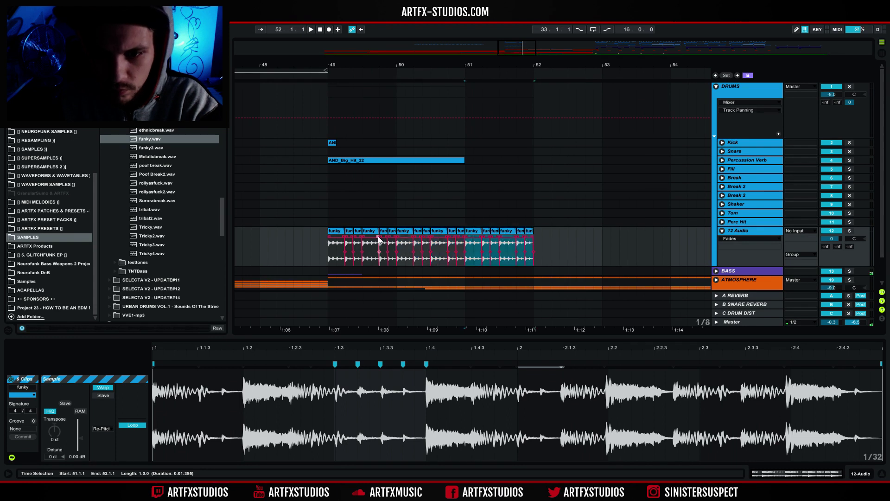
Play the arrangement from bar 45 to check the extended break in context.
key(minus)
key(minus)
key(minus)
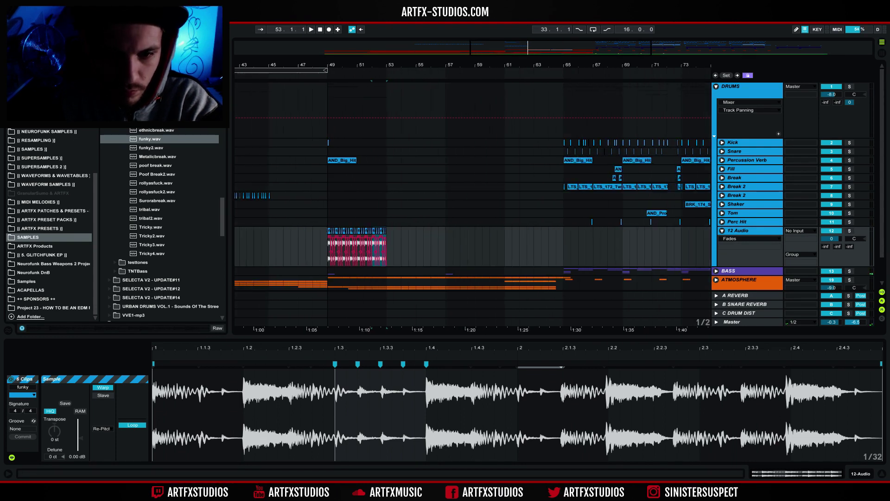
click(338, 263)
key(space)
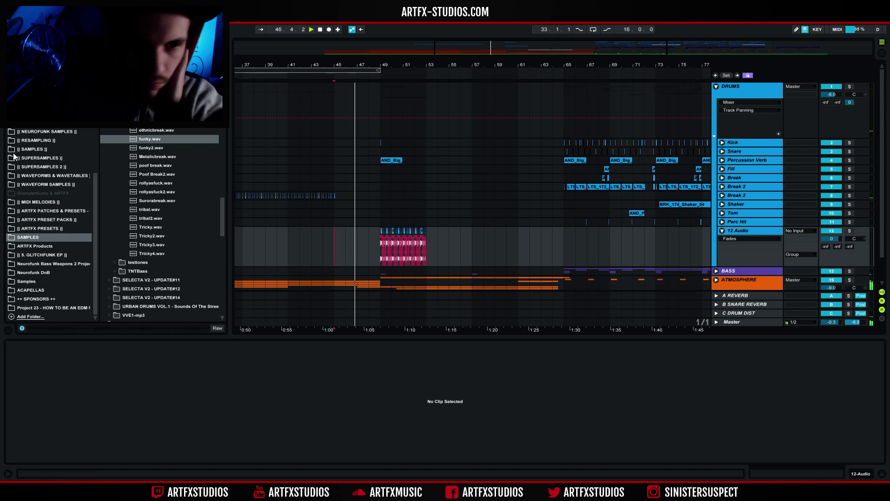
Find EQ Eight among the audio effects and add it to the 12 Audio track.
scroll(51, 144, up, 5)
scroll(51, 144, up, 4)
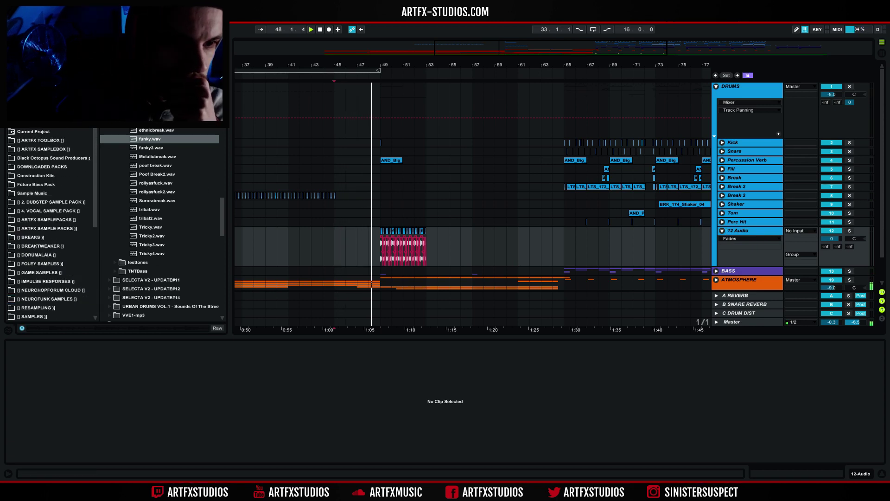
click(32, 87)
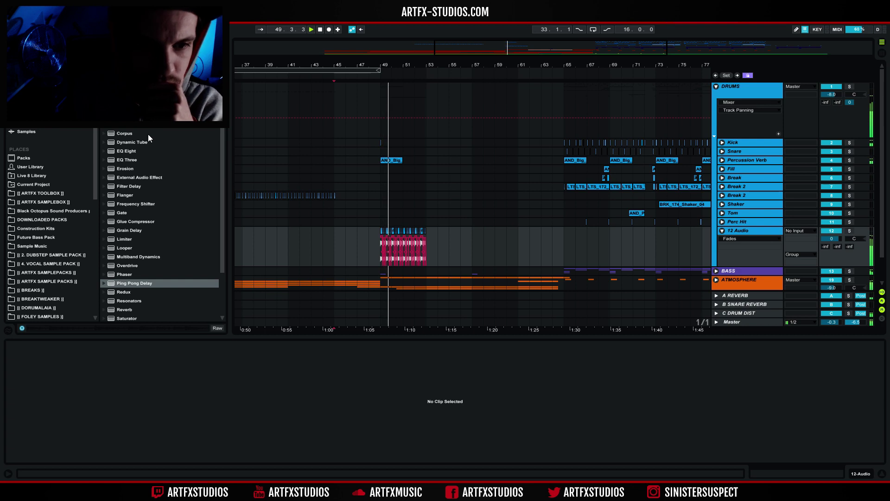
drag(125, 151, 828, 416)
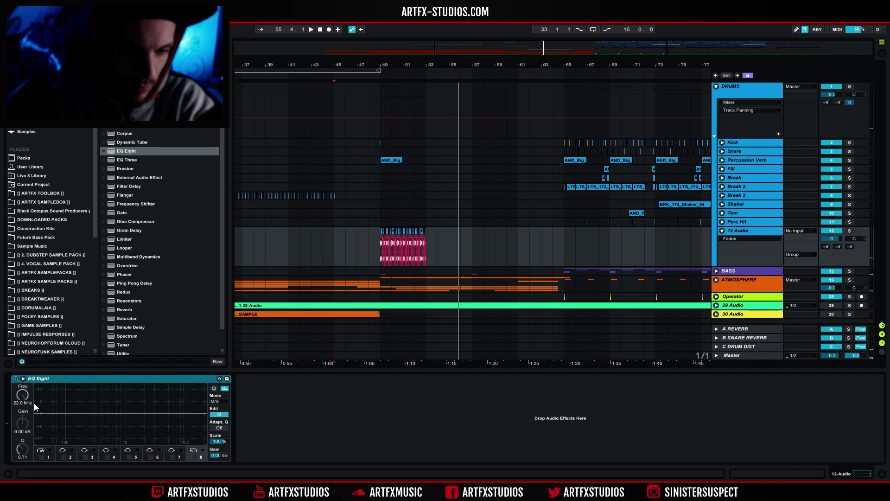
Enable EQ Eight's band 1 low cut, set the mode to Stereo, and raise the cutoff to about 529 Hz with Q 0.33.
click(42, 457)
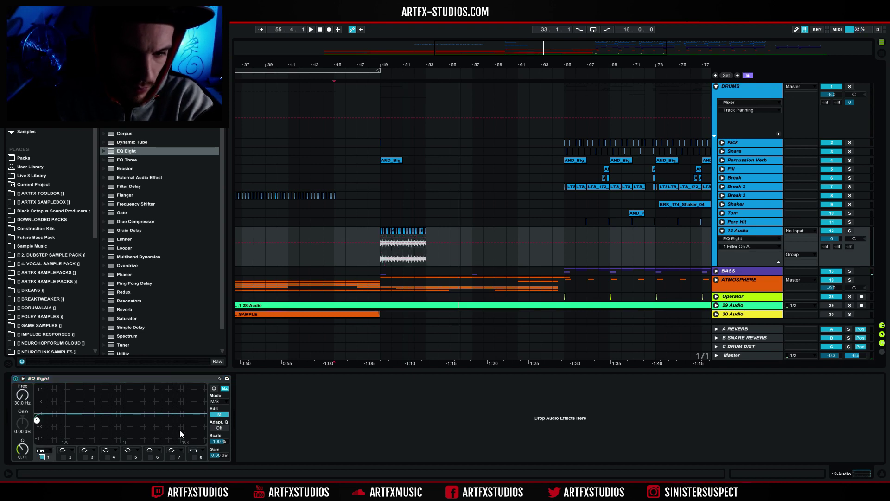
click(222, 409)
drag(37, 421, 109, 428)
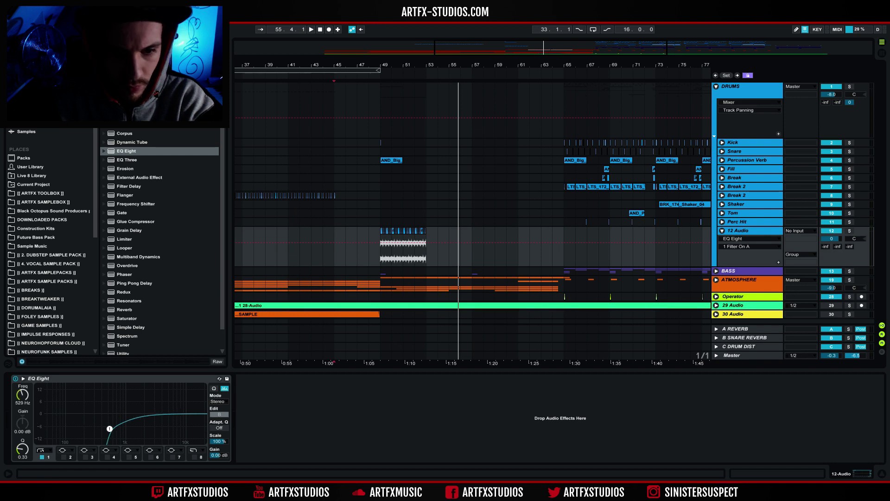
While playing from bar 49, set the low cut to about 237 Hz and enable band 8 as a high cut at about 3.11 kHz.
key(space)
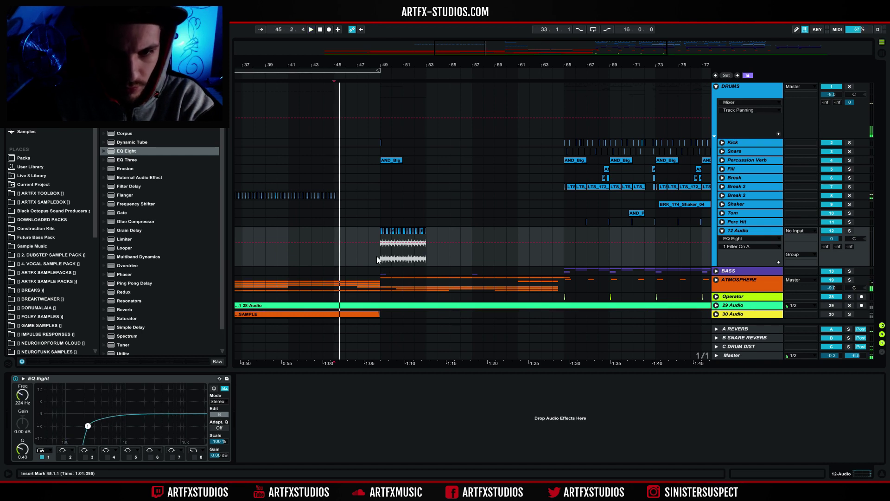
click(381, 263)
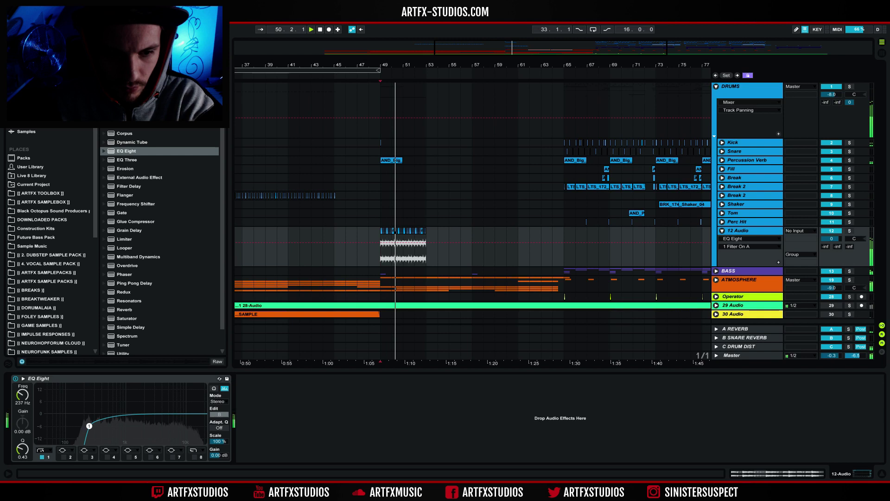
click(197, 456)
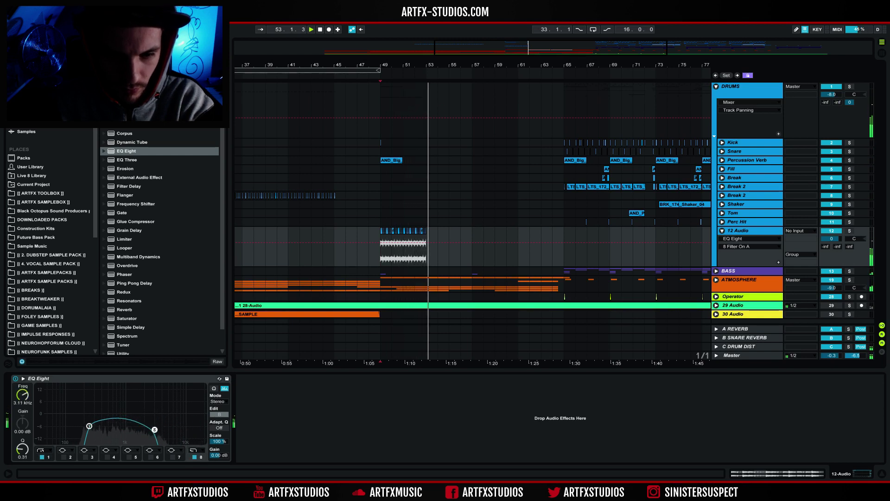
Move the break clips on the 12 Audio track from bar 49 to bar 57 and play from bar 56.
drag(380, 253, 429, 253)
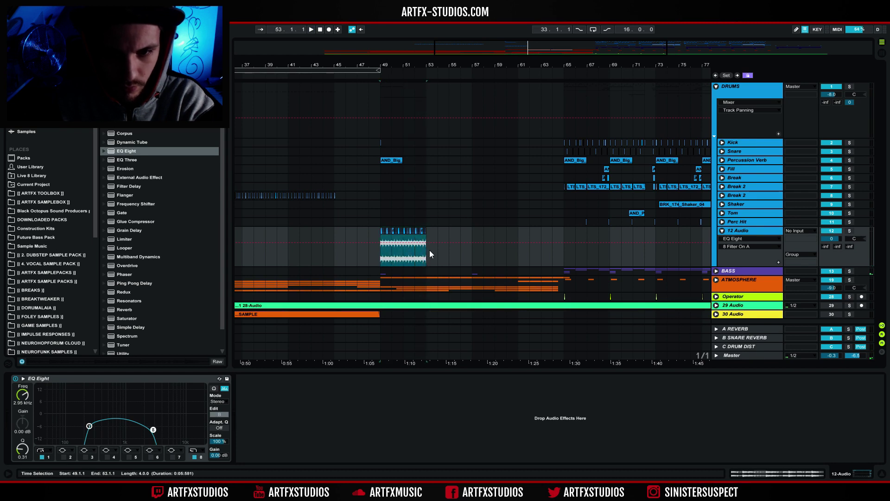
key(ctrl+x)
click(474, 247)
key(ctrl+v)
click(461, 256)
key(space)
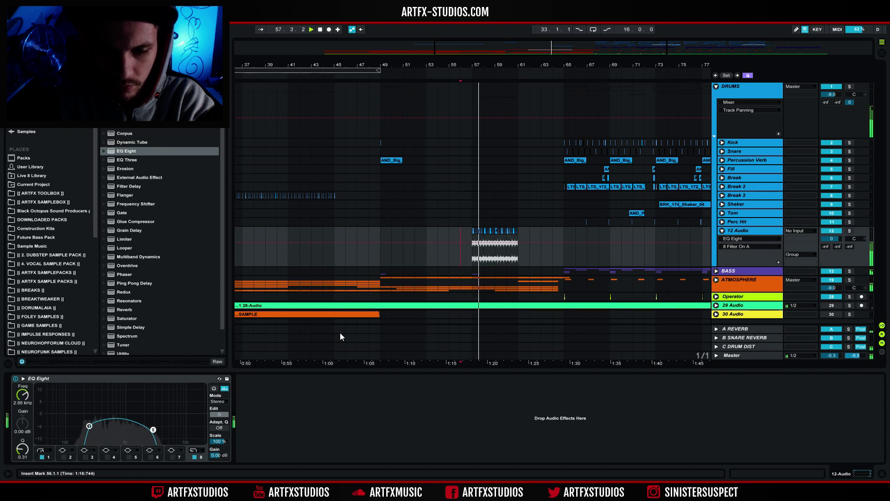
key(space)
Copy the Kick track's hit at bar 49 to bar 57 and play the arrangement from bar 48.
click(381, 142)
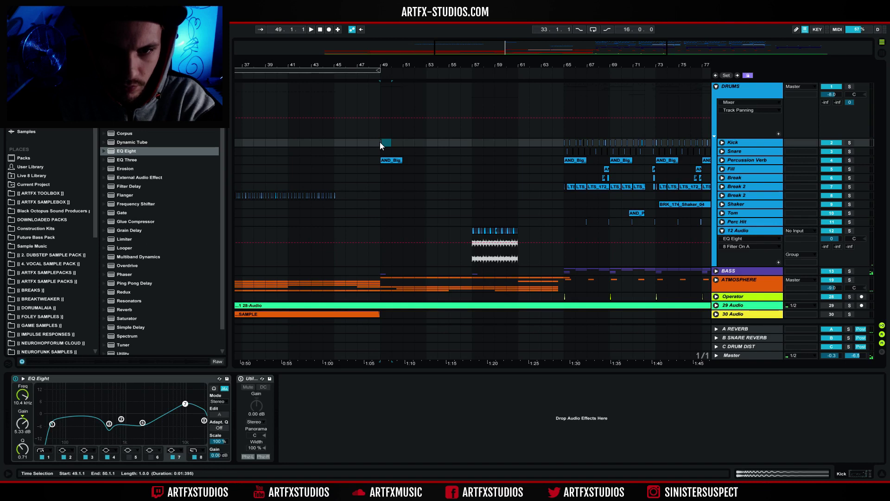
click(475, 142)
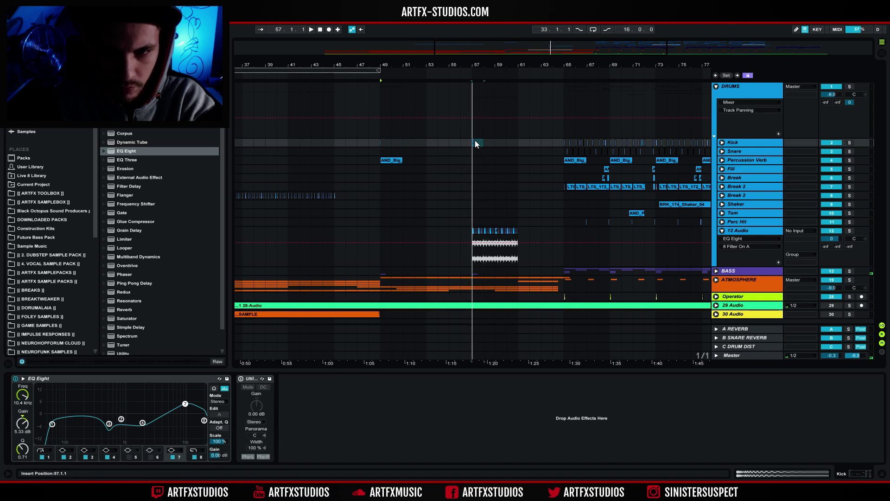
click(367, 141)
key(space)
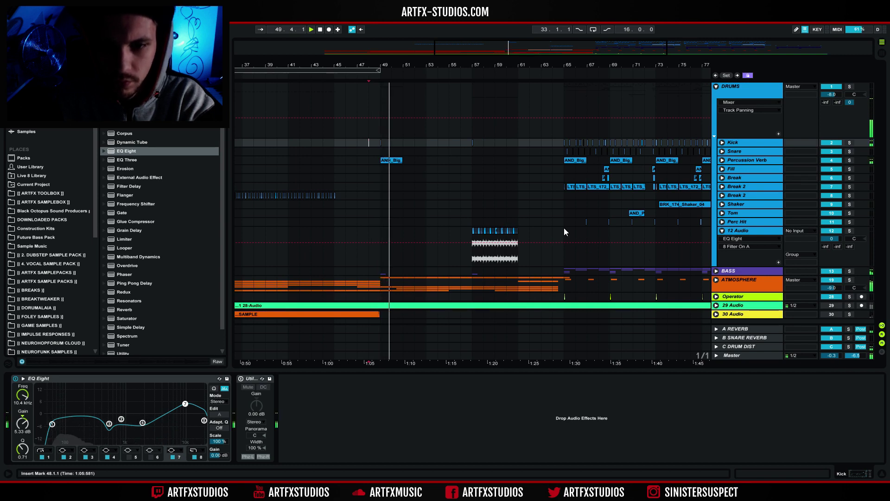
Unfold the Percussion Verb track, show its EQ Eight automation, and copy the big hit from bar 49 to bar 57.
click(723, 160)
click(751, 167)
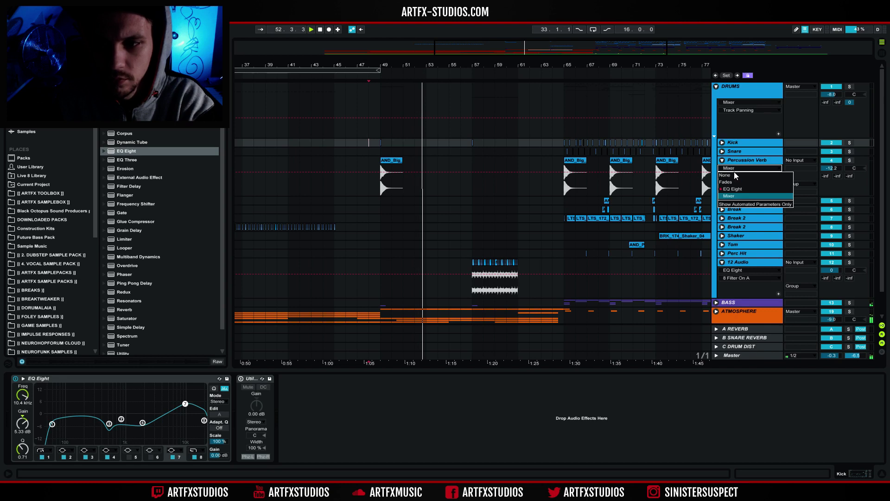
click(726, 184)
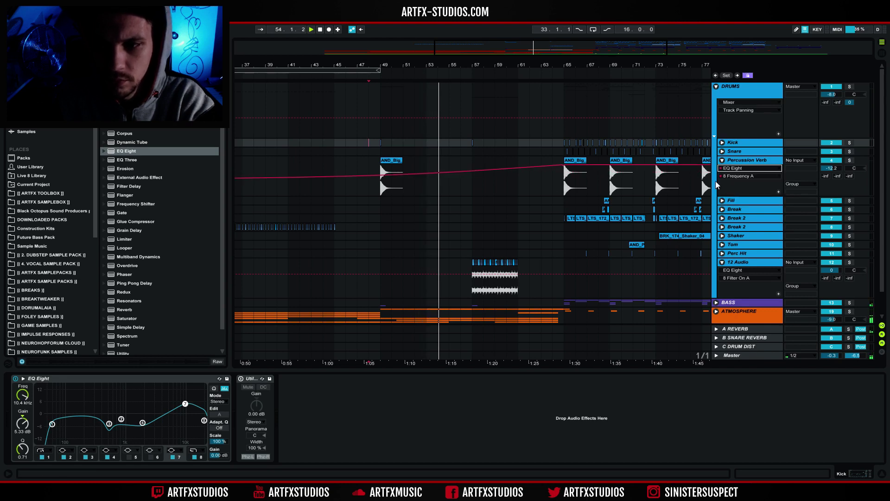
drag(385, 159, 482, 166)
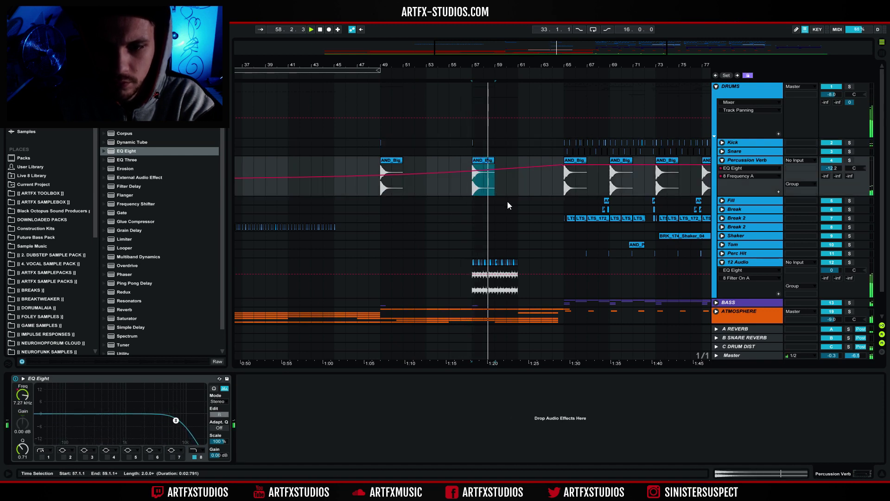
Move the 12 Audio break from bar 57 to bar 49 and duplicate it three times to fill up to bar 65.
drag(521, 272, 472, 271)
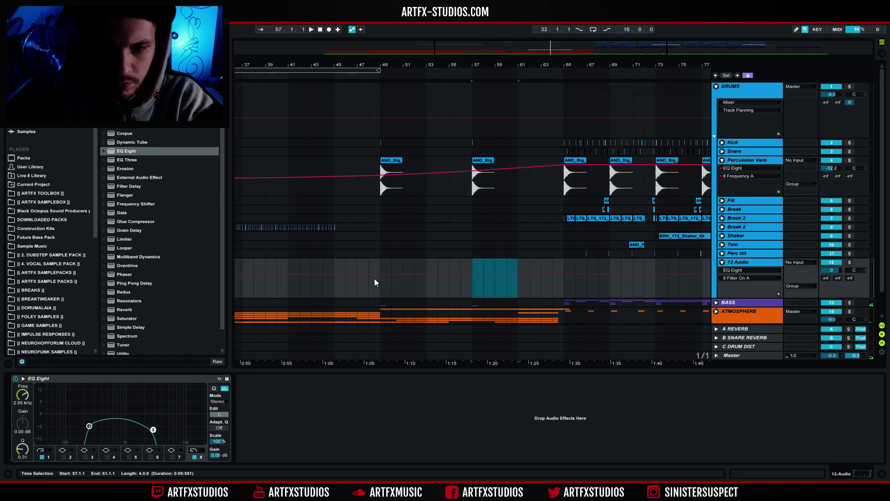
click(383, 273)
key(ctrl+v)
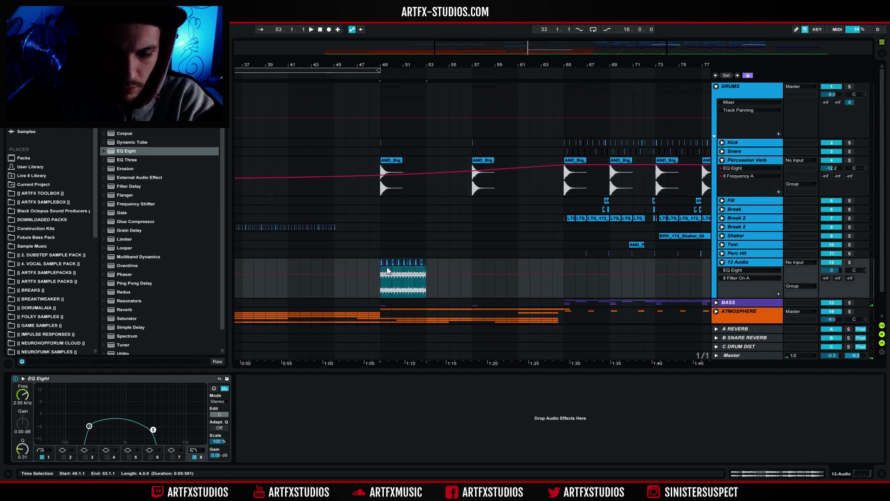
key(ctrl+d)
key(ctrl+d)
key(ctrl+d)
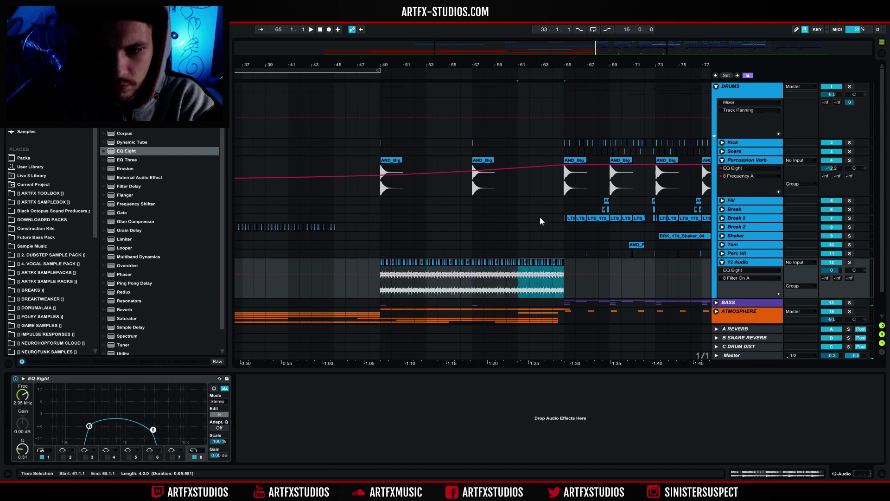
Delete the last half bar of the 12 Audio break, from 64.3 to bar 65.
drag(564, 67, 542, 273)
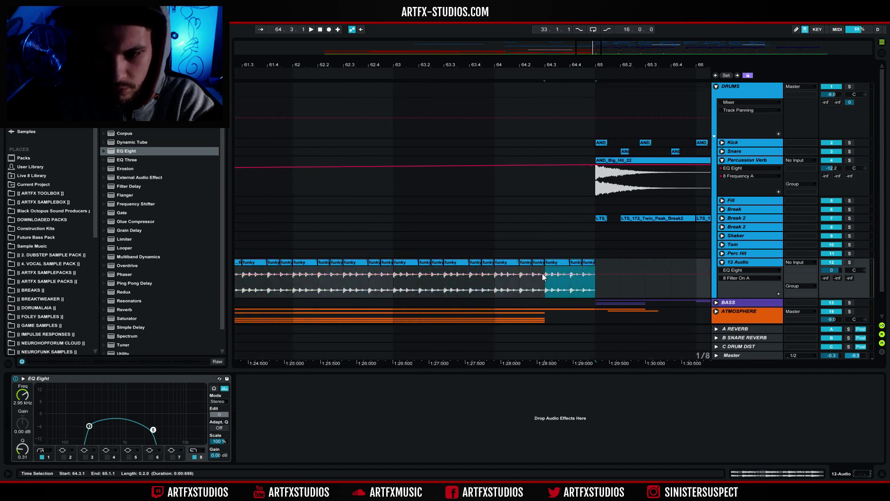
key(Delete)
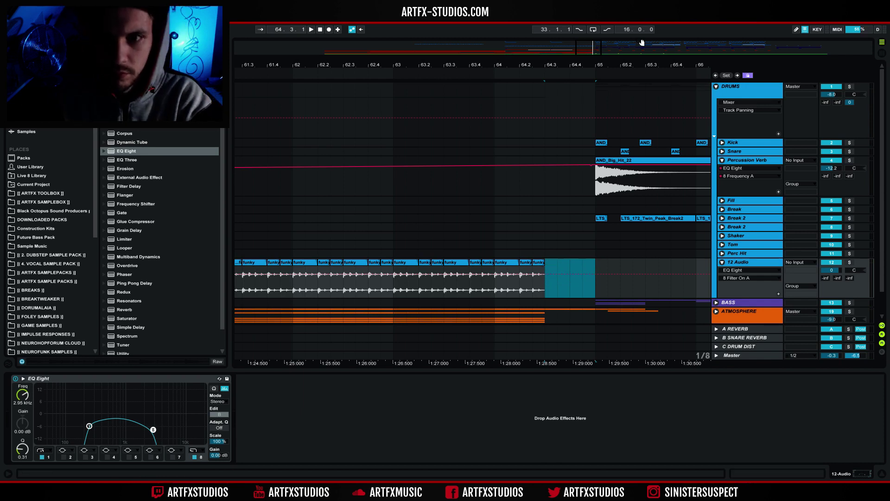
drag(536, 67, 535, 16)
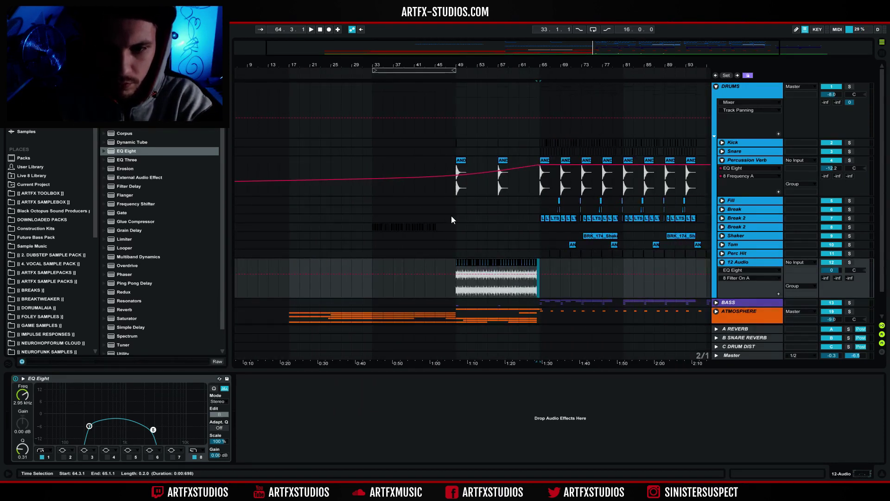
While playing from bars 47 and 49, lower the 12 Audio EQ Eight's band 8 high cut to 465 Hz with Q 0.56.
click(447, 200)
key(space)
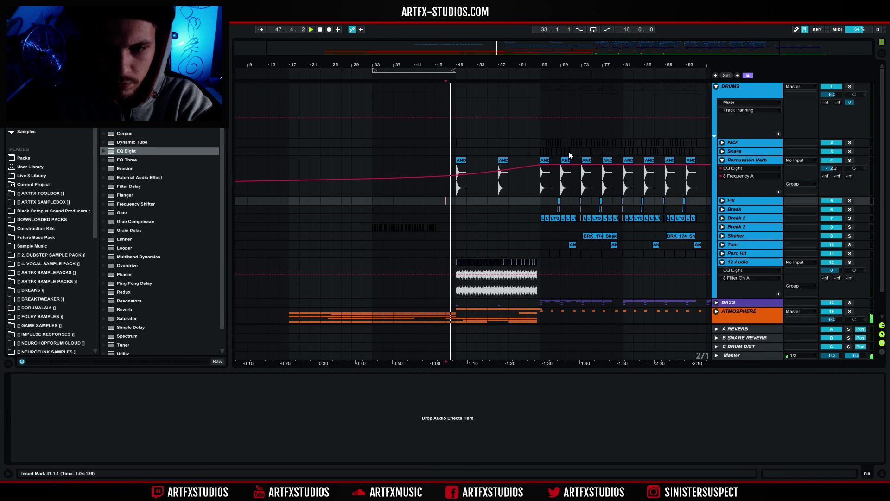
click(747, 263)
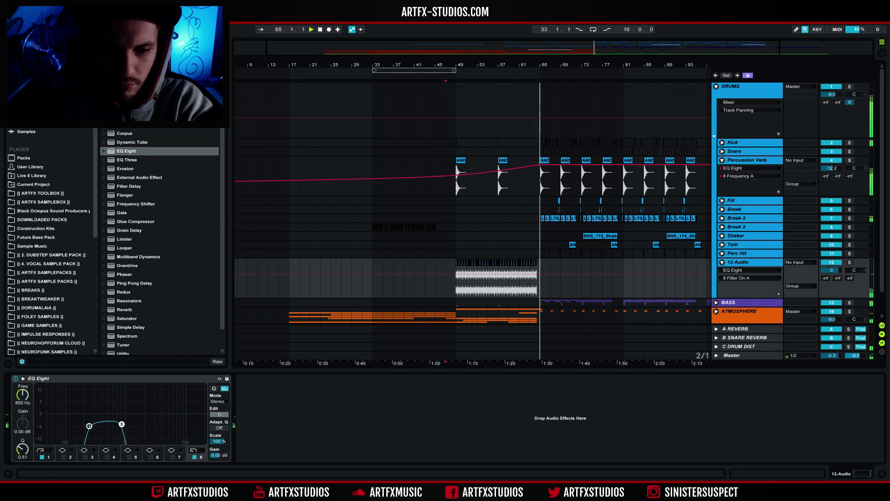
key(space)
key(space)
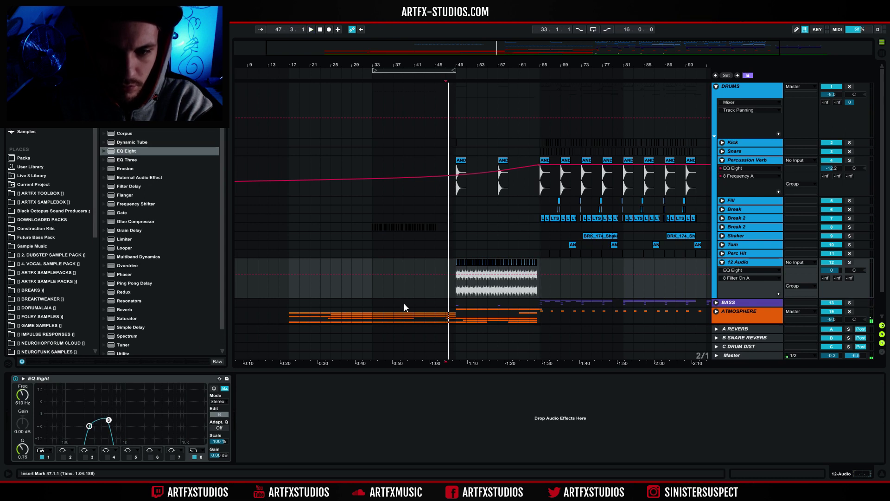
click(456, 284)
key(space)
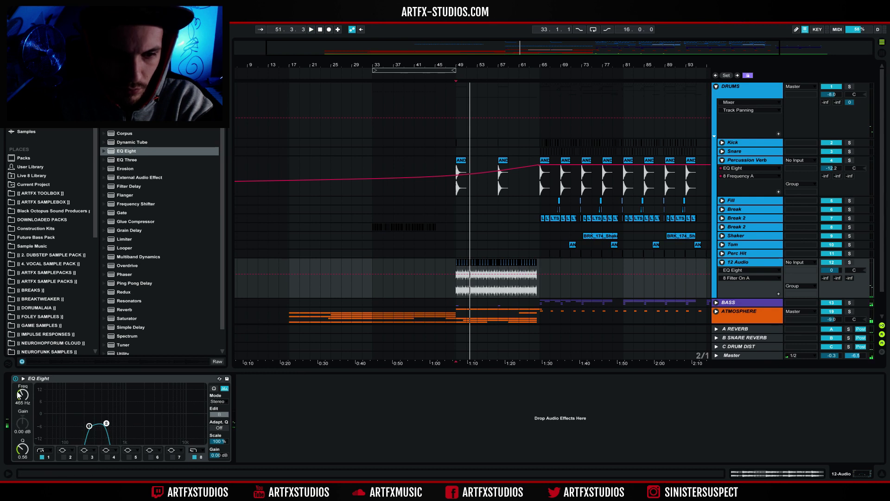
key(space)
Automate the 12 Audio band 8 frequency in a curve from 465 Hz at bar 49 to 22 kHz at bar 63, and play it.
drag(454, 278, 528, 281)
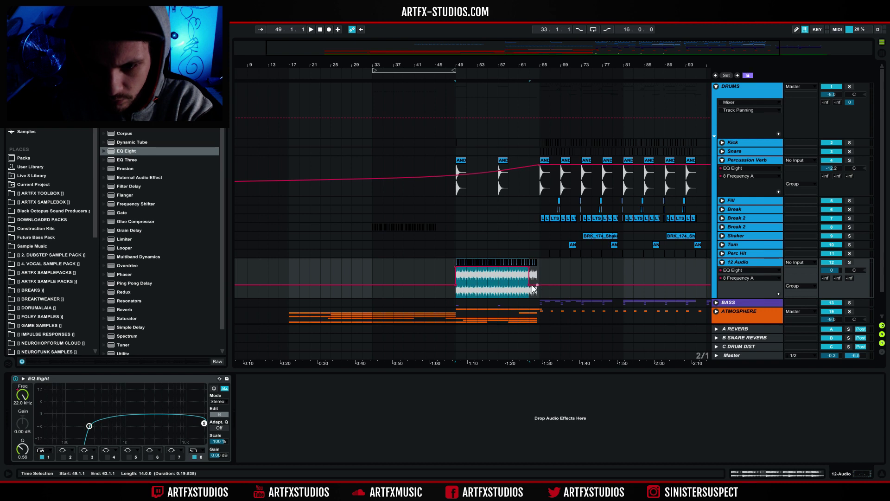
click(454, 274)
key(space)
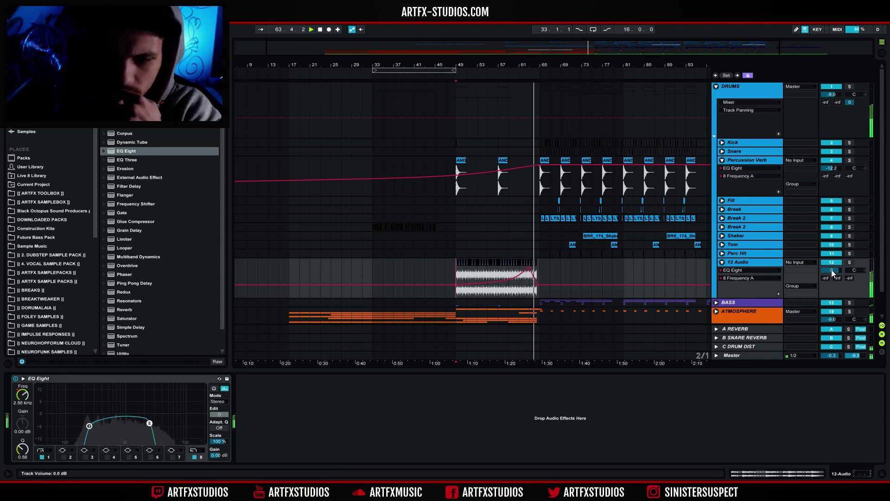
Shift the 22 kHz peak of the band 8 frequency automation from bar 63 to bar 64 and play from there.
drag(537, 65, 519, 269)
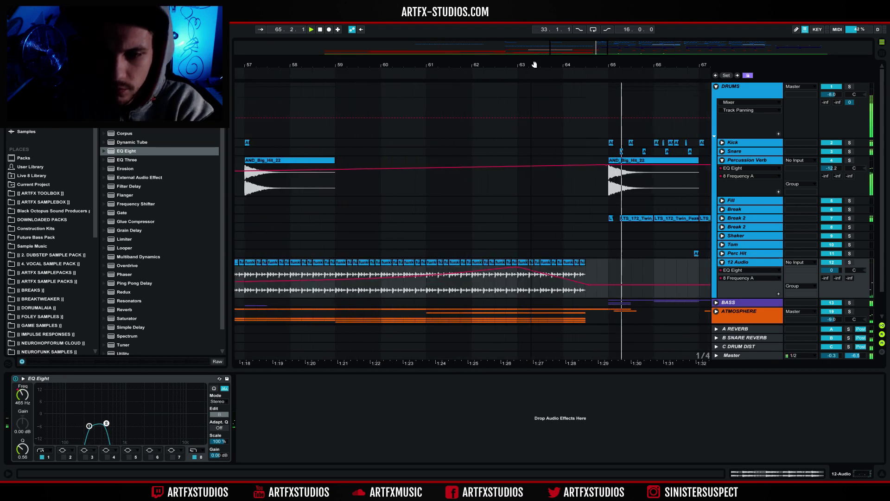
click(518, 275)
key(space)
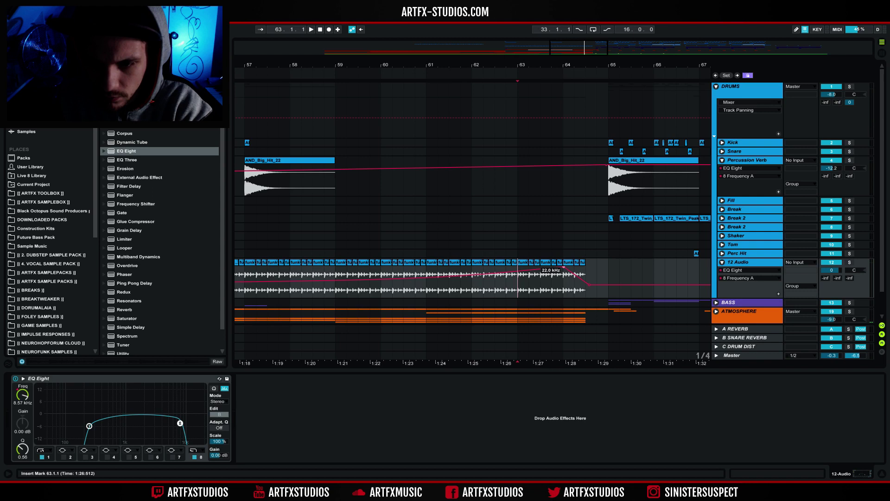
key(space)
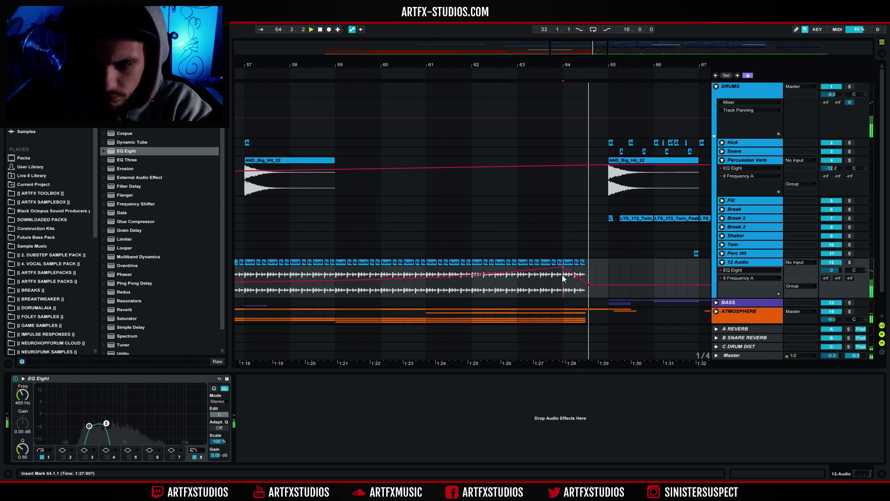
drag(564, 65, 563, 14)
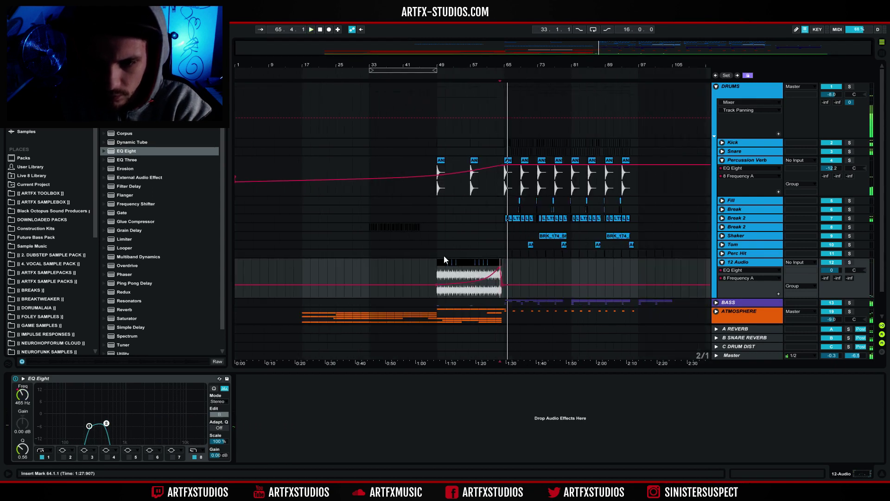
Automate the 12 Audio EQ Eight's band 1 frequency to rise from 237 Hz between bar 57 and 64.3, and play from bar 57.
click(440, 283)
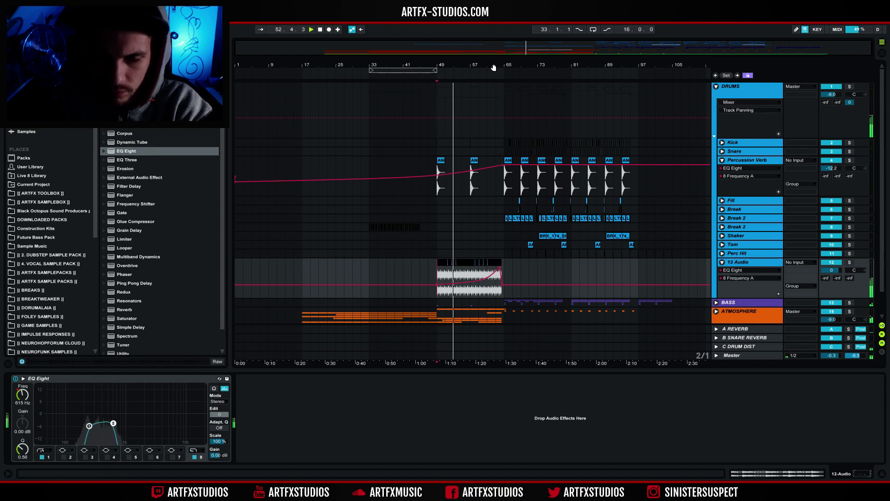
click(89, 427)
click(22, 395)
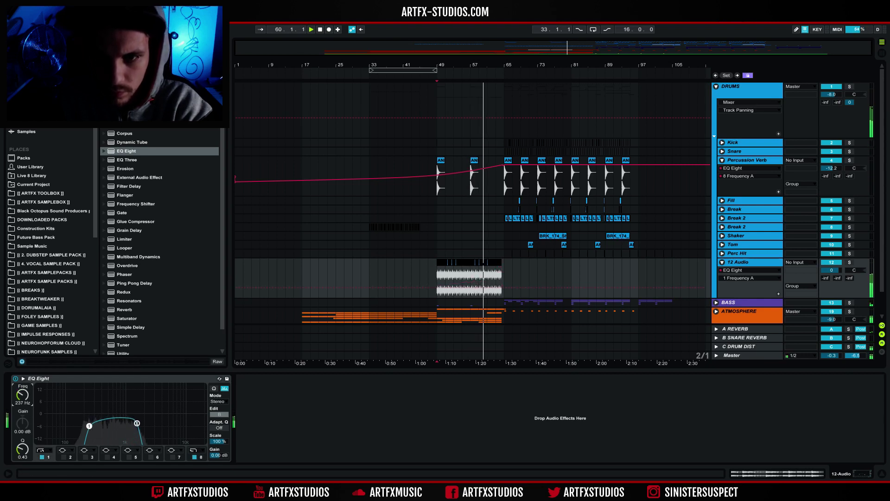
scroll(482, 283, up, 3)
drag(435, 279, 514, 284)
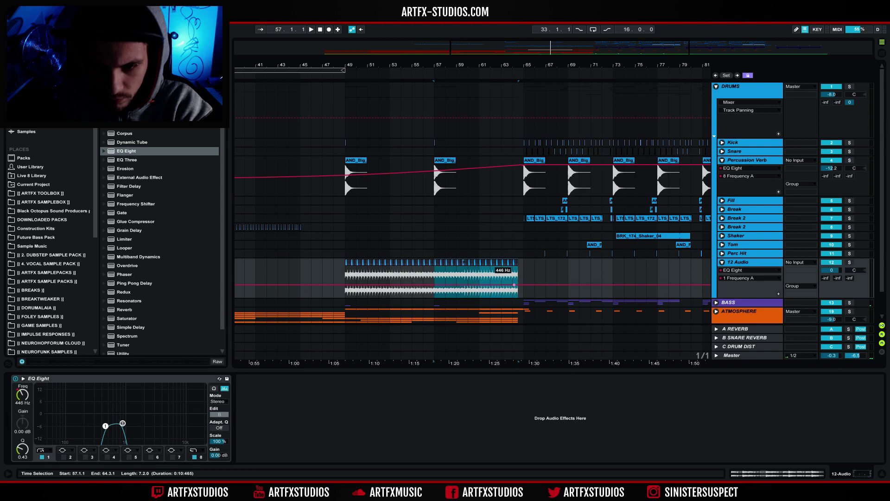
key(ctrl+z)
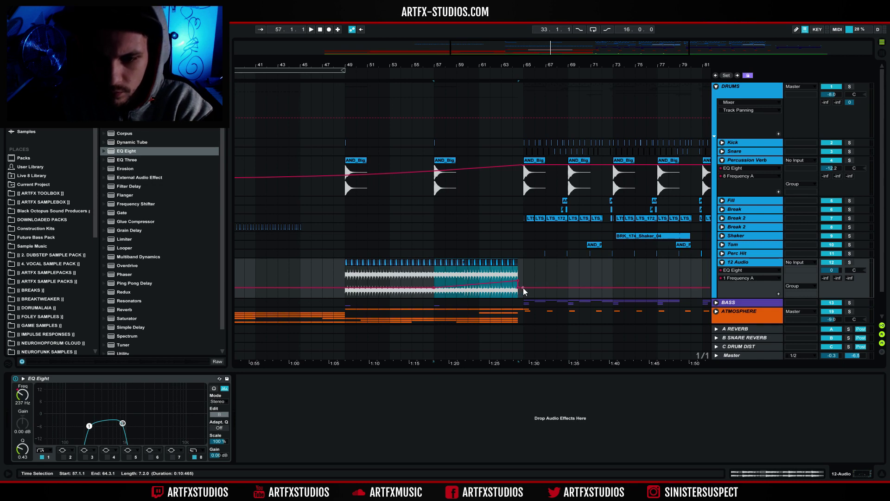
click(437, 274)
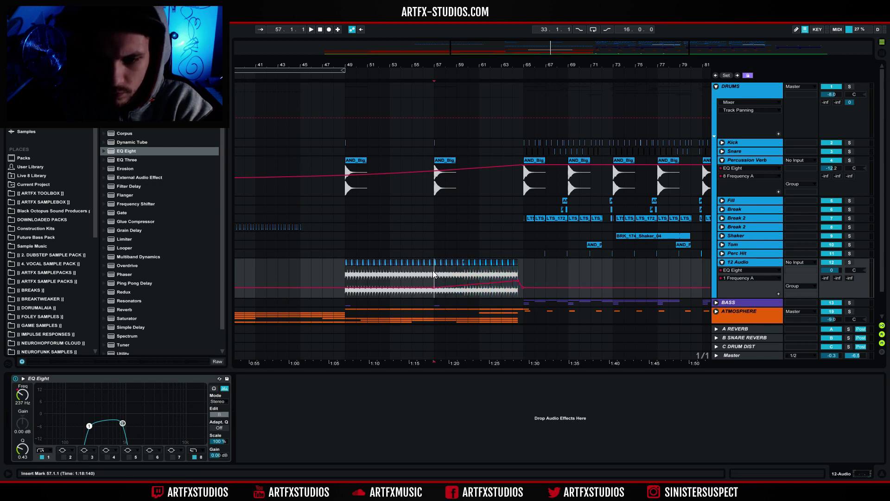
key(space)
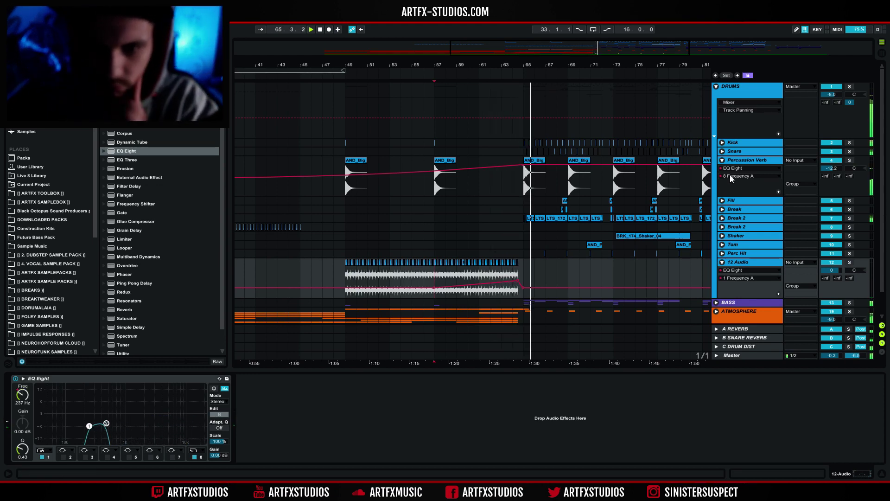
Duplicate the 12 Audio break spanning bars 49 to 65 so the copy starts at bar 65, and play from bar 64.
click(722, 262)
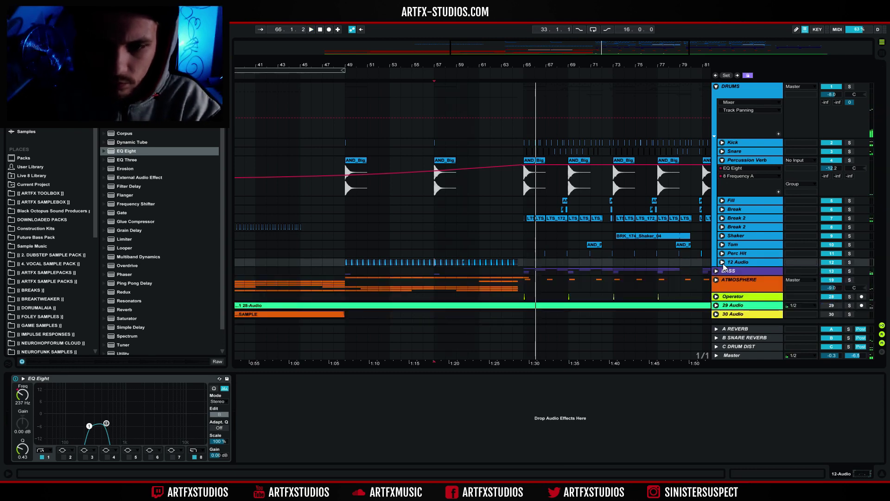
drag(523, 264, 348, 263)
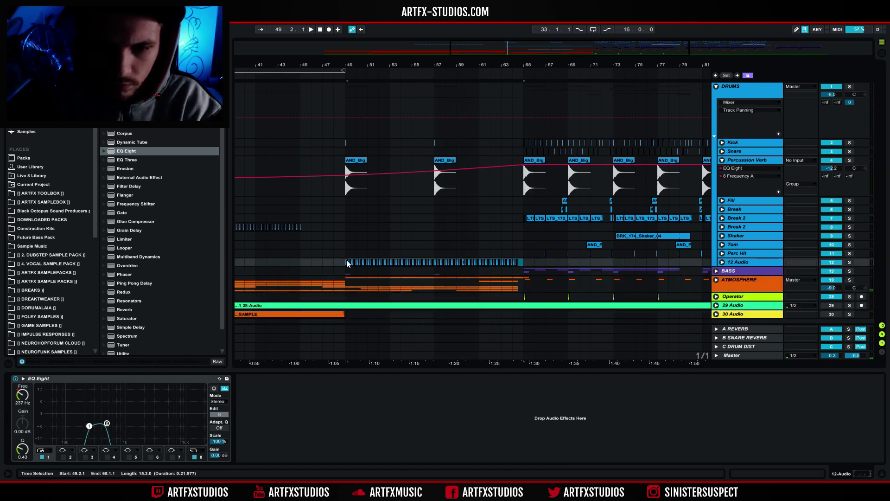
click(723, 262)
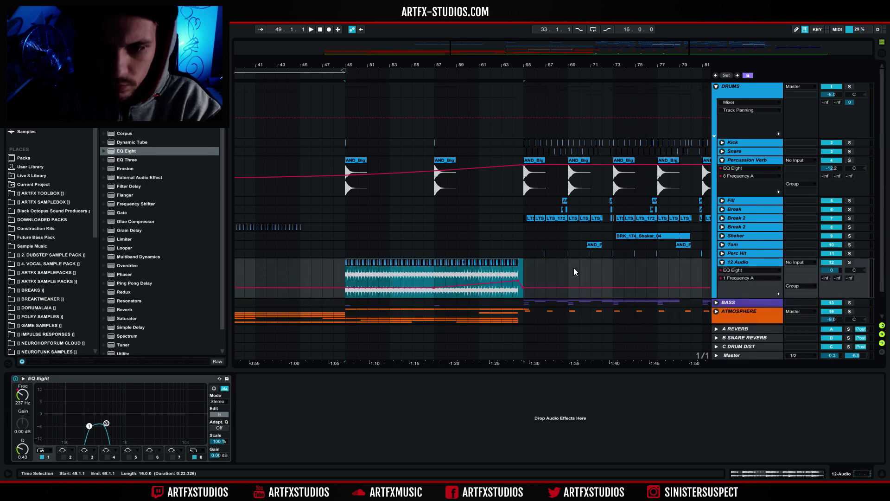
key(ctrl+d)
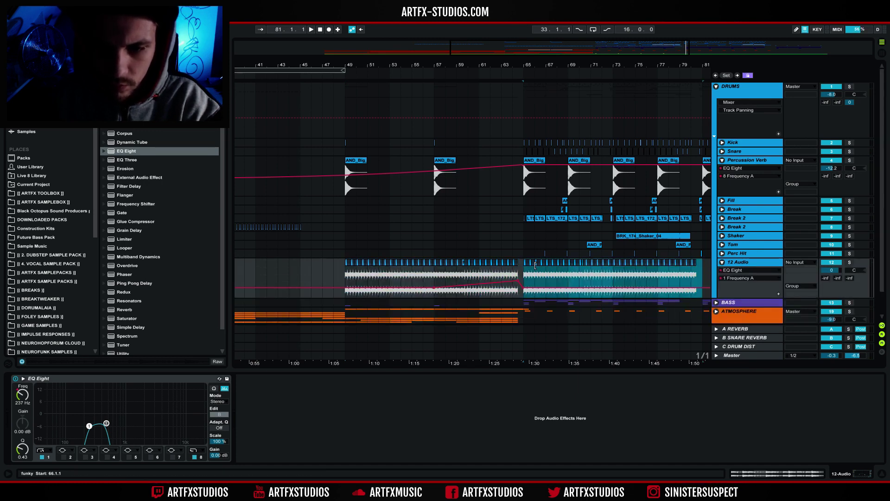
click(513, 241)
key(space)
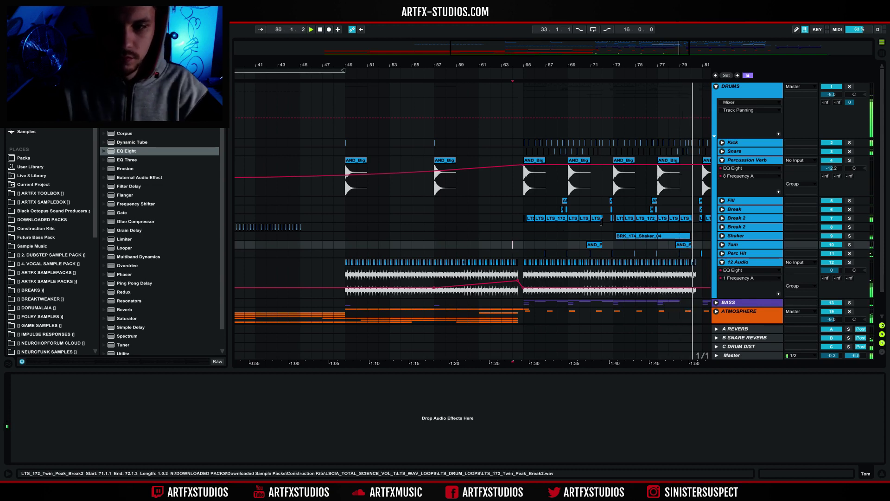
Delete the duplicated 12 Audio break between bars 65 and 81.
key(minus)
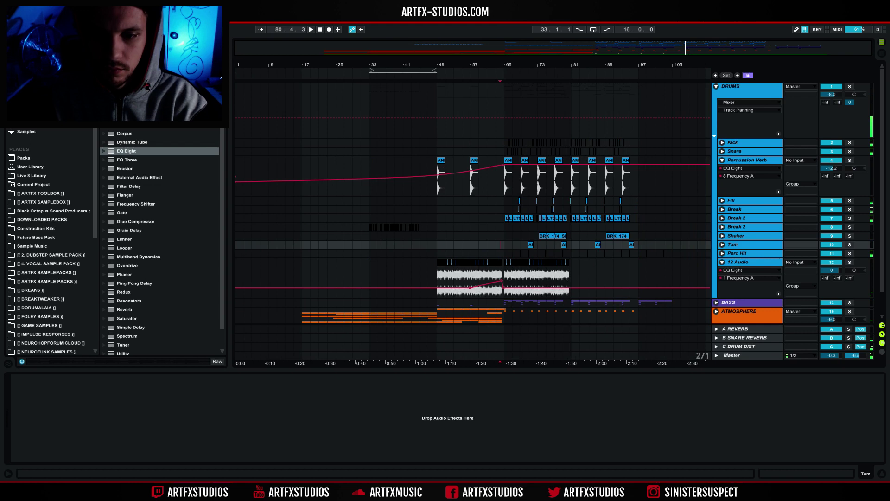
drag(503, 65, 443, 104)
drag(622, 278, 457, 291)
click(525, 278)
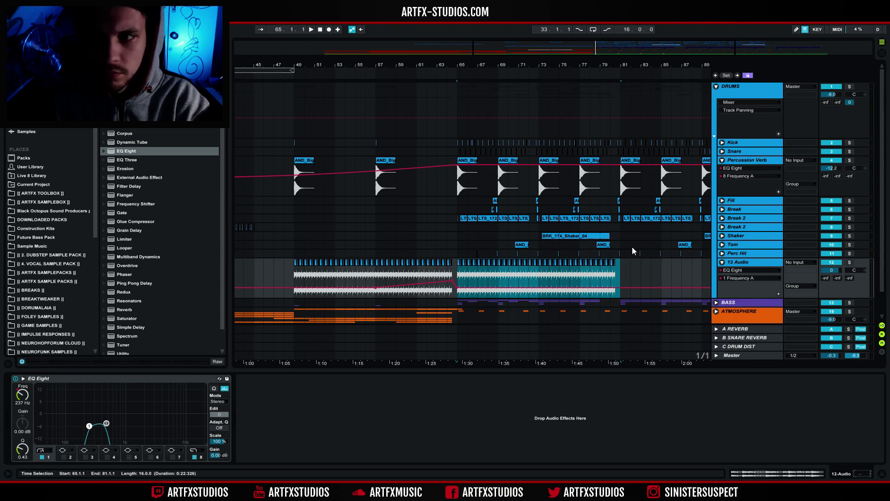
key(Delete)
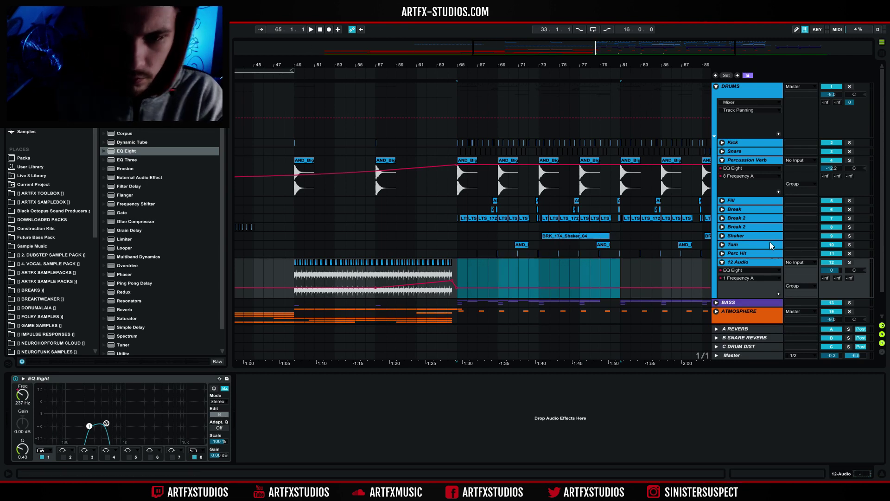
Freeze and flatten the 12 Audio track to render its EQ Eight filtering into audio.
right_click(747, 266)
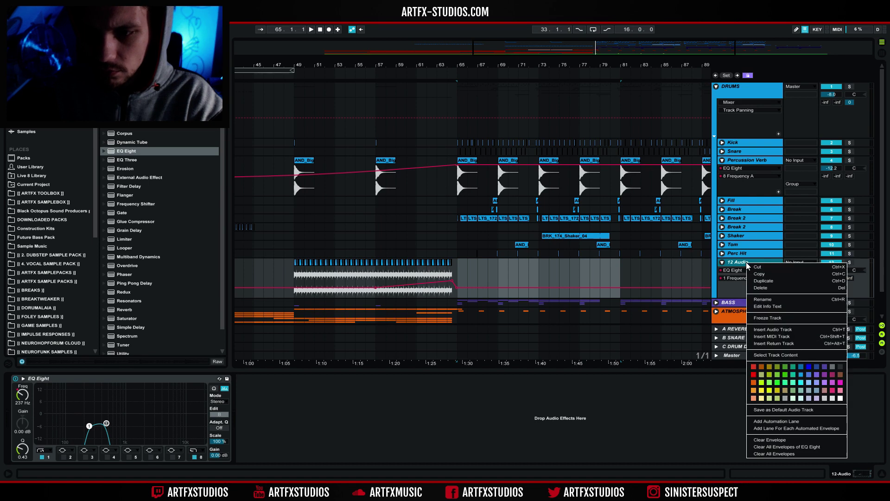
click(769, 320)
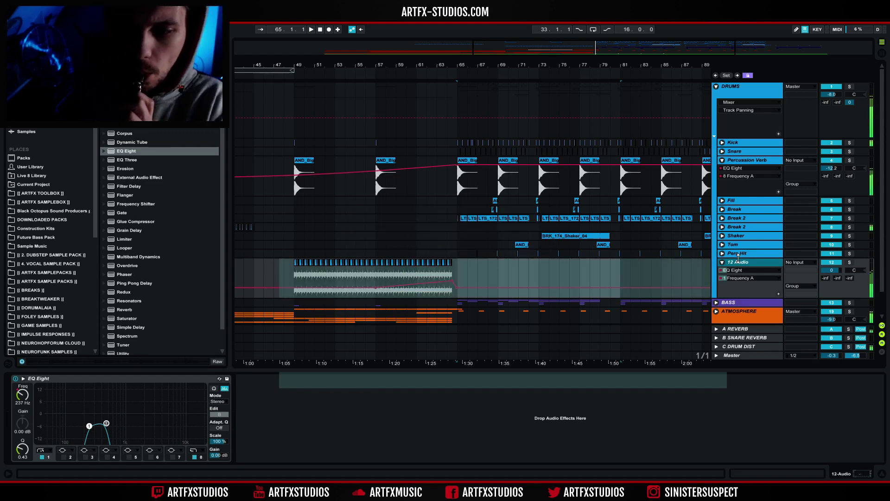
right_click(741, 262)
click(774, 317)
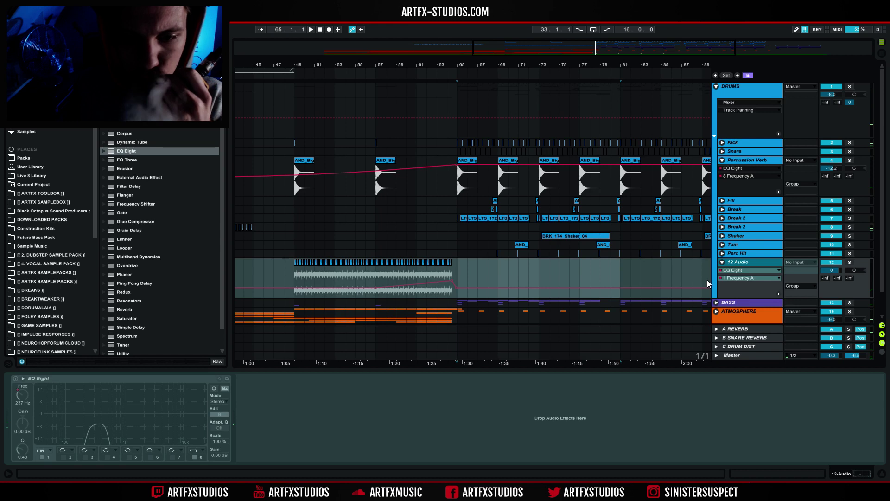
key(Delete)
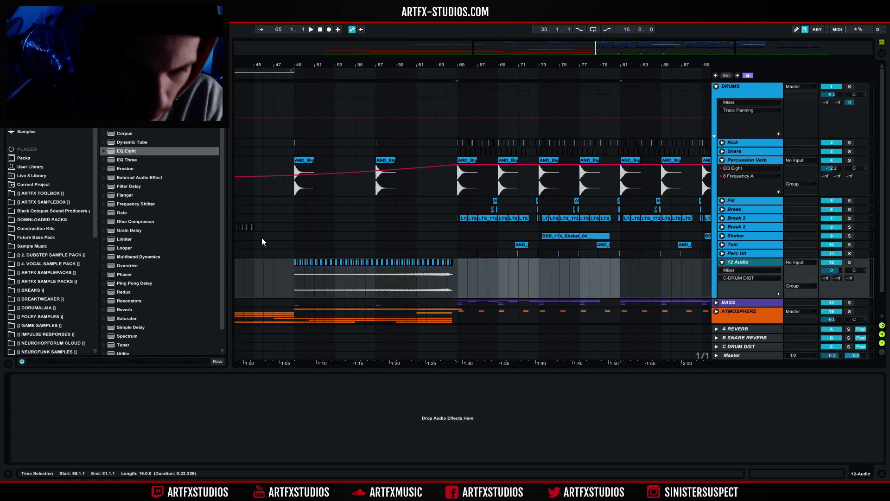
Consolidate the flattened 12 Audio clips from bar 49 to 64.3 into one clip, and play it from bar 49.
drag(297, 265, 462, 269)
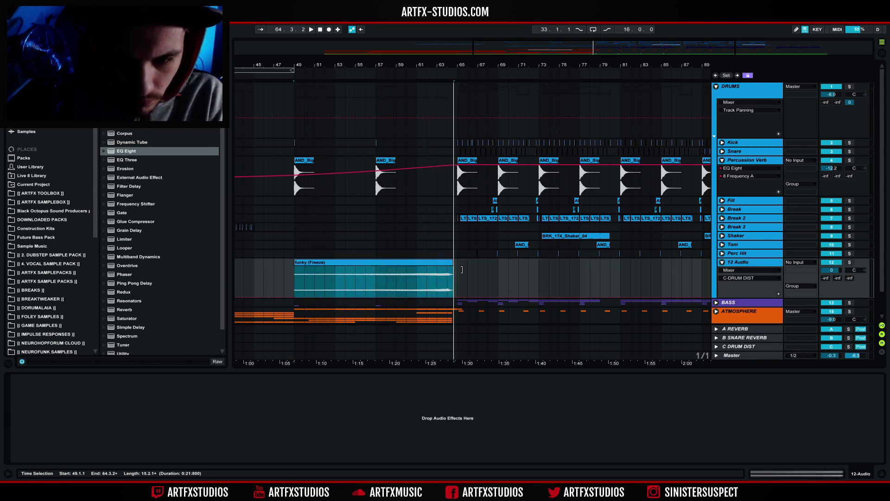
click(301, 278)
key(space)
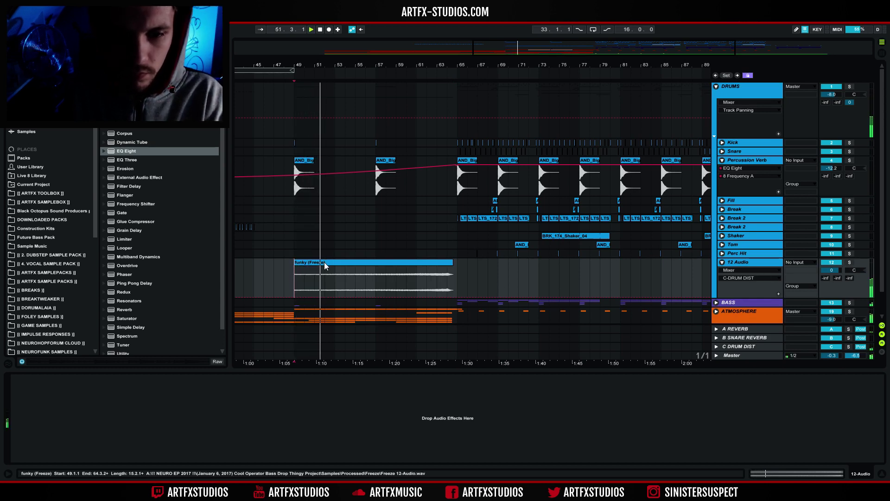
Fold the 12 Audio and Percussion Verb tracks.
click(408, 262)
key(minus)
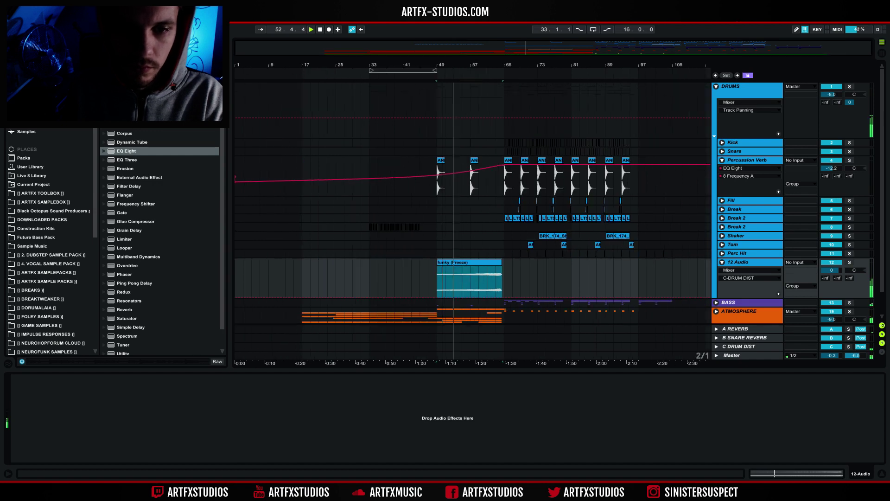
click(239, 162)
click(235, 163)
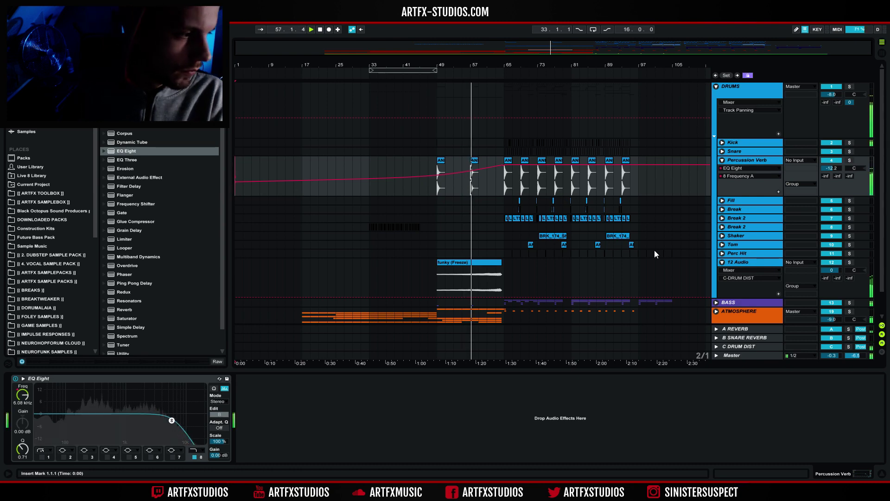
click(437, 168)
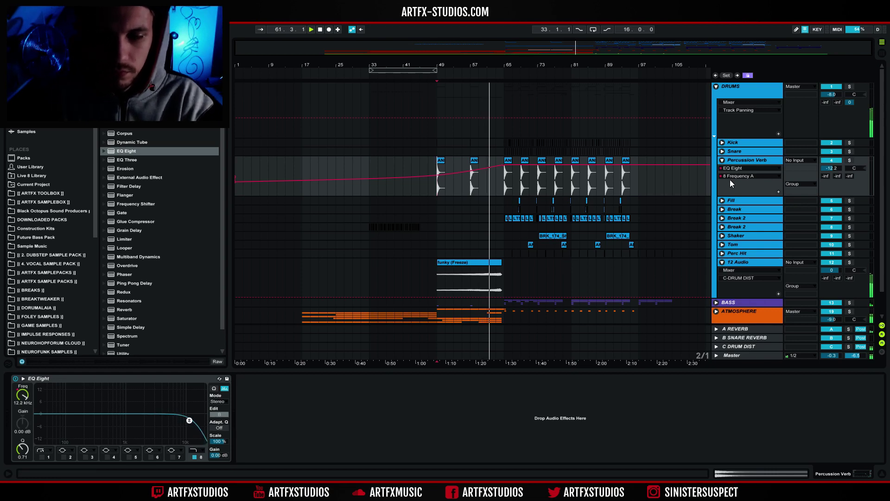
click(722, 262)
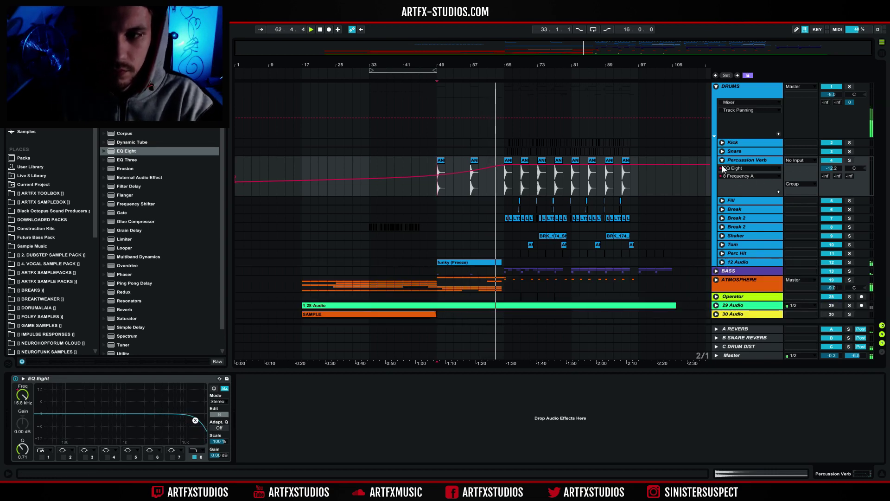
click(722, 159)
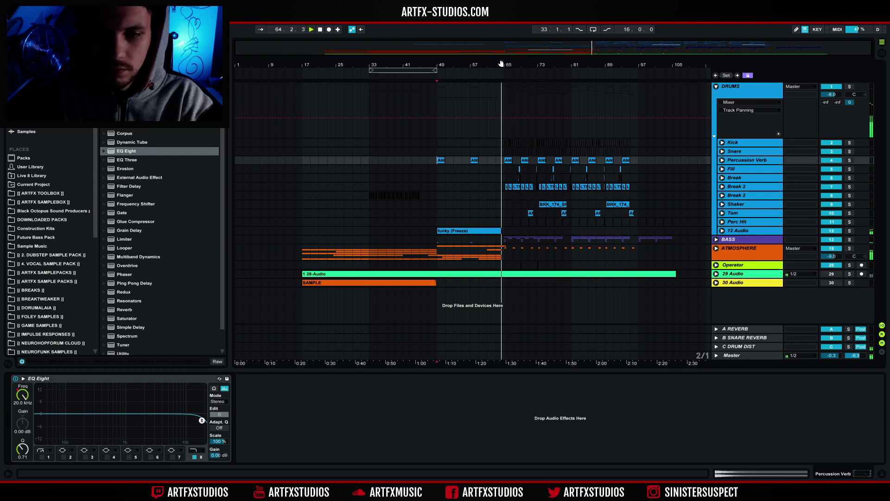
Play the transition into the drop from bars 64 and 65, and the build-up from just before bar 49.
drag(503, 65, 462, 135)
click(472, 160)
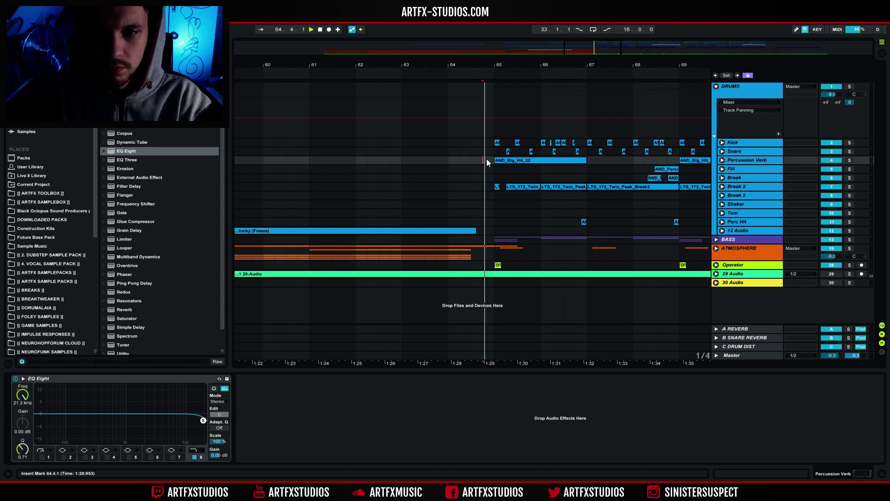
click(487, 160)
click(493, 142)
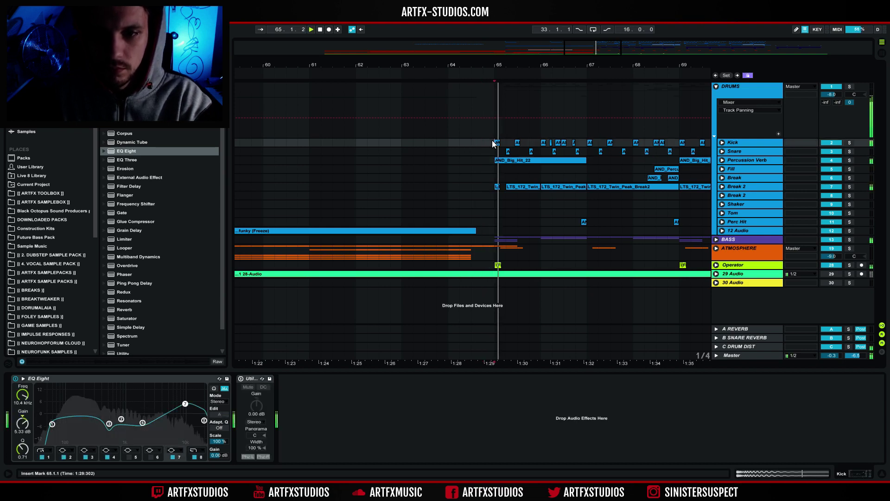
drag(453, 66, 292, 133)
click(296, 142)
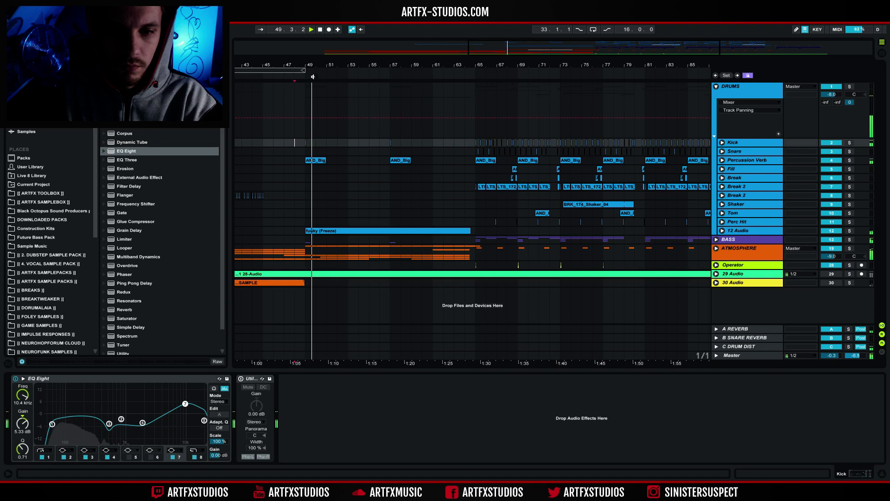
drag(326, 75, 409, 144)
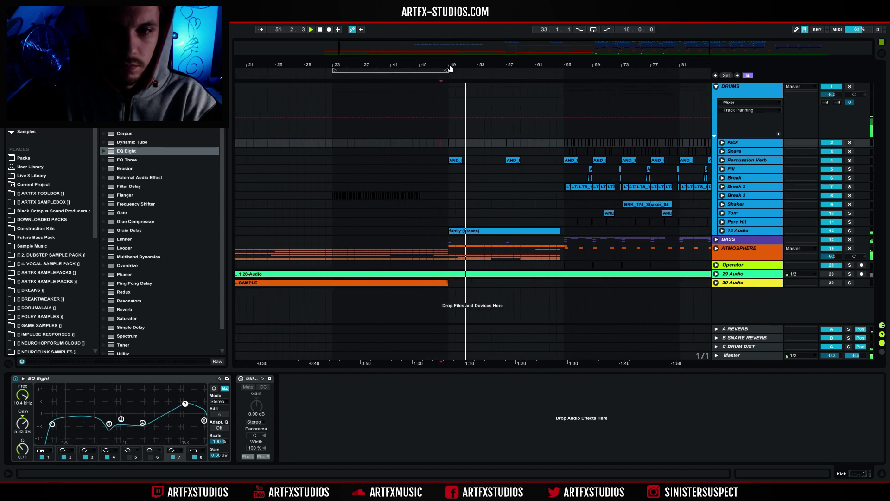
click(419, 143)
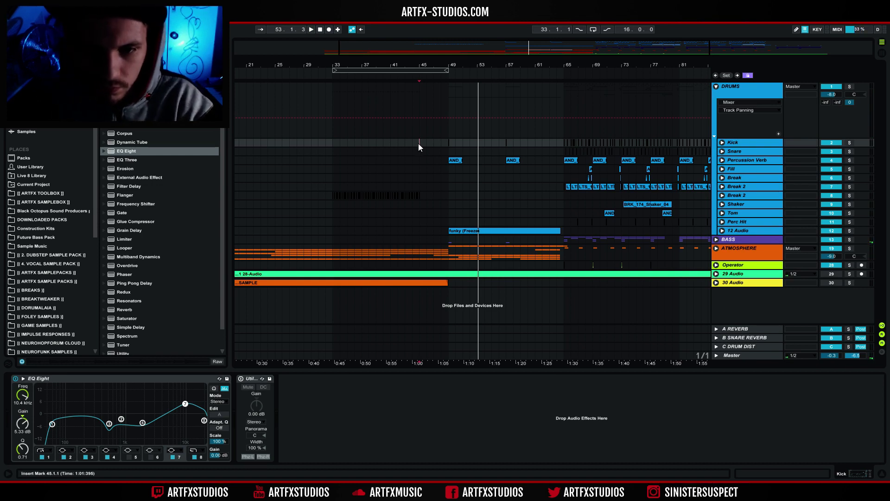
Fold the DRUMS group, unfold ATMOSPHERE, and insert a new audio track below Atmosphere Noise.
click(716, 87)
click(716, 87)
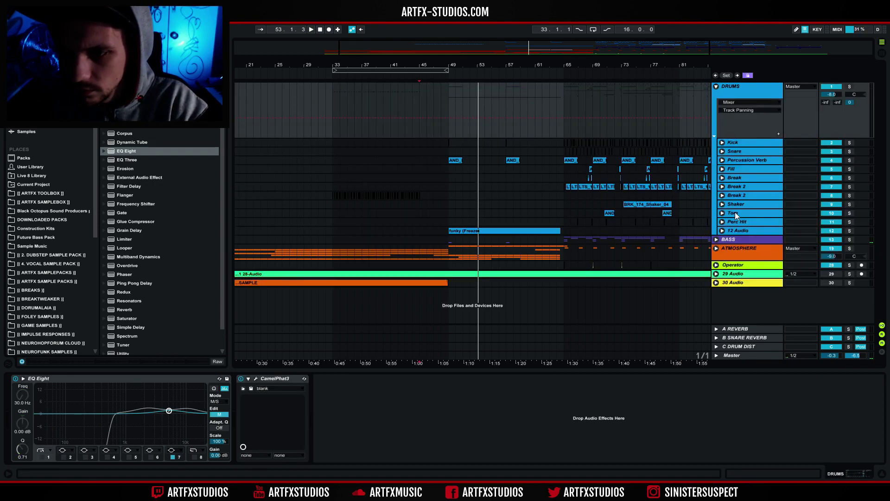
click(741, 231)
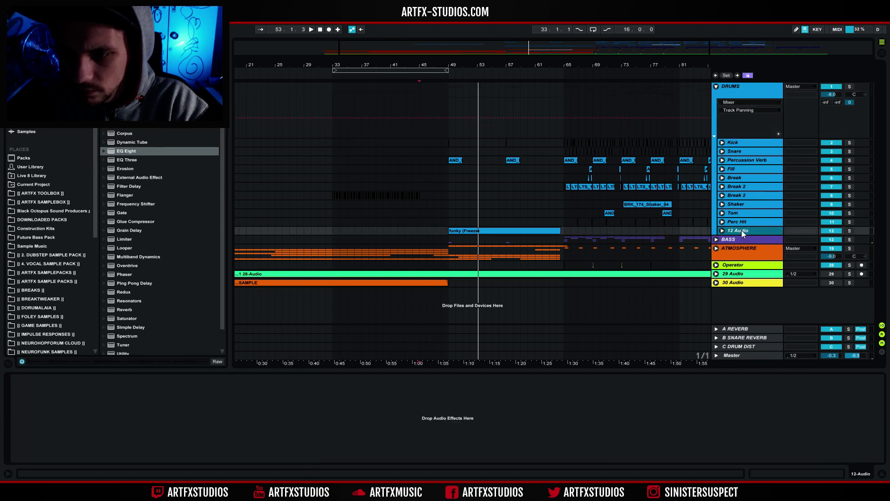
click(716, 87)
click(723, 112)
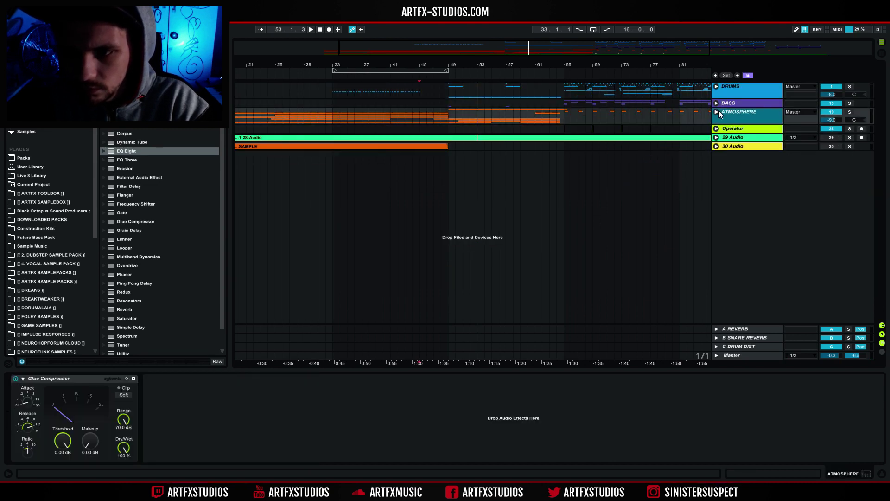
click(716, 111)
right_click(738, 213)
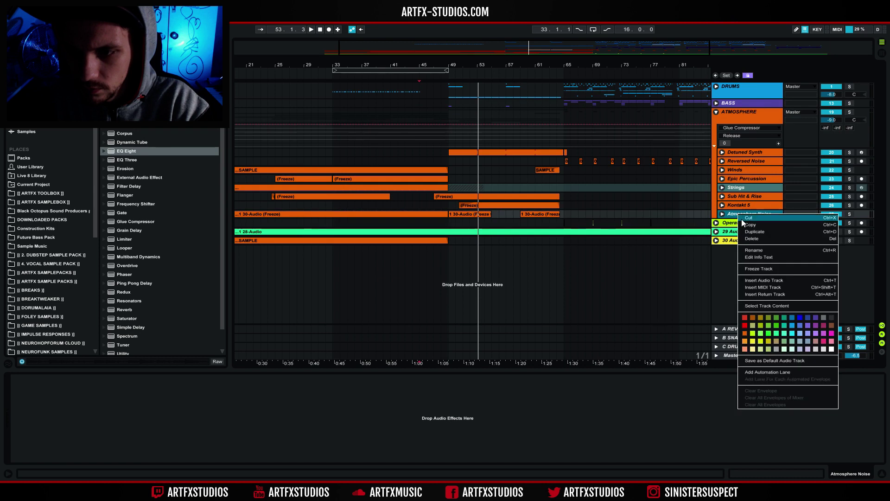
click(760, 280)
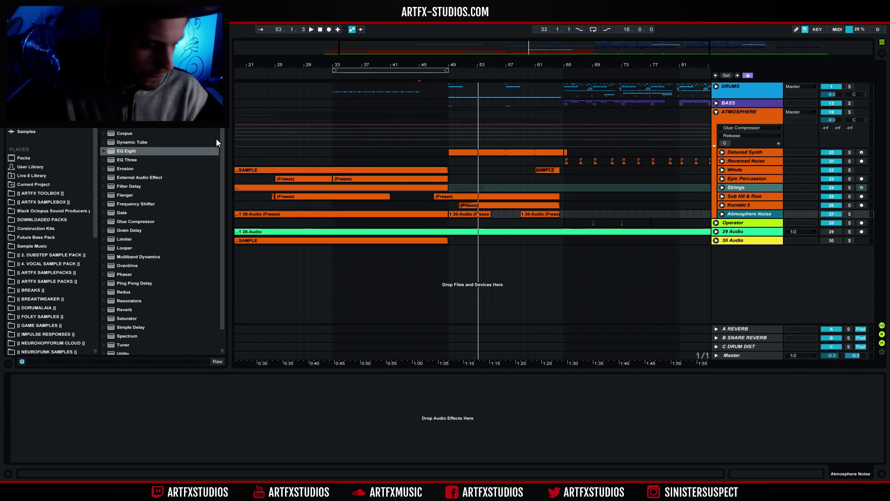
key(ctrl+t)
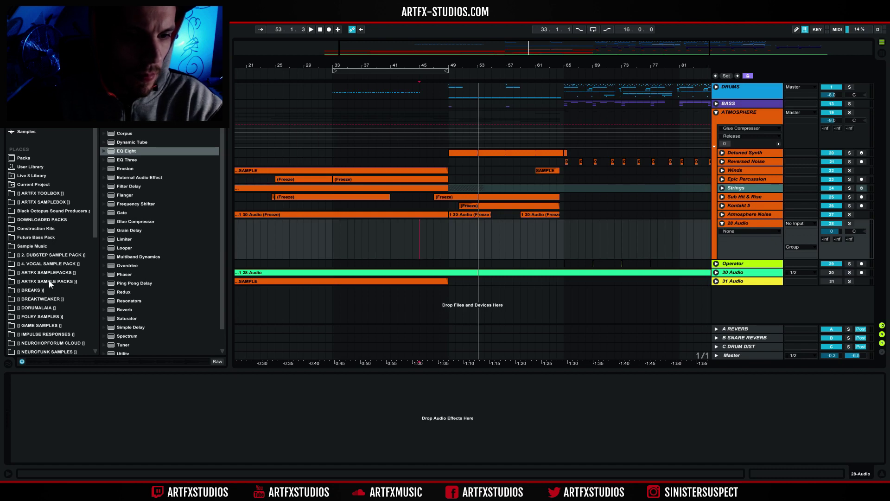
Browse the ARTFX TOOLBOX samples and audition the ride cymbals AND_Ride_17, AND_Ride_19 and AND_Ride_12.
click(54, 194)
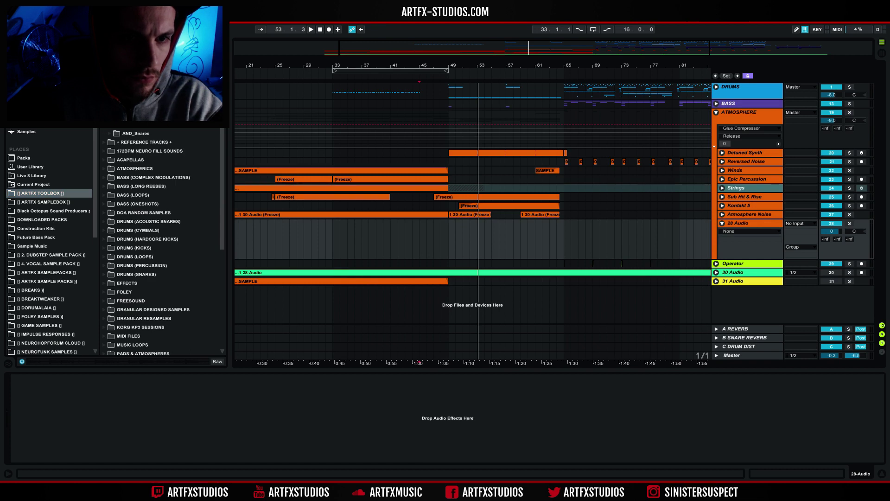
scroll(162, 241, up, 8)
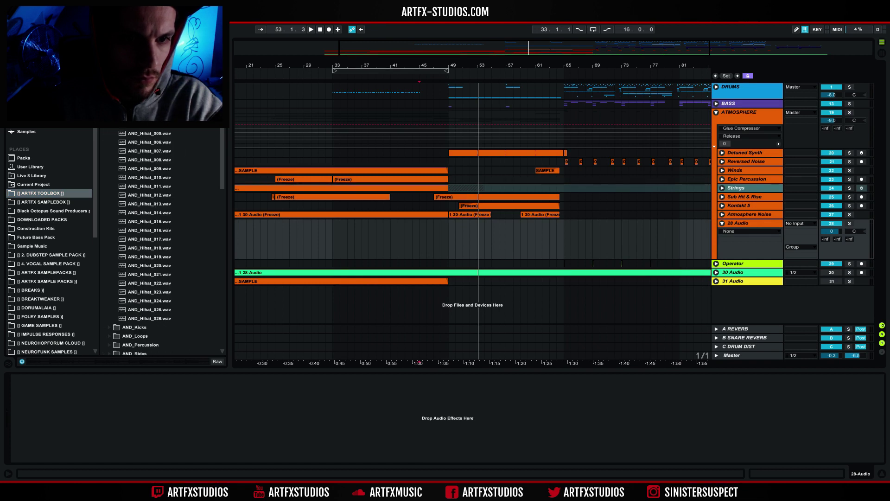
scroll(163, 241, down, 8)
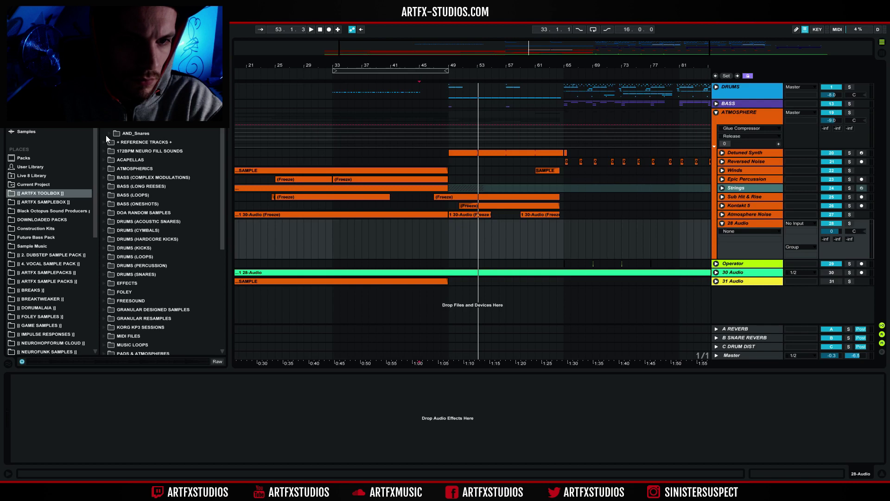
scroll(158, 224, up, 6)
click(154, 273)
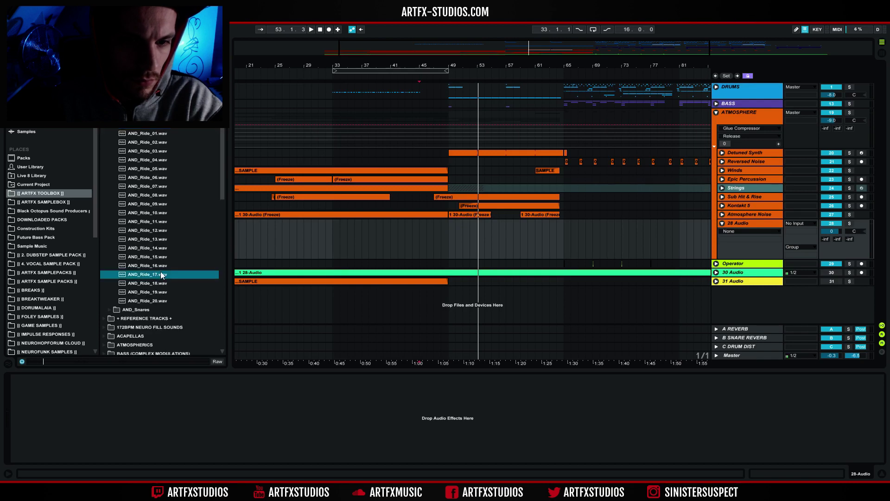
click(163, 293)
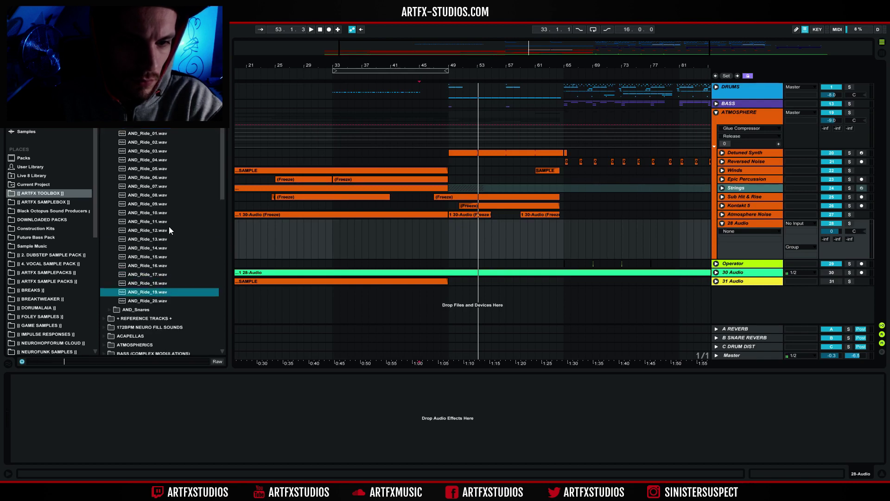
click(168, 228)
scroll(90, 227, down, 5)
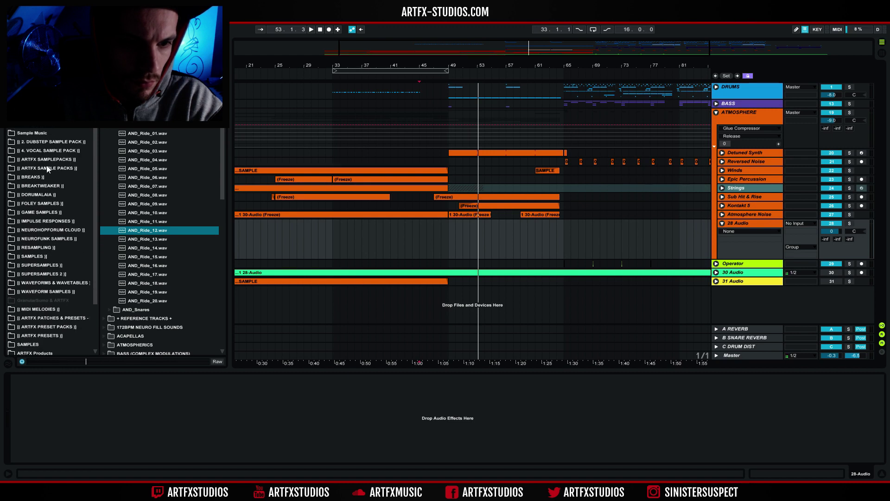
Audition DM-CYM-CHN 02 from the Chinese cymbals in the DORUMALAIA library.
click(44, 194)
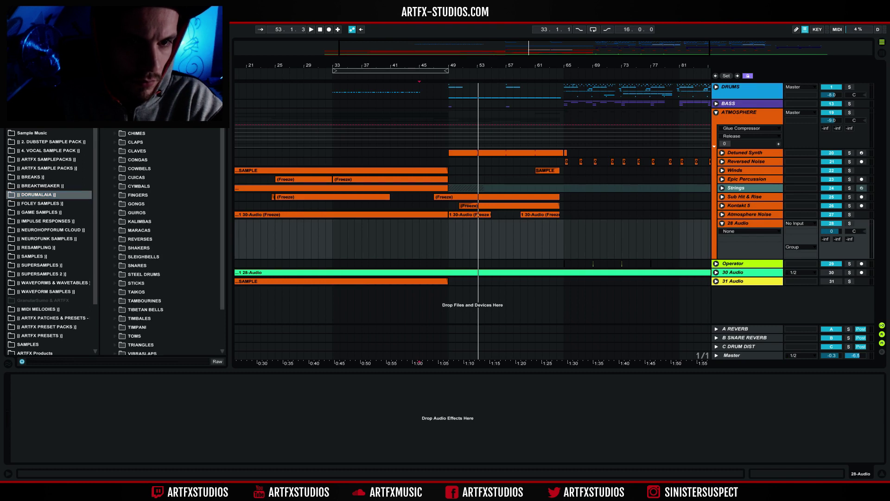
click(115, 186)
click(121, 194)
click(121, 221)
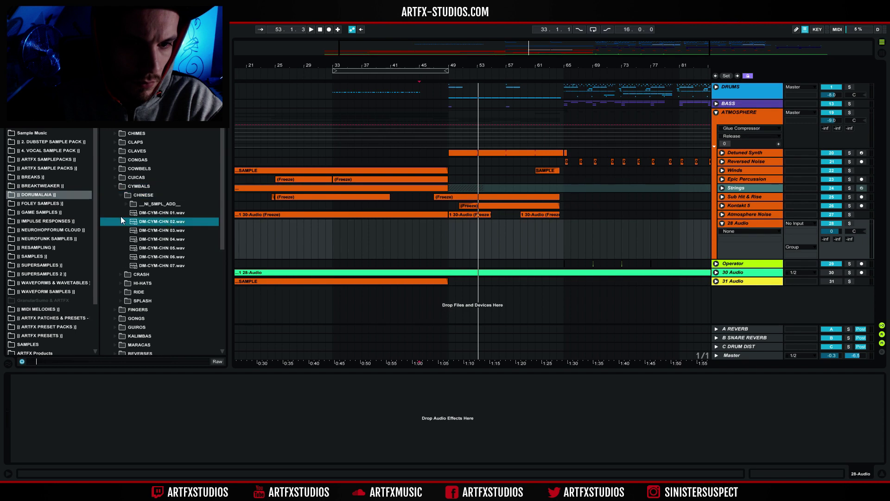
click(122, 195)
Audition crash cymbals down DORUMALAIA's CRASH folder, sampling files such as DM-CYM-CRS 19, 25 and 72.
click(118, 204)
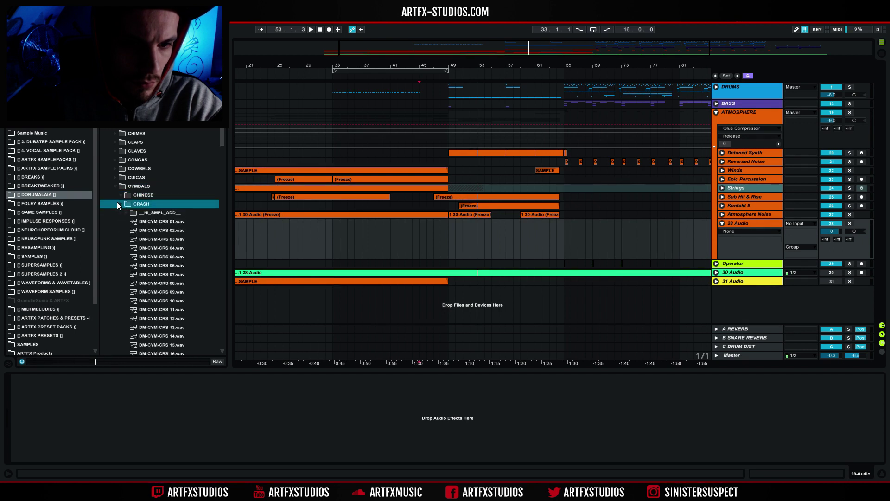
click(168, 257)
scroll(221, 144, down, 5)
click(189, 200)
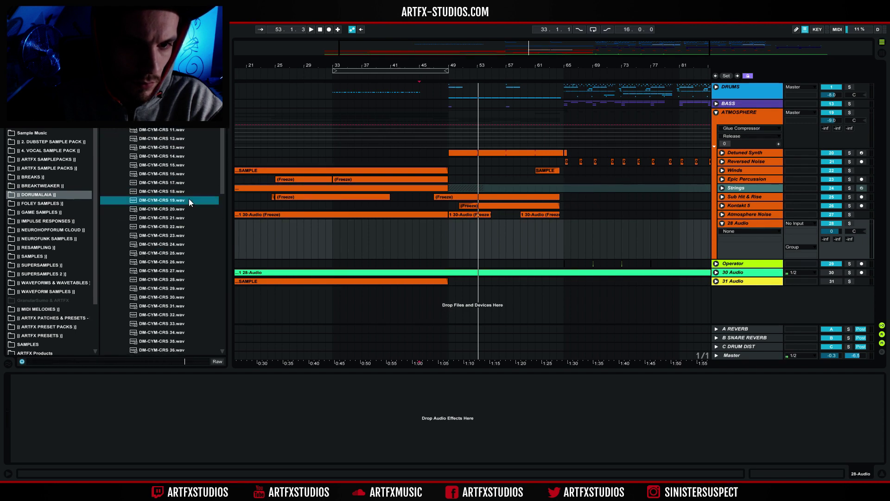
scroll(217, 149, down, 2)
scroll(218, 165, down, 3)
click(211, 171)
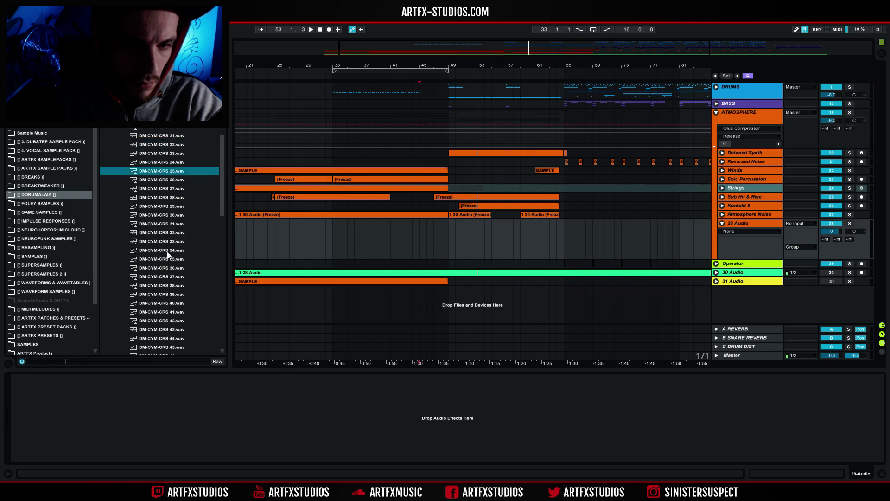
click(174, 236)
scroll(173, 236, down, 3)
click(179, 232)
scroll(179, 231, down, 3)
click(179, 227)
scroll(178, 216, down, 3)
click(178, 215)
scroll(177, 214, down, 4)
click(177, 207)
scroll(177, 207, down, 3)
click(177, 201)
scroll(177, 201, down, 2)
scroll(178, 199, down, 2)
click(179, 196)
scroll(179, 195, down, 2)
scroll(179, 194, down, 1)
click(166, 180)
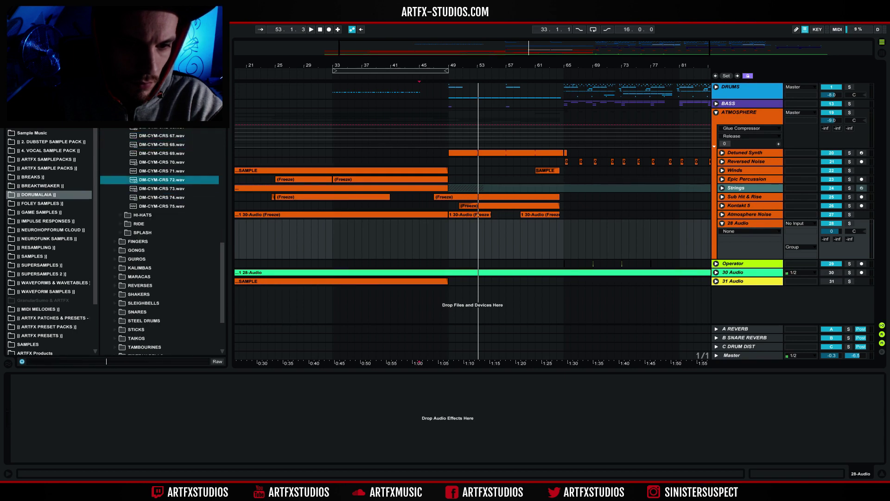
Audition the DORUMALAIA crashes back up the list from DM-CYM-CRS 72 to DM-CYM-CRS 66.
key(Up)
key(Up)
key(Up)
key(Up)
key(Up)
key(Up)
key(Up)
key(Up)
click(173, 156)
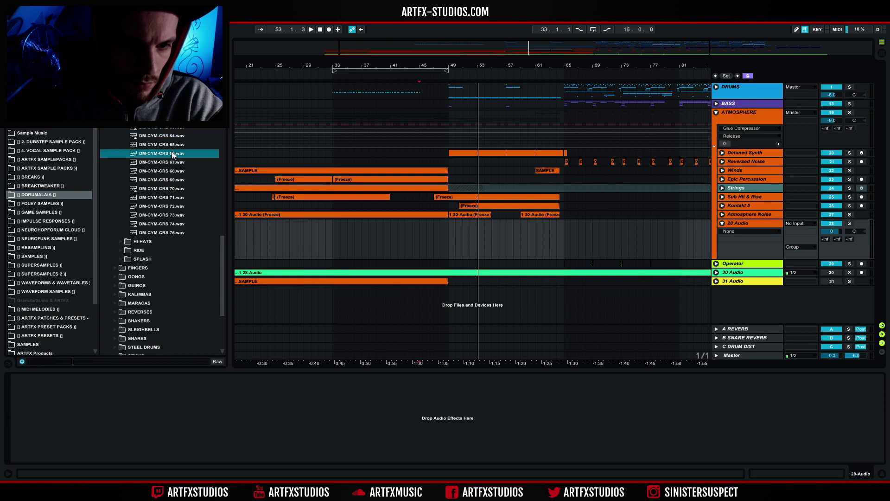
scroll(174, 181, up, 2)
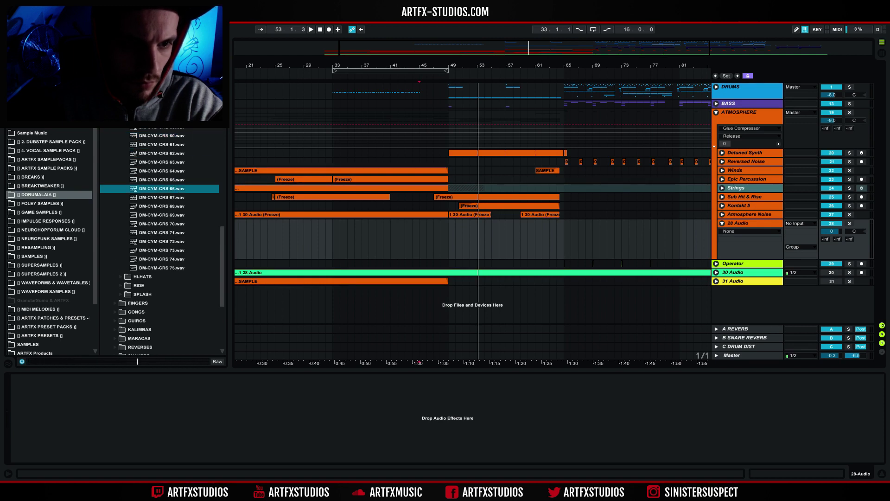
Open BREAKTWEAKER's film metals, cymbals and bells samples and audition Dragon Cymb 2, Dragon Cymb 5 and Dungeon Block 3.
click(40, 185)
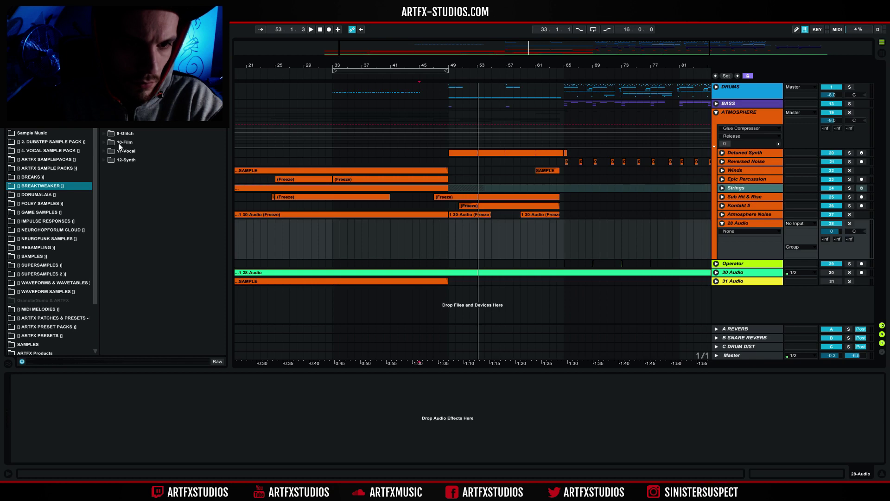
click(105, 143)
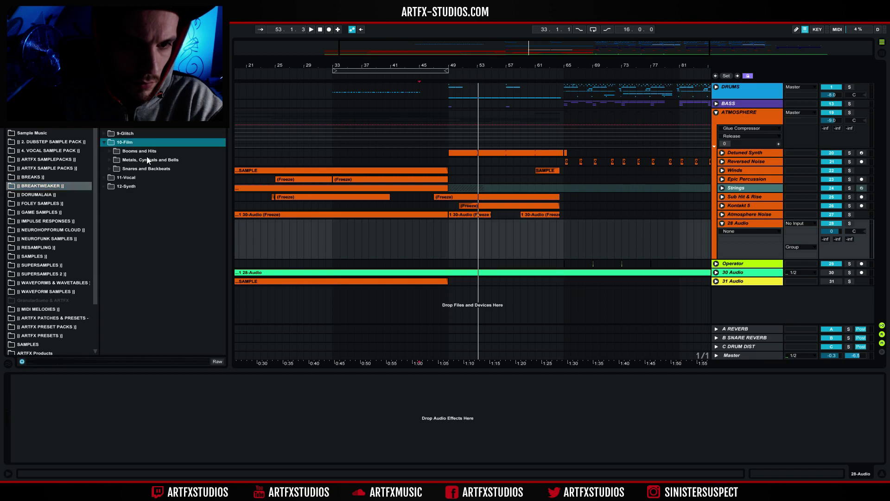
click(109, 160)
drag(223, 135, 218, 206)
click(185, 182)
click(167, 196)
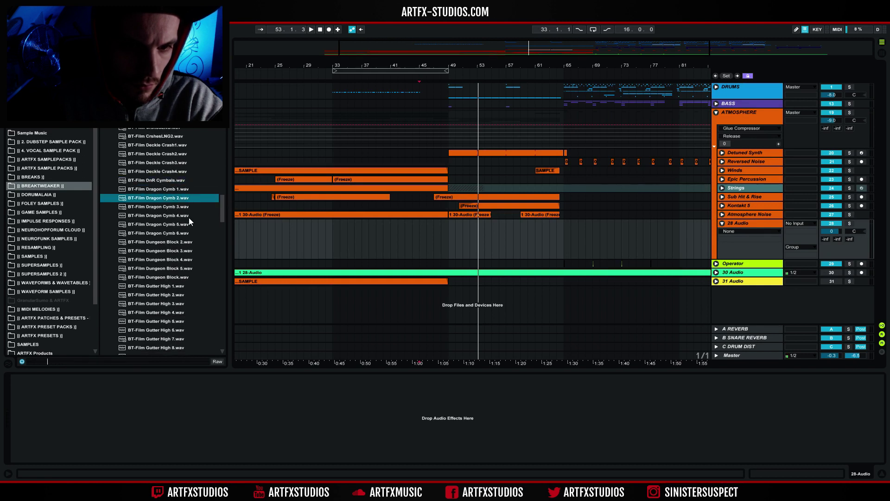
click(170, 224)
click(192, 250)
Audition BT-Film Over Grate V and BT-Film Natural Metal 46 near the end of the film metals list.
drag(226, 204, 217, 336)
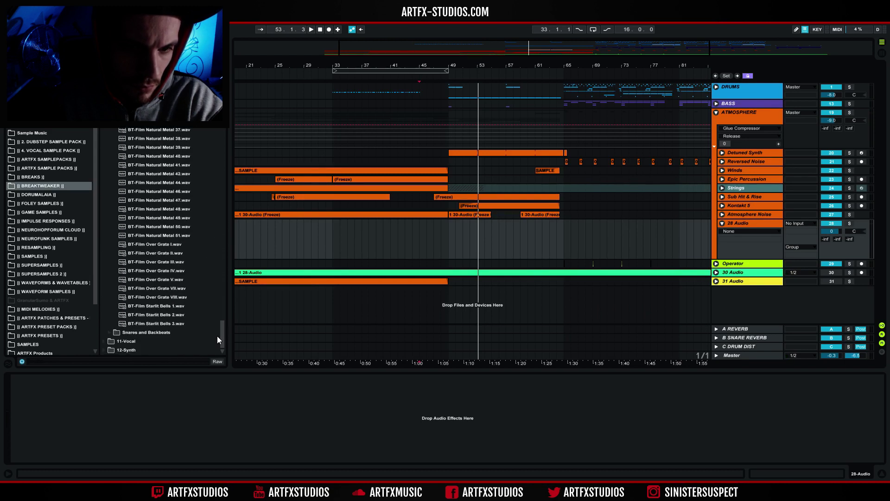
click(178, 281)
click(186, 191)
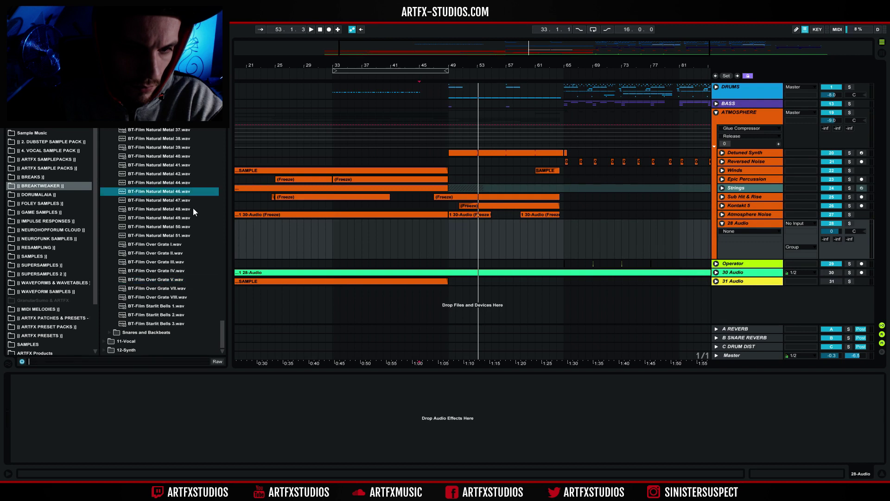
Browse BREAKTWEAKER's cymbal crashes and audition Pia Open 2, Piatti II Mute vel4, Piatti II Mute vel7 and Piatti II vel3.
drag(221, 324, 264, 74)
click(127, 139)
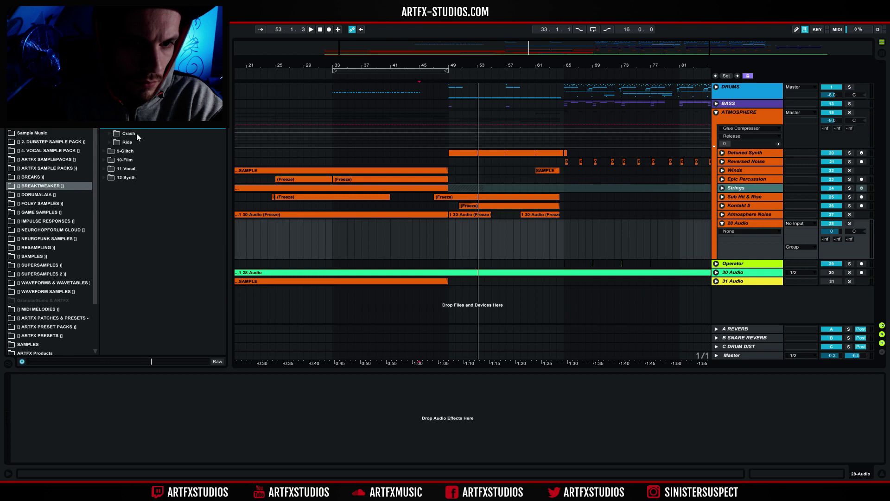
click(106, 133)
scroll(167, 232, down, 5)
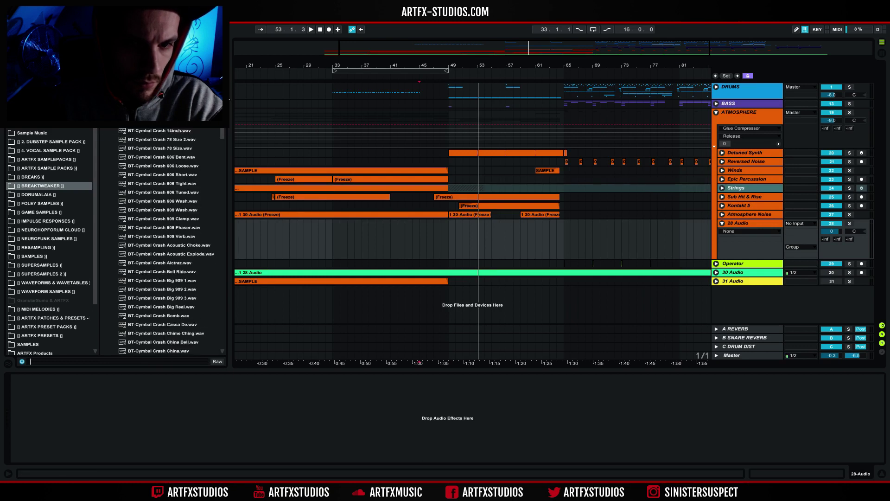
scroll(195, 218, down, 10)
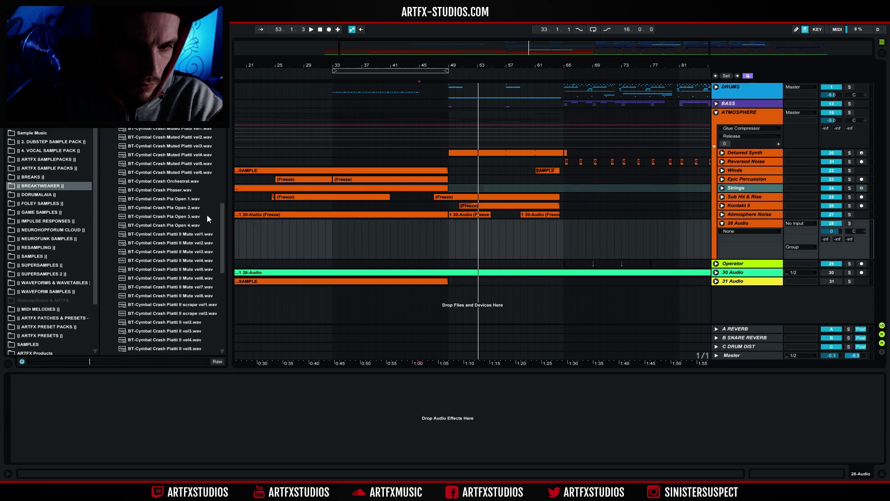
click(195, 209)
click(203, 260)
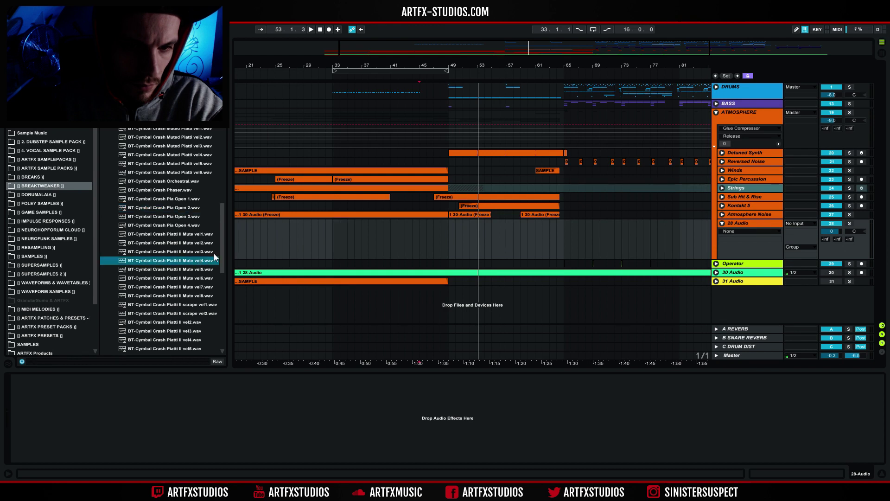
click(176, 287)
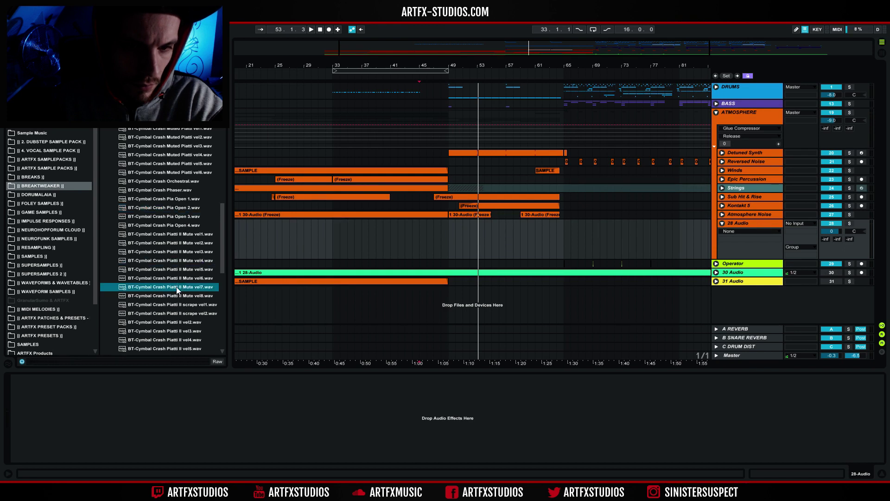
click(179, 329)
Compare the BT-Cymbal Crash Piatti II samples by auditioning vel5, vel6, vel4, vel3 and vel2.
scroll(184, 297, down, 5)
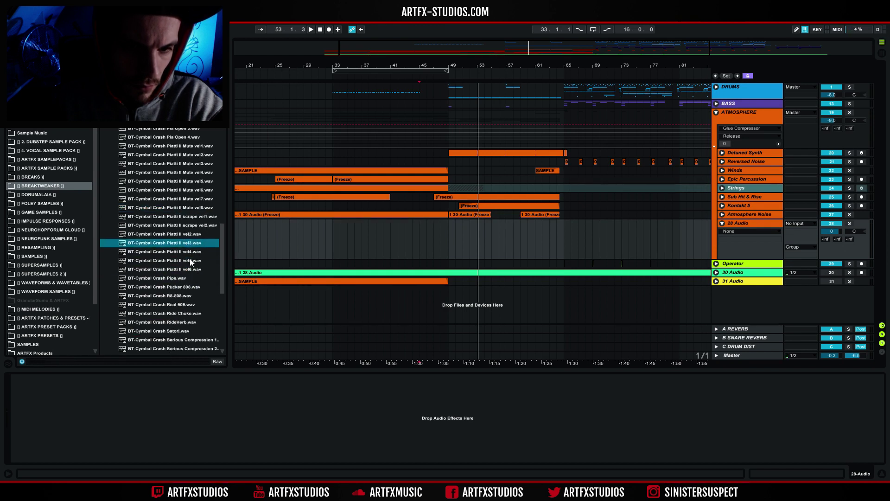
click(188, 261)
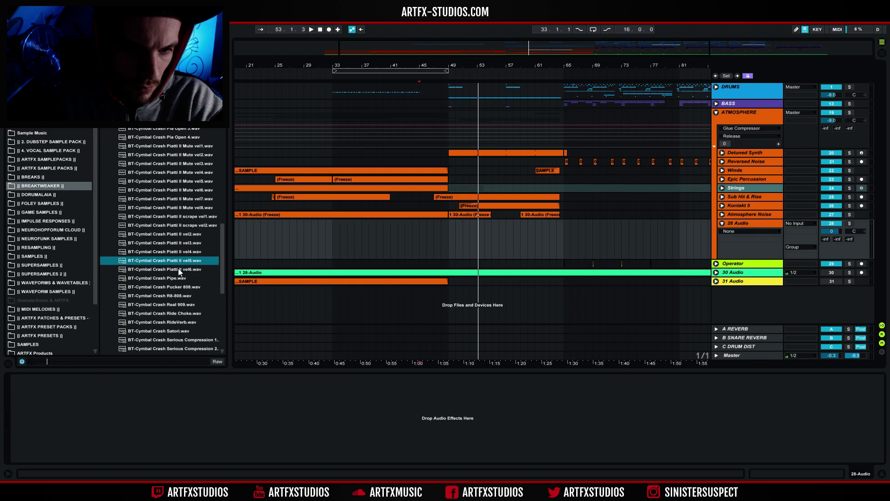
click(181, 270)
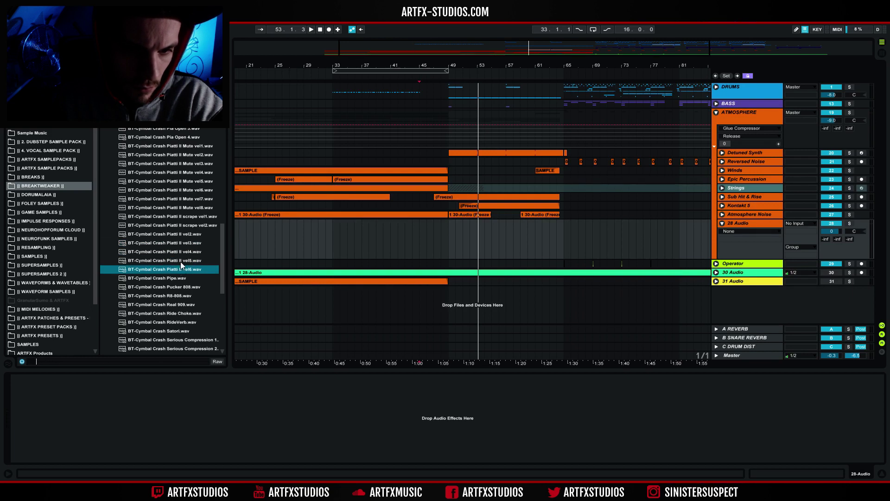
click(184, 250)
click(185, 244)
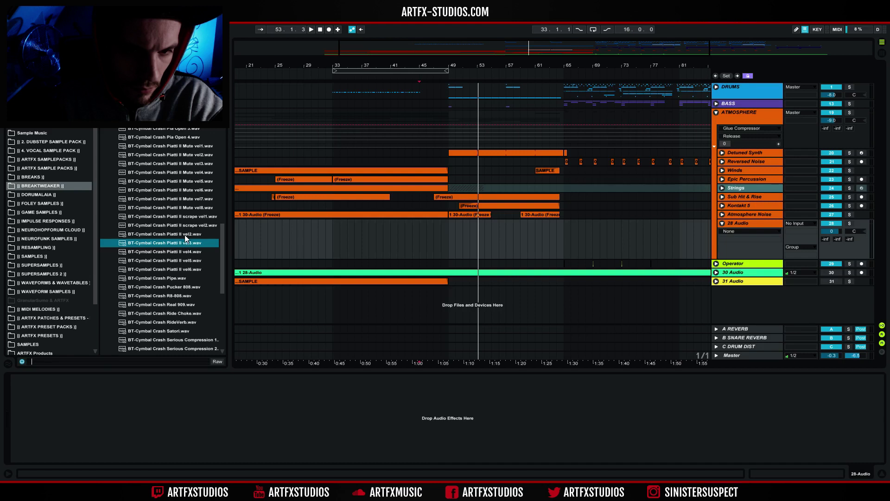
click(184, 235)
click(182, 244)
Place BT-Cymbal Crash Piatti II vel3 at bar 49 on the new ATMOSPHERE audio track and turn off its warping.
drag(178, 242, 449, 238)
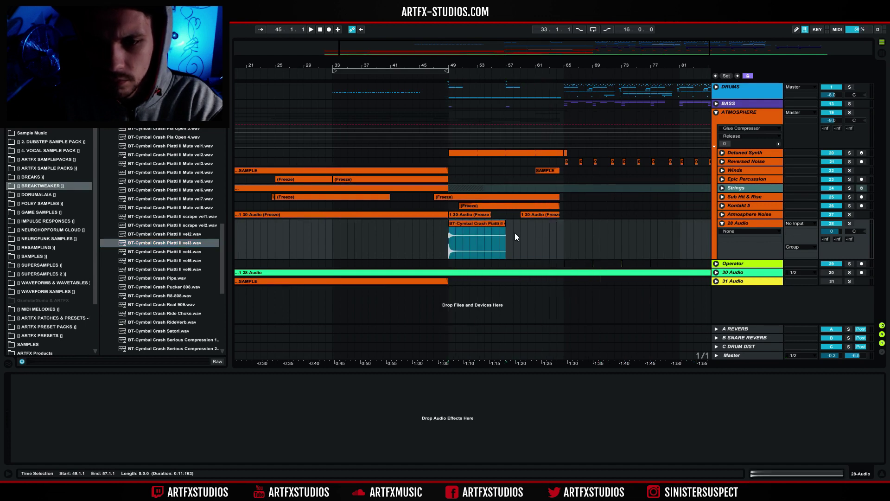
double_click(469, 226)
click(154, 385)
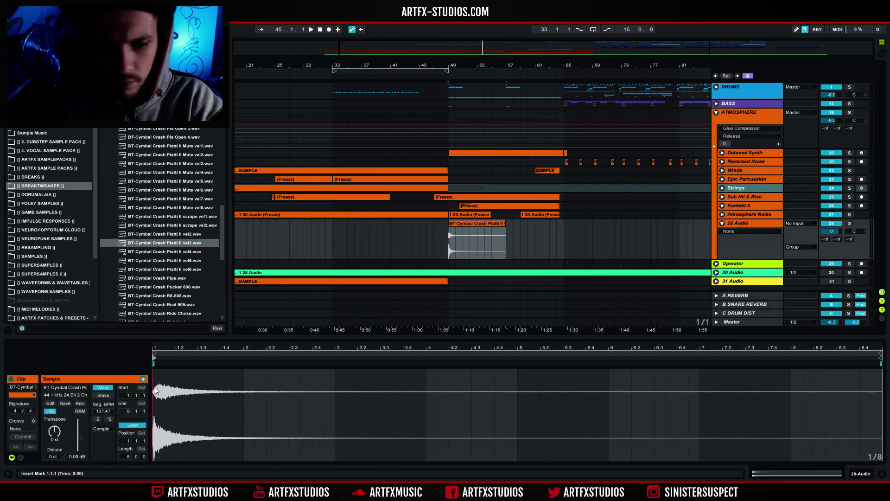
click(103, 387)
click(456, 224)
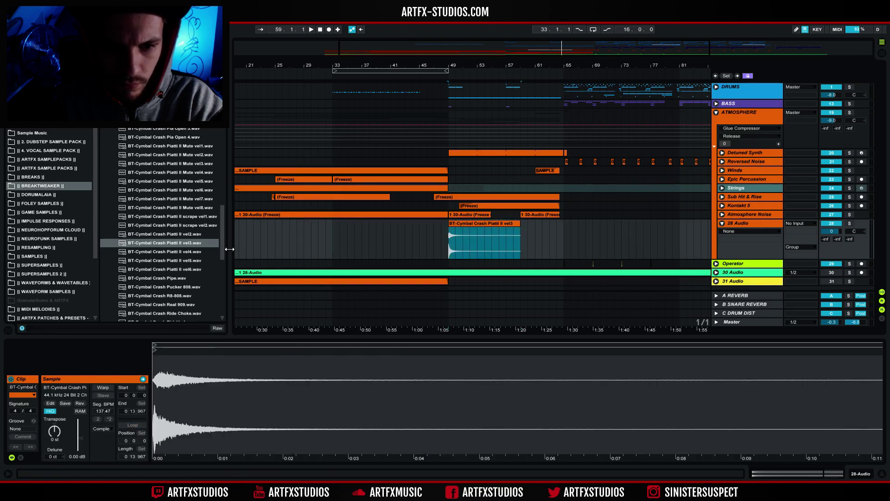
Try BT-Cymbal Crash Piatti II Mute vel6 at bar 37 on the same track, then delete that clip.
click(198, 190)
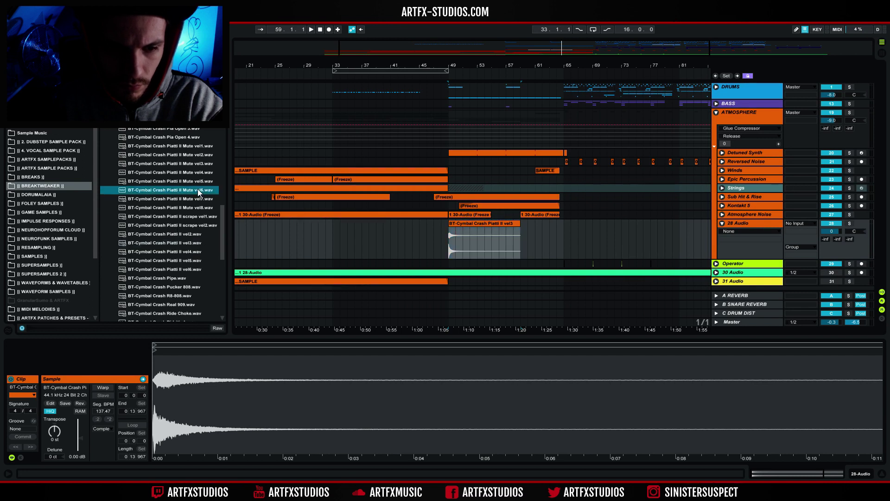
drag(191, 191, 366, 233)
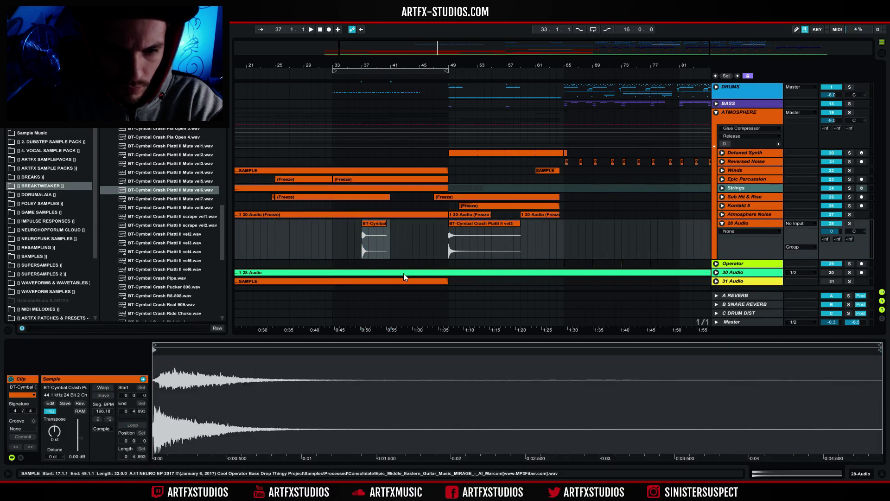
click(372, 224)
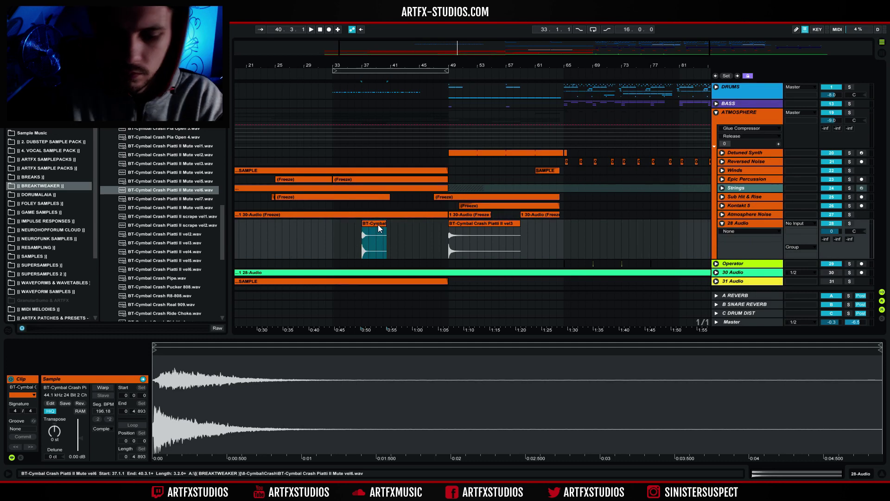
key(Delete)
Solo the crash track and play the crash from bar 49.
click(483, 223)
click(849, 223)
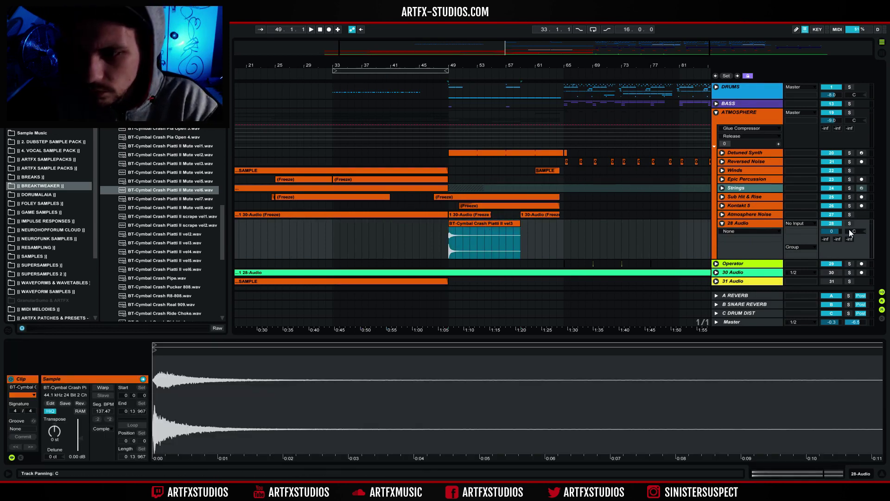
key(space)
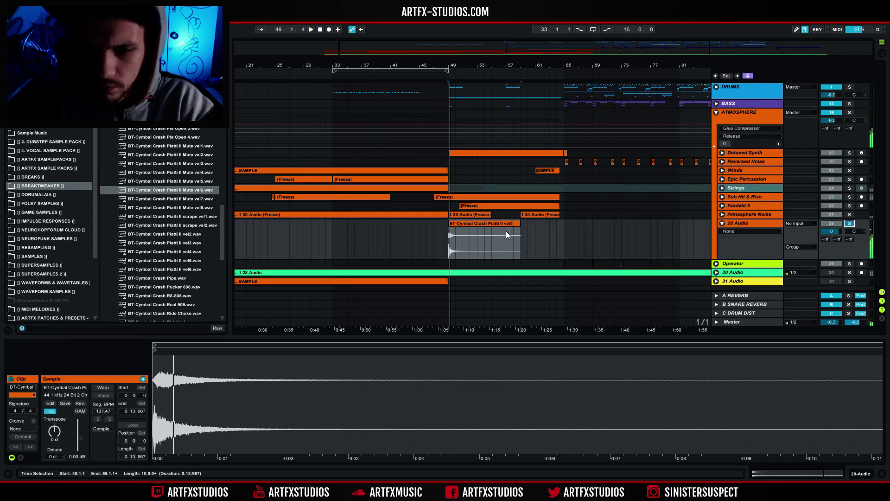
Show the crash track's fades, trim the crash clip to end at bar 57 and reverse it.
click(727, 231)
click(731, 245)
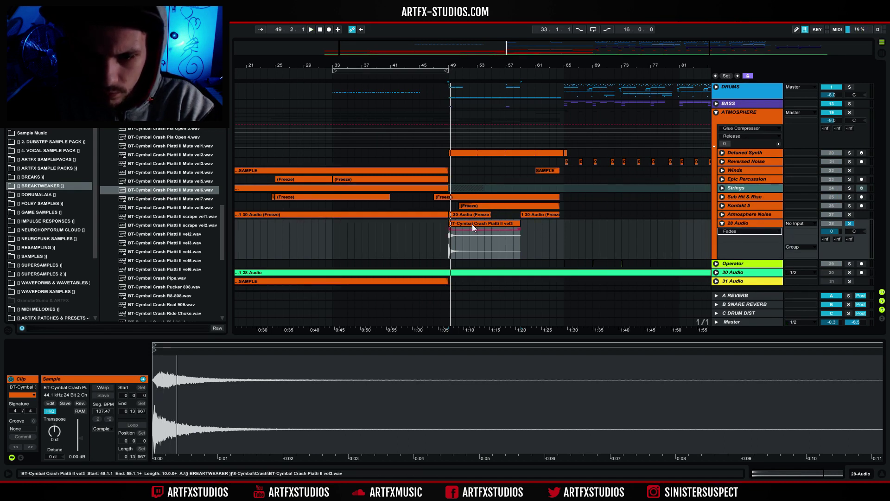
drag(519, 230, 506, 232)
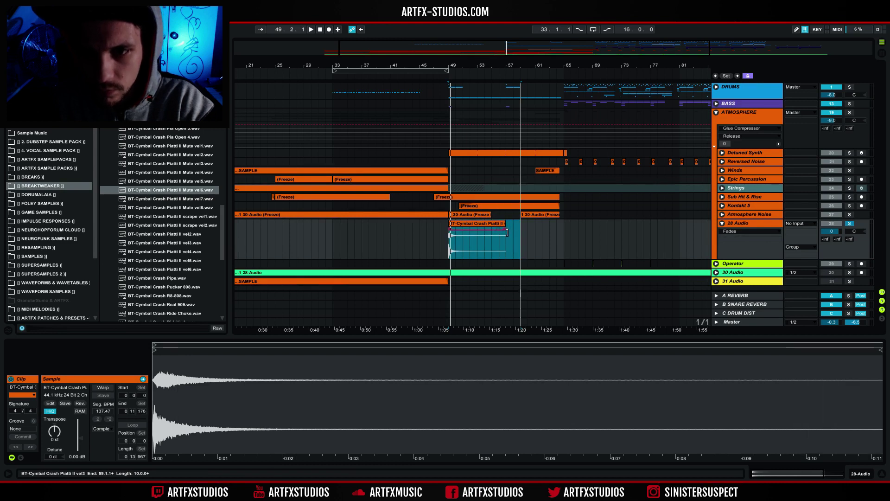
click(499, 222)
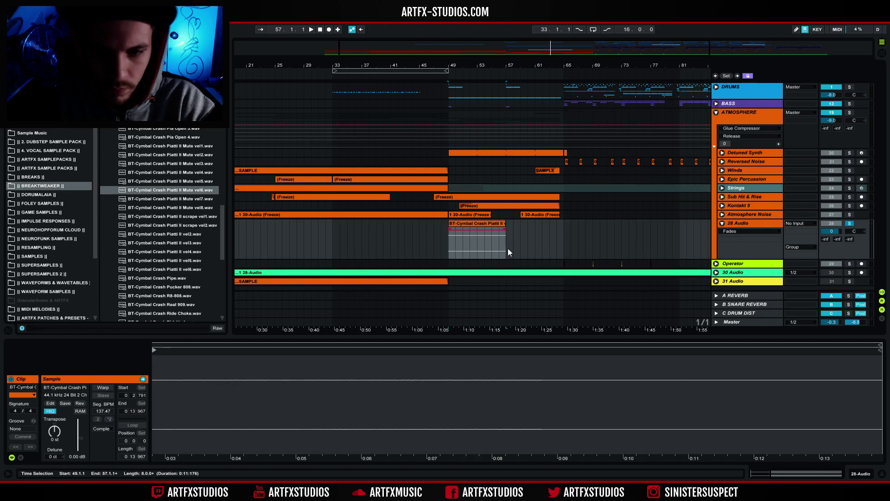
Move the reversed crash to start at bar 41, leading into bar 49, and play its final swell.
drag(480, 224, 419, 229)
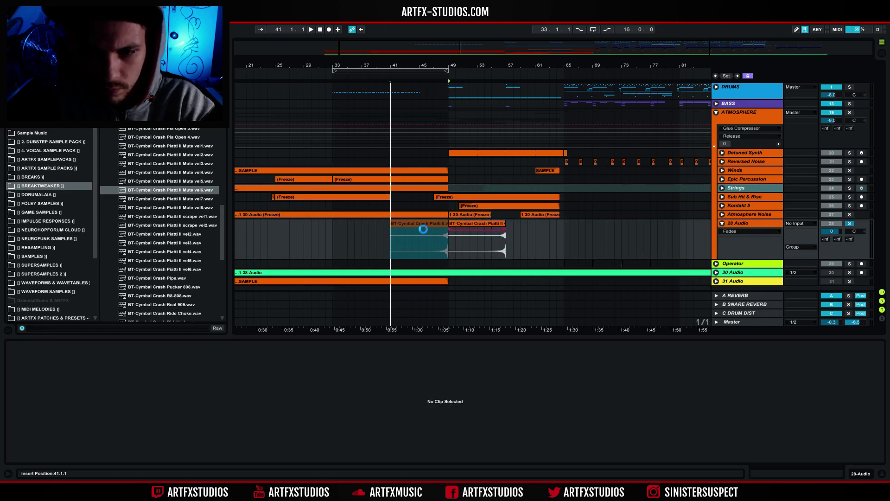
click(438, 241)
key(space)
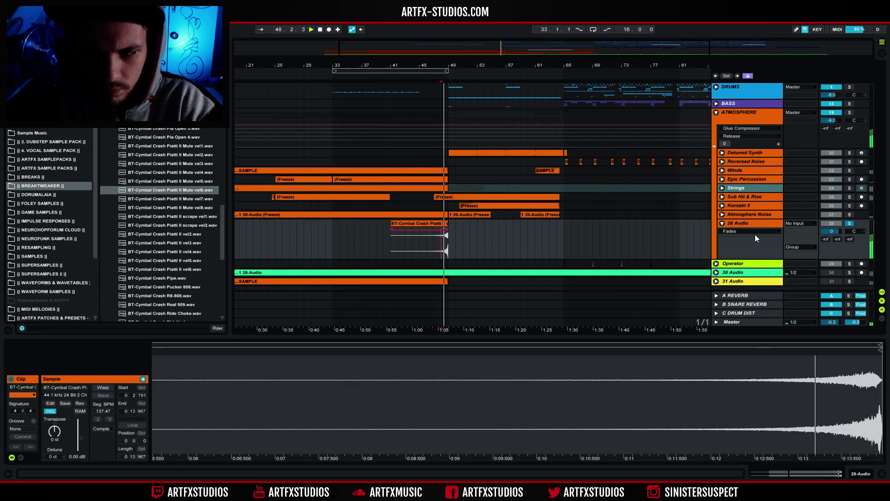
Unsolo the crash track and play the reversed crash within the full mix from bar 41, then select its clip.
click(849, 223)
key(space)
click(389, 241)
key(space)
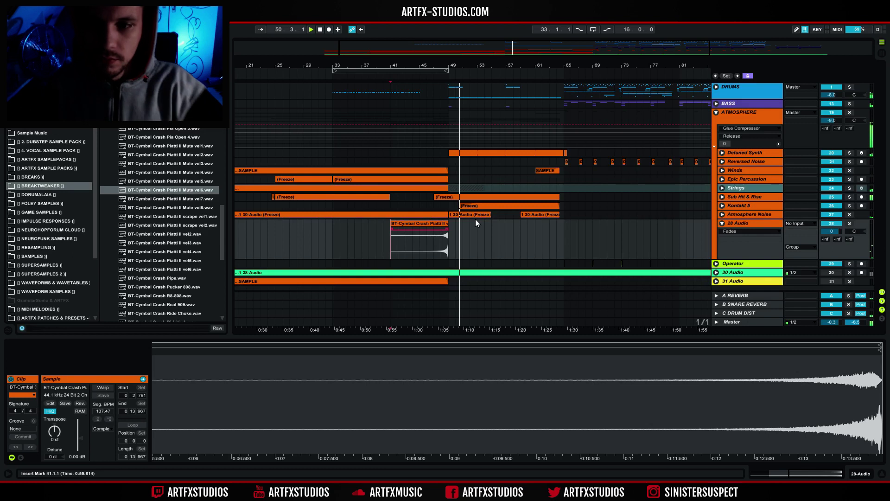
click(402, 247)
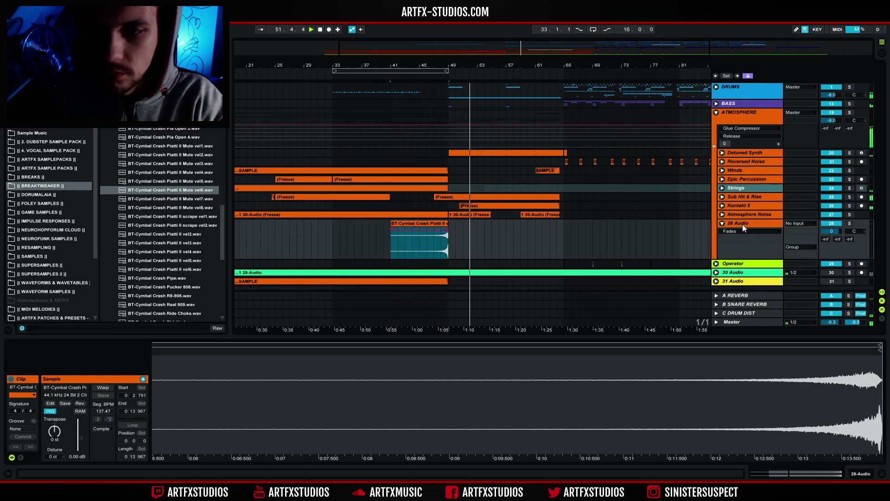
Collapse the reversed crash track and the ATMOSPHERE group, and add an audio track below Operator with the insert mark at bar 64.
click(722, 224)
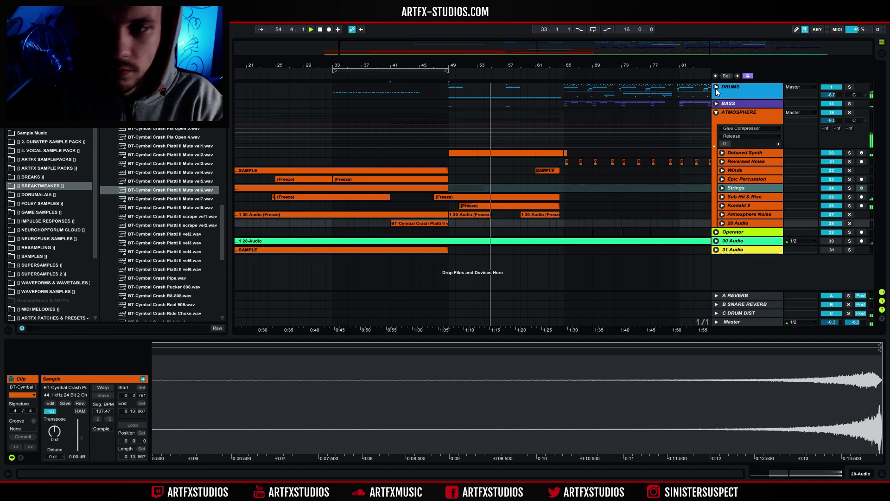
click(716, 112)
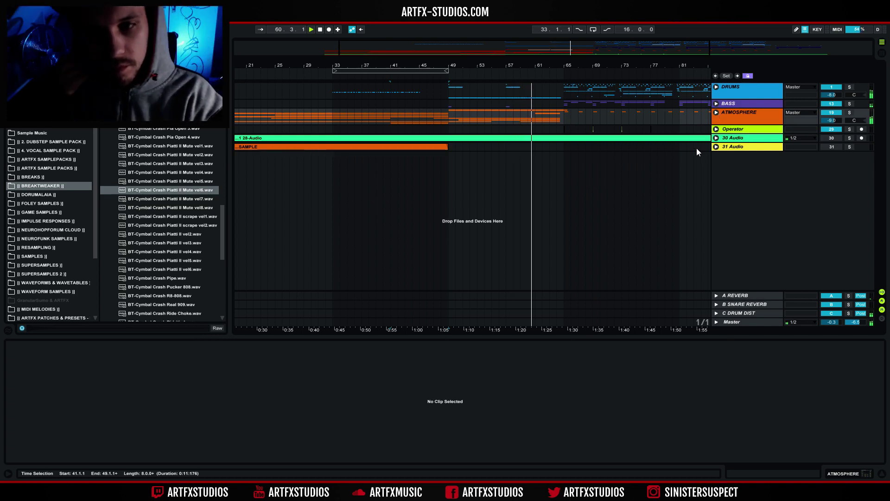
click(741, 114)
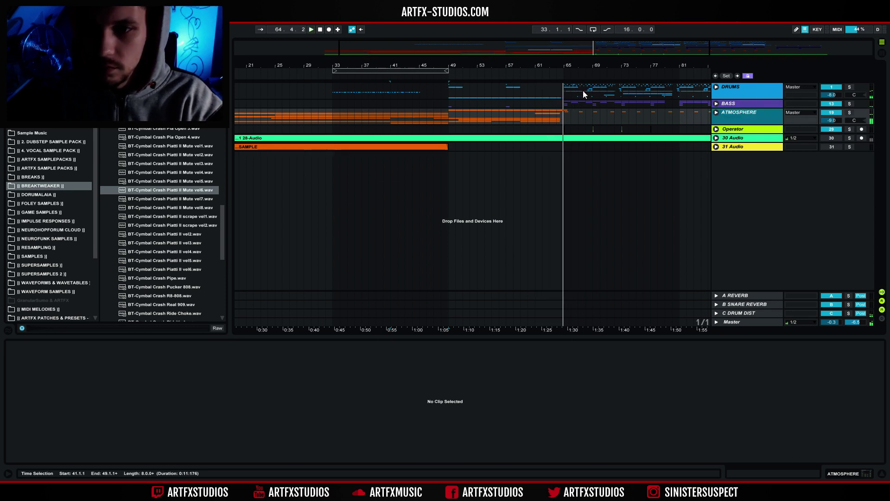
right_click(744, 191)
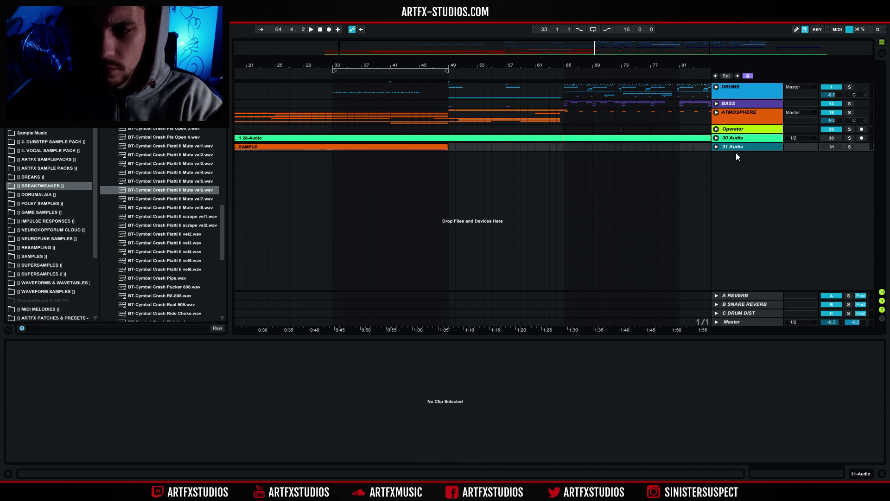
key(ctrl+t)
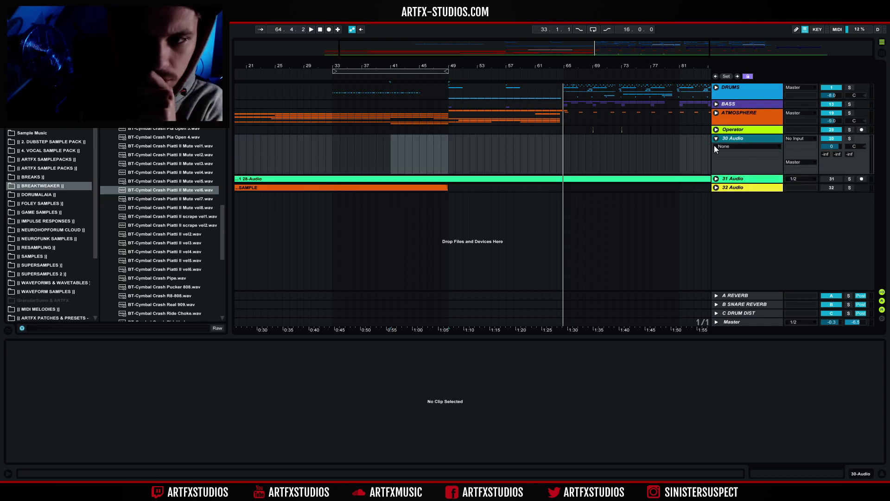
click(556, 141)
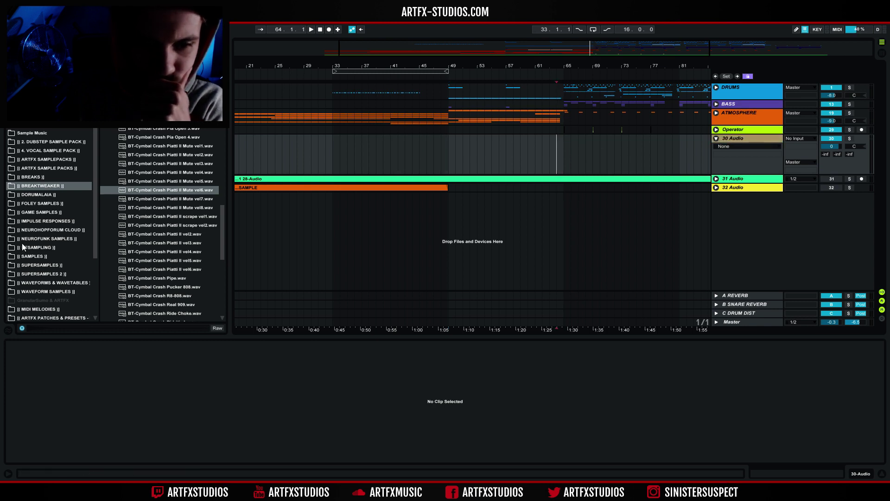
Browse ARTFX TOOLBOX to the 174BPM - Drum & Bass, Neurofunk, Hardcore folder under VOCALS BY ARTFX and find the vocals starting with "Tech".
drag(98, 180, 99, 130)
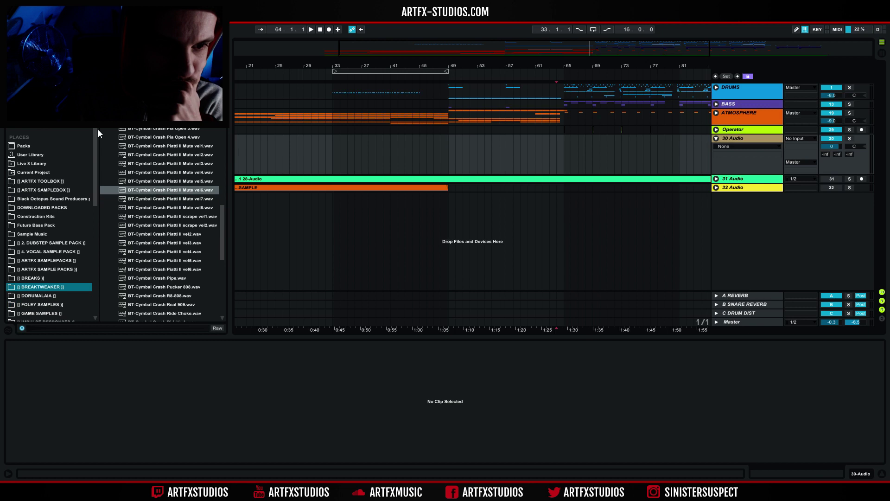
click(39, 182)
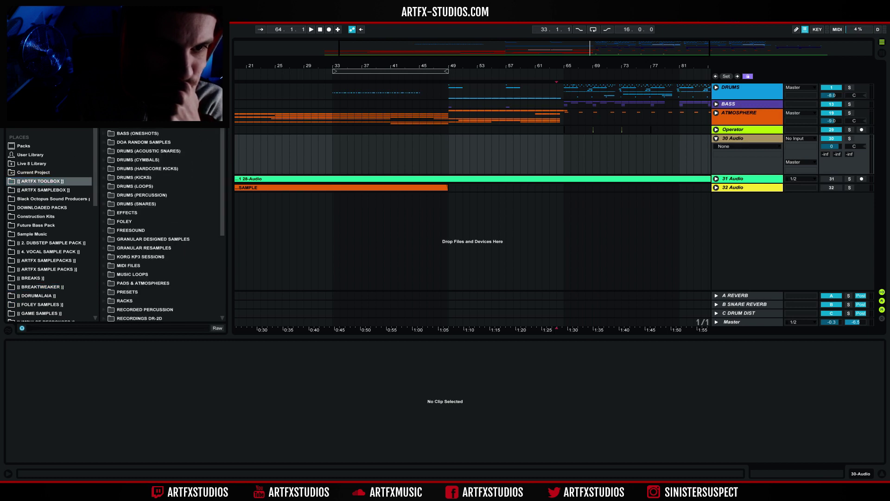
drag(220, 142, 208, 225)
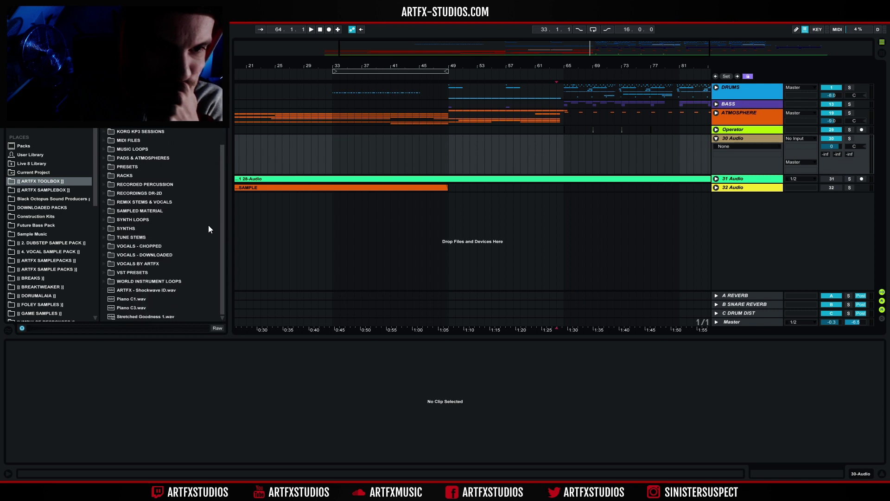
click(105, 263)
drag(224, 178, 235, 250)
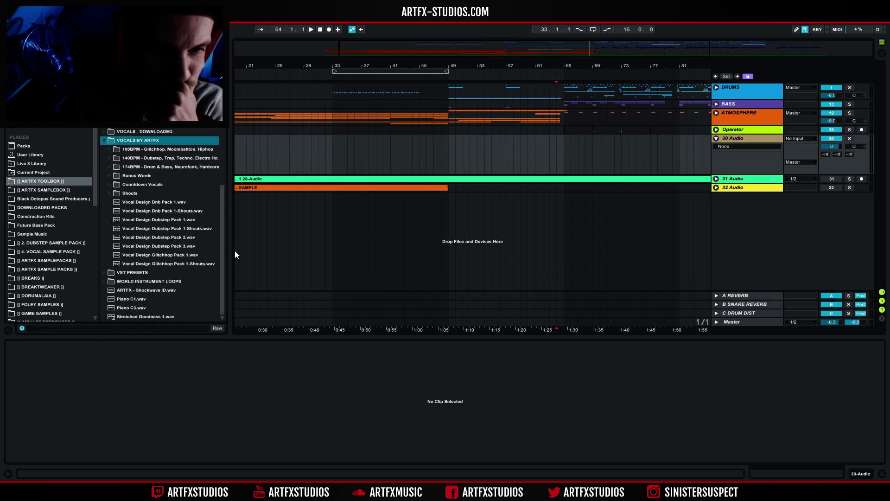
click(109, 166)
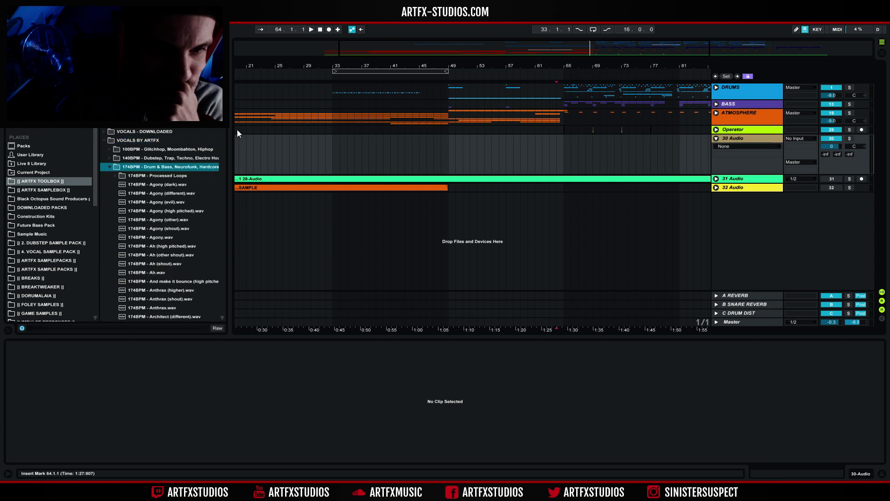
drag(223, 131, 221, 272)
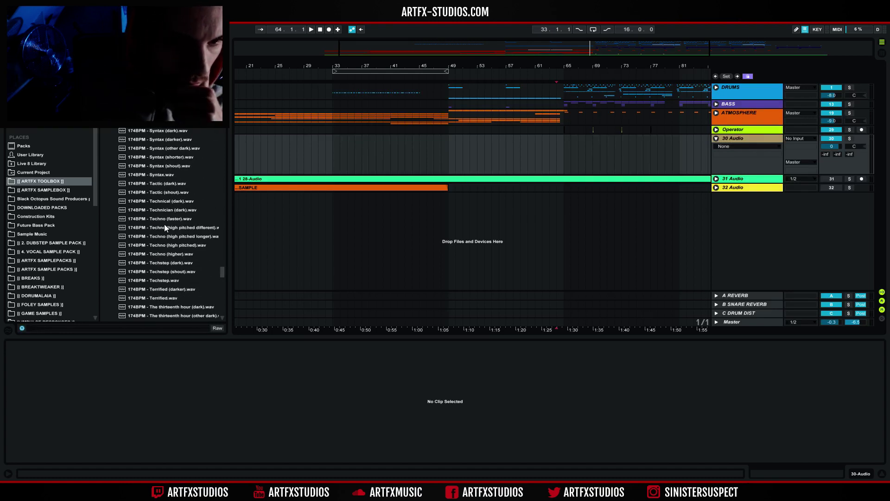
Place the vocal sample 174BPM - Technician (dark).wav on the new audio track at bar 64.
click(160, 210)
mouse_move(159, 210)
mouse_down()
mouse_move(329, 190)
mouse_move(550, 131)
mouse_move(555, 146)
mouse_up()
key(plus)
key(plus)
key(plus)
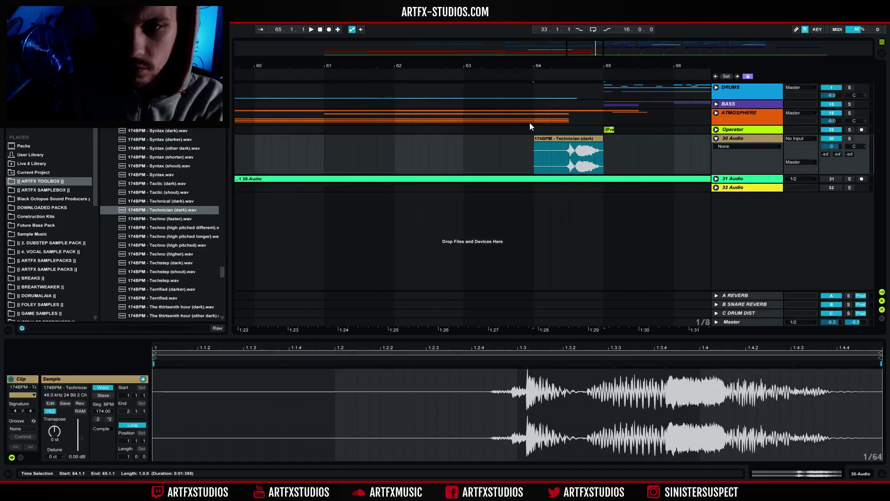
Play the vocal into the drop and lower its track volume to -11 dB.
key(space)
drag(831, 146, 832, 155)
key(space)
key(space)
Replace the vocal clip at bar 64 with 174BPM - Technical (dark).wav and play it in the mix from bar 62.
click(166, 203)
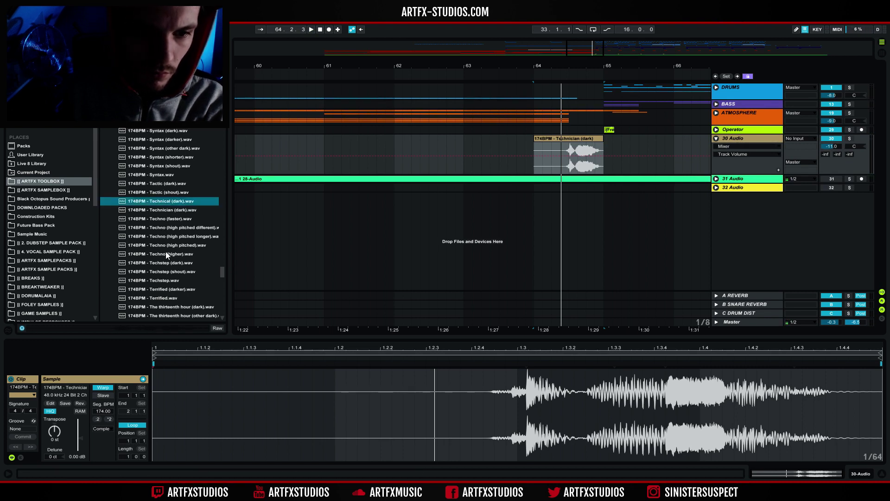
drag(161, 204, 529, 148)
click(508, 148)
key(space)
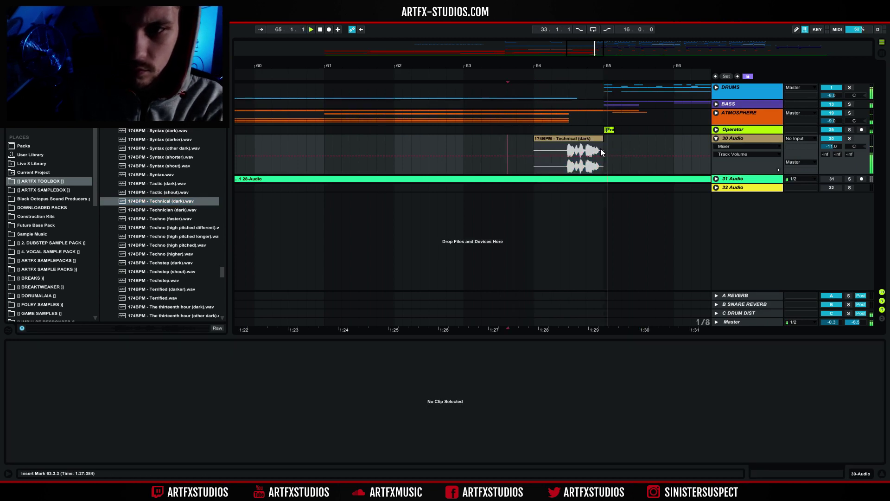
key(space)
click(552, 141)
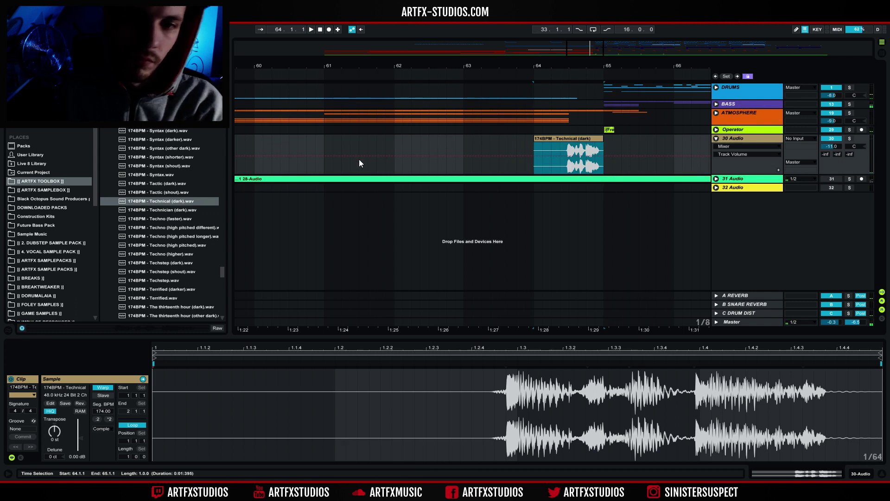
click(399, 145)
key(space)
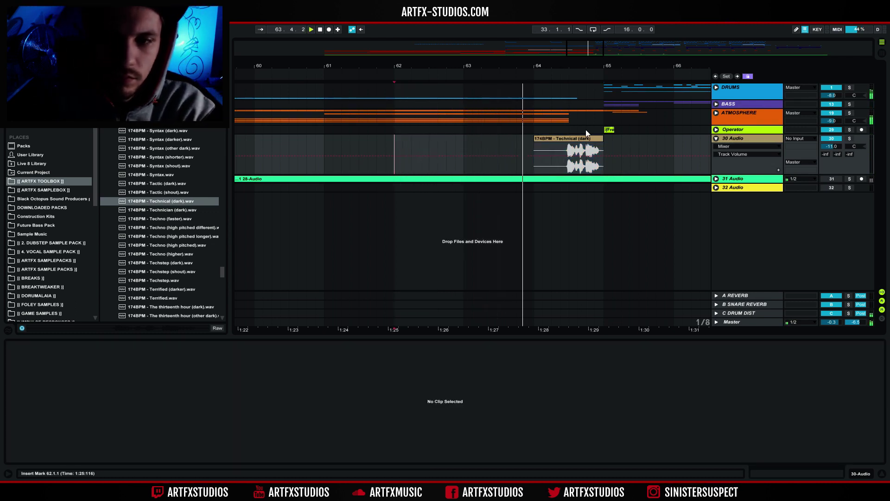
Try the vocal clip one beat later against the drop, and move it back to start at bar 64.
mouse_move(571, 138)
mouse_down()
mouse_move(589, 144)
mouse_move(580, 144)
mouse_up()
click(569, 147)
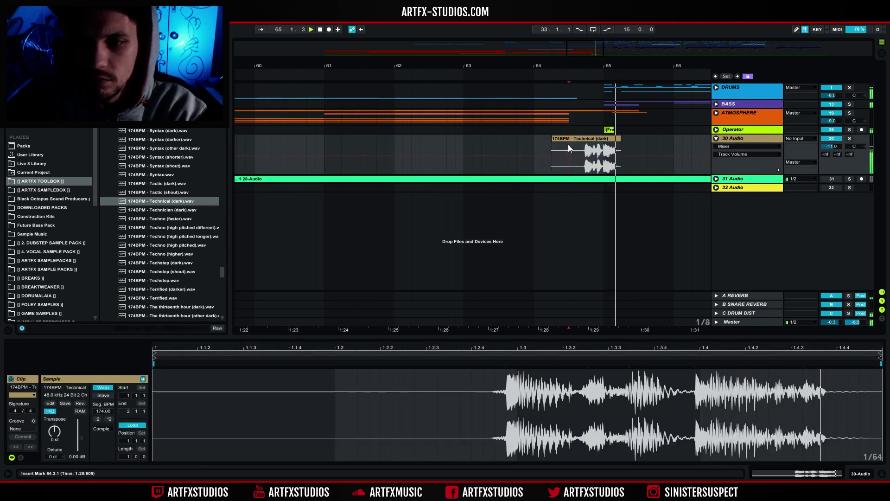
key(space)
drag(608, 139, 591, 142)
click(456, 139)
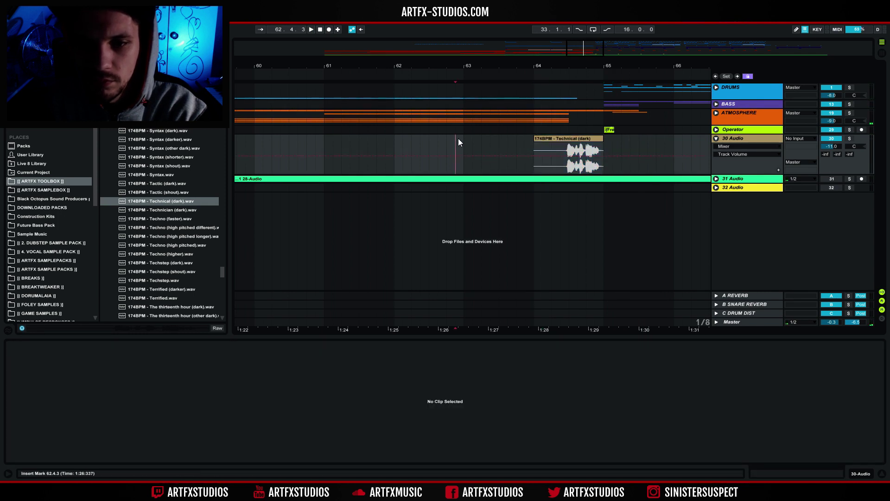
Expand the ATMOSPHERE group and trim the Atmosphere Noise clip to end at bar 64.
click(717, 113)
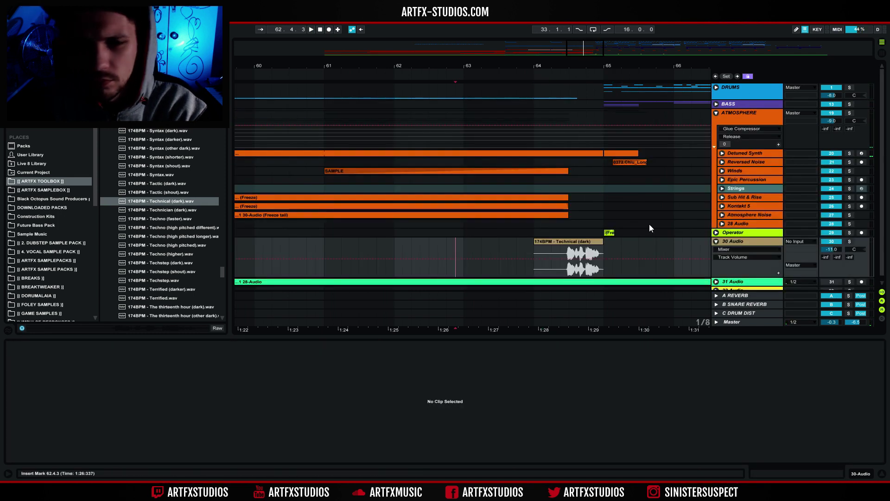
click(722, 215)
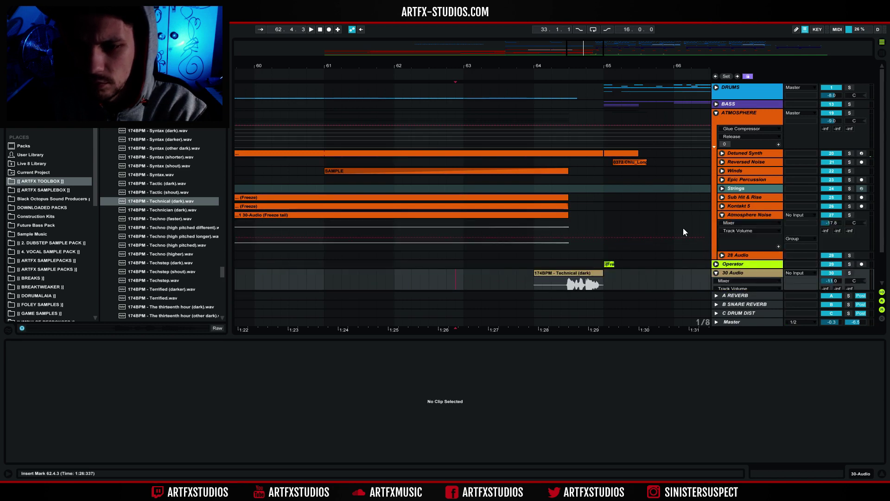
click(548, 216)
drag(548, 219, 542, 224)
Trim the Kontakt 5 and Sub Hit & Rise clips to end at bar 64.
click(722, 205)
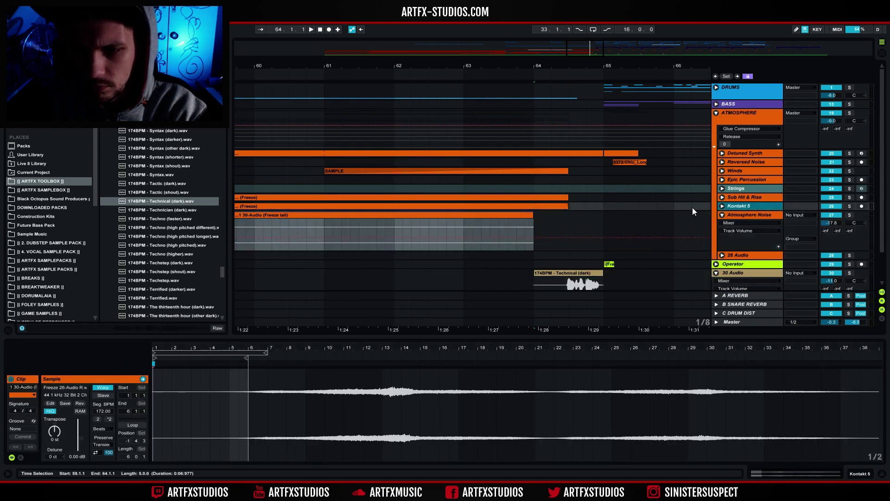
click(722, 206)
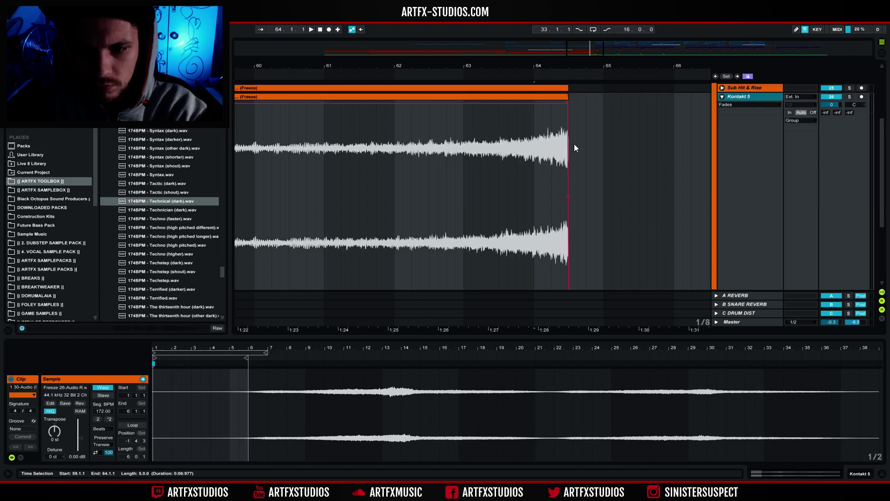
click(564, 95)
drag(530, 104, 530, 102)
scroll(607, 154, up, 5)
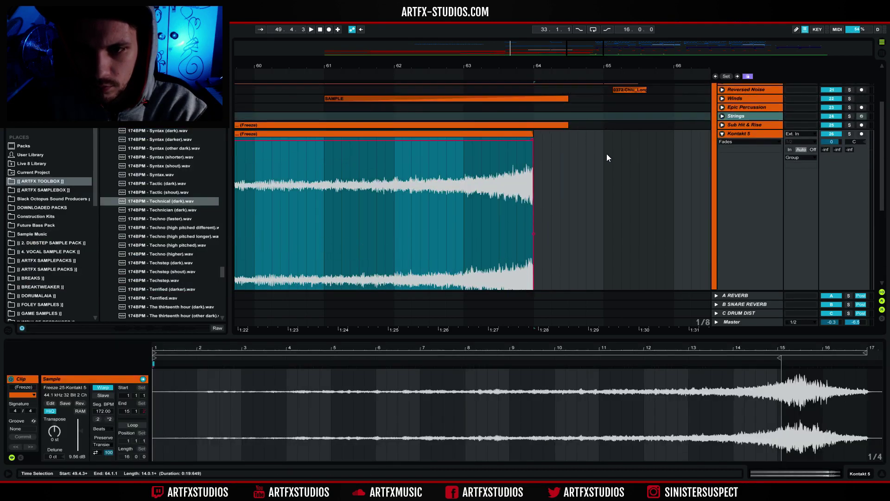
click(722, 134)
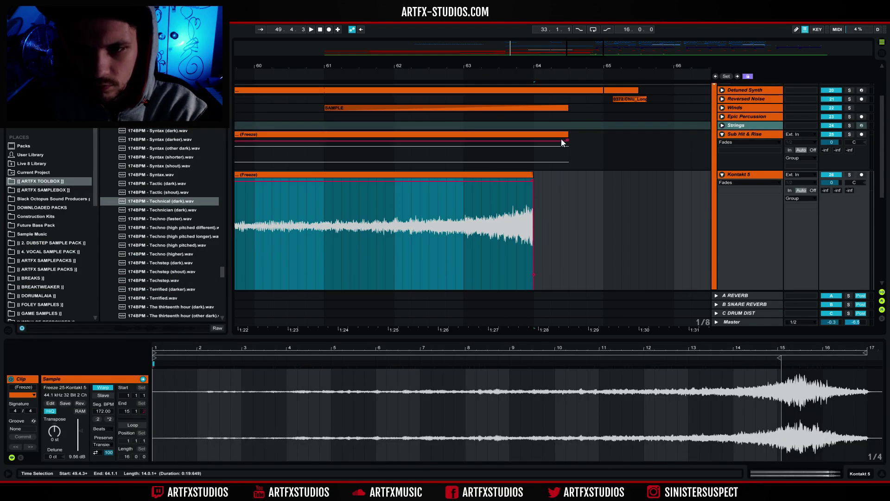
drag(562, 141, 527, 141)
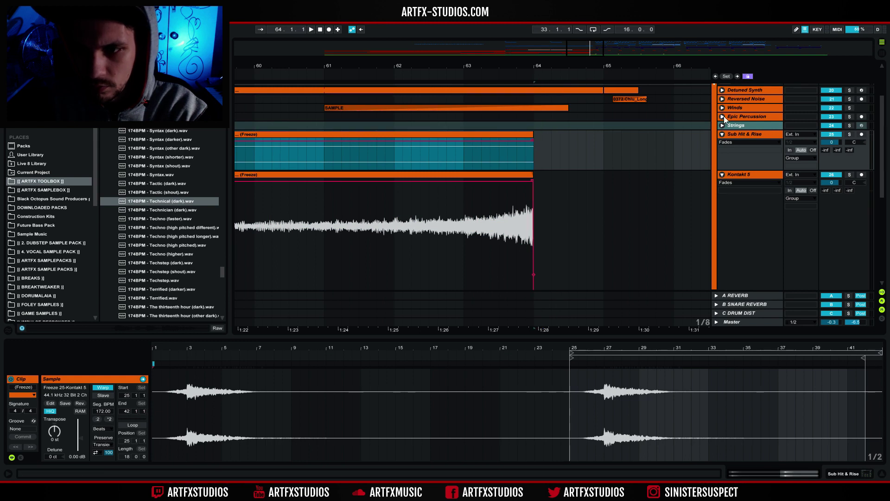
Move the Winds sample clip half a bar earlier to end at bar 64, and play the transition from bar 62.
click(721, 117)
click(721, 108)
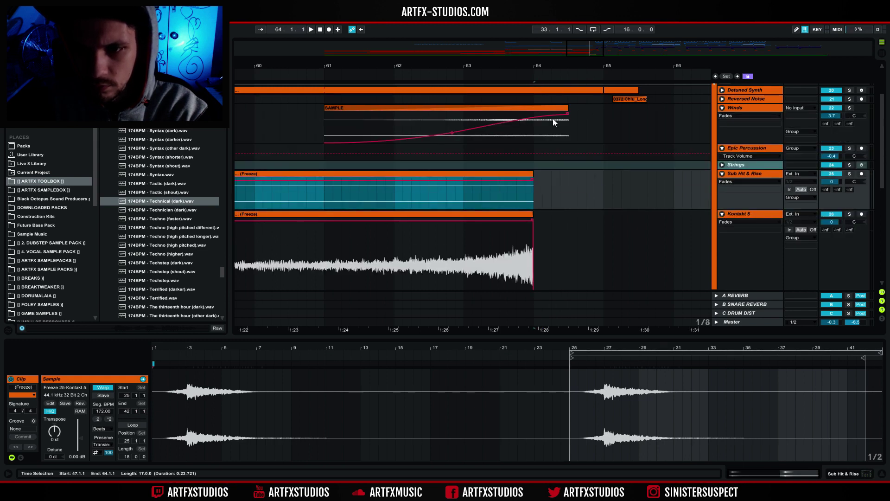
click(566, 107)
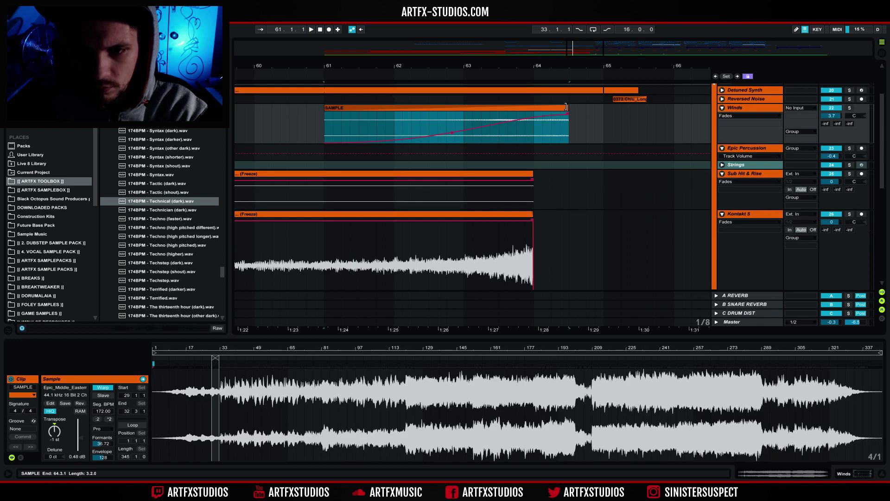
drag(563, 107, 474, 125)
click(392, 123)
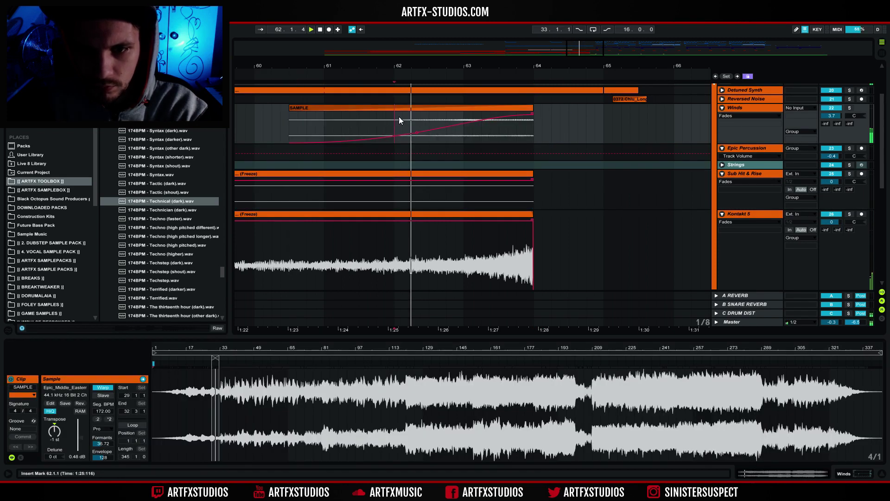
Trim the frozen clip on the 12 Audio track in the DRUMS group to end at bar 64, and play from bar 61.
scroll(613, 194, up, 3)
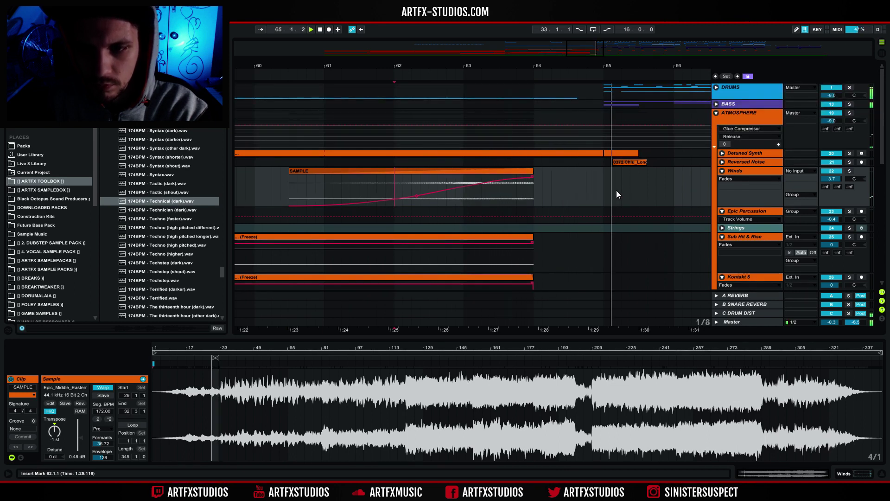
click(716, 88)
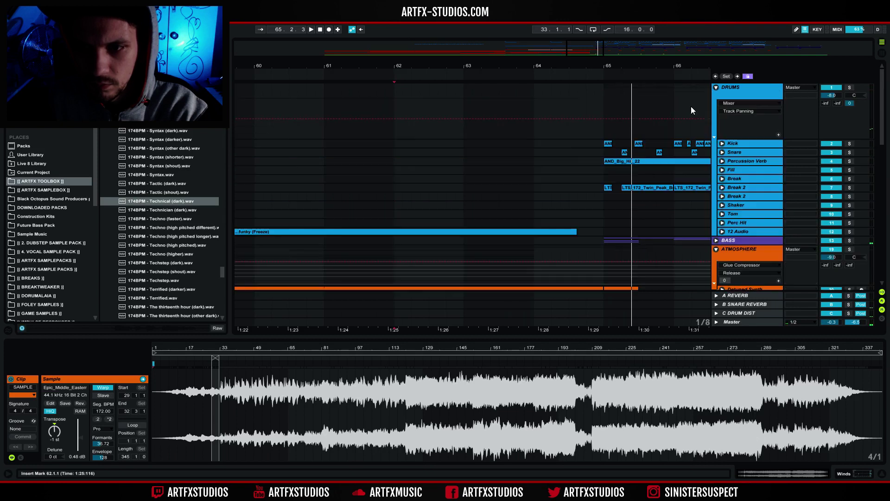
click(722, 232)
drag(573, 232, 533, 232)
click(318, 258)
key(space)
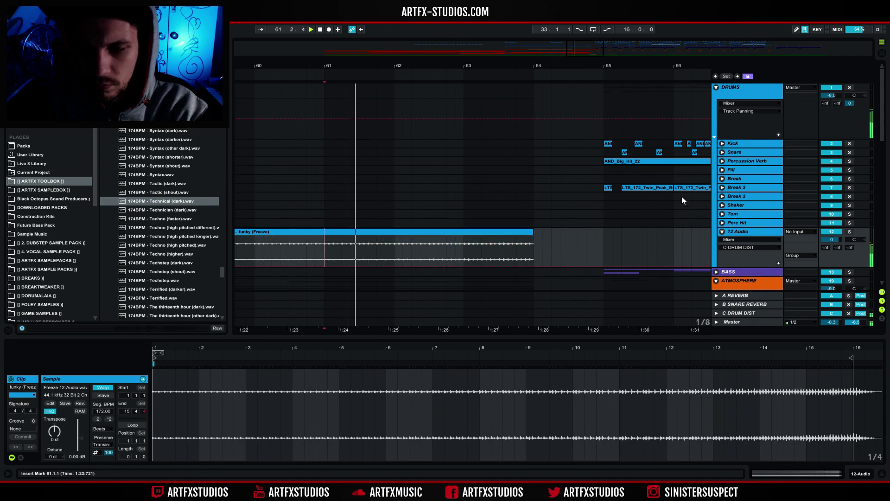
Collapse the DRUMS and ATMOSPHERE groups while playing the vocal through the drop at bar 65.
scroll(682, 196, down, 5)
scroll(666, 186, up, 5)
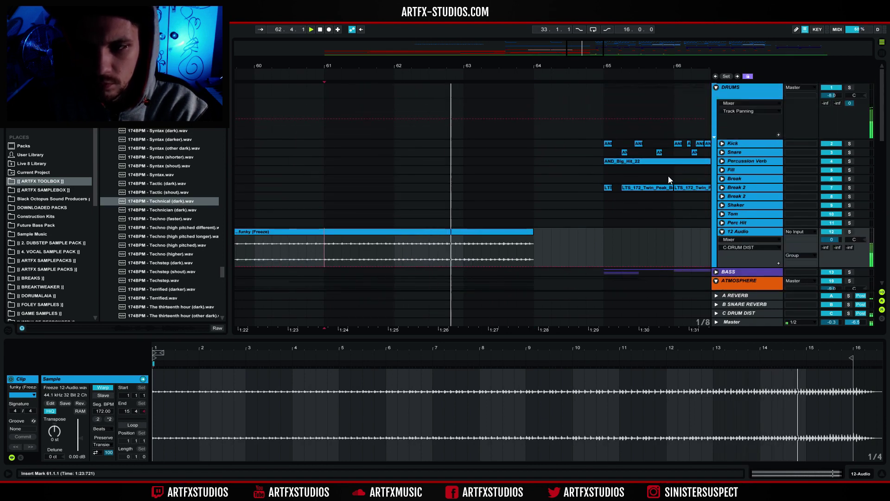
click(715, 88)
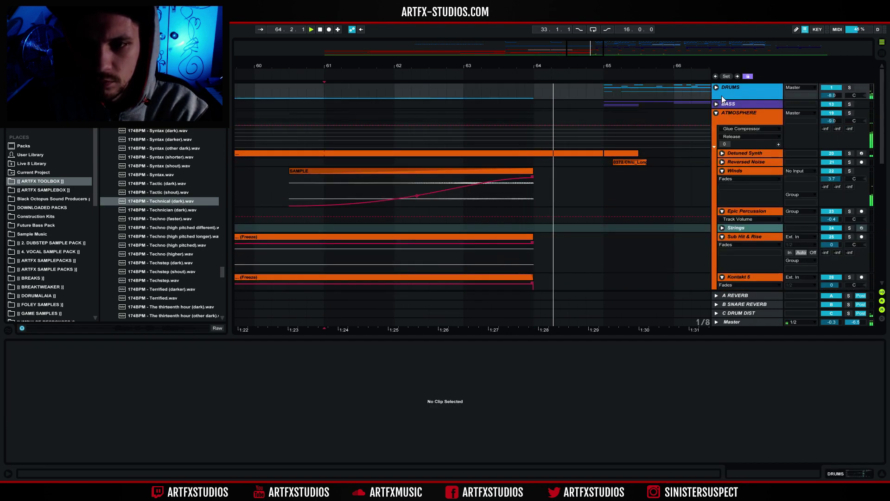
click(717, 113)
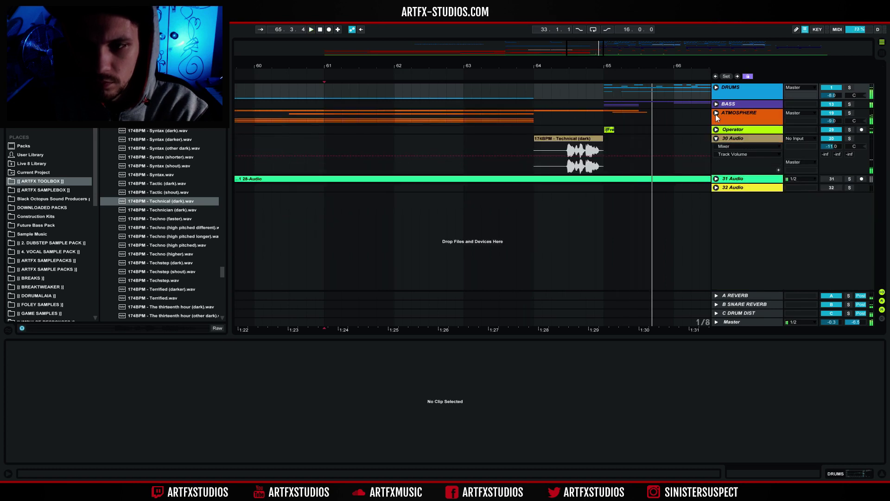
Add a Vocoder effect to the 30 Audio track holding the 174BPM - Technical (dark) vocal clip.
click(558, 138)
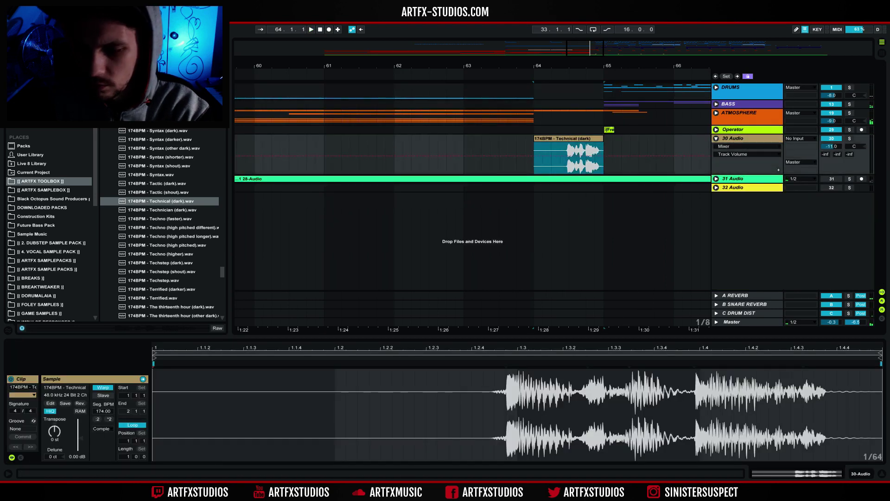
click(828, 473)
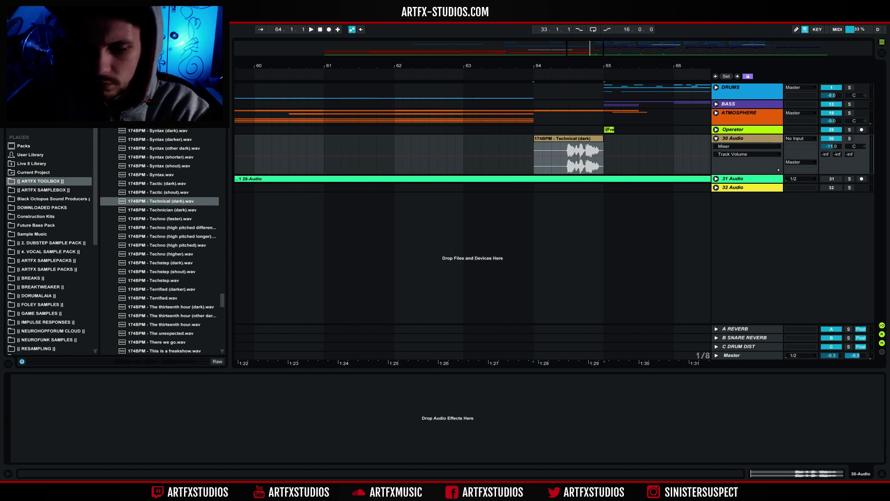
key(shift+Tab)
click(33, 81)
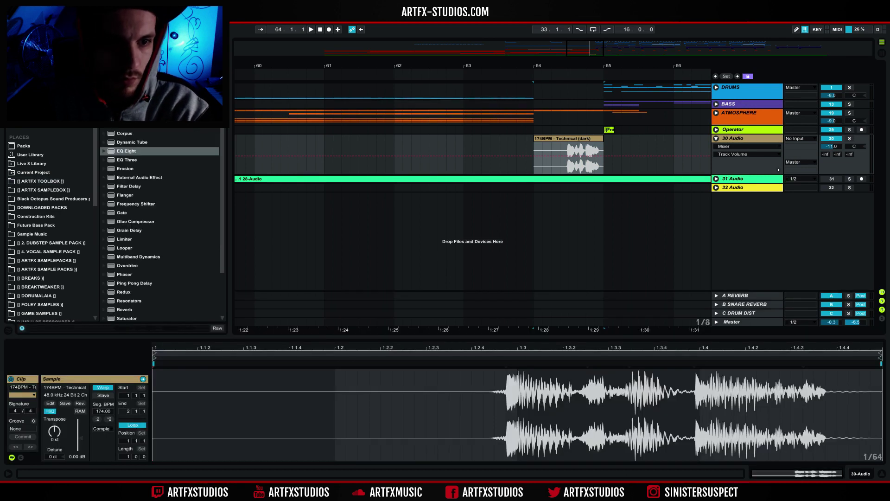
scroll(154, 313, down, 3)
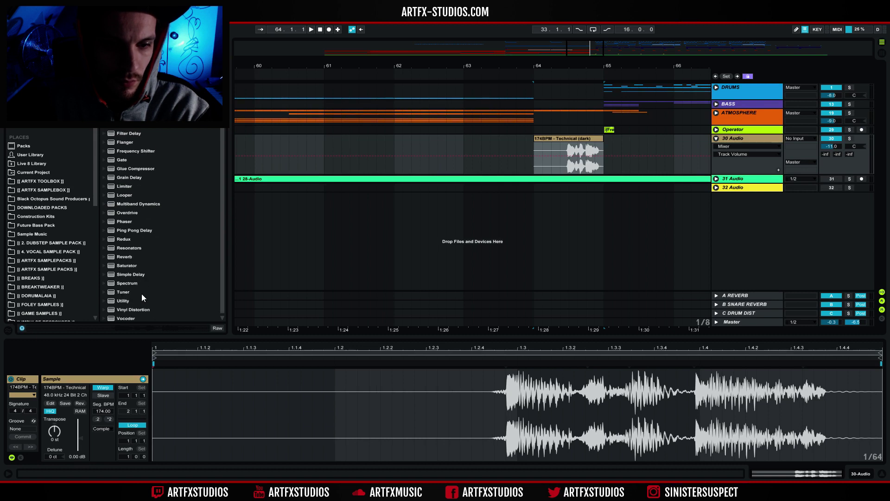
click(126, 315)
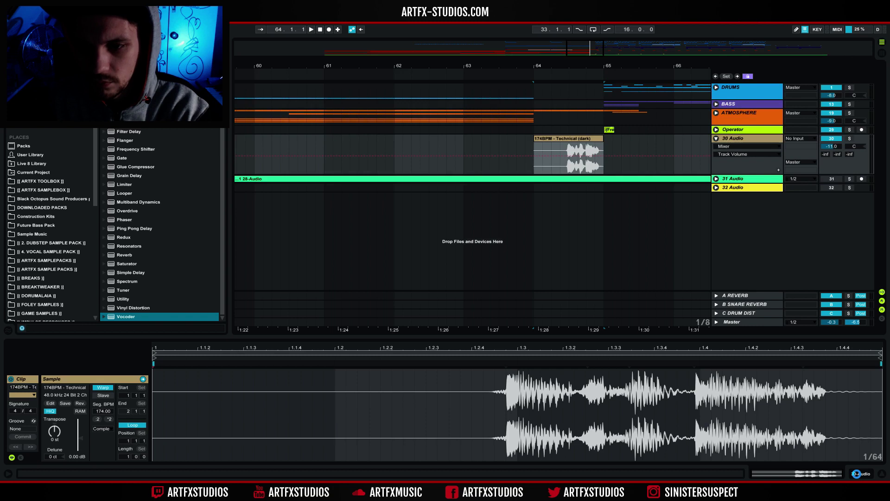
key(Return)
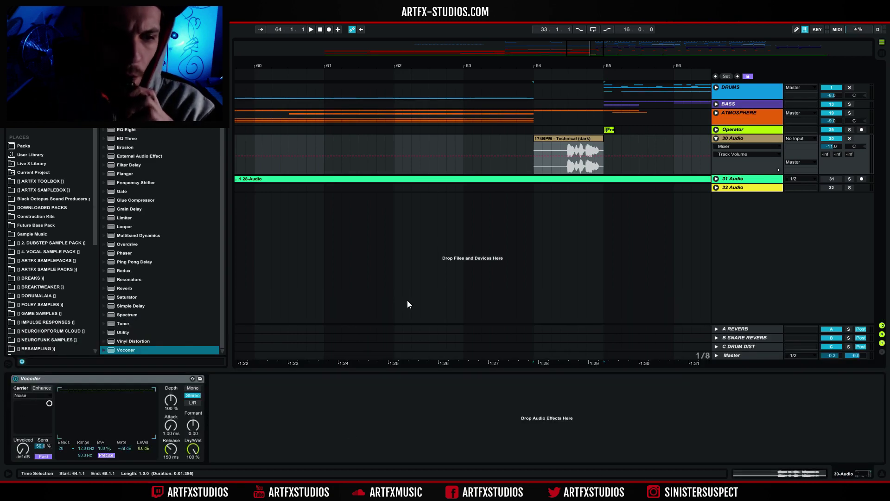
Solo the 30 Audio track and play the vocal clip from bar 64 to audition the Vocoder.
click(850, 139)
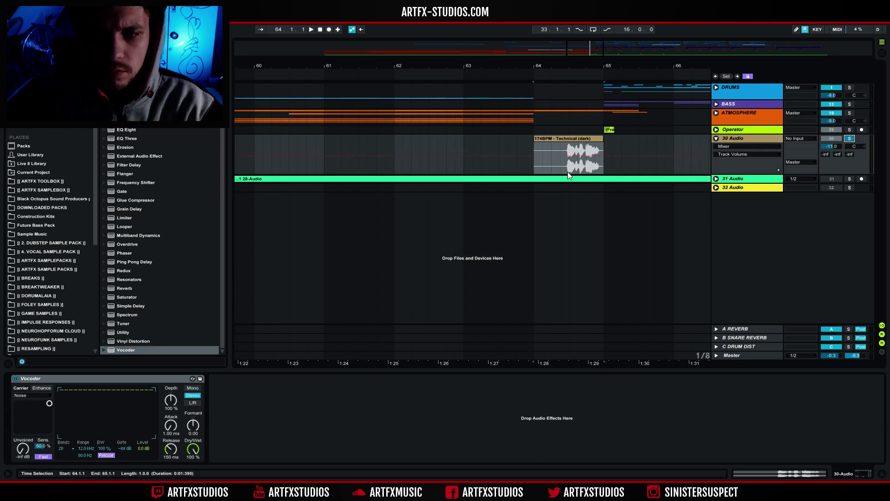
click(567, 171)
key(space)
key(space)
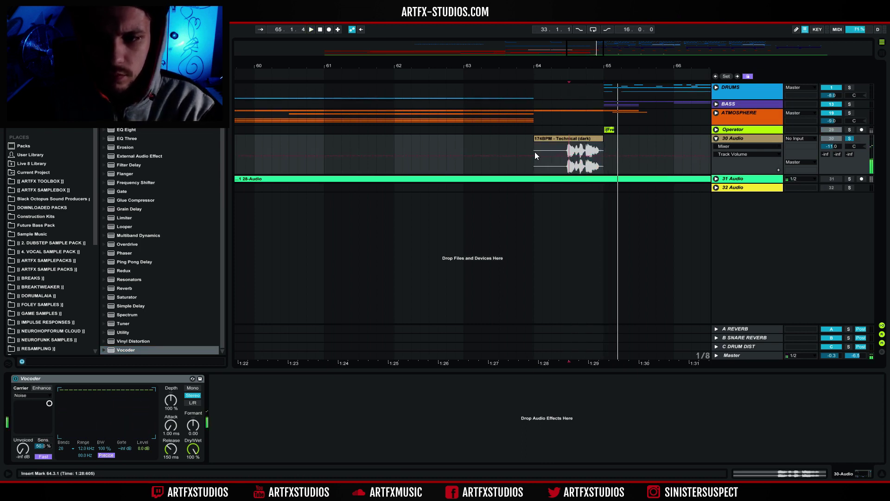
click(562, 138)
key(space)
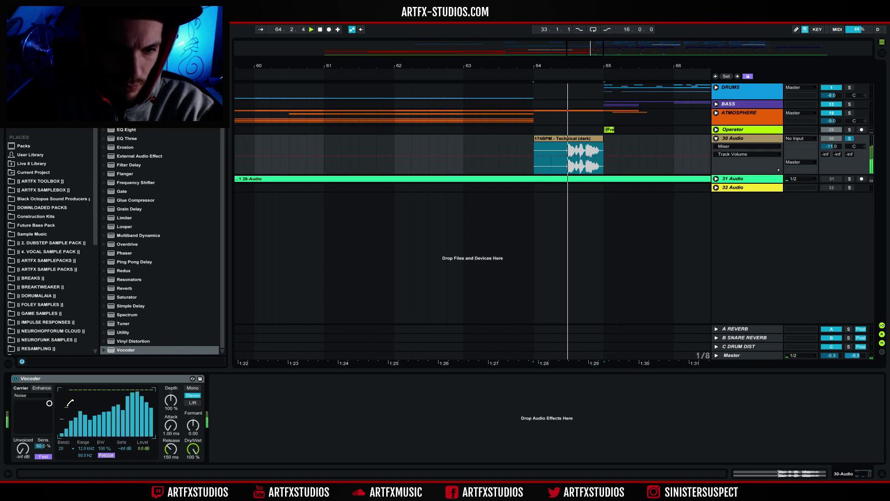
Enable Enhance on the Vocoder and set its envelope Depth to 125 % while replaying the vocal.
click(42, 387)
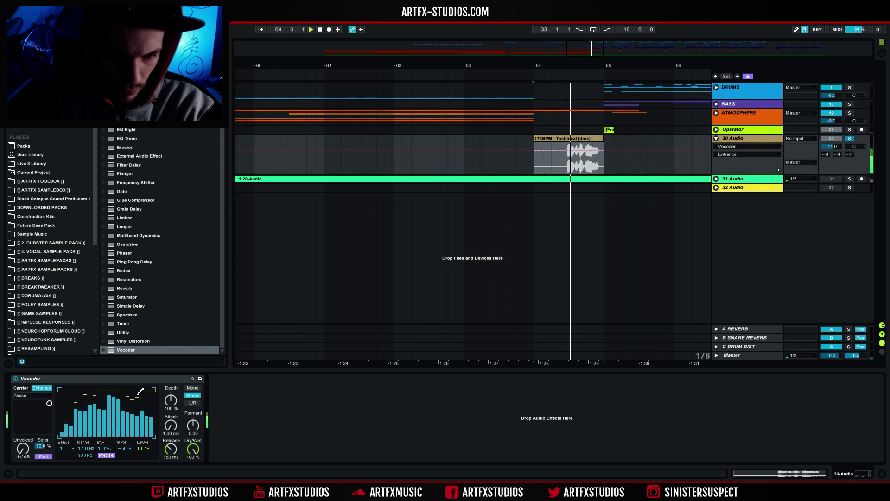
mouse_move(171, 400)
mouse_down()
mouse_move(171, 418)
mouse_move(171, 393)
mouse_up()
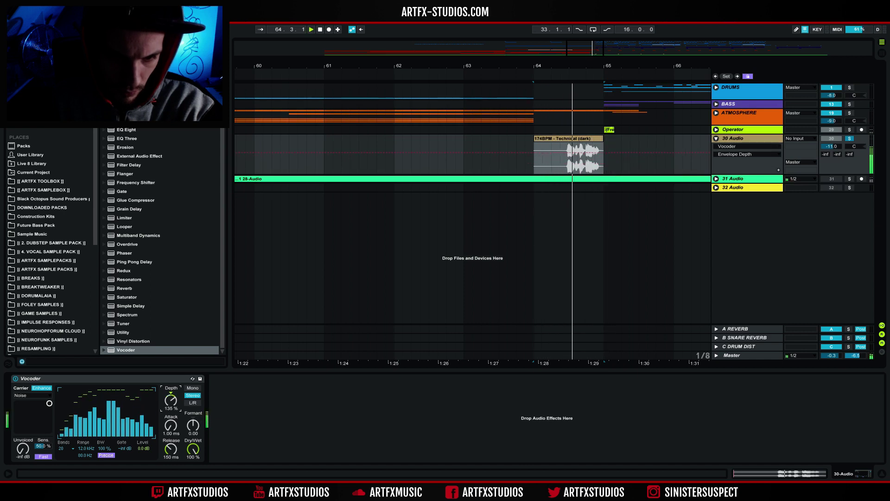
key(space)
key(space)
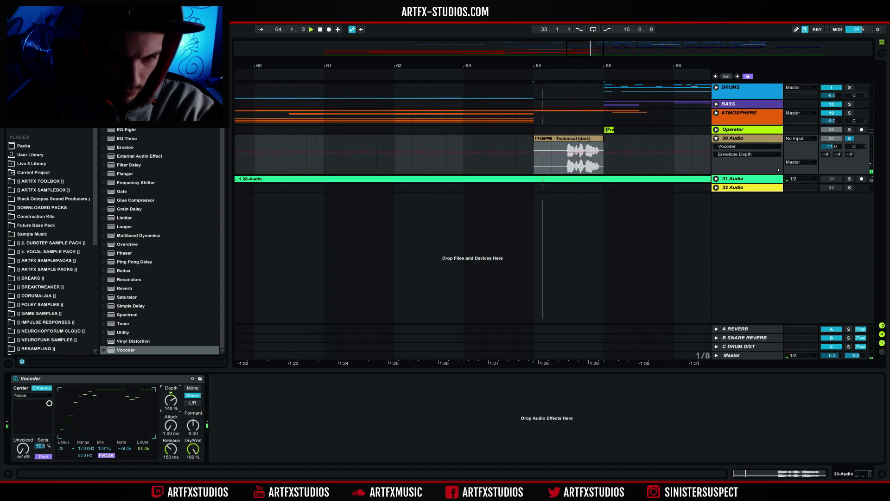
drag(166, 402, 166, 407)
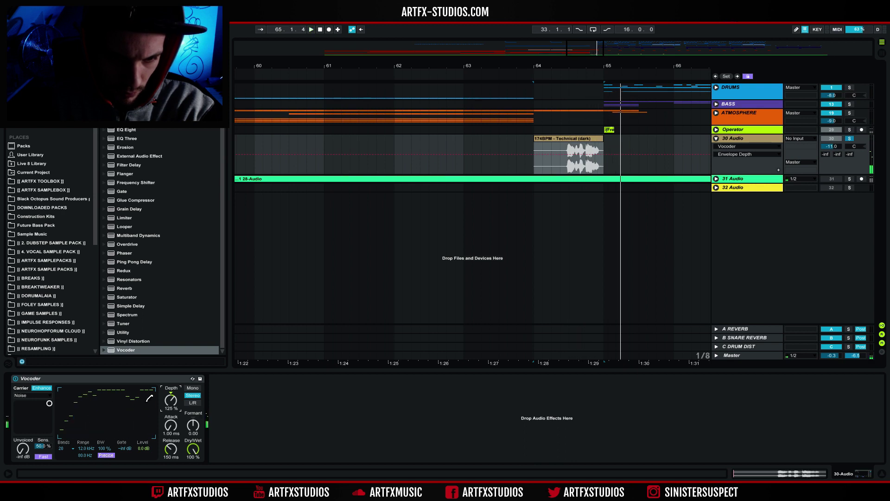
key(space)
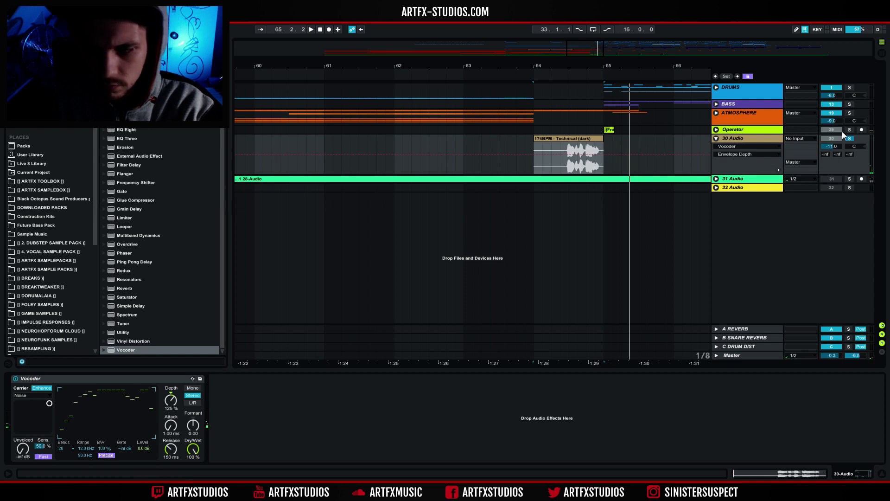
Collapse the 30 Audio track and play all tracks from bar 60 through the drop at bar 65.
click(298, 140)
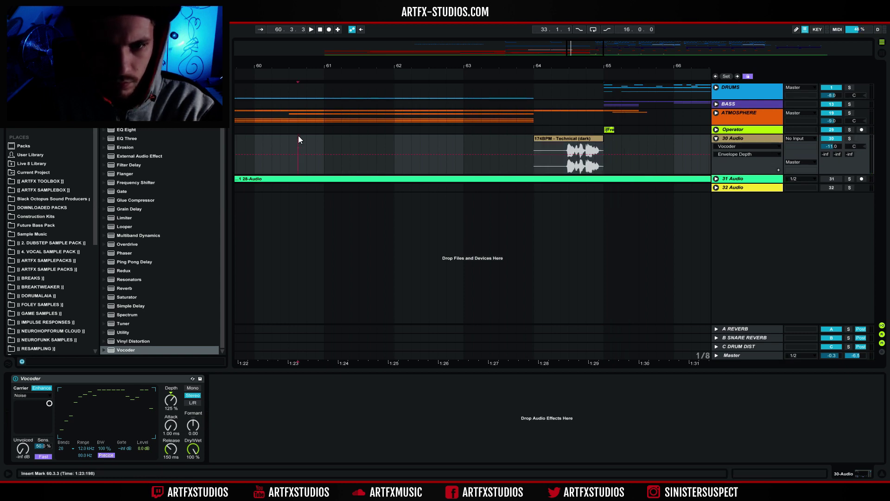
click(716, 138)
drag(437, 71, 443, 29)
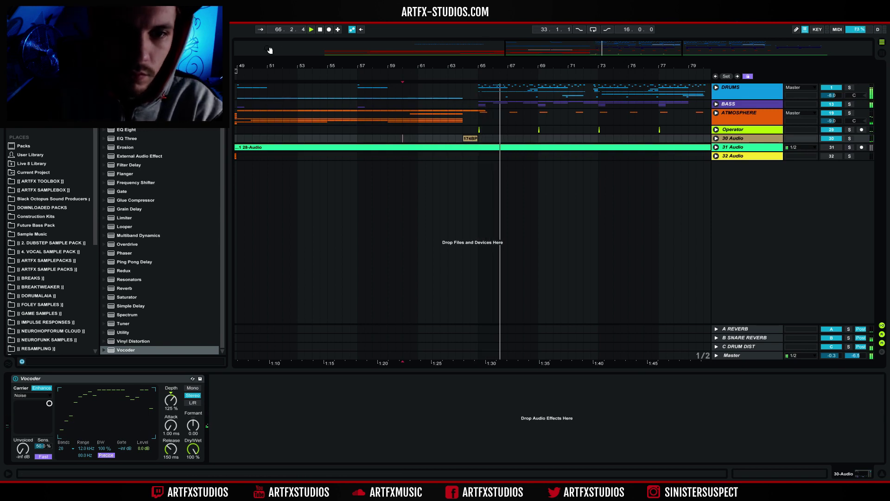
Review the whole arrangement by playing it from bar 17 and from bar 33.
double_click(280, 68)
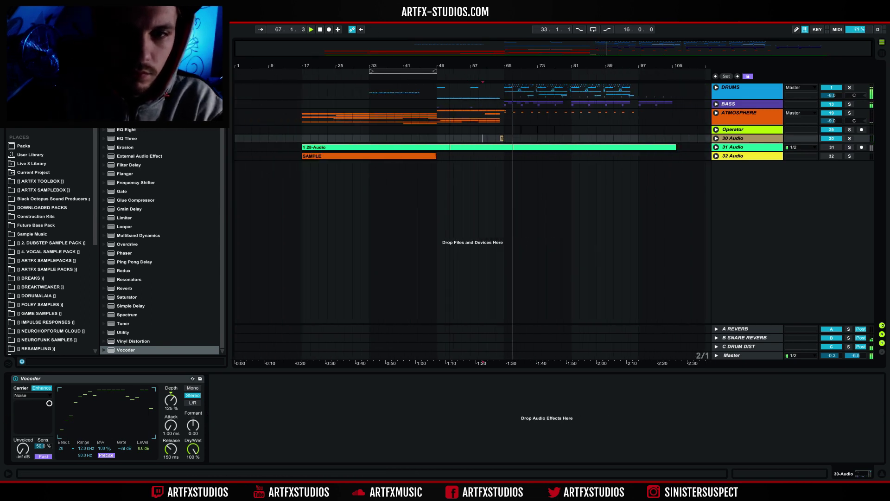
click(310, 92)
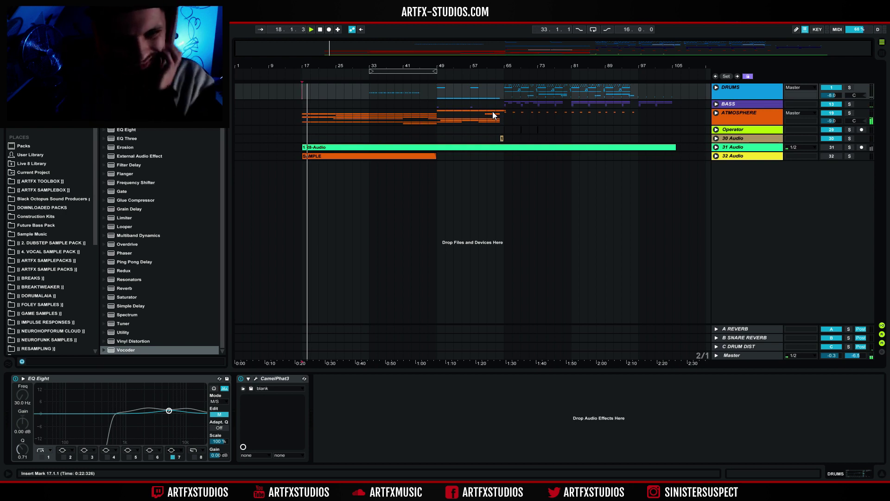
click(367, 85)
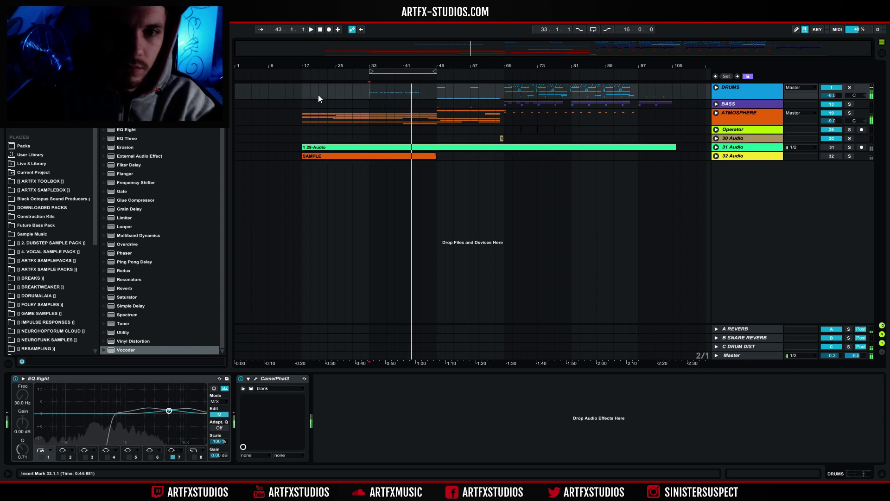
click(305, 85)
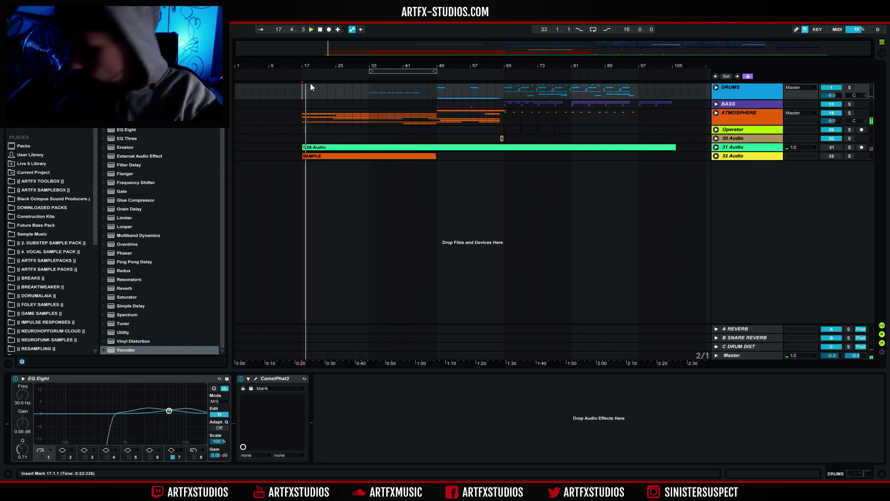
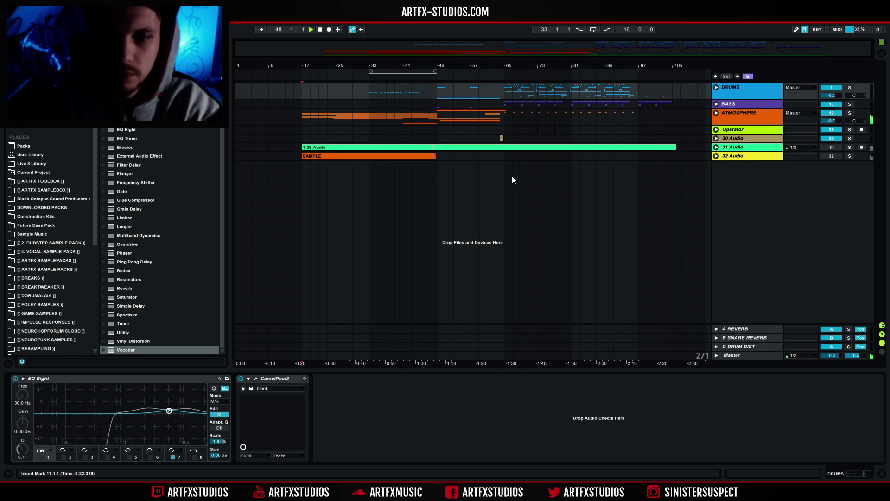
Expand the DRUMS group and duplicate the chopped Break 2 hits to extend the pattern up to bar 47.
click(716, 88)
drag(423, 67, 484, 197)
key(ctrl+d)
key(space)
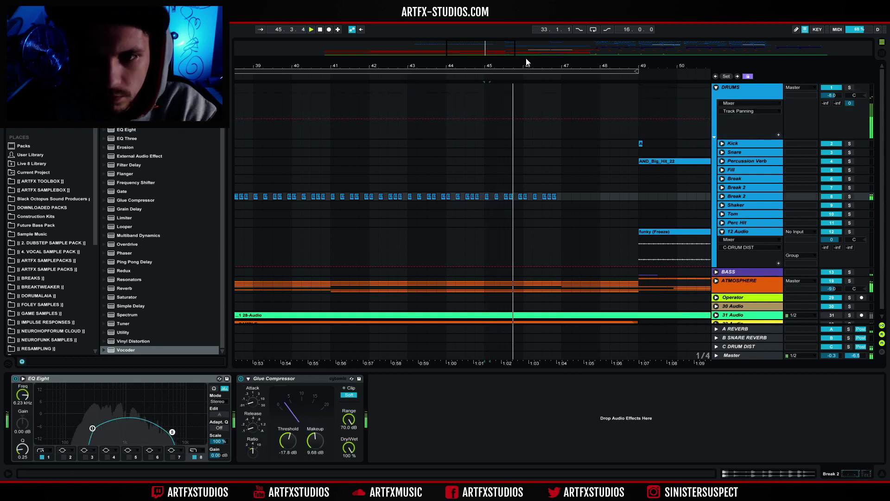
drag(562, 67, 502, 114)
key(space)
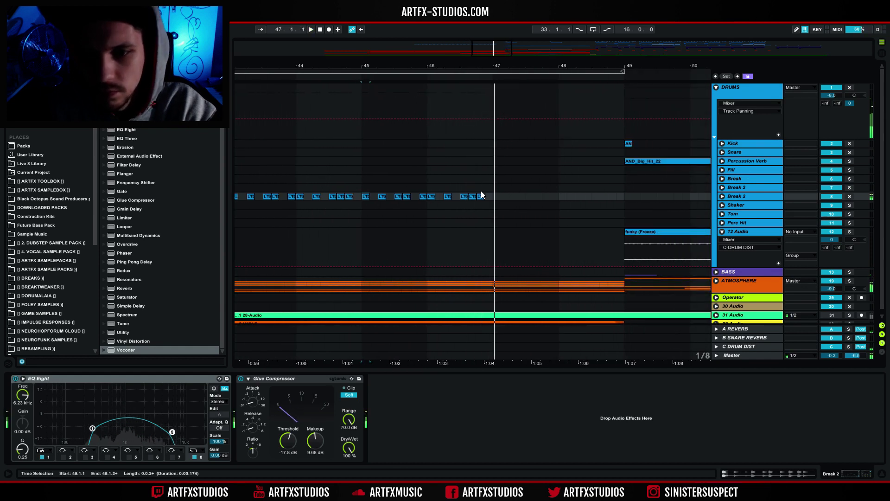
Place a copy of a Break 2 hit at bar 47 and play the pattern from bar 45.
click(482, 197)
drag(432, 196, 499, 200)
click(364, 197)
key(space)
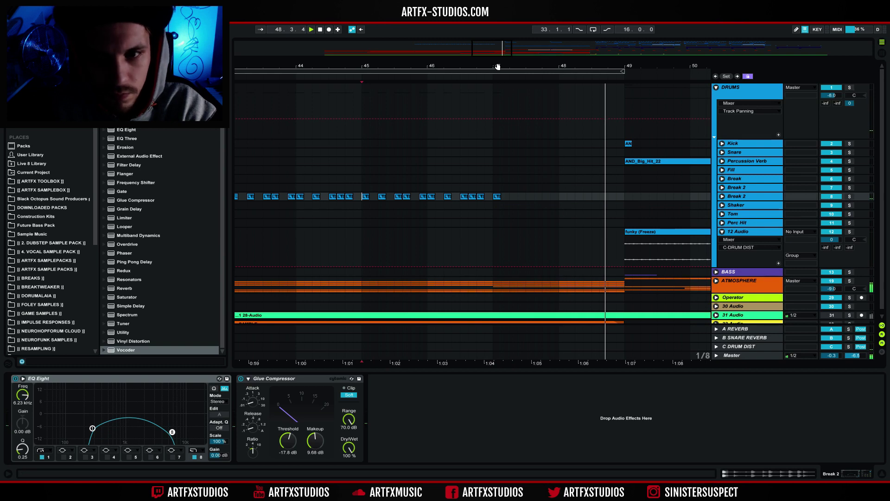
Expand the Break 2 track, copy the hit at bar 47 back to 46.4.3, and reverse the copy.
click(723, 197)
drag(500, 70, 500, 93)
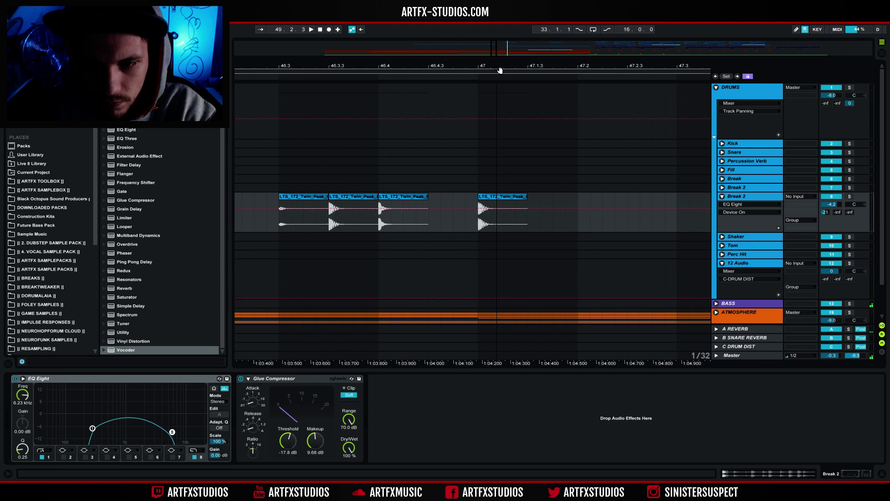
click(498, 194)
drag(497, 194, 446, 208)
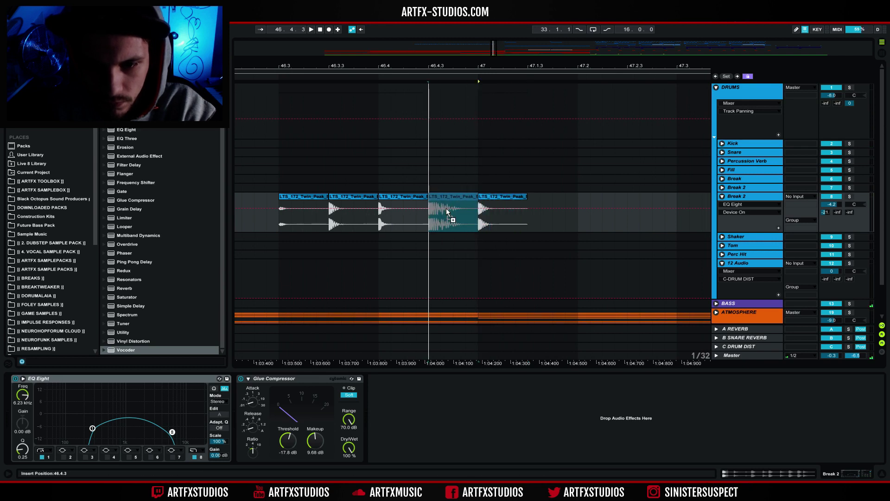
click(450, 200)
double_click(450, 198)
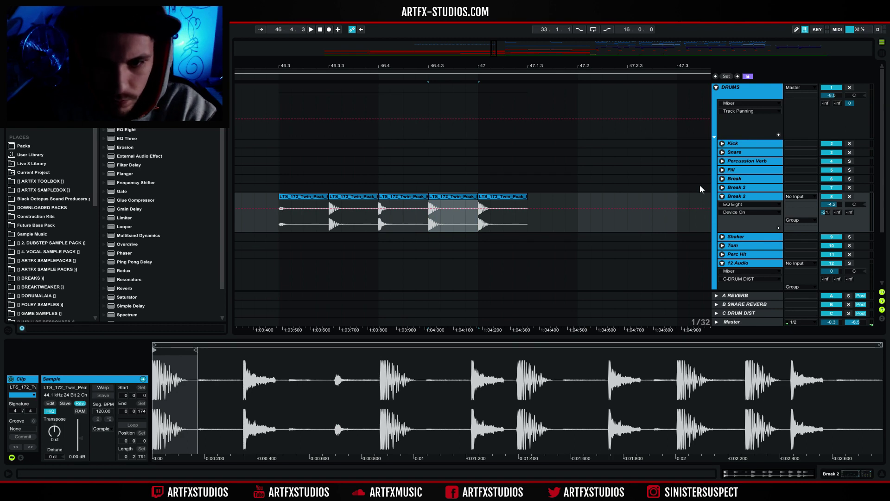
Show the Break 2 clip fades and reshape the reversed hit's fades so it swells up to bar 47.
click(734, 204)
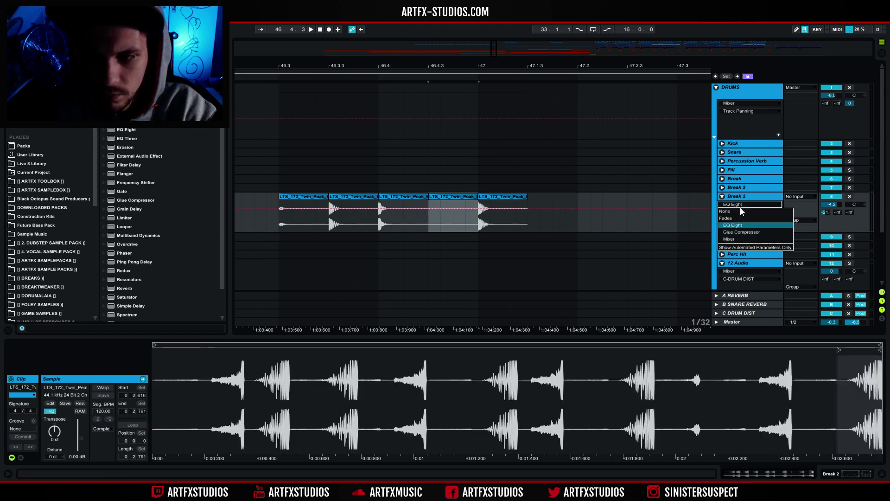
click(737, 219)
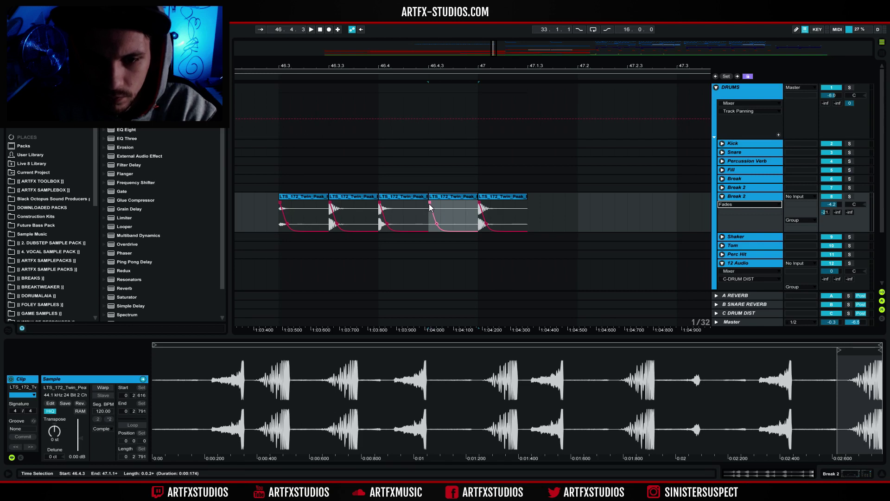
drag(428, 204, 493, 198)
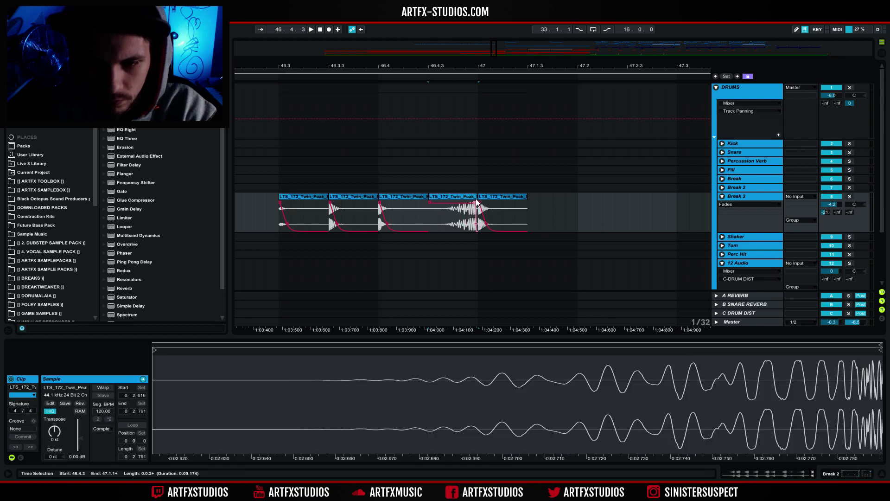
drag(482, 68, 467, 161)
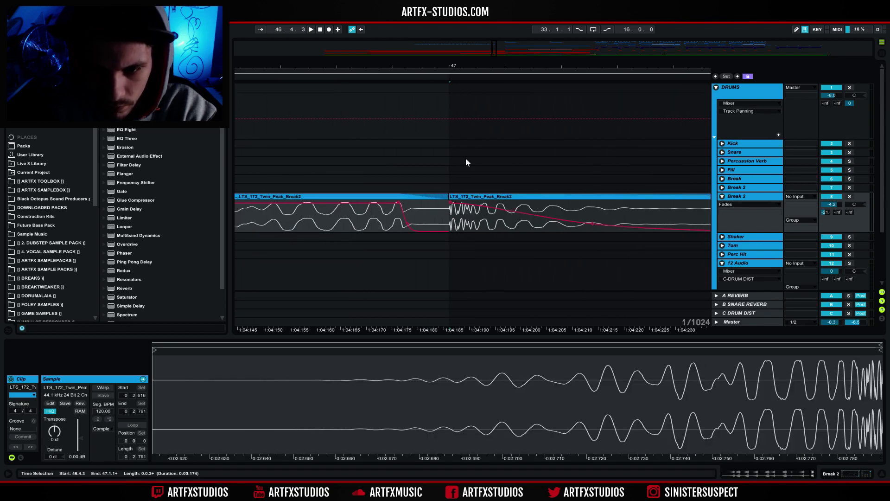
drag(397, 205, 469, 203)
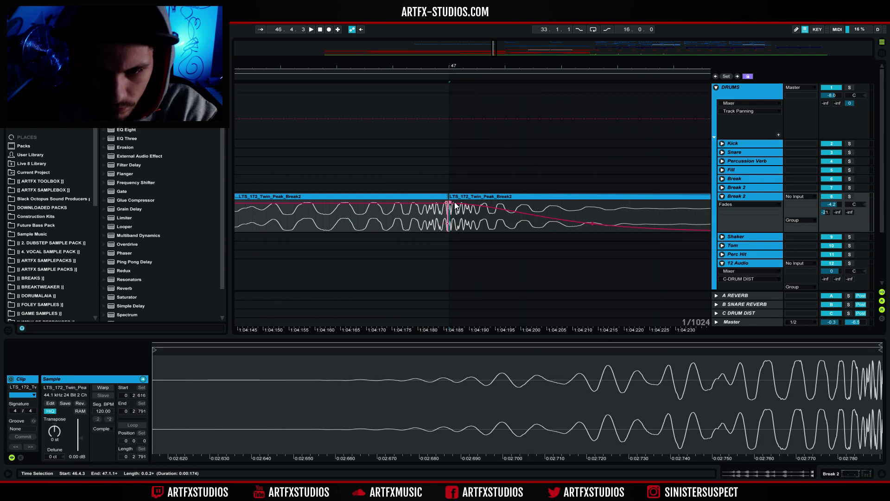
drag(416, 65, 416, 41)
drag(344, 202, 405, 214)
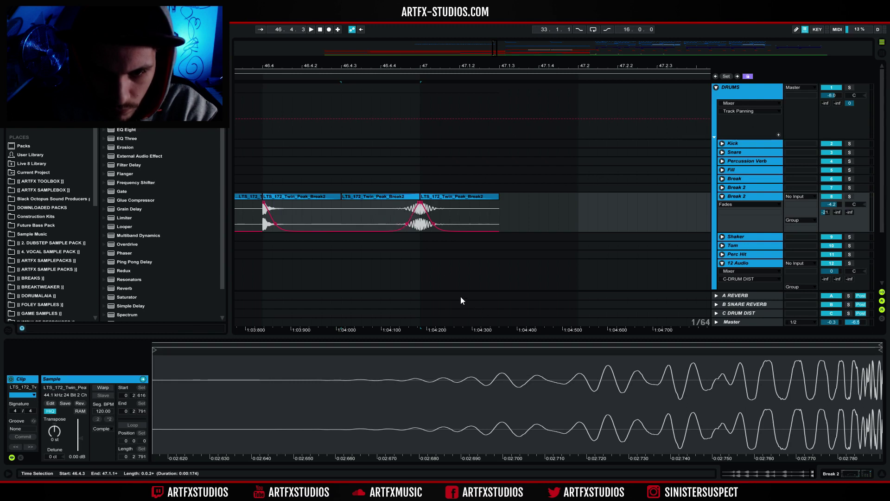
Play the Break 2 pattern with the reversed hit and delete that hit at 46.4.3.
click(344, 203)
key(space)
key(space)
drag(399, 64, 468, 37)
click(255, 212)
key(space)
drag(394, 69, 434, 69)
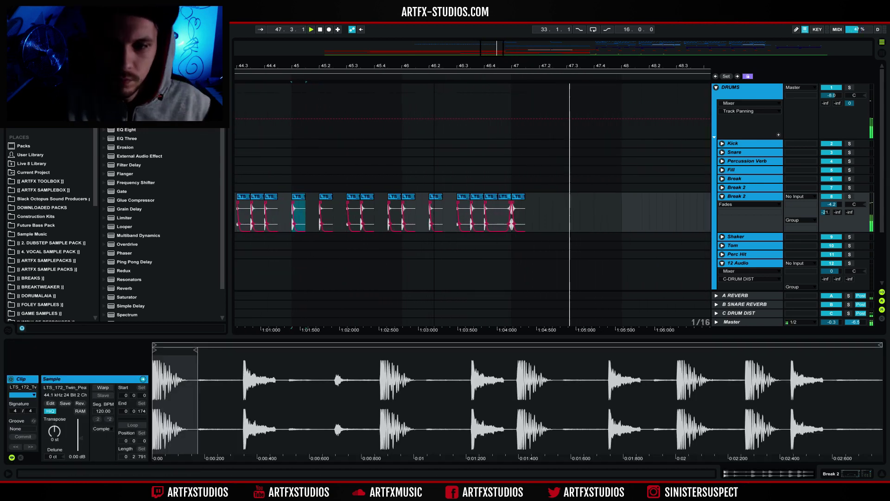
click(502, 197)
key(Delete)
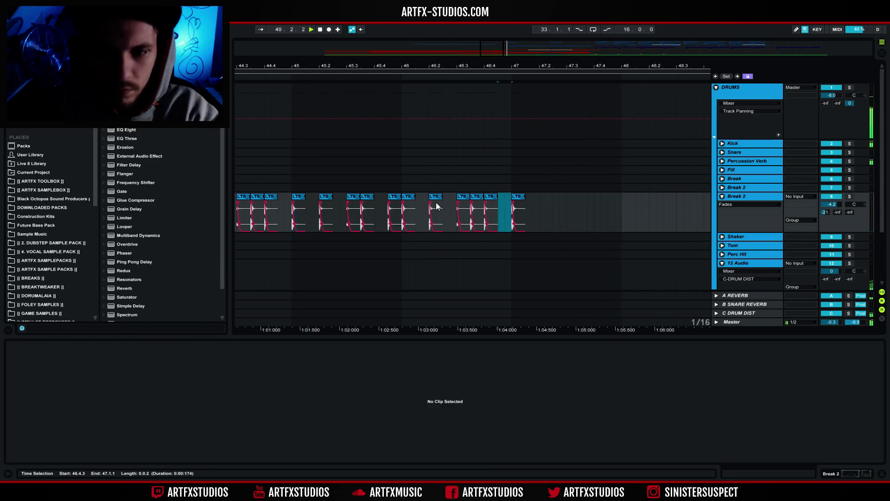
Try removing the Break 2 hit at bar 47 from the pattern, and undo the deletion.
click(408, 211)
click(521, 197)
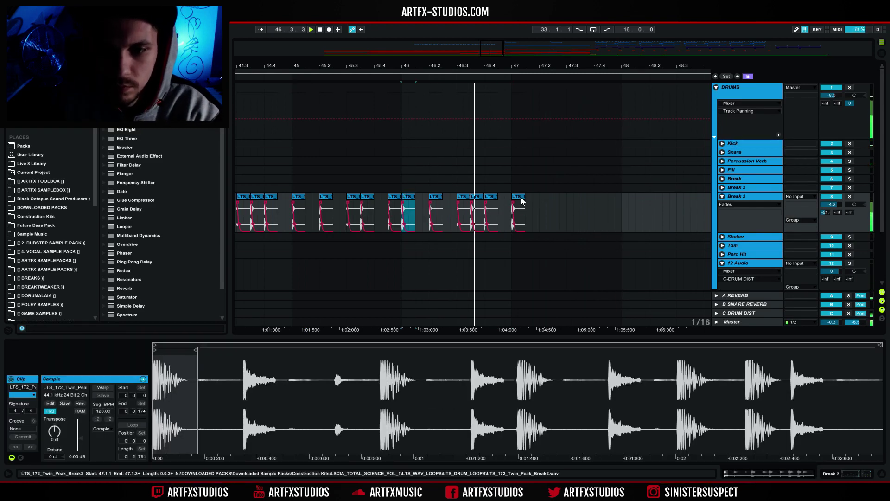
key(Delete)
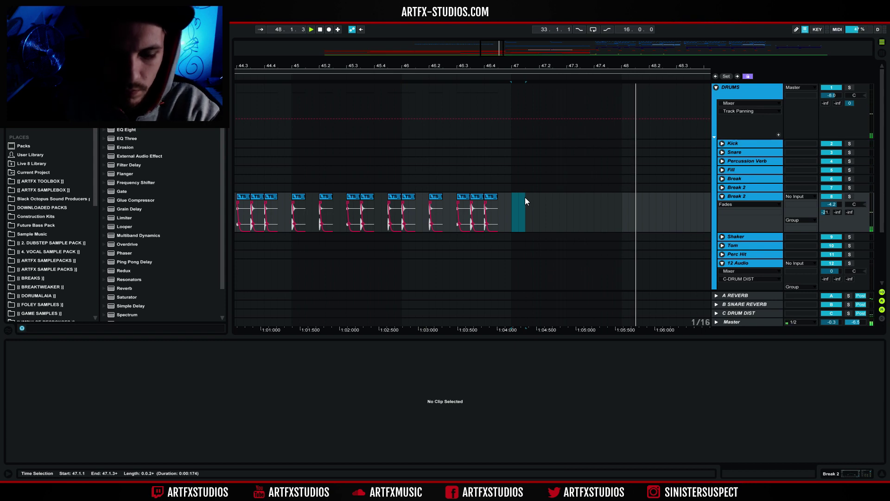
key(ctrl+z)
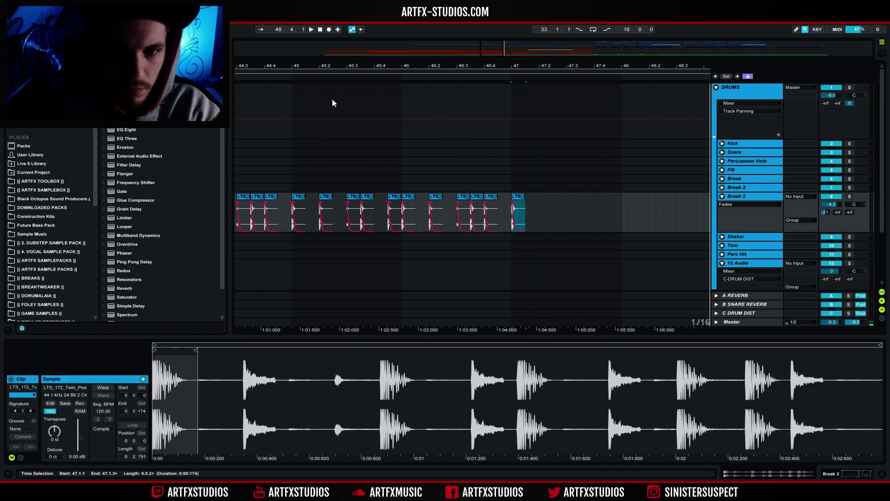
Play the intro with the Break 2 pattern from bar 33 and collapse the DRUMS group.
drag(478, 66, 477, 28)
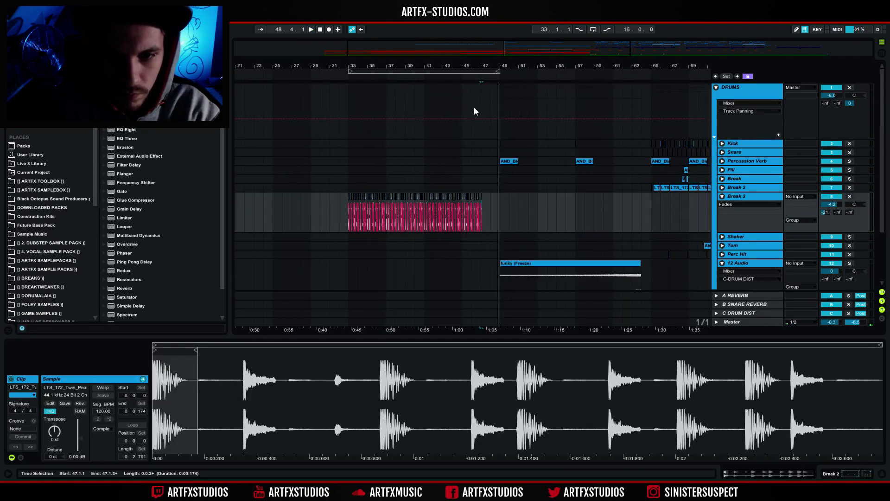
click(354, 183)
key(space)
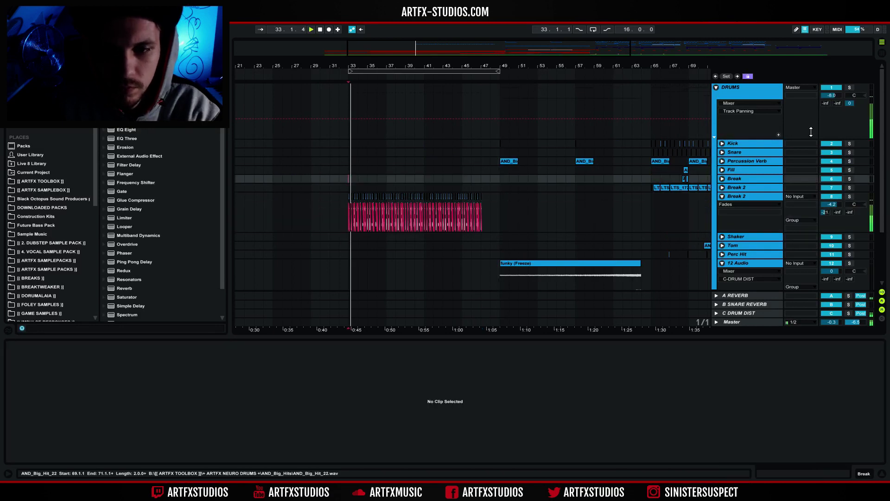
click(715, 88)
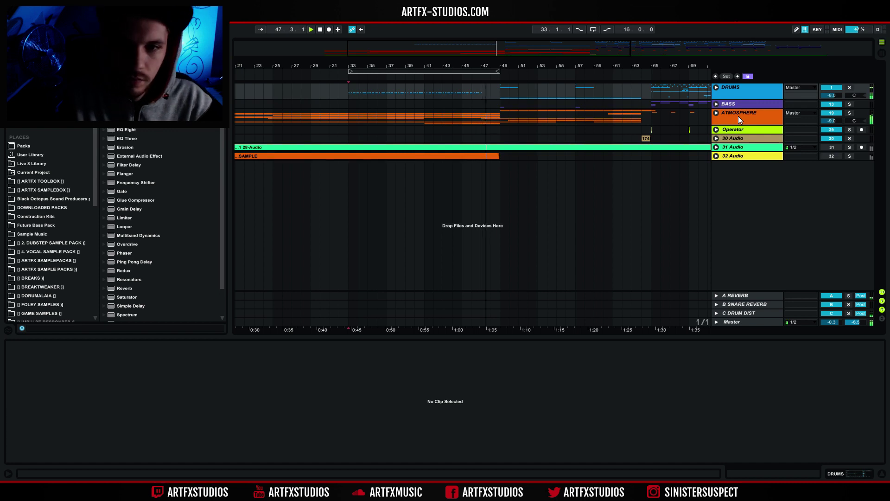
Expand the ATMOSPHERE group and extend the end of the first long Sub Hit & Rise clip to bar 47.
click(716, 104)
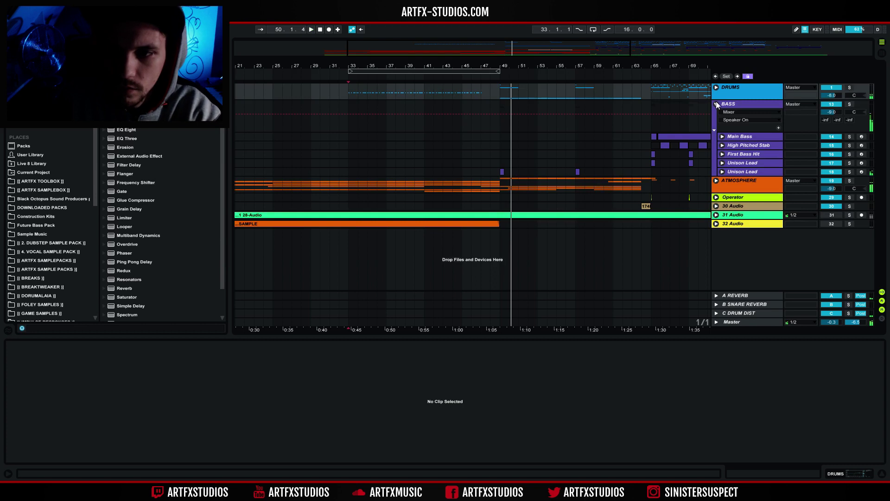
click(717, 104)
click(716, 113)
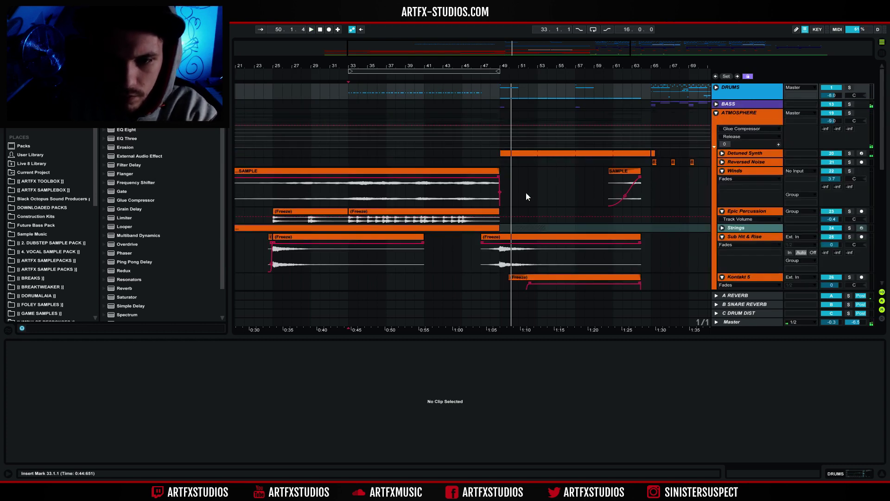
drag(423, 237, 481, 228)
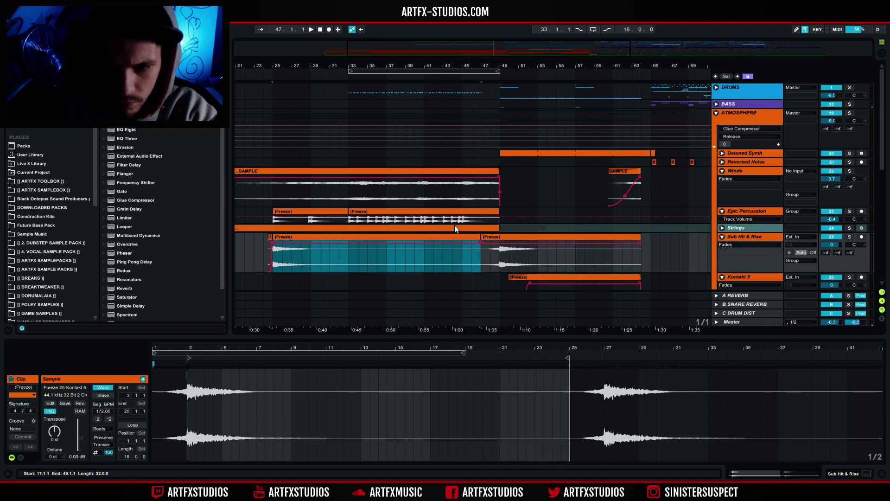
Copy the two bars of Epic Percussion starting at bar 37 to bar 45 and again to bar 47.
click(723, 212)
click(722, 211)
drag(467, 63, 385, 220)
drag(468, 220, 477, 217)
drag(452, 67, 479, 19)
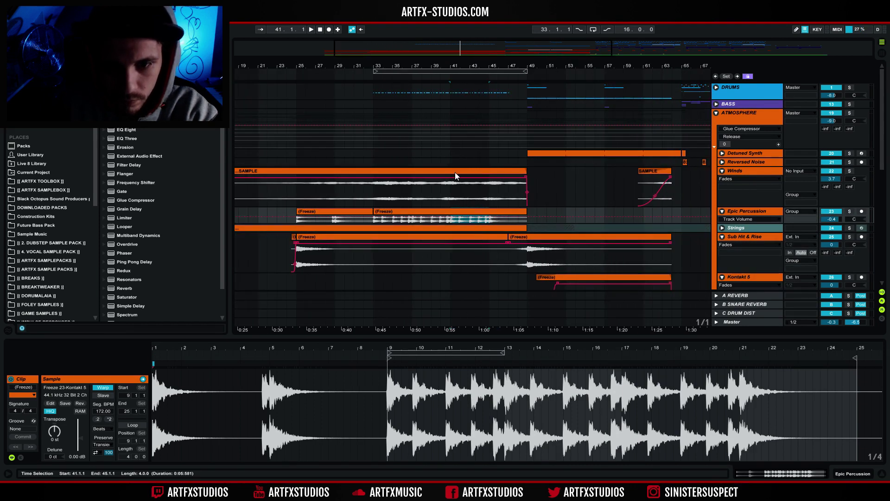
drag(413, 219, 433, 218)
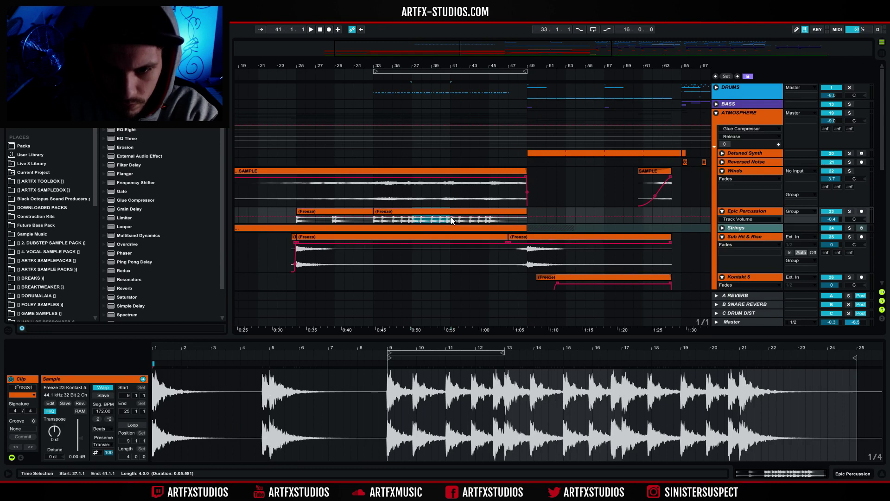
mouse_move(422, 211)
mouse_down()
mouse_move(503, 217)
mouse_move(509, 207)
mouse_up()
key(ctrl+d)
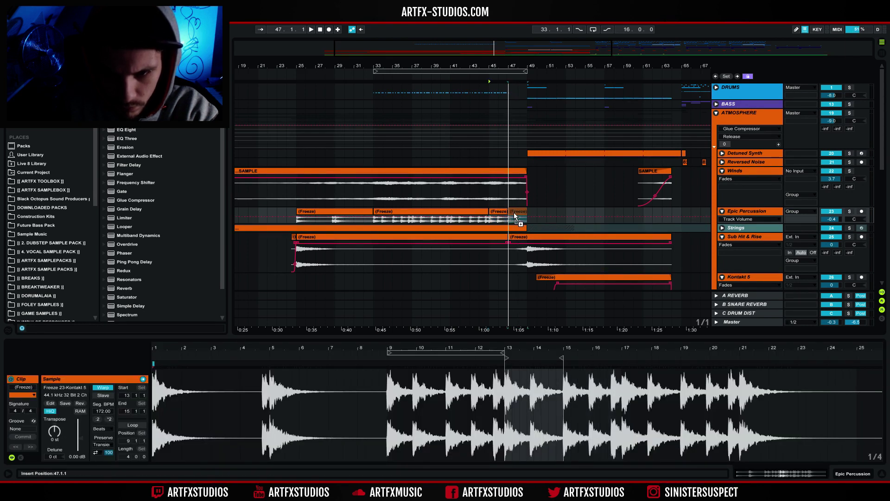
Set the sample start of the Epic Percussion clip at bar 47 to 21 and play the transition from bar 41.
drag(509, 359, 741, 358)
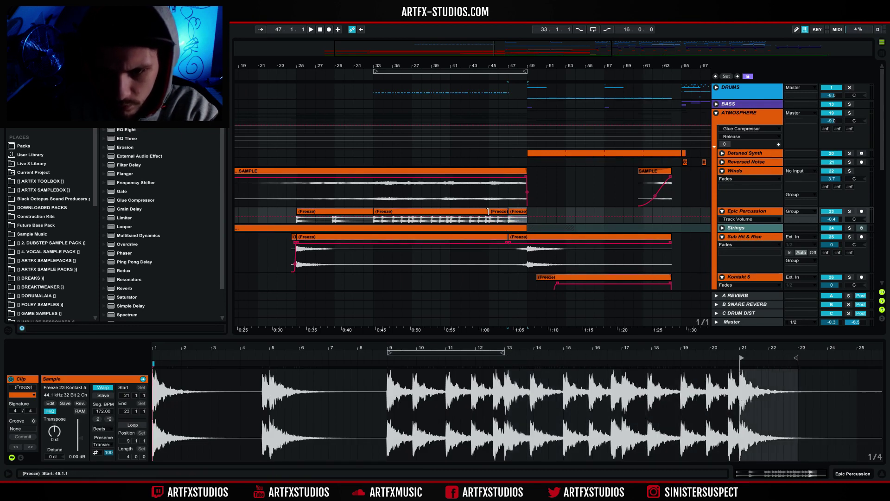
click(497, 216)
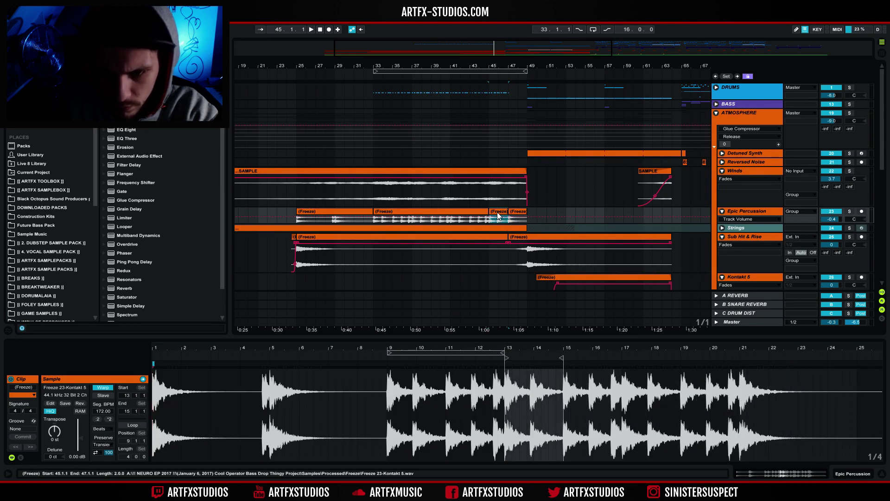
click(452, 221)
key(space)
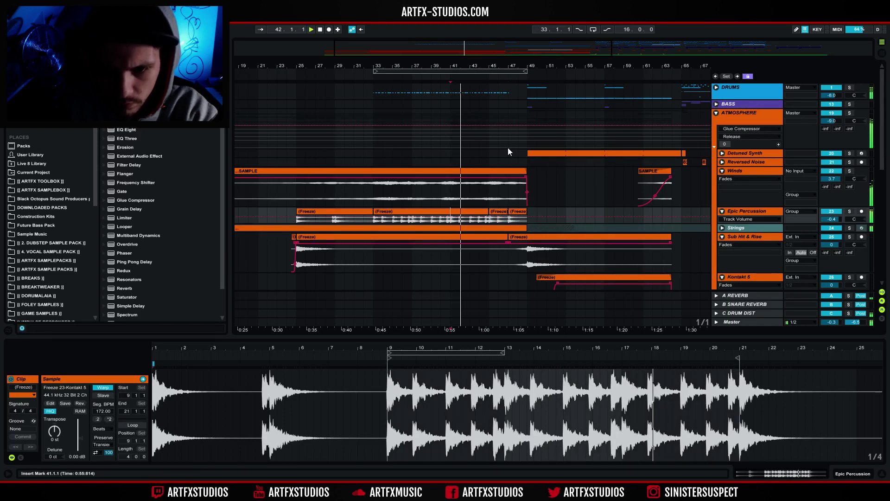
key(plus)
key(plus)
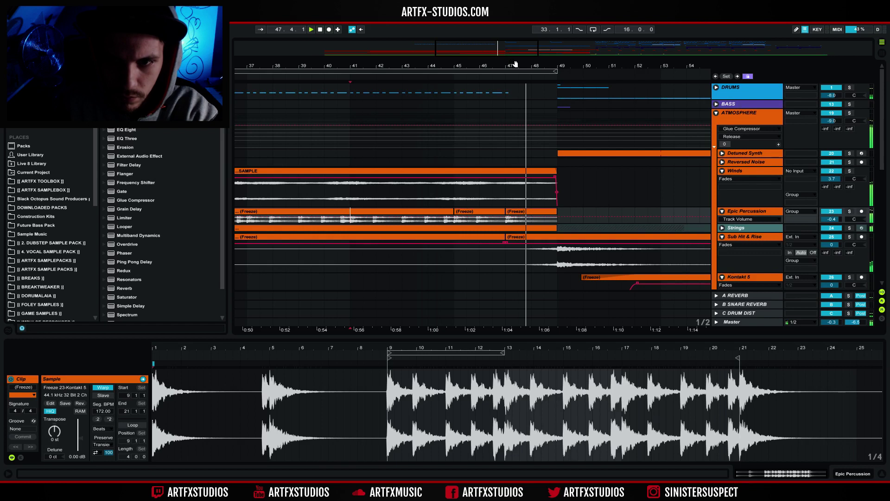
mouse_move(516, 64)
mouse_down()
mouse_move(516, 81)
mouse_move(514, 54)
mouse_up()
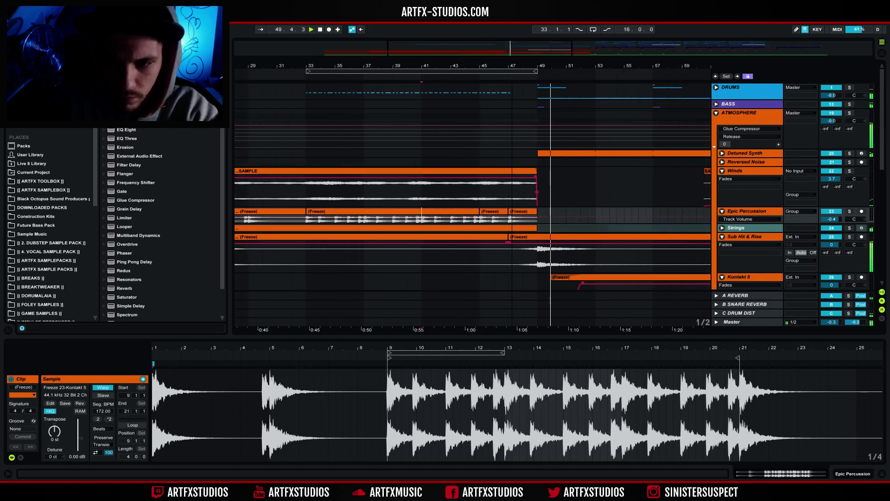
Collapse the ATMOSPHERE group, listen on through the drop, and place the insert marker at bar 73.
click(718, 113)
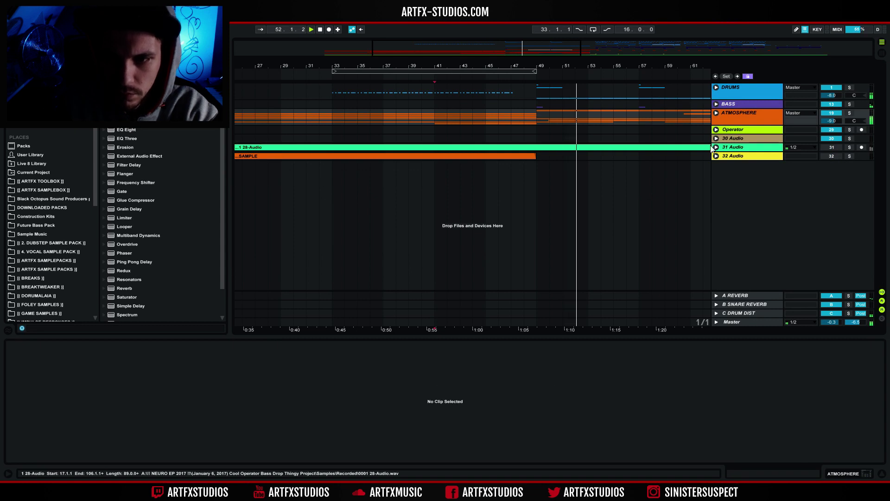
scroll(509, 100, right, 5)
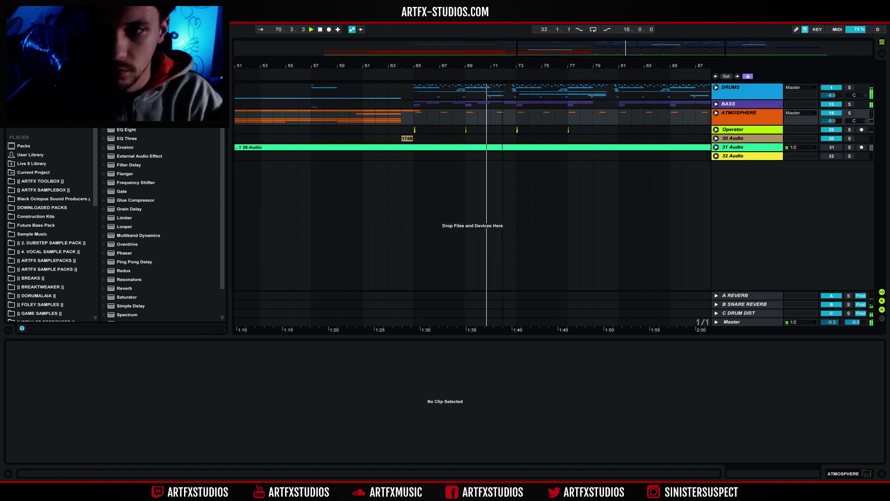
scroll(512, 101, down, 5)
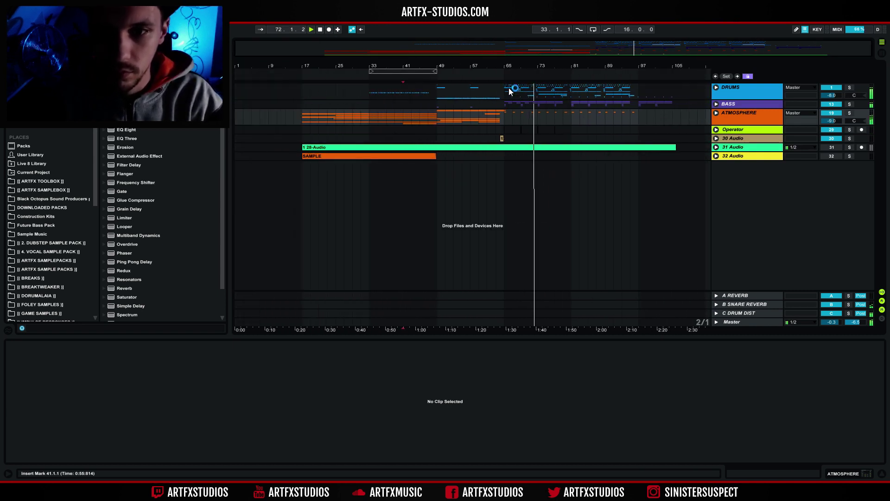
click(506, 88)
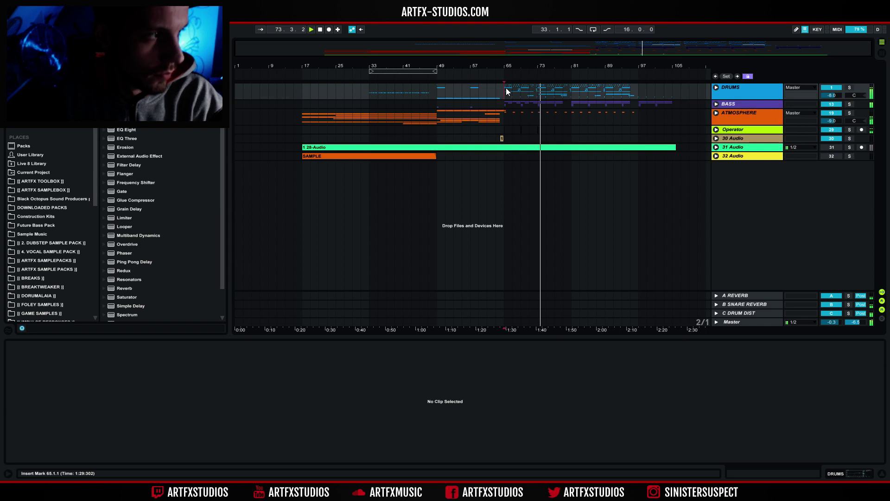
click(536, 92)
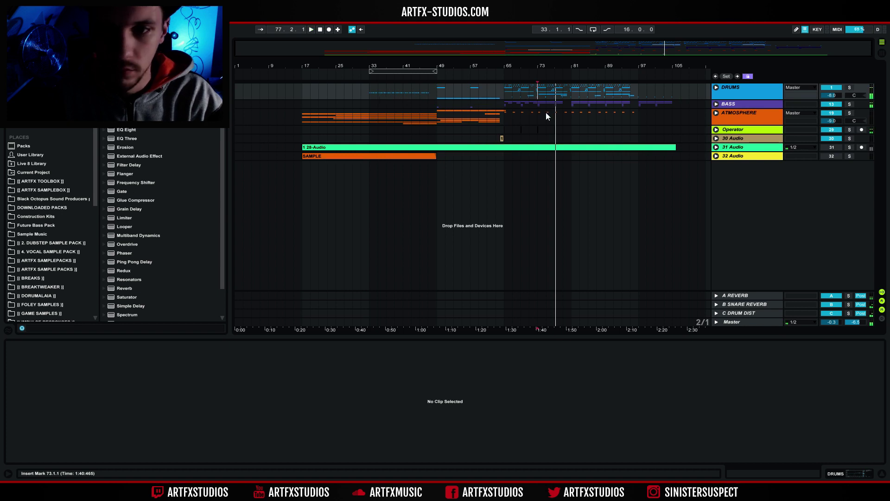
Glance at Voicemeeter Banana, minimise it, and review bars 49 to 65 including the vocal clip at bar 64.
key(alt+Tab)
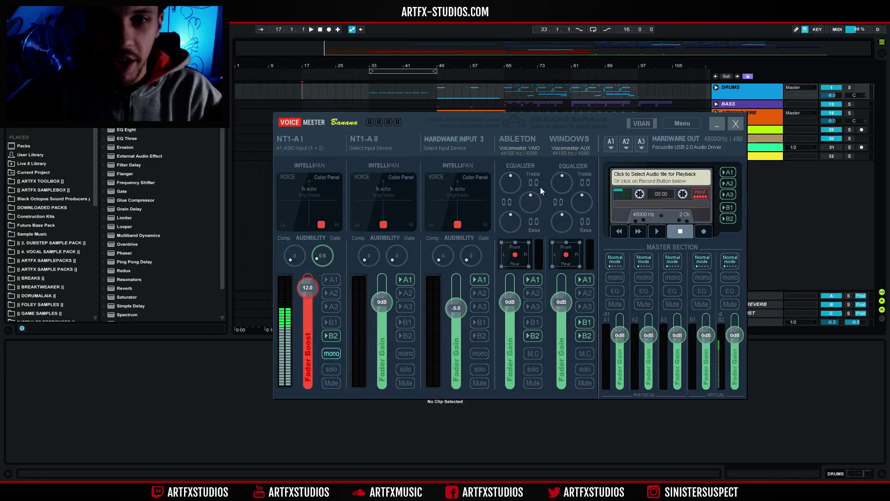
click(716, 124)
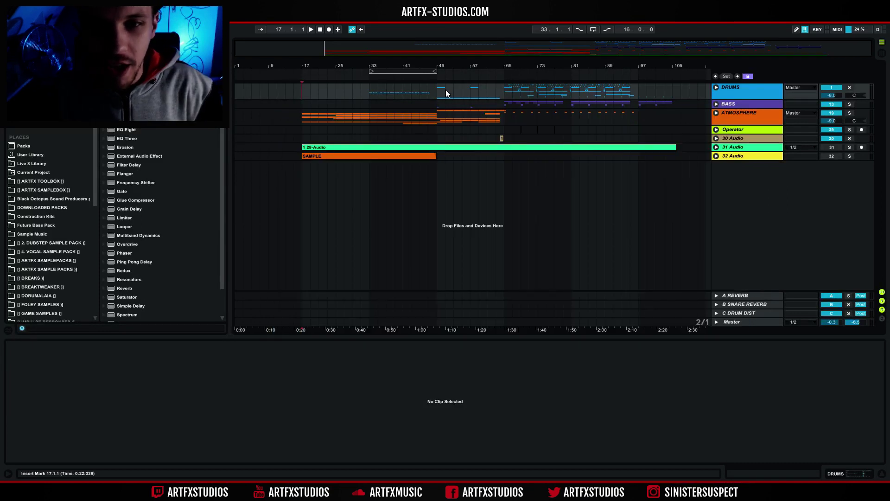
click(501, 138)
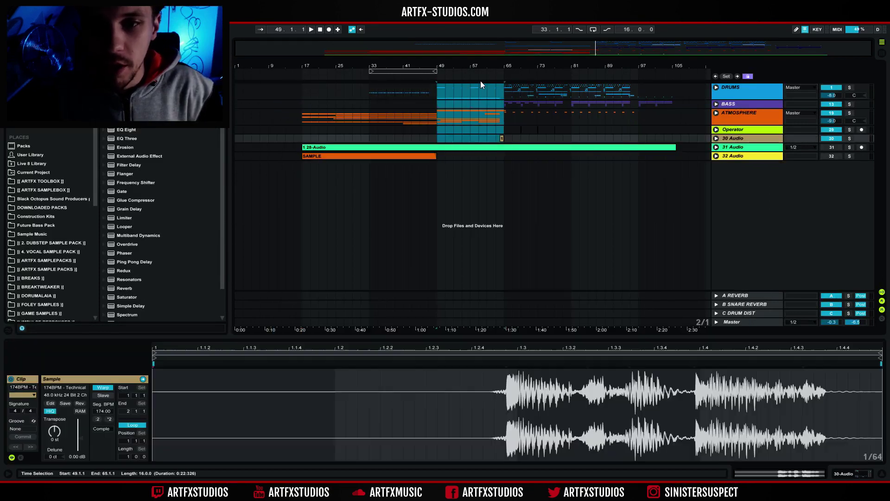
scroll(514, 139, up, 5)
click(522, 139)
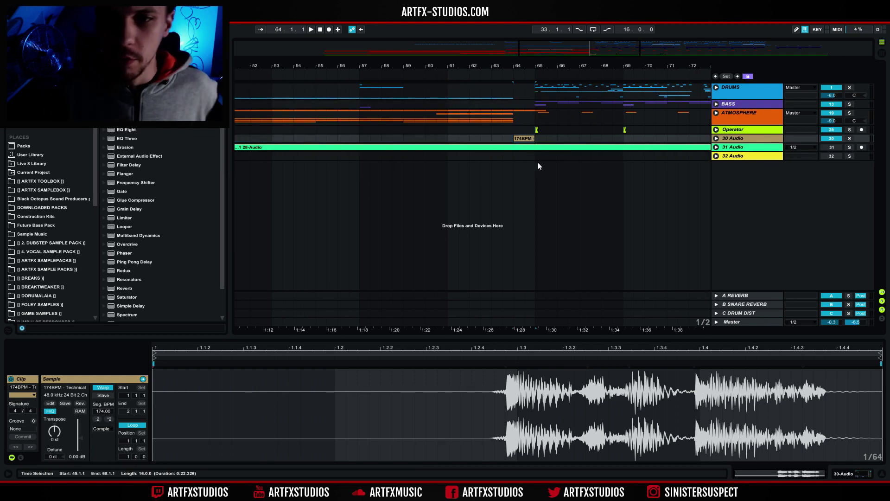
scroll(466, 72, down, 5)
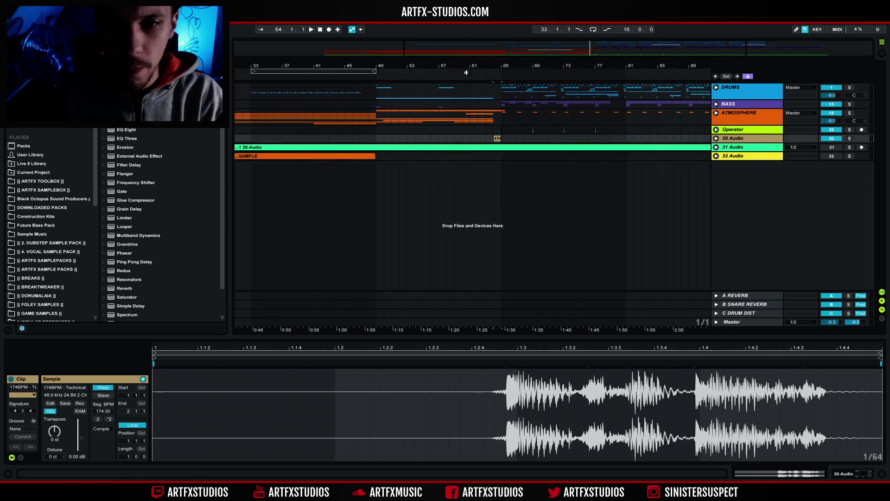
click(383, 121)
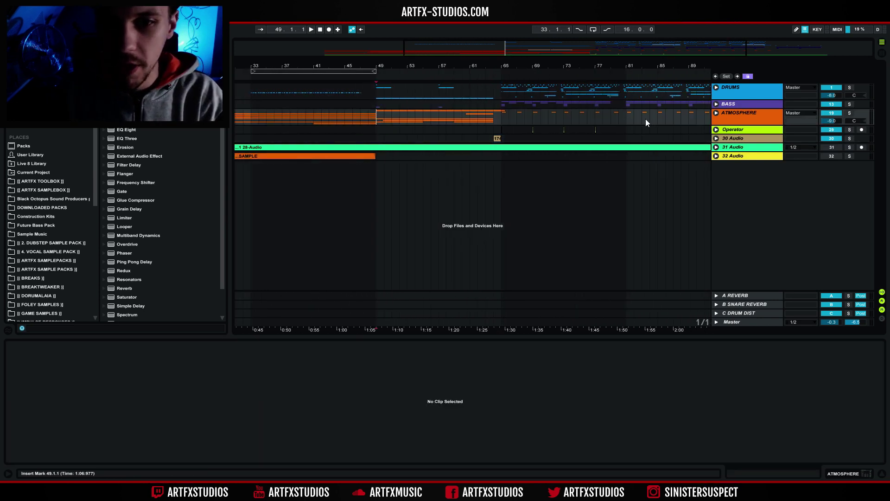
Expand the DRUMS group, solo the 12 Audio track, and play its funky (Freeze) clip from bar 49.
click(716, 87)
scroll(463, 244, down, 3)
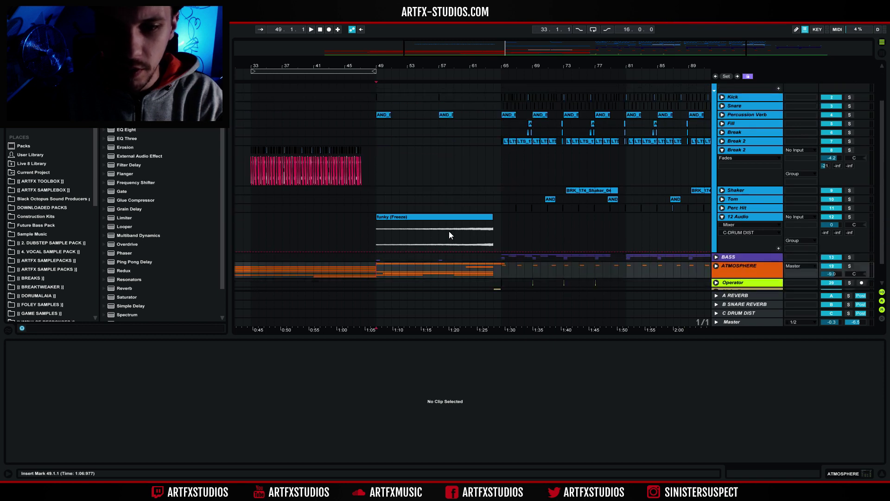
click(461, 215)
click(850, 216)
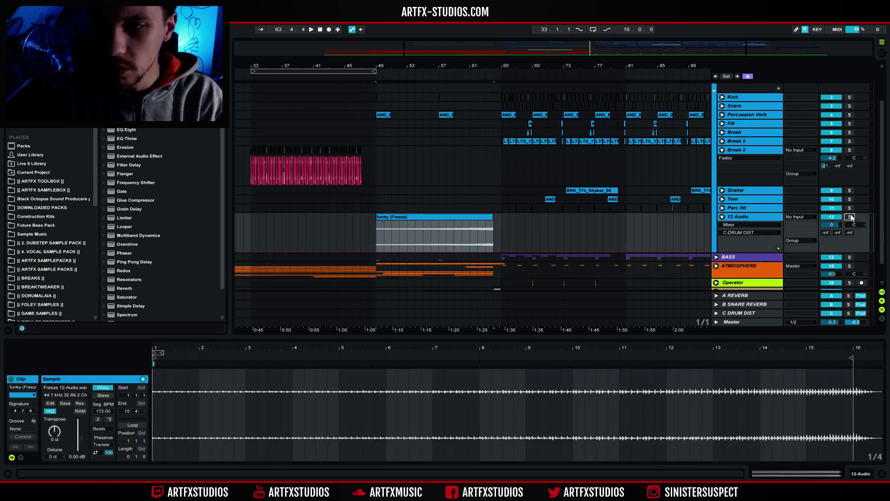
click(376, 240)
key(space)
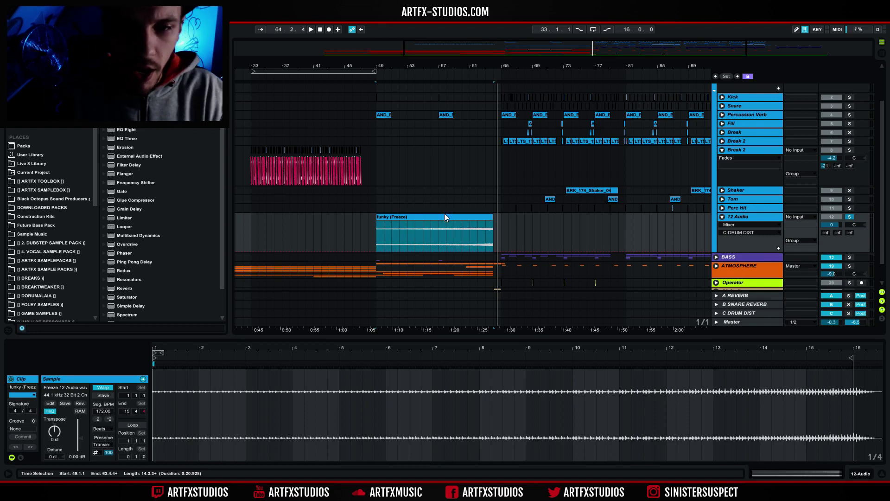
Copy the funky (Freeze) clip to bar 65 and show the clip fades on the 12 Audio track.
drag(442, 215, 568, 226)
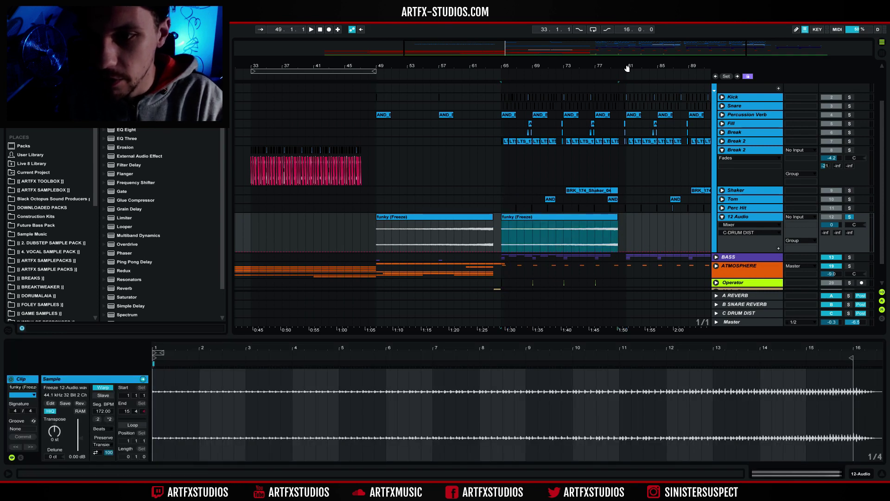
key(z)
scroll(605, 314, down, 2)
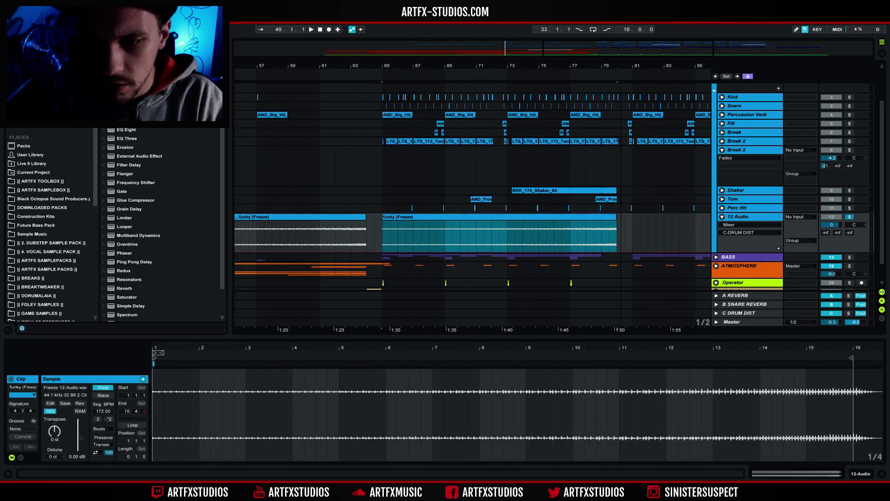
click(740, 225)
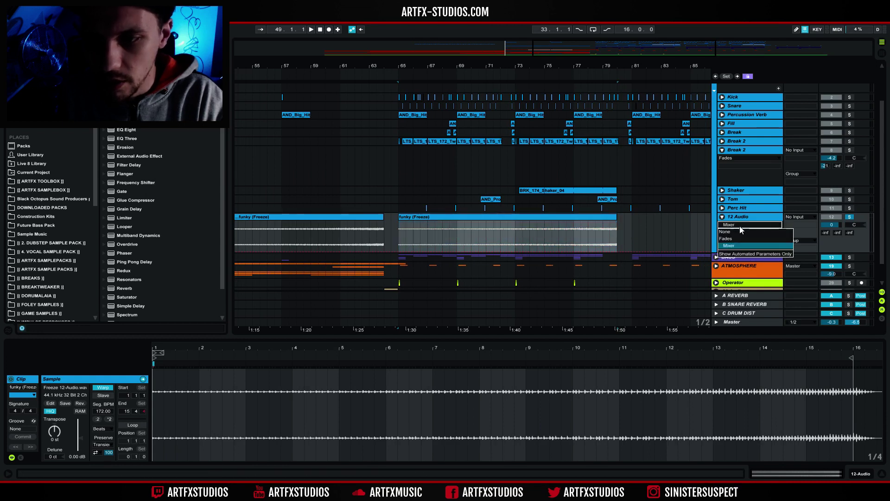
click(736, 238)
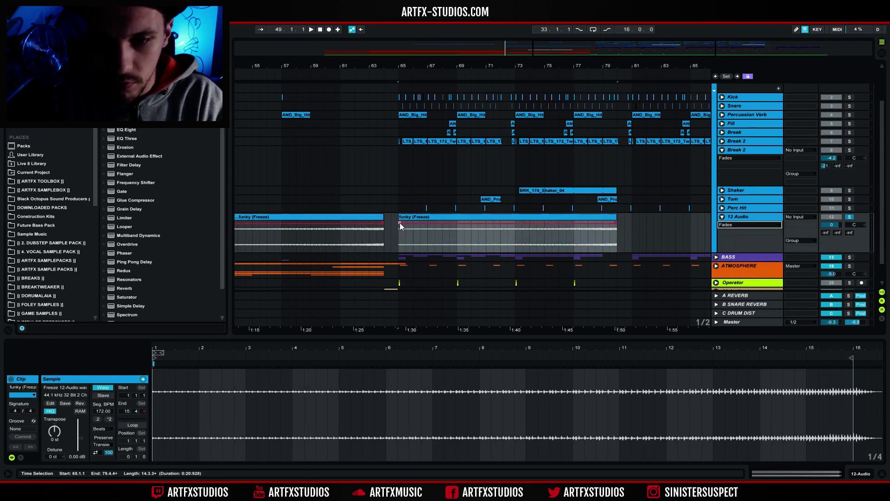
Stretch a fade-in across the whole funky (Freeze) clip at bar 65, bend its curve lower, and play from bar 73.
drag(400, 222, 615, 222)
drag(527, 253, 516, 240)
click(516, 240)
key(space)
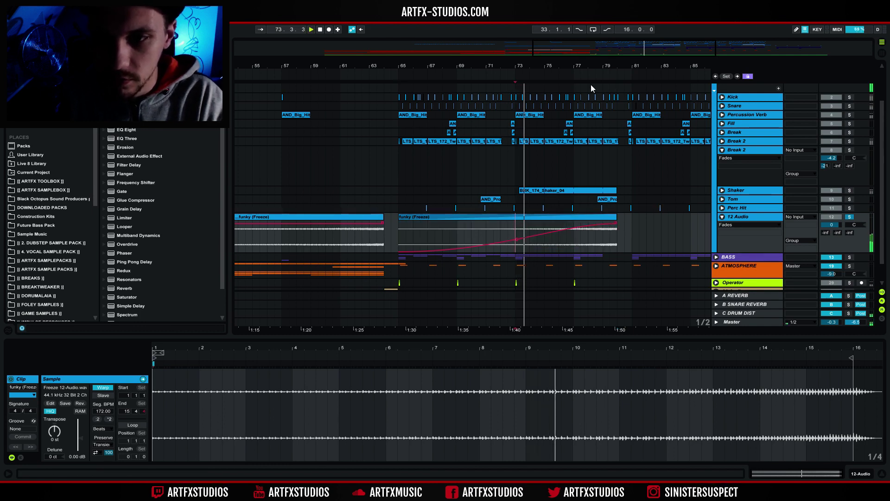
drag(516, 244, 516, 243)
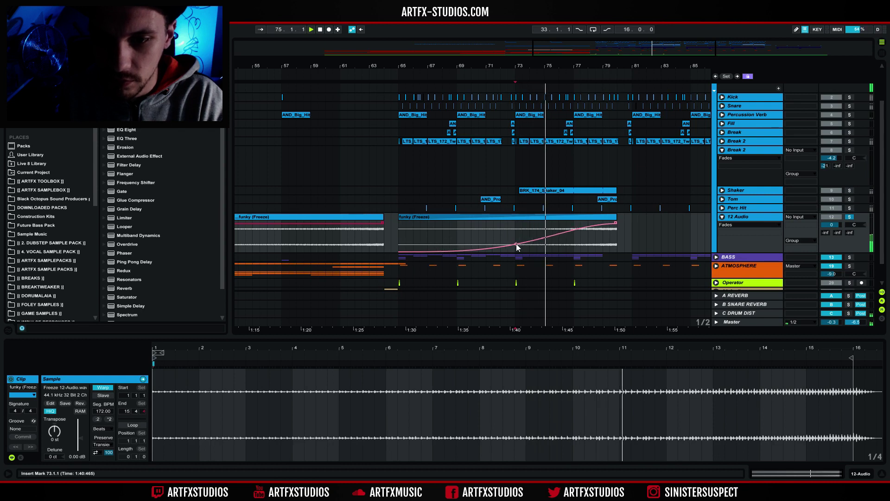
Replay the faded funky (Freeze) clip on 12 Audio from bar 69 to judge its build-up.
key(space)
key(space)
click(471, 231)
click(458, 232)
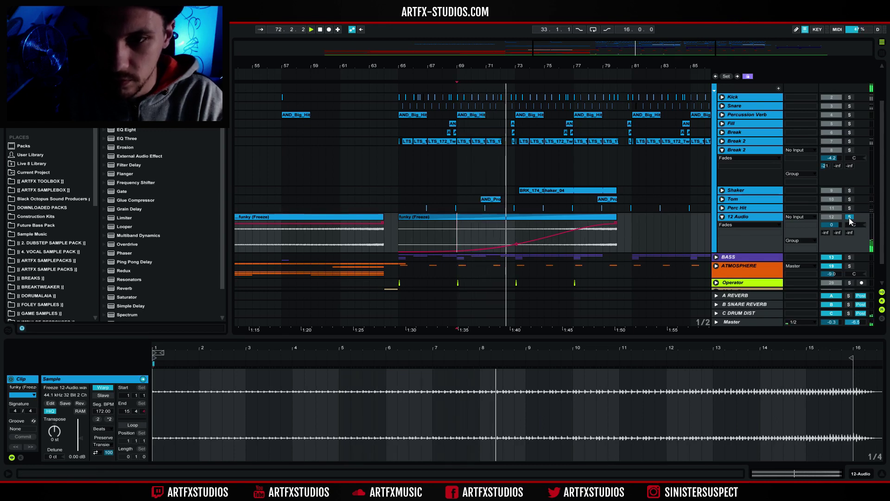
key(space)
Cut bars 65 to 73 from the funky (Freeze) clip and bend the remaining fade-in to rise later while playing.
drag(519, 238, 399, 246)
key(Delete)
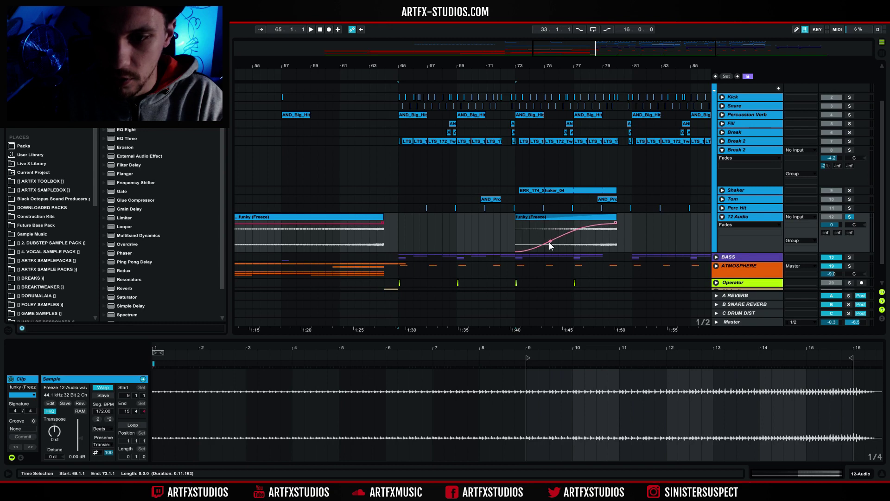
click(516, 238)
key(space)
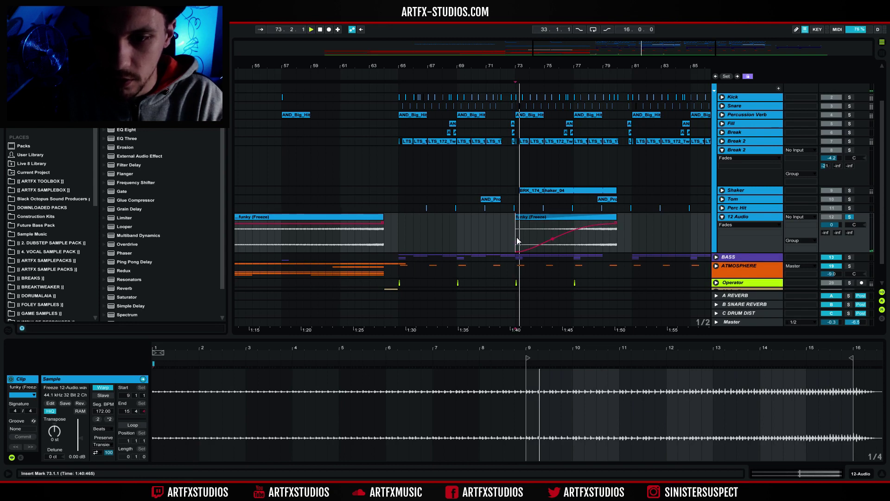
drag(551, 241, 569, 244)
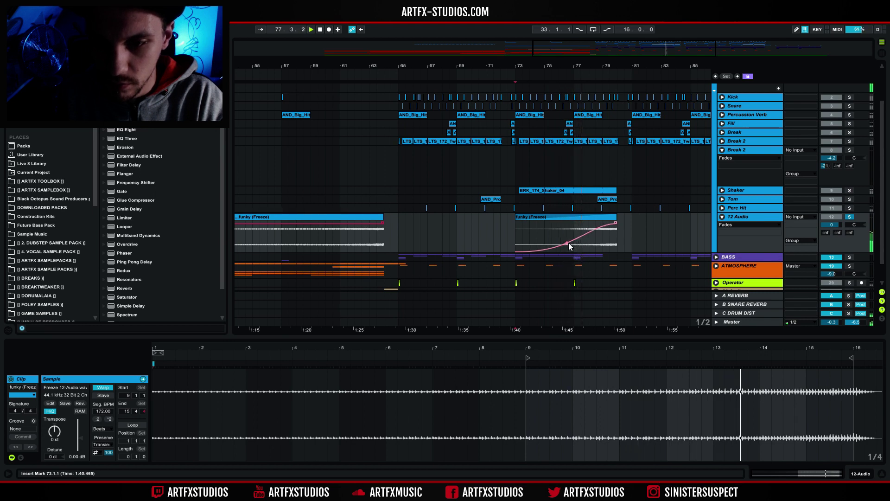
Extend the funky (Freeze) clip's end to bar 80, shift its start to 73.3, and listen in the mix.
click(510, 220)
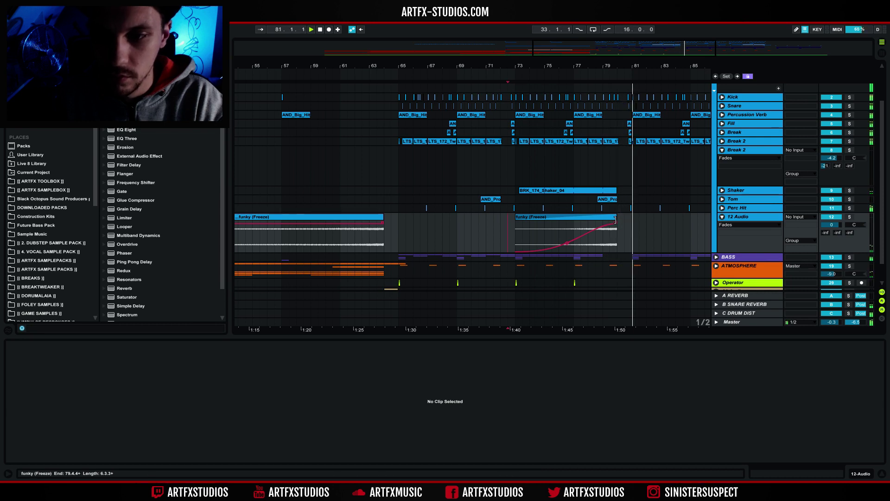
mouse_move(616, 216)
mouse_down()
mouse_move(625, 217)
mouse_move(617, 216)
mouse_up()
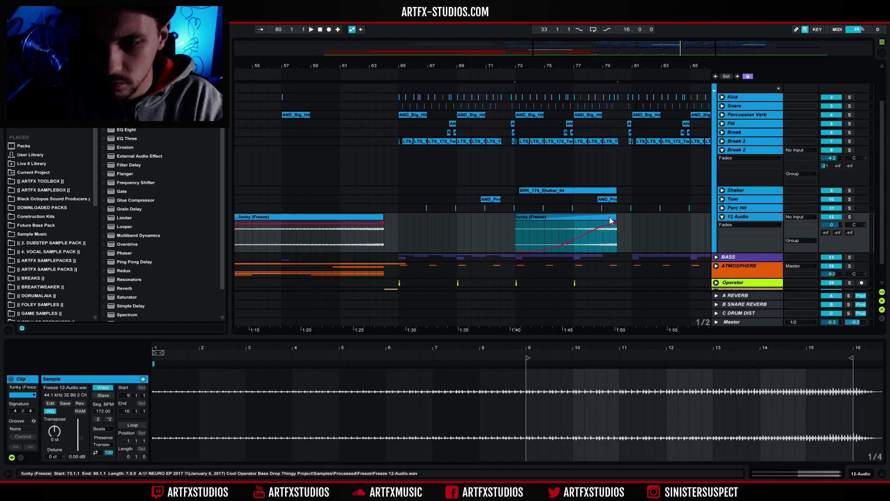
drag(516, 224, 523, 224)
click(521, 224)
key(space)
click(602, 228)
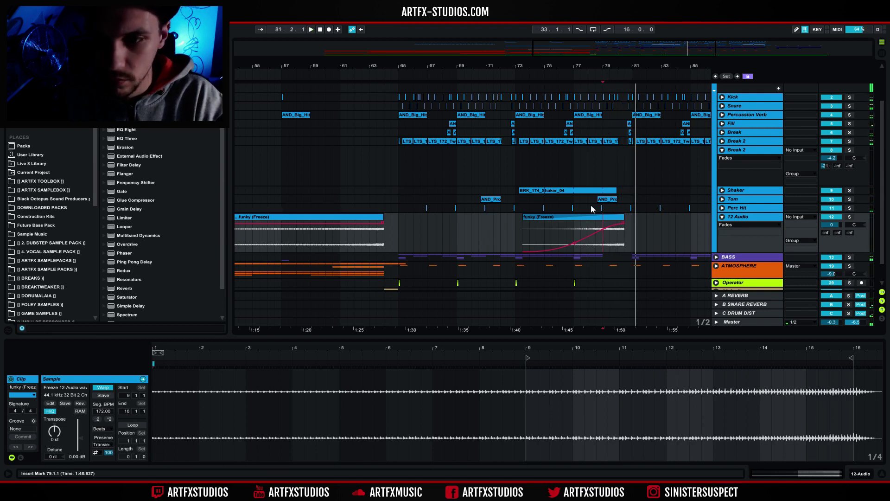
Lengthen the shifted funky (Freeze) clip to end at bar 81 and listen to its ending.
drag(624, 224, 631, 224)
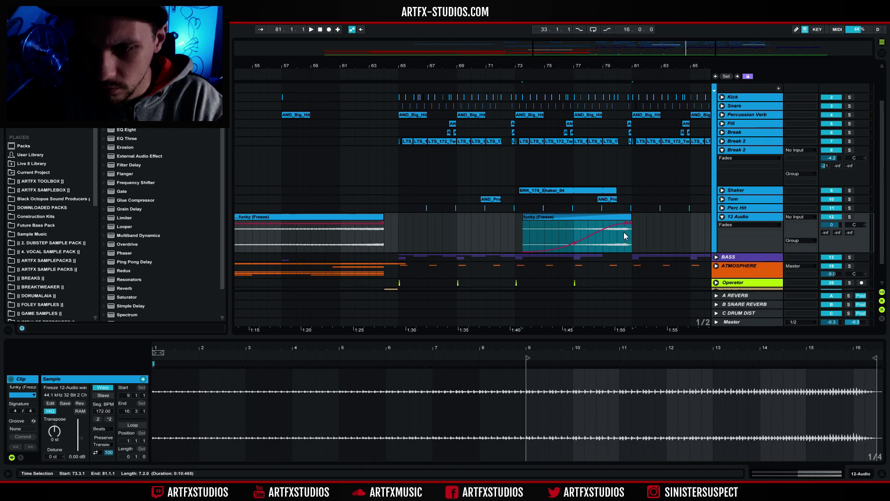
click(624, 232)
key(space)
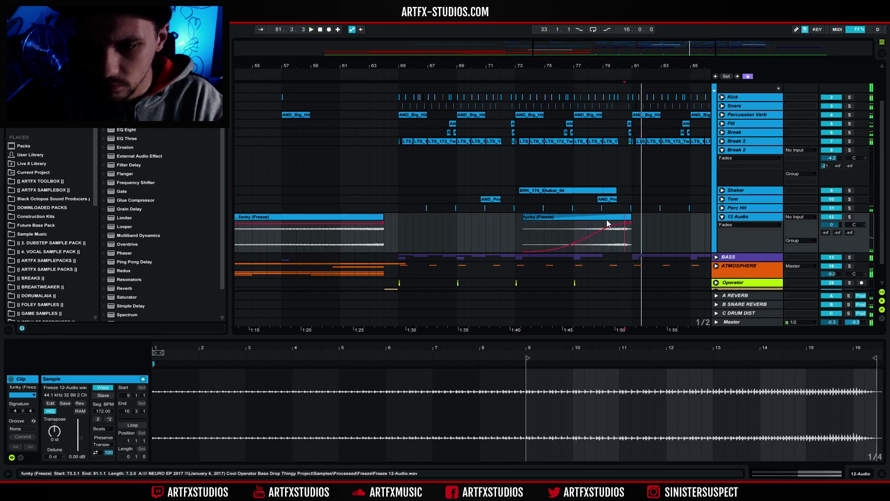
key(space)
Move the funky (Freeze) clip back to start at bar 73 during playback and add a short fade-out at its end.
click(512, 229)
key(space)
drag(571, 221, 564, 221)
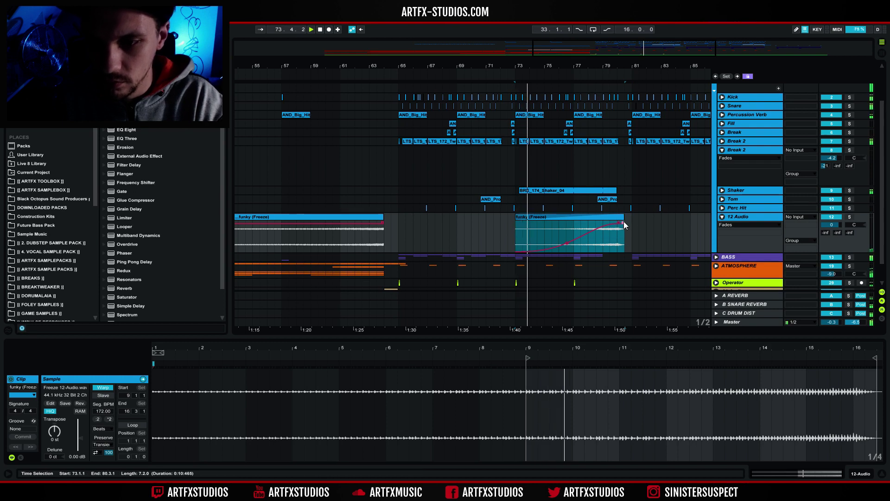
click(624, 221)
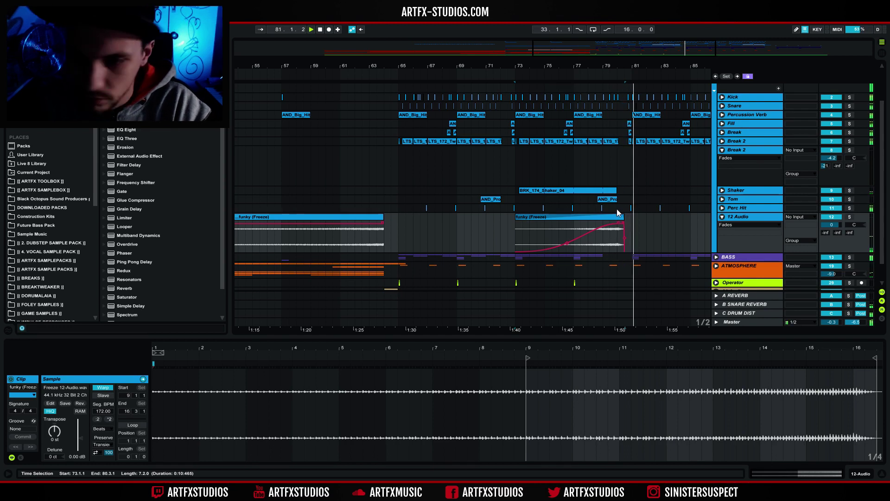
Delete the funky (Freeze) clip at bar 73 and place the insert marker at bar 65 on 12 Audio.
click(553, 216)
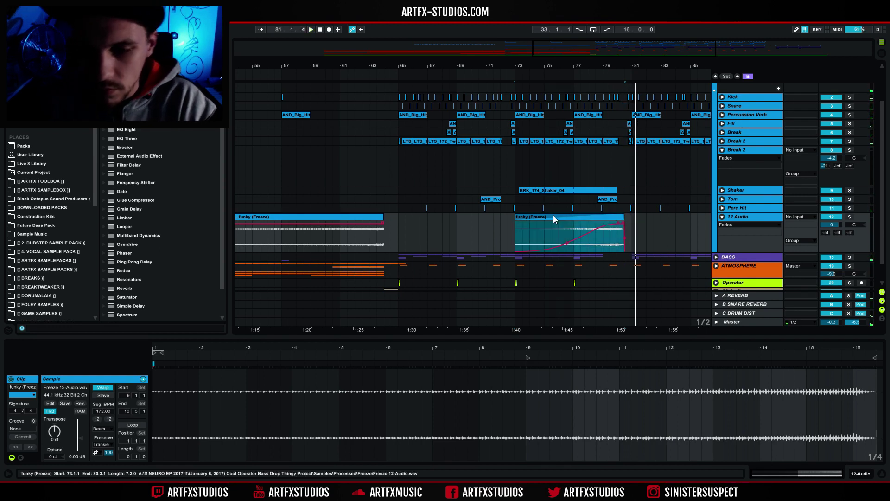
key(Delete)
click(404, 232)
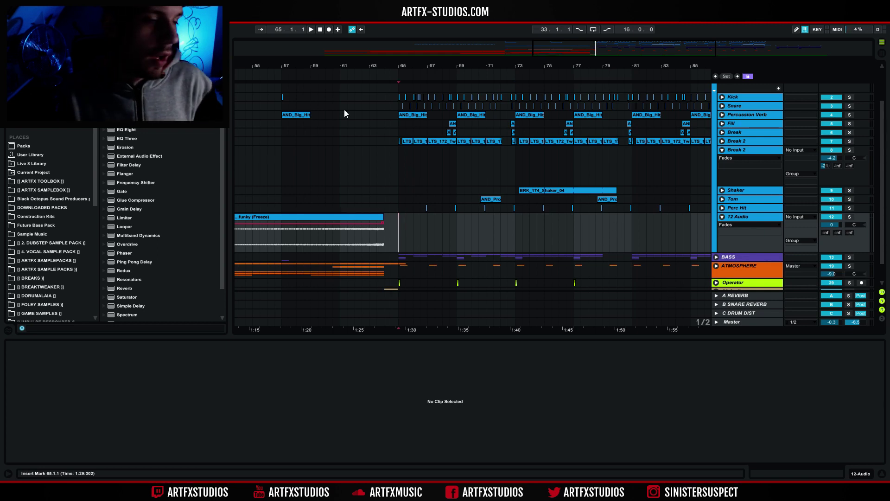
Fold the Break 2 and 12 Audio tracks and collapse the DRUMS group.
mouse_move(398, 65)
mouse_down()
mouse_move(398, 34)
mouse_move(398, 64)
mouse_up()
click(721, 149)
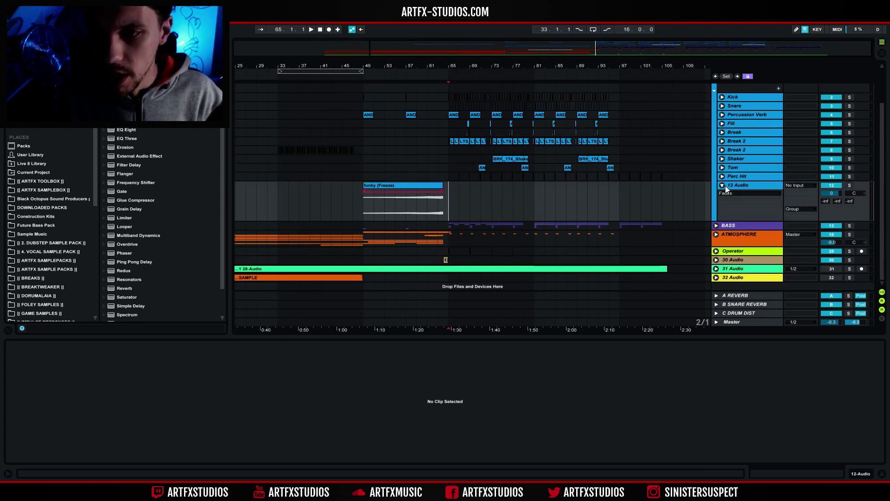
click(722, 185)
scroll(613, 204, up, 3)
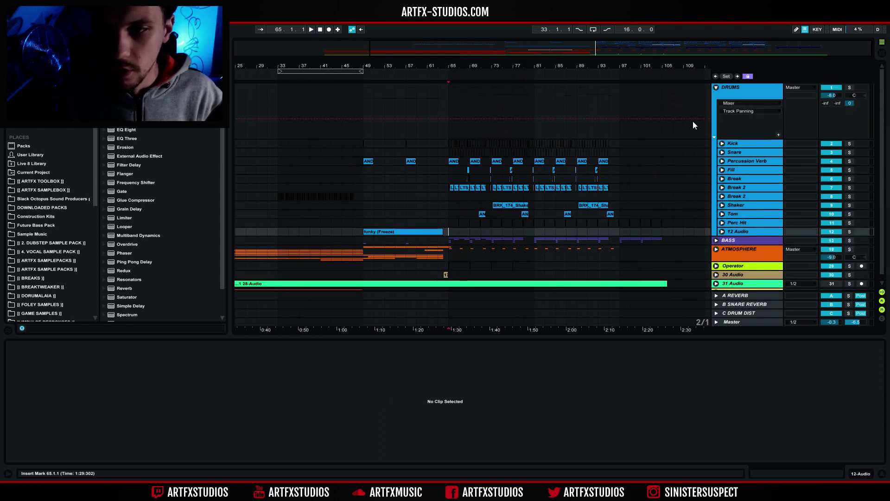
click(716, 87)
Review the arrangement's structure on the DRUMS group by marking bars 17 to 97, then bars 65 to 81.
drag(291, 67, 356, 65)
mouse_move(637, 91)
mouse_down()
mouse_move(397, 105)
mouse_move(289, 106)
mouse_move(288, 98)
mouse_up()
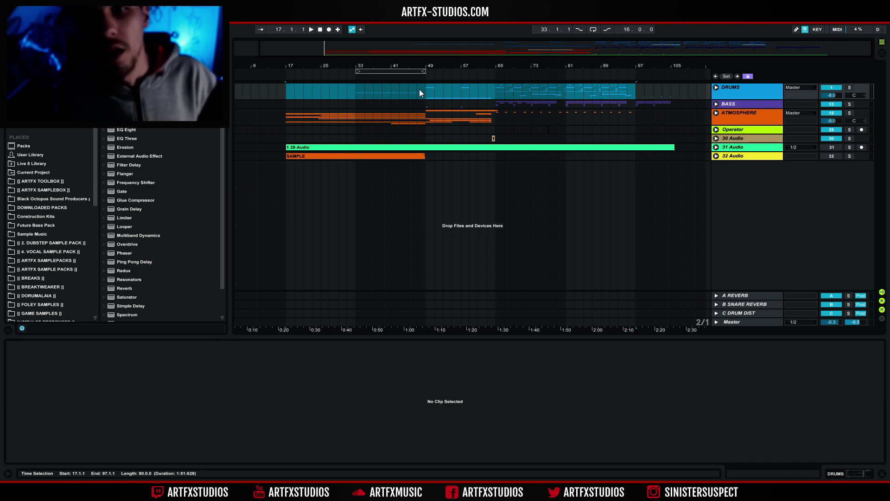
drag(502, 90, 638, 93)
drag(496, 90, 563, 94)
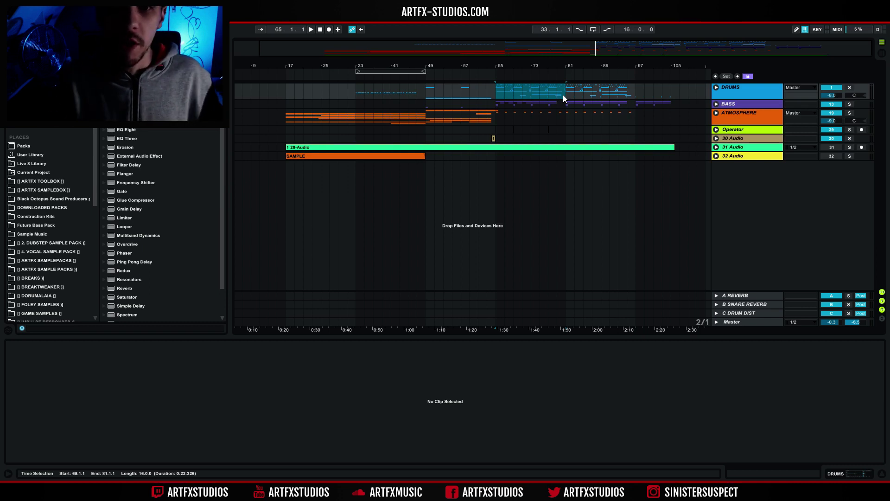
Examine the DRUMS group's intro from bar 17 to 49 and the section starts at bars 49 and 65.
click(427, 91)
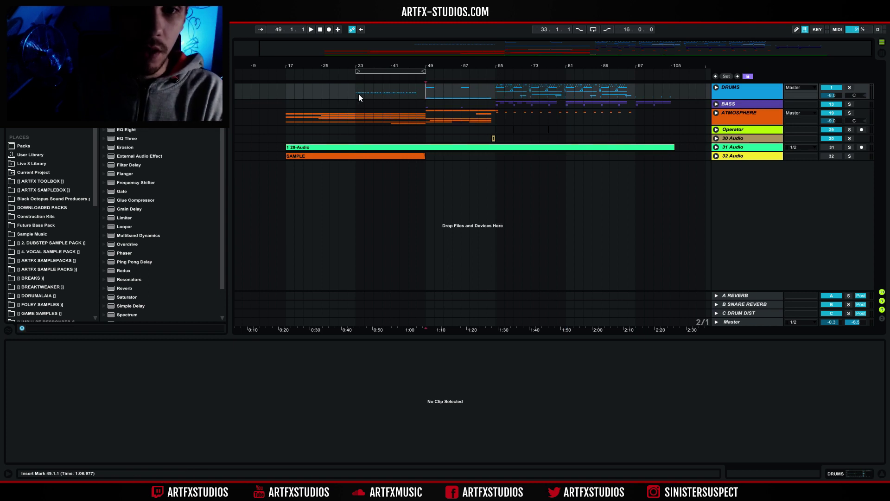
drag(356, 94, 286, 93)
shift+click(423, 98)
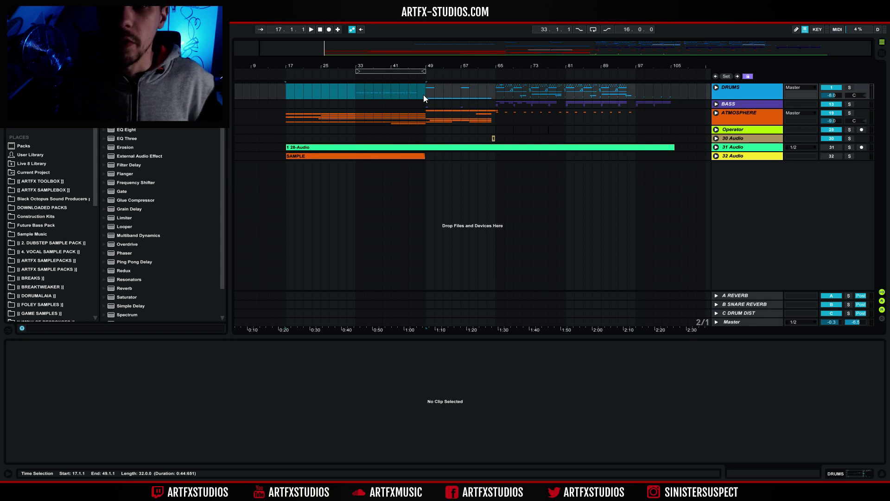
click(420, 93)
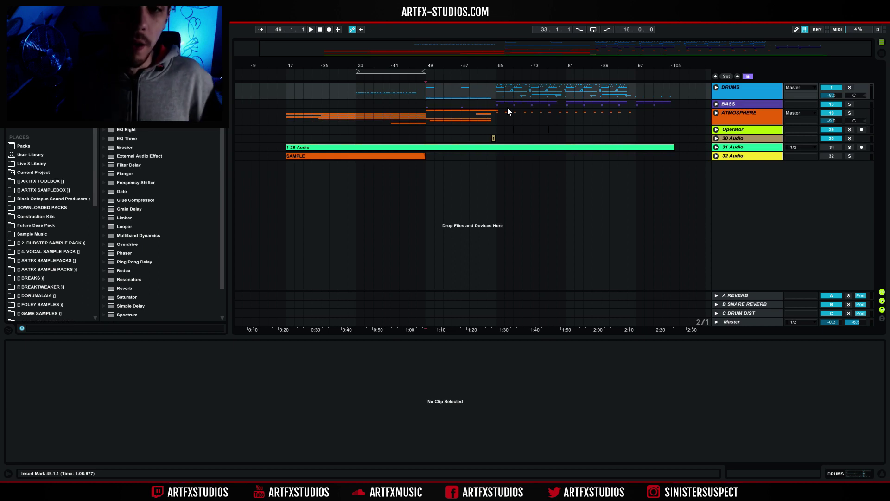
click(502, 88)
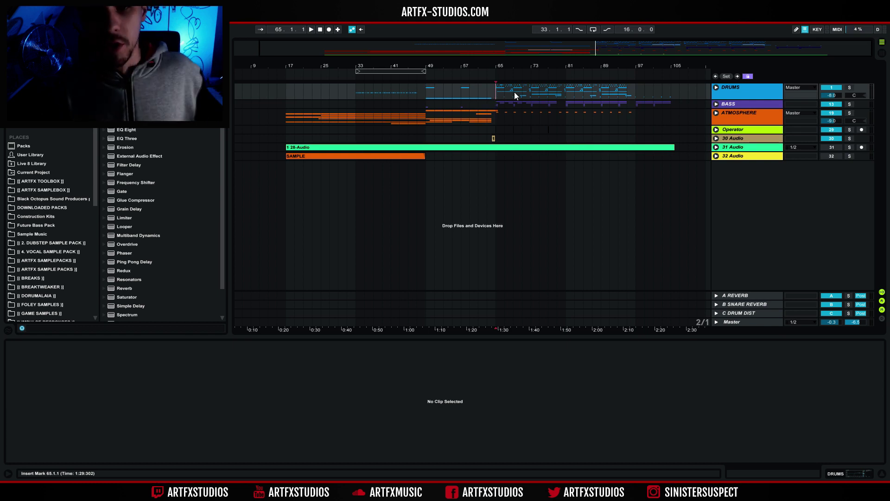
click(287, 97)
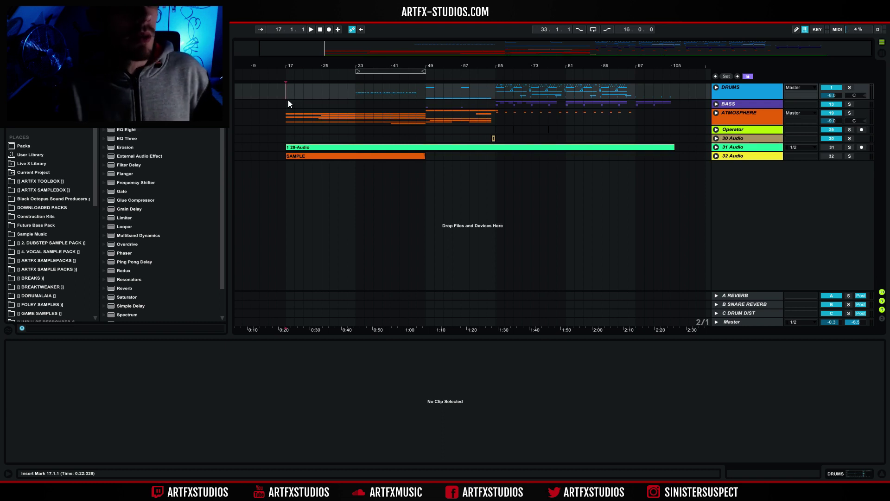
Examine the ATMOSPHERE group's intro from bar 17 to 49, marking the section starts at bars 33 and 49.
drag(285, 119, 424, 116)
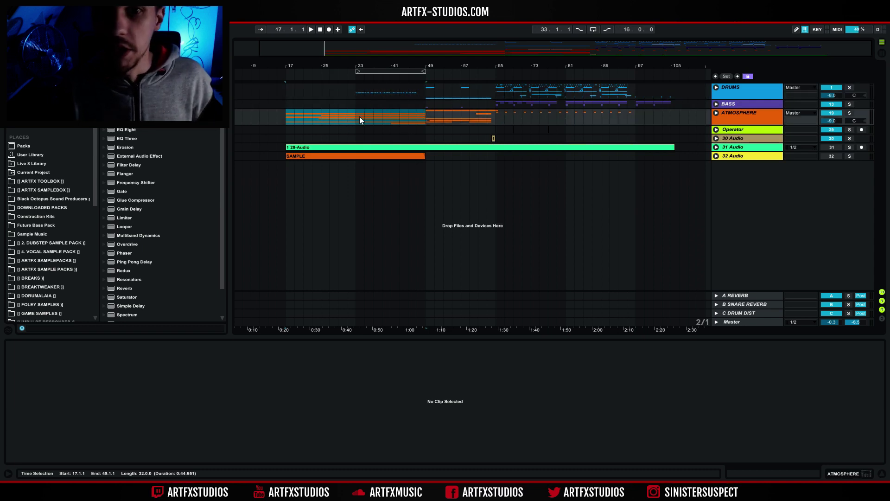
click(360, 116)
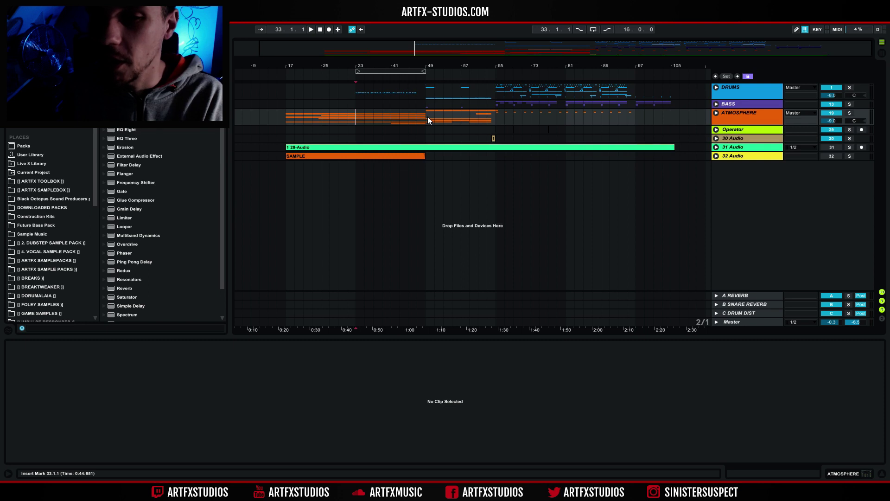
click(428, 120)
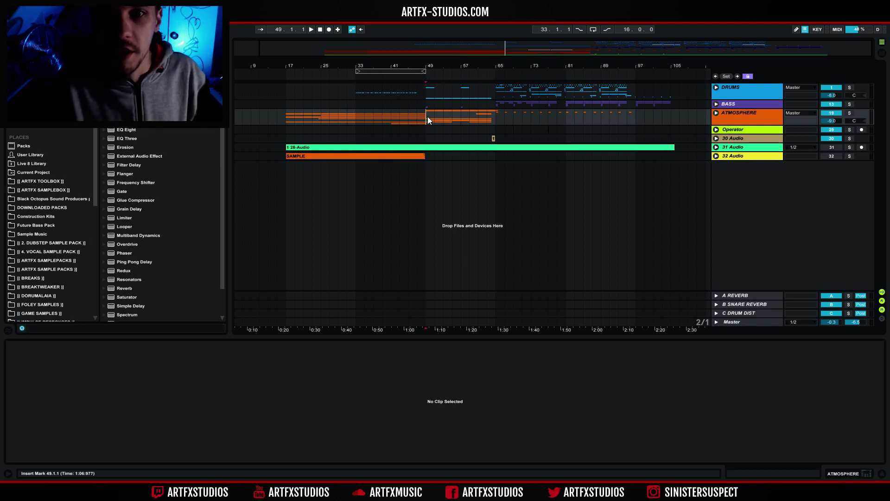